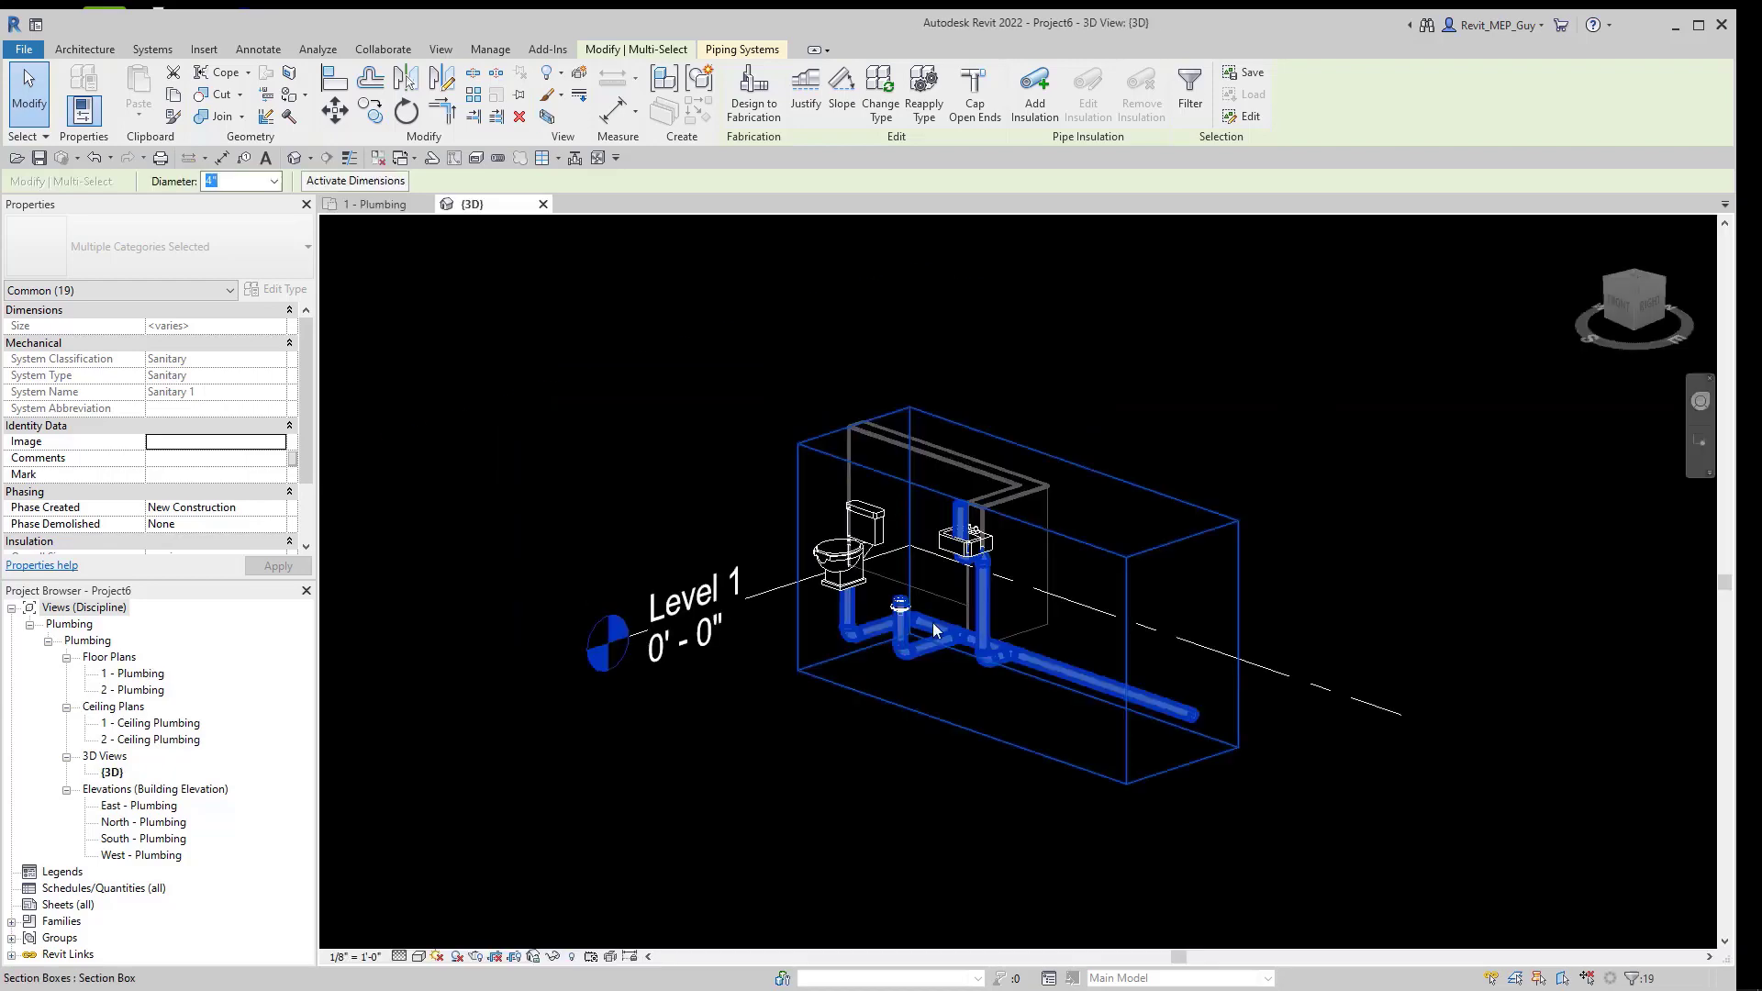
# Clear the pipe selection and display the 3D view with thin lines.
pyautogui.scroll(5, 957, 654)
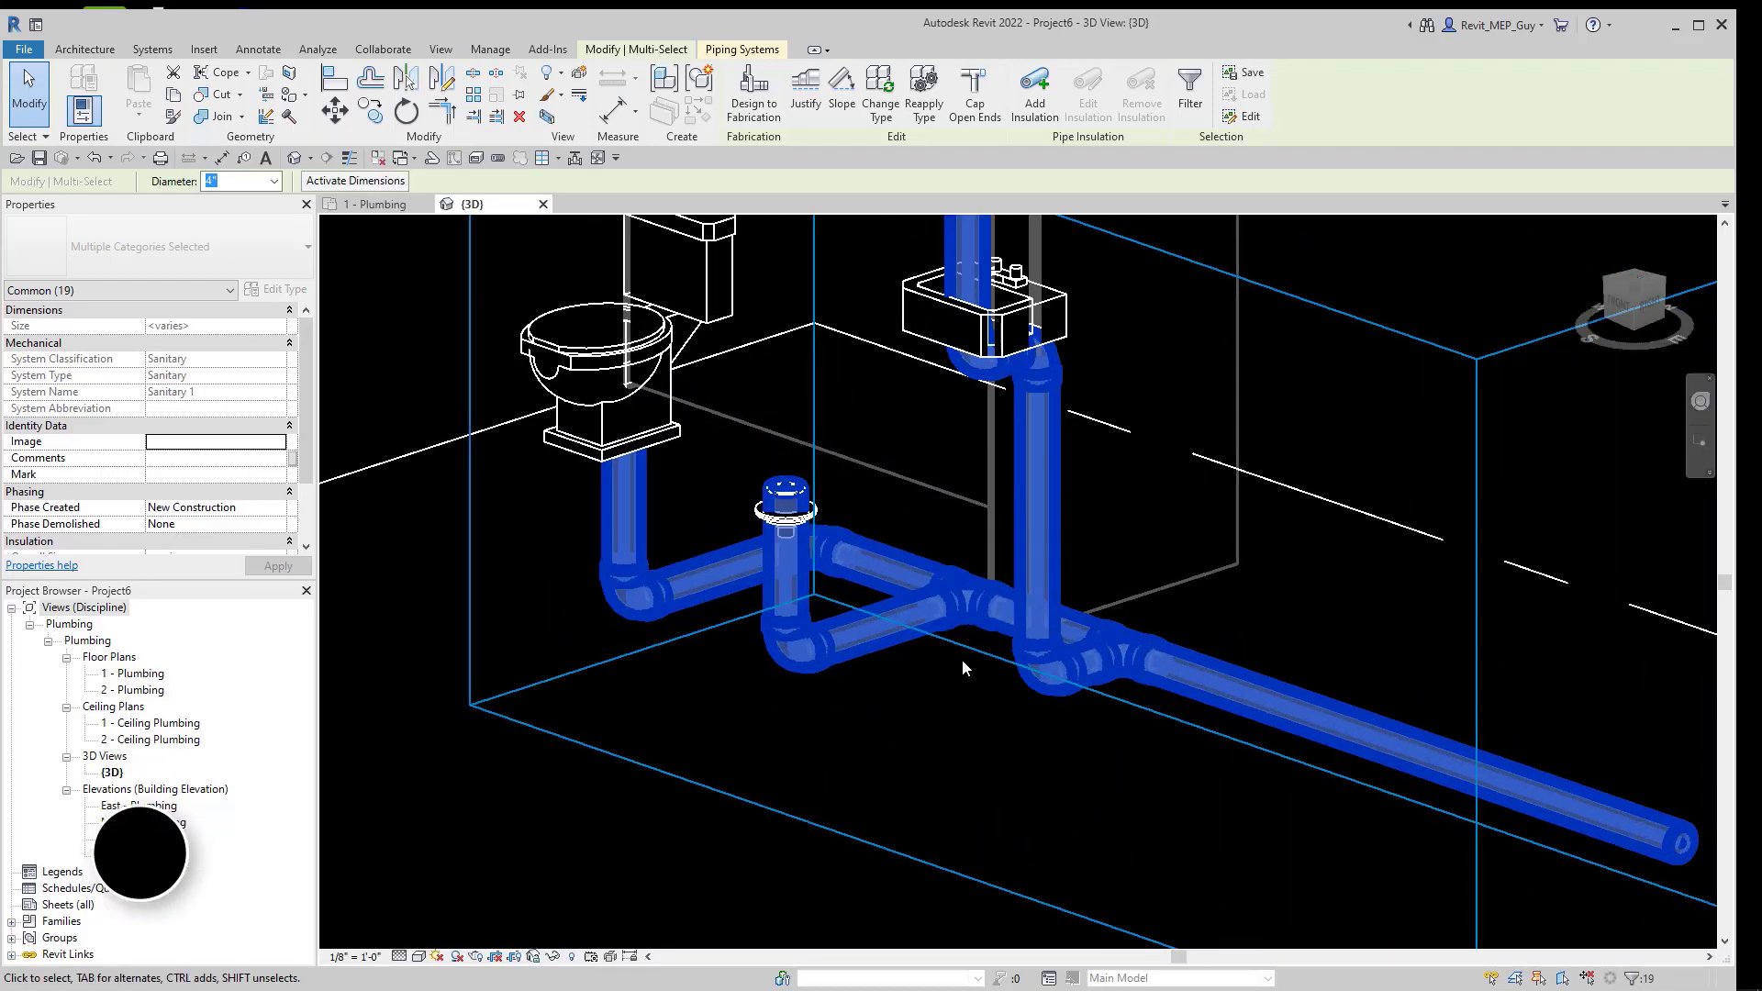
pyautogui.click(964, 667)
pyautogui.press('t')
pyautogui.press('l')
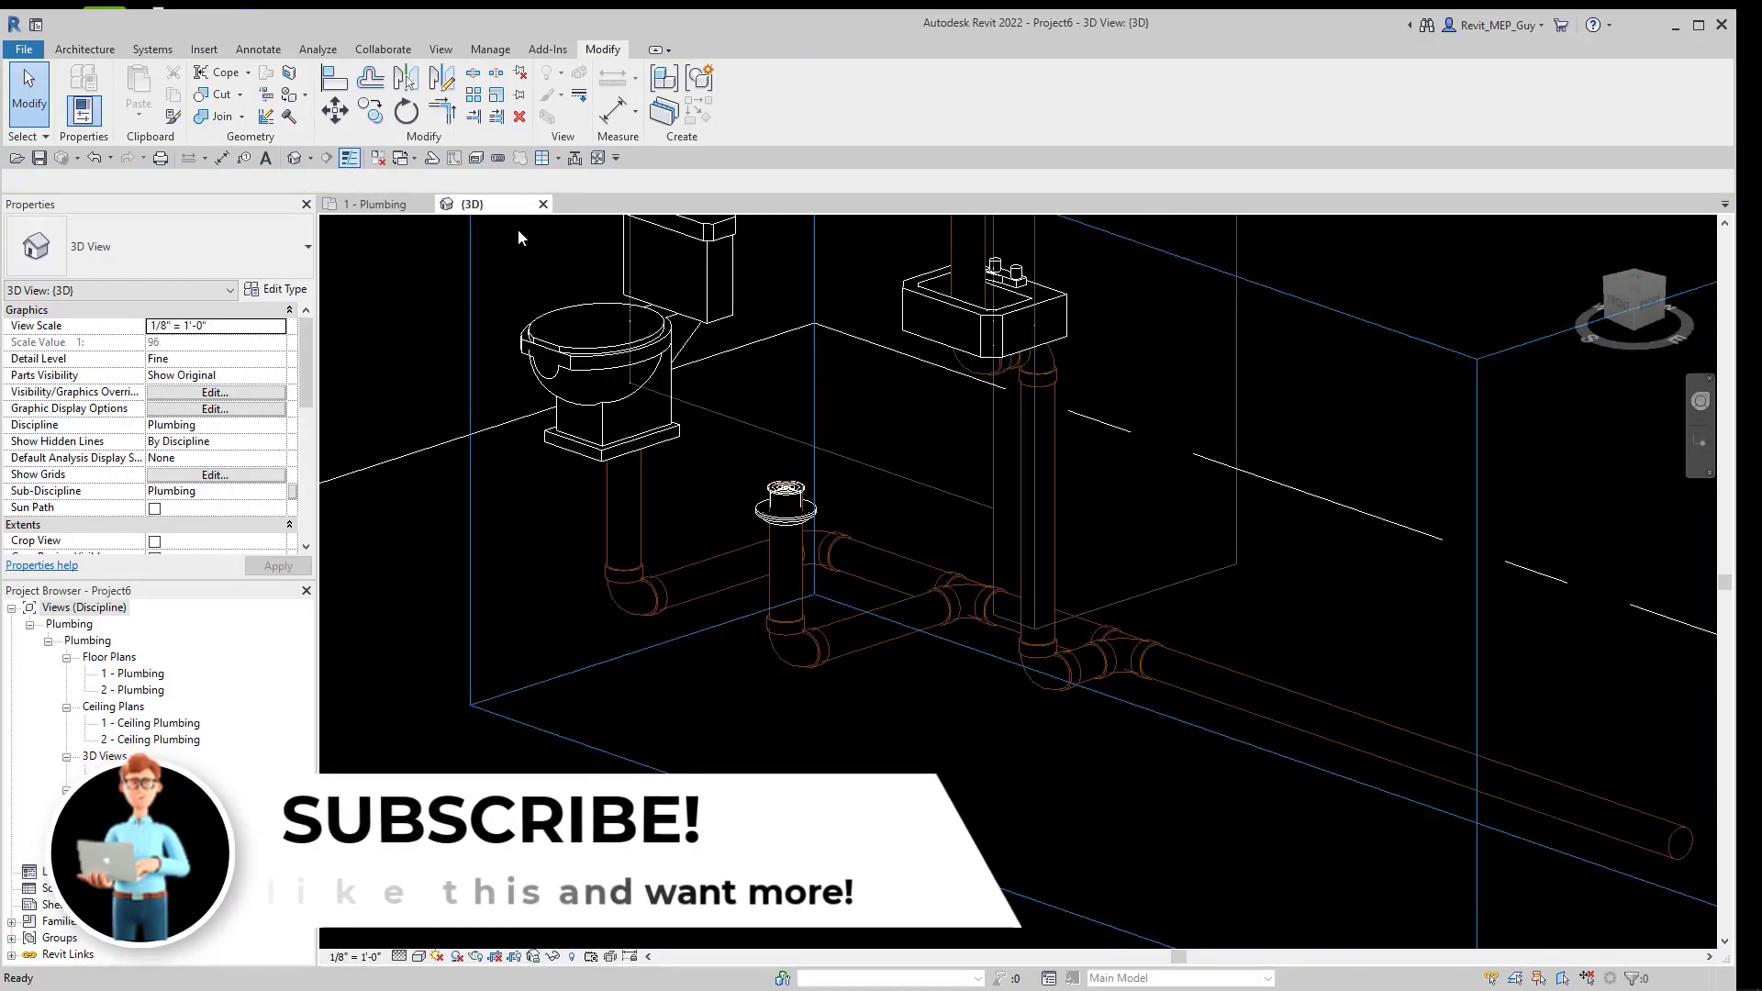
pyautogui.scroll(2, 925, 701)
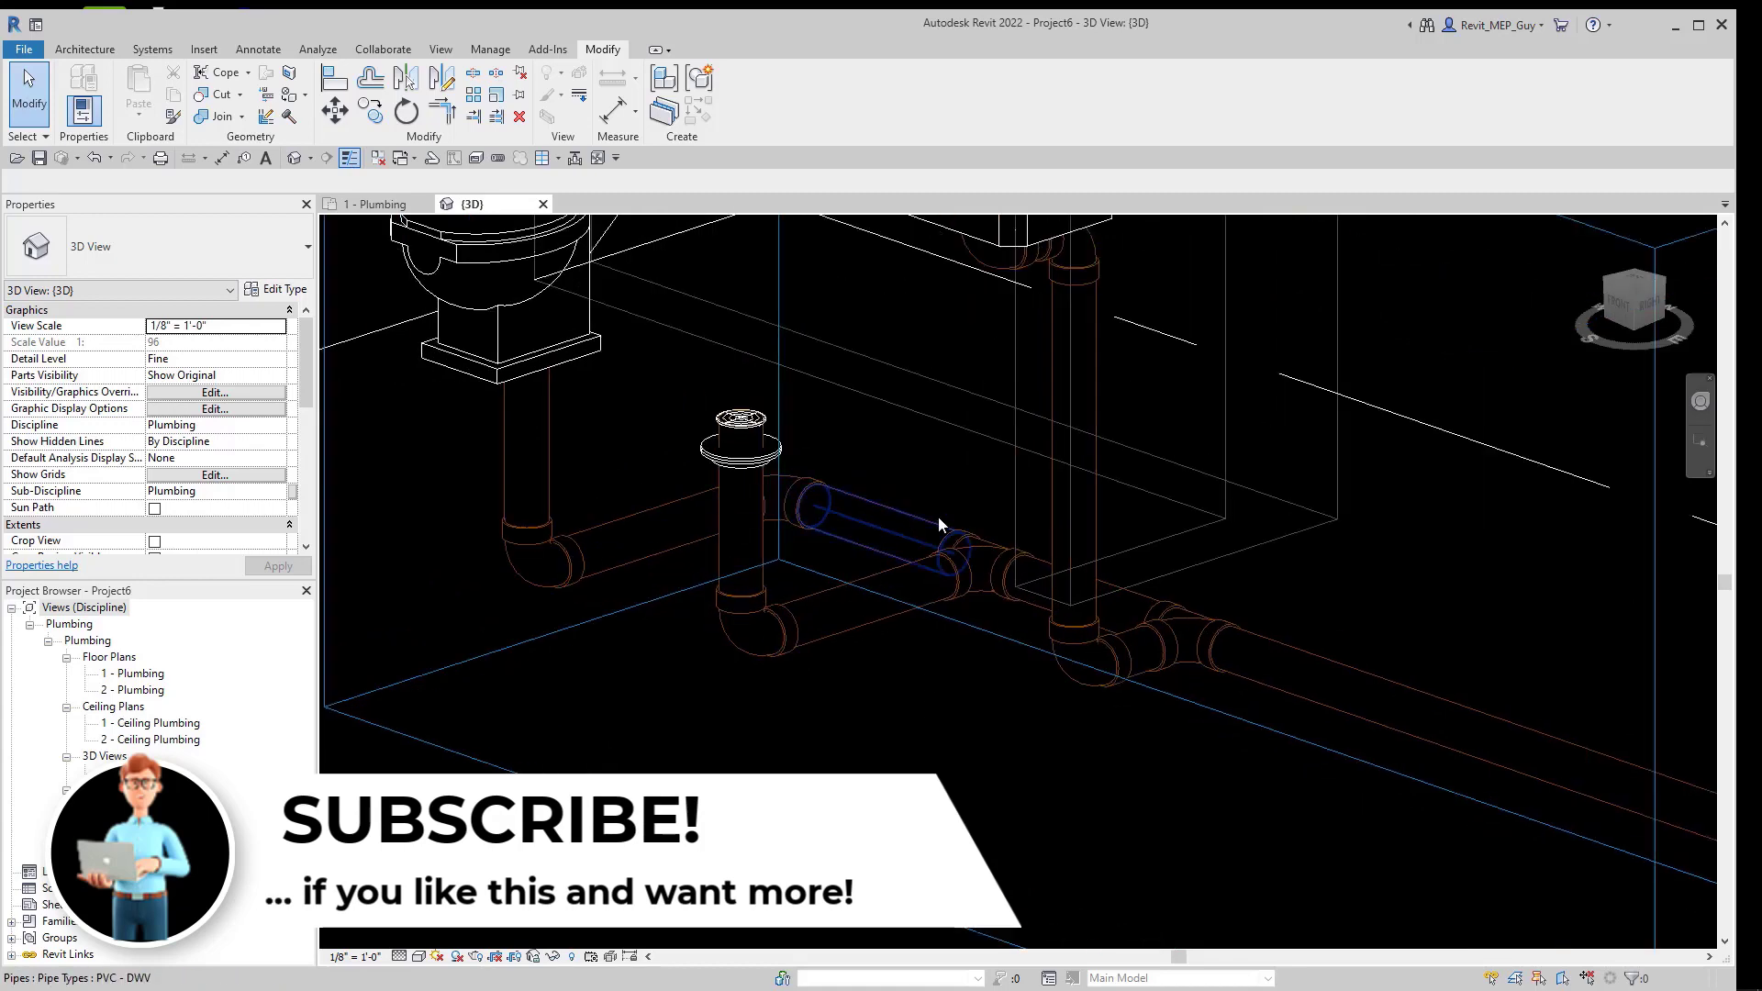
pyautogui.click(1021, 495)
pyautogui.keyDown('shift'); pyautogui.moveTo(1021, 495); pyautogui.dragTo(1021, 579, button='middle'); pyautogui.keyUp('shift')
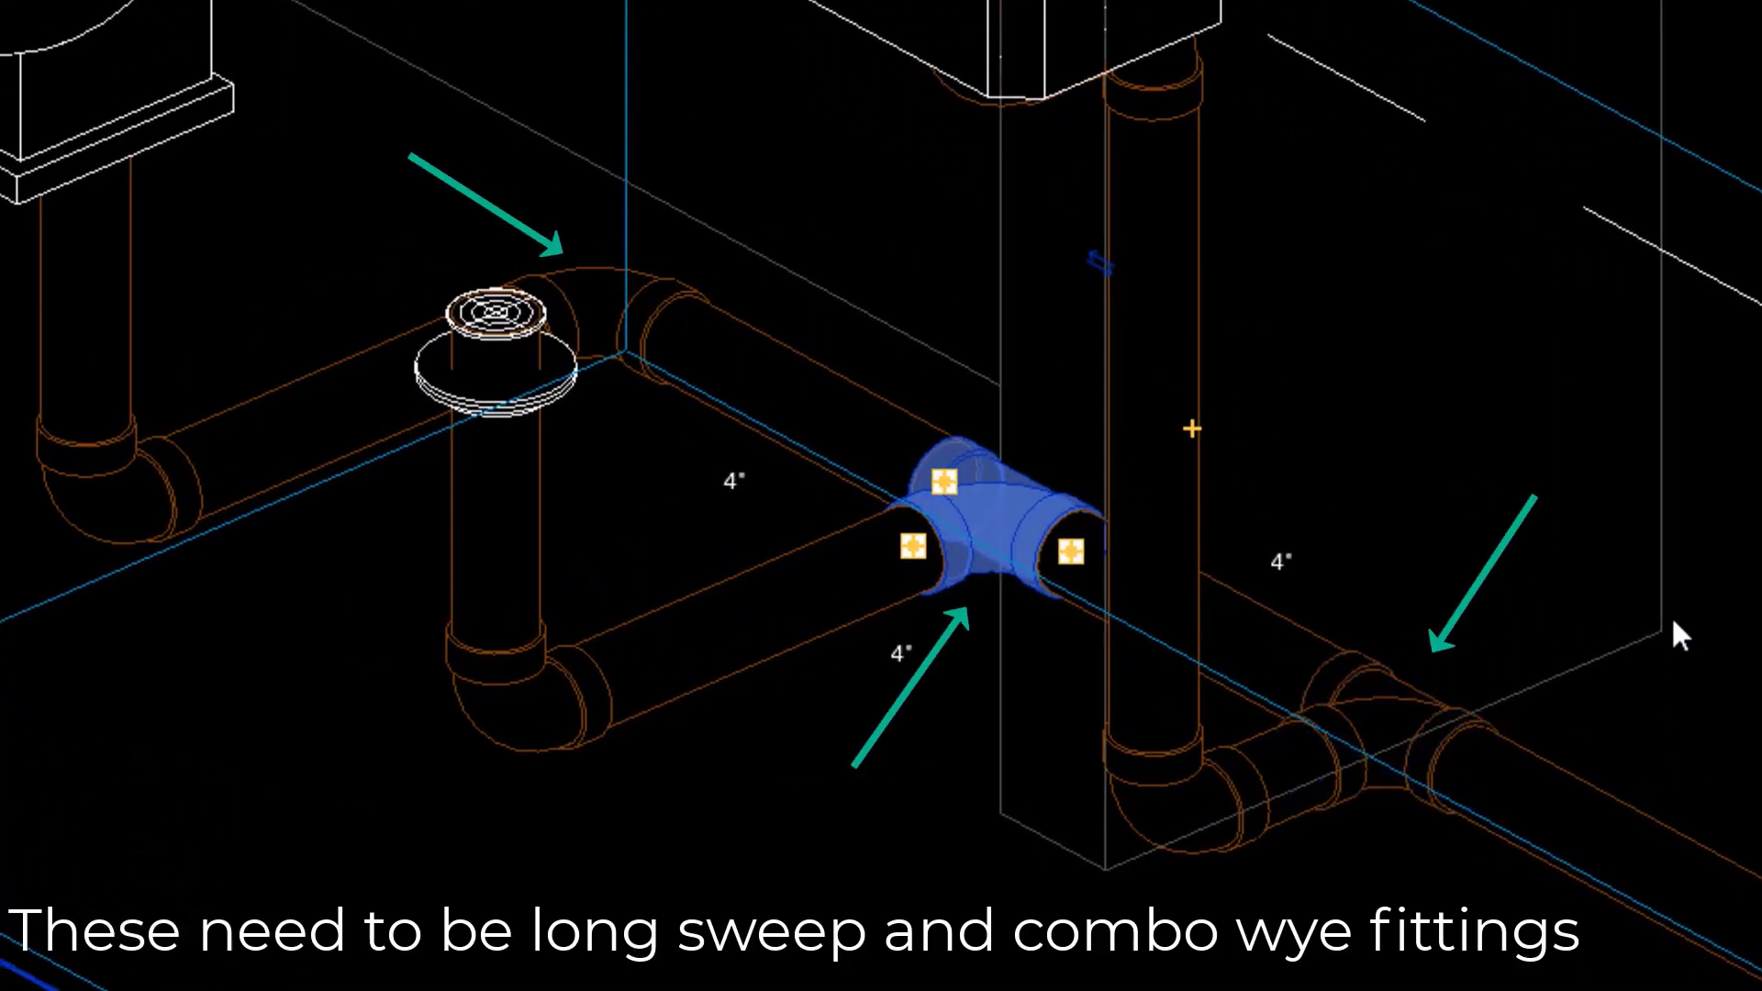
pyautogui.click(1674, 621)
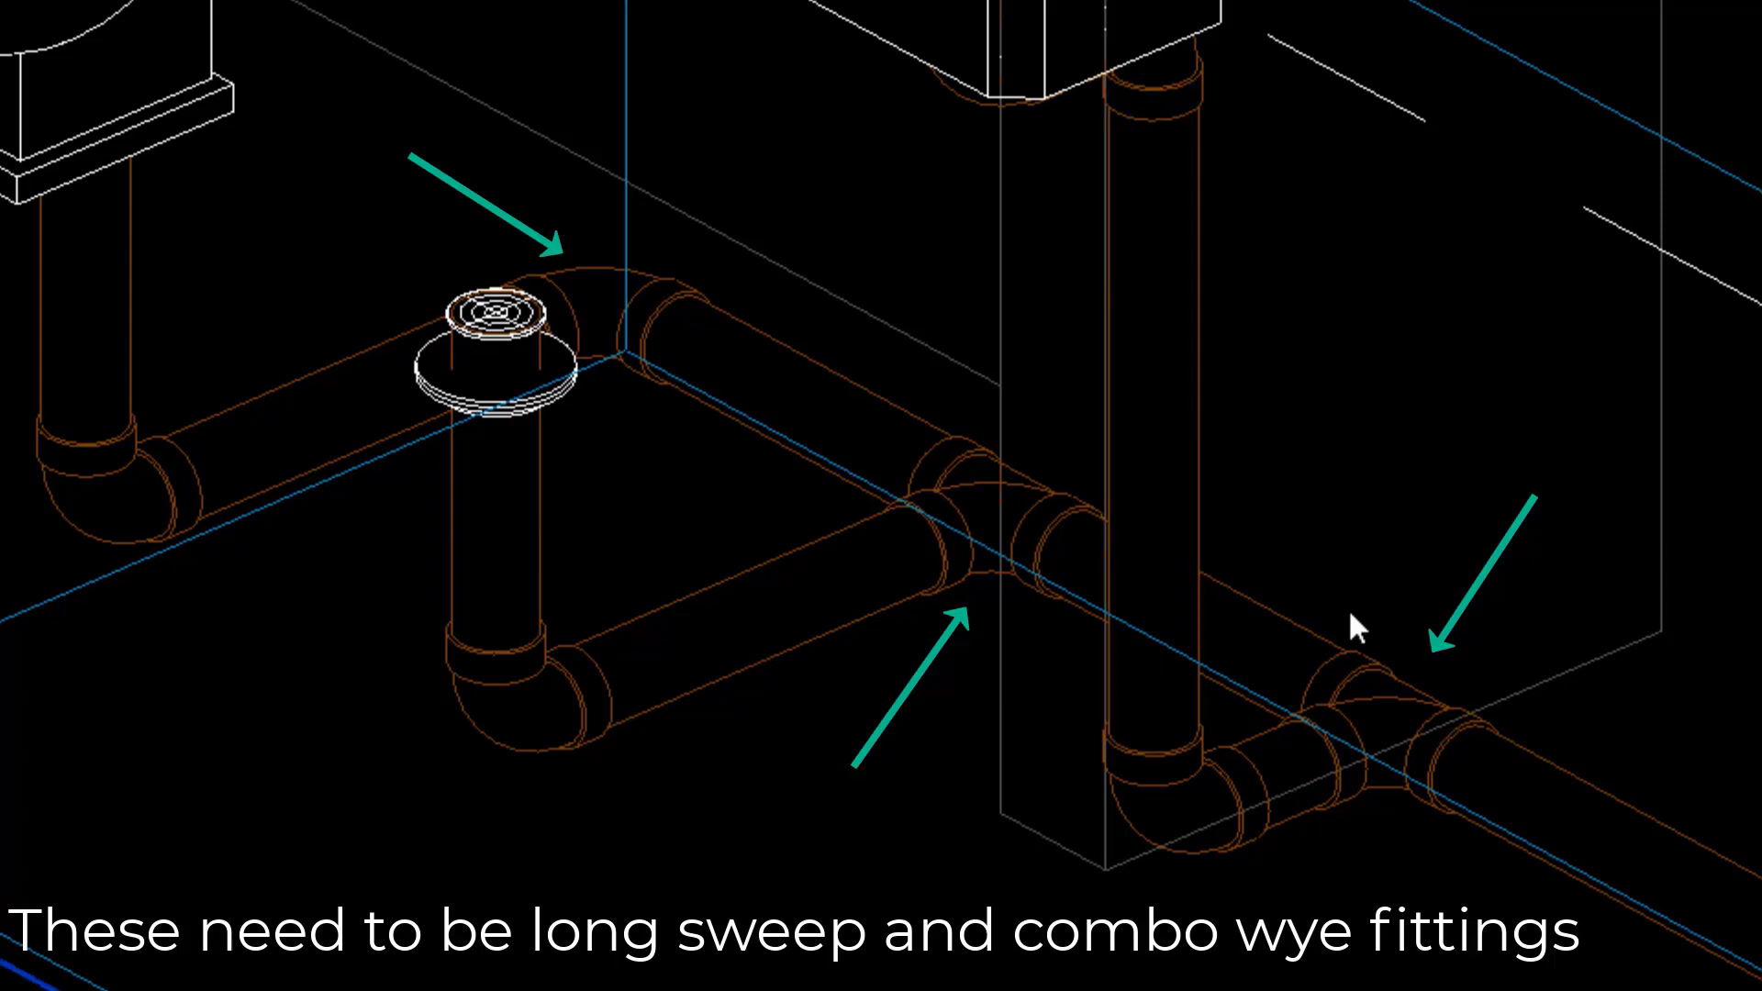
# Load the Wye Combination with 8th Bend, Trap P and Bend Long Sweep PVC Sch 40 DWV families from the DWV folder.
pyautogui.click(204, 48)
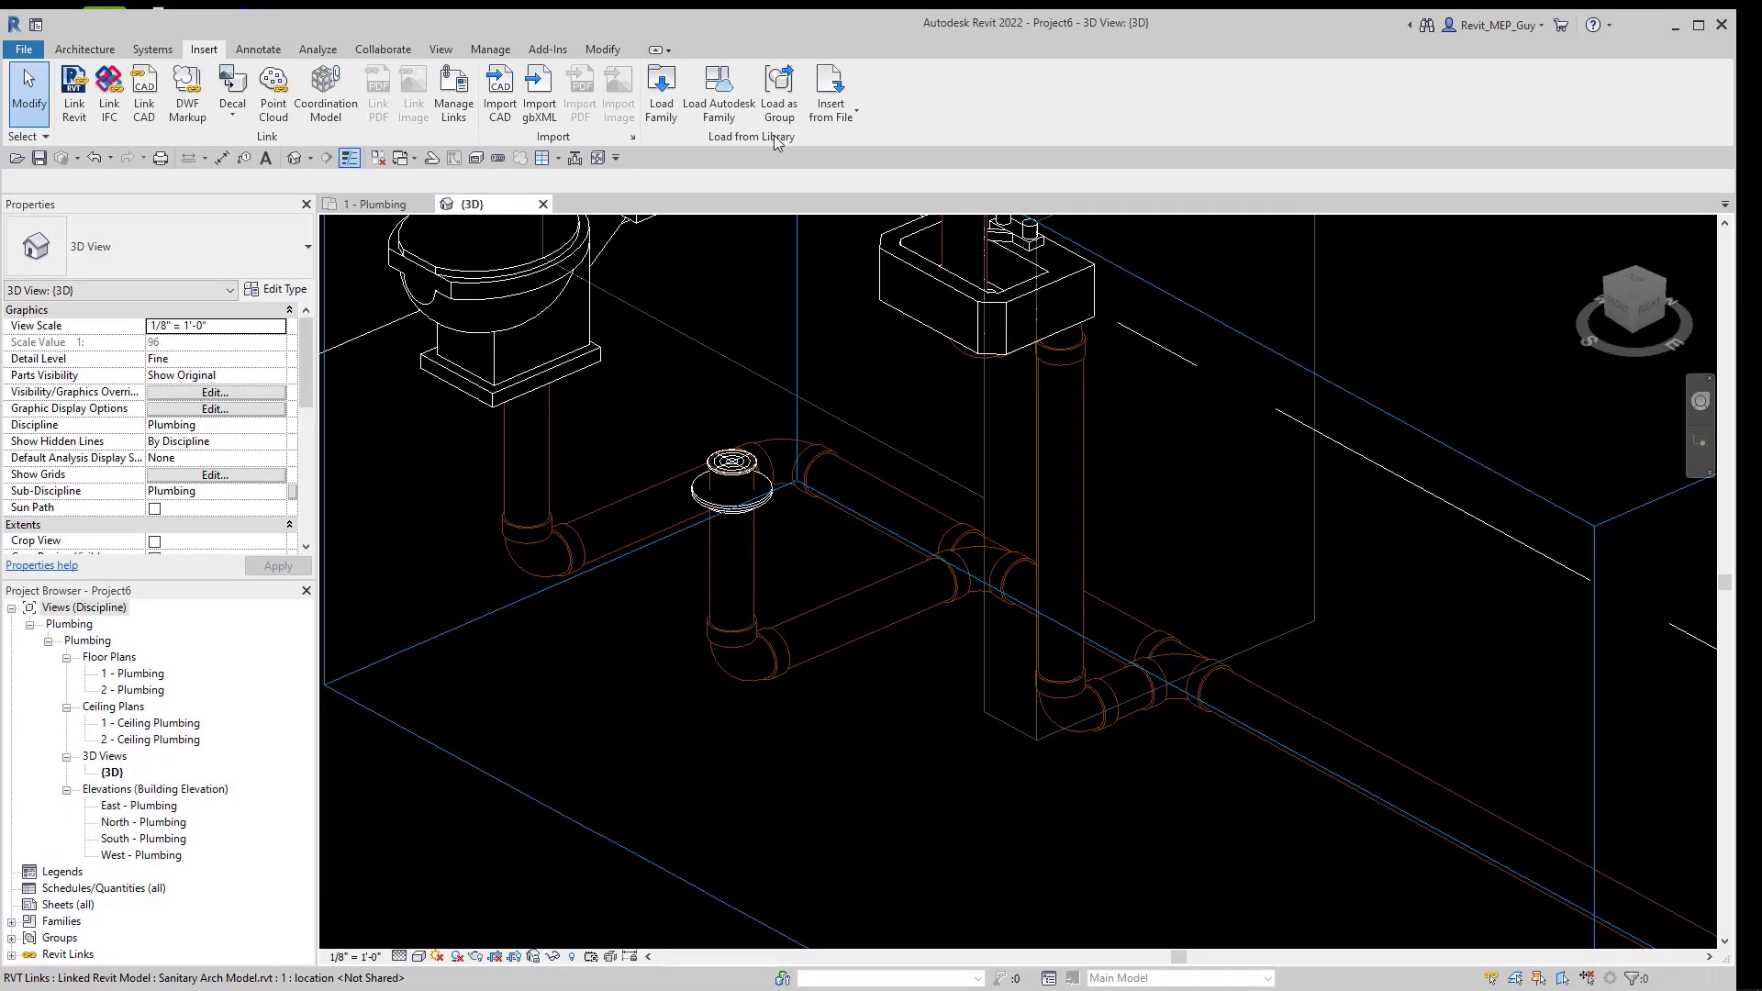
pyautogui.click(661, 92)
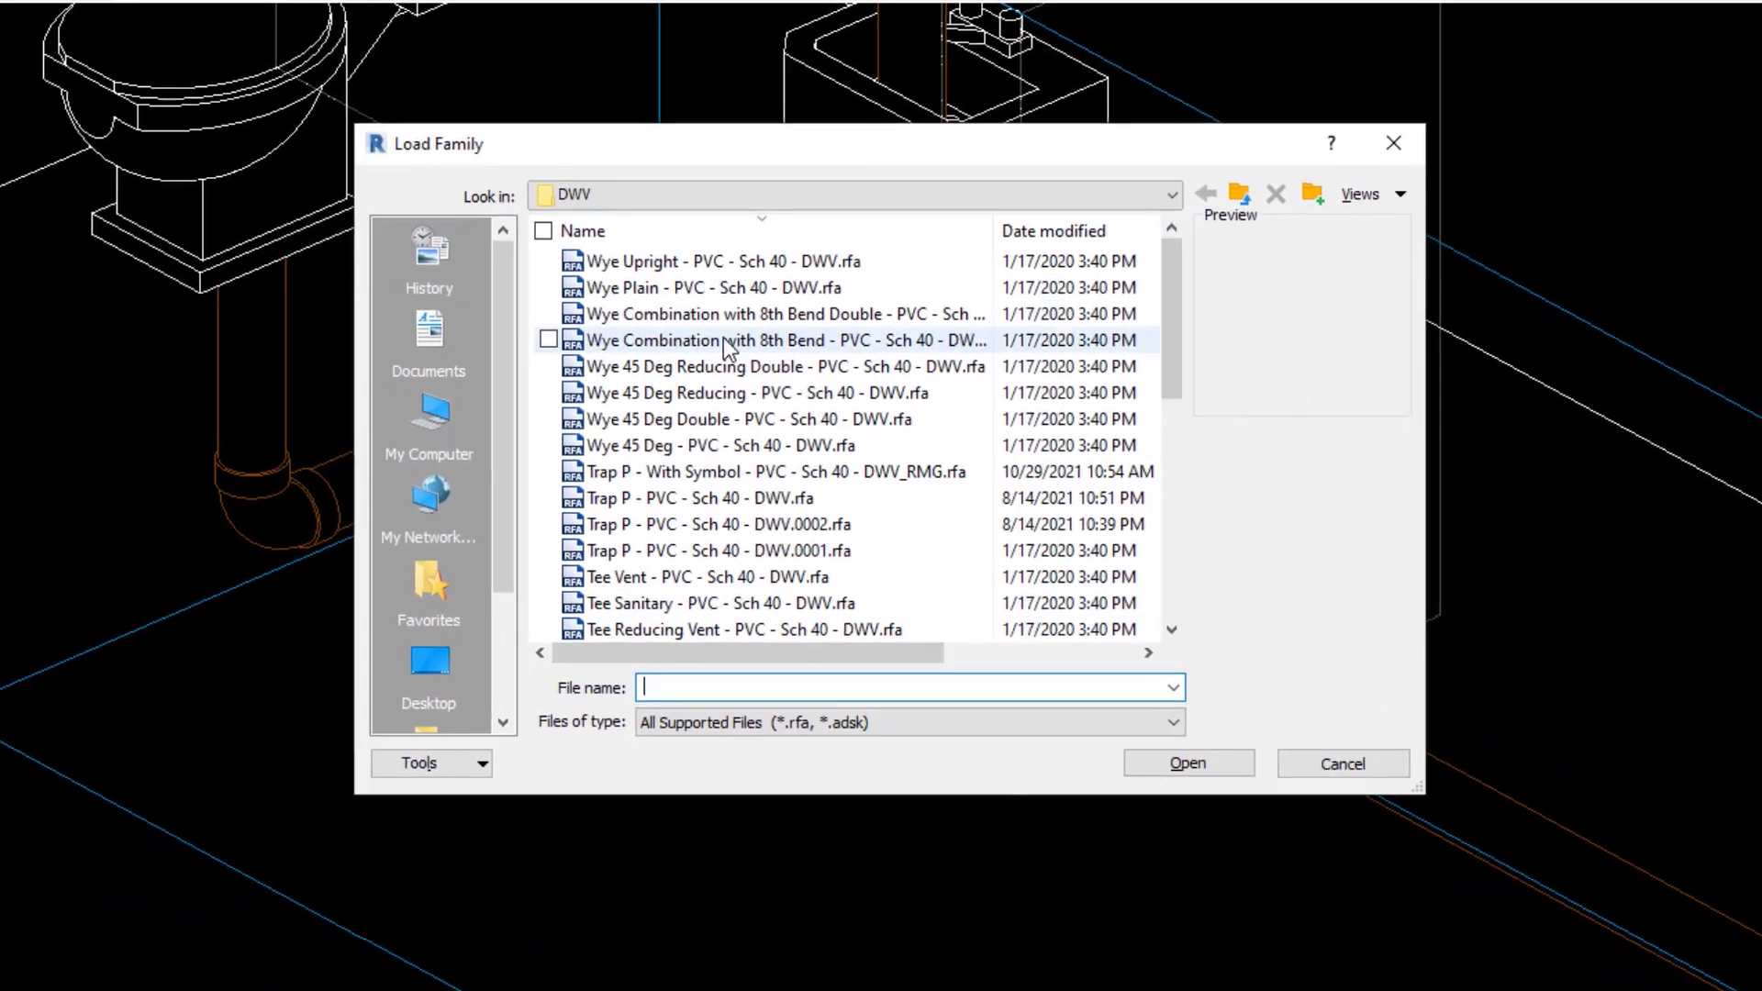
pyautogui.click(725, 341)
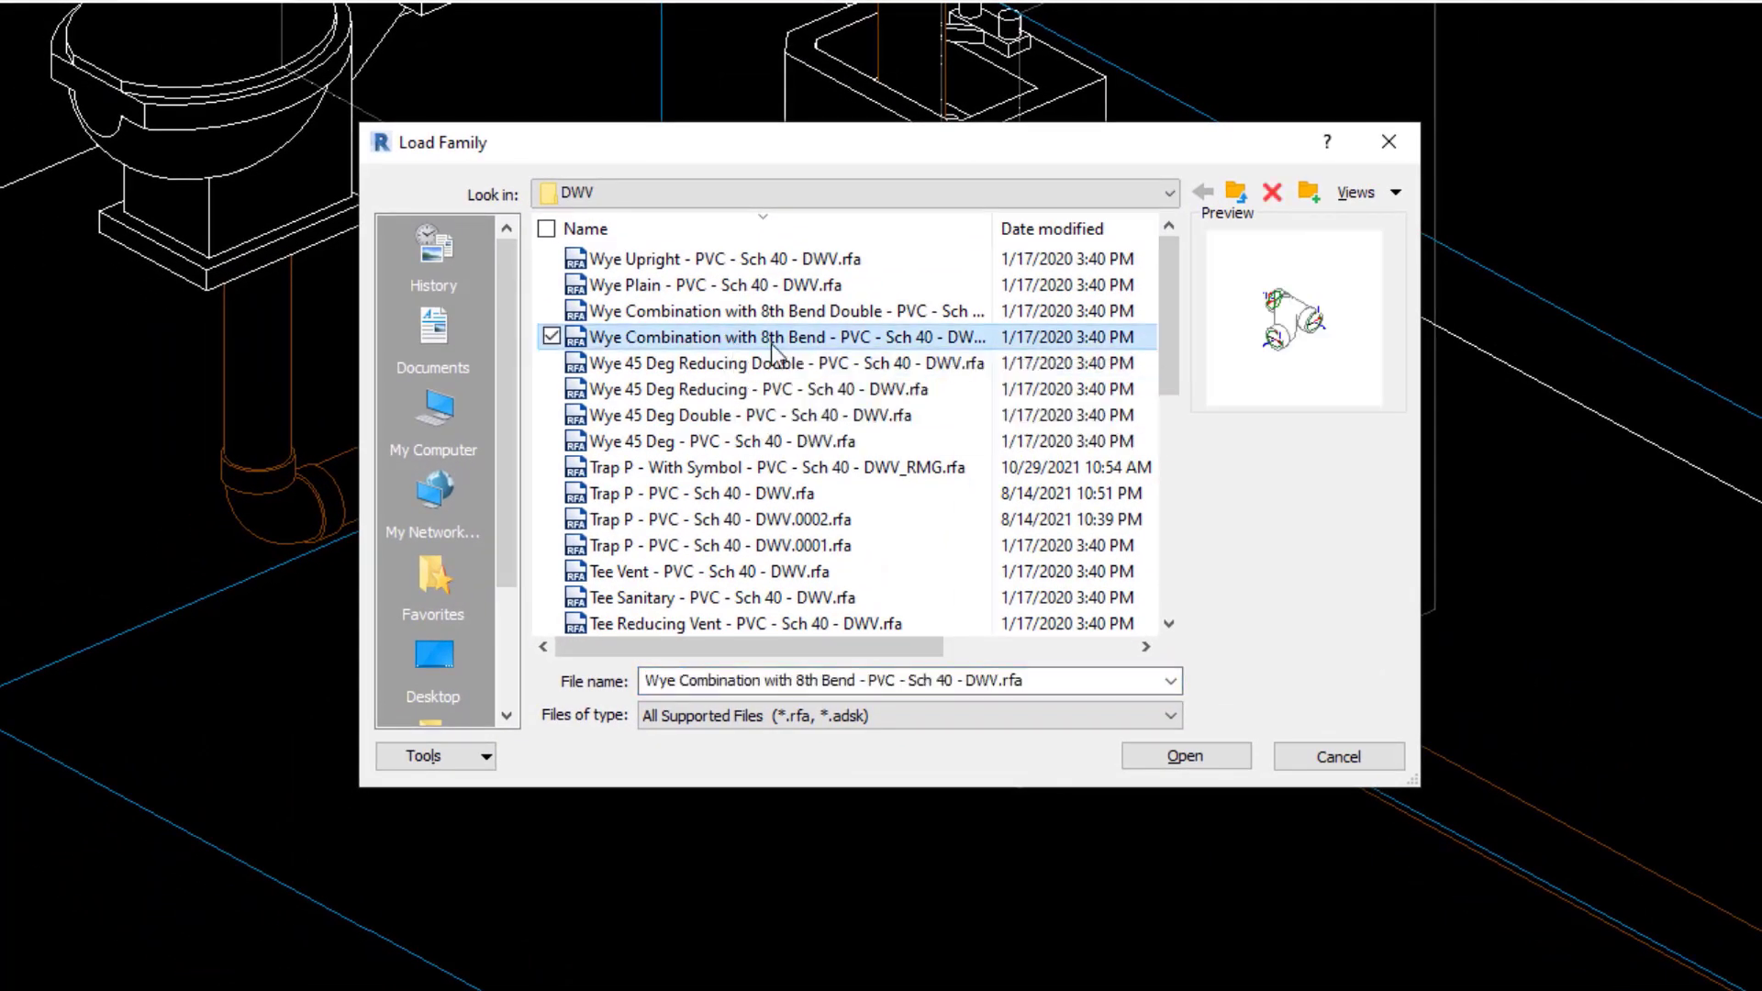
pyautogui.scroll(-1, 804, 409)
pyautogui.click(774, 413)
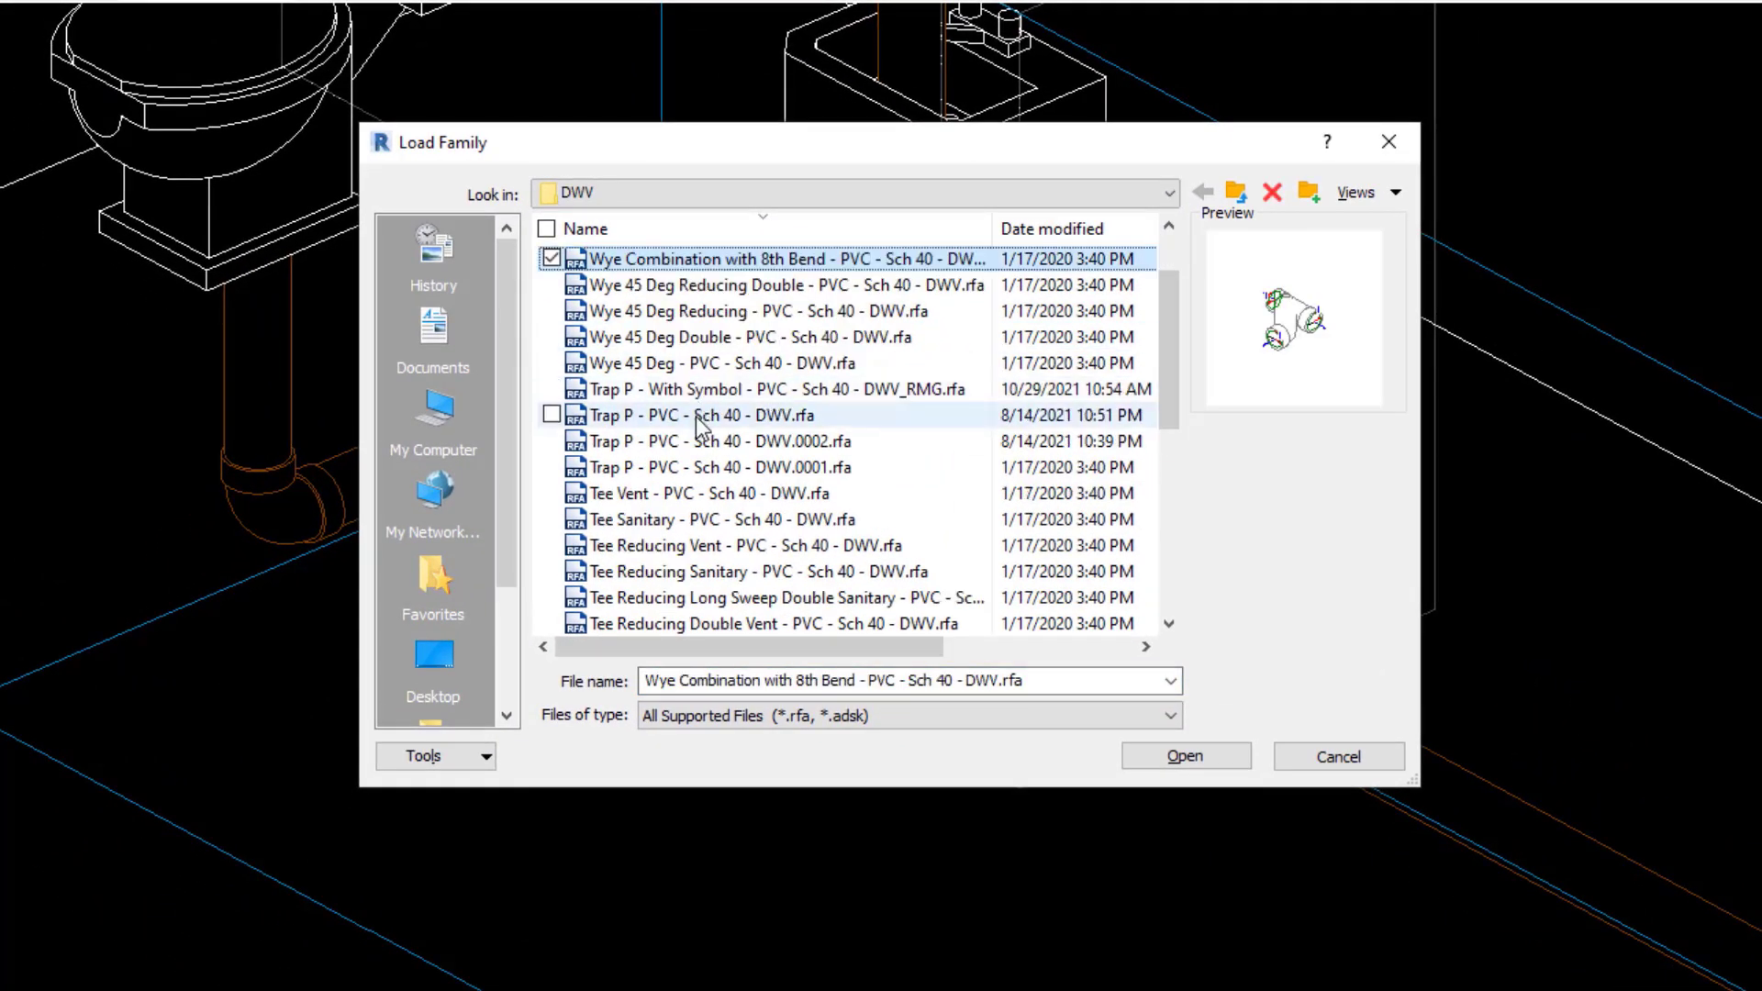
pyautogui.moveTo(1170, 376); pyautogui.dragTo(1191, 558)
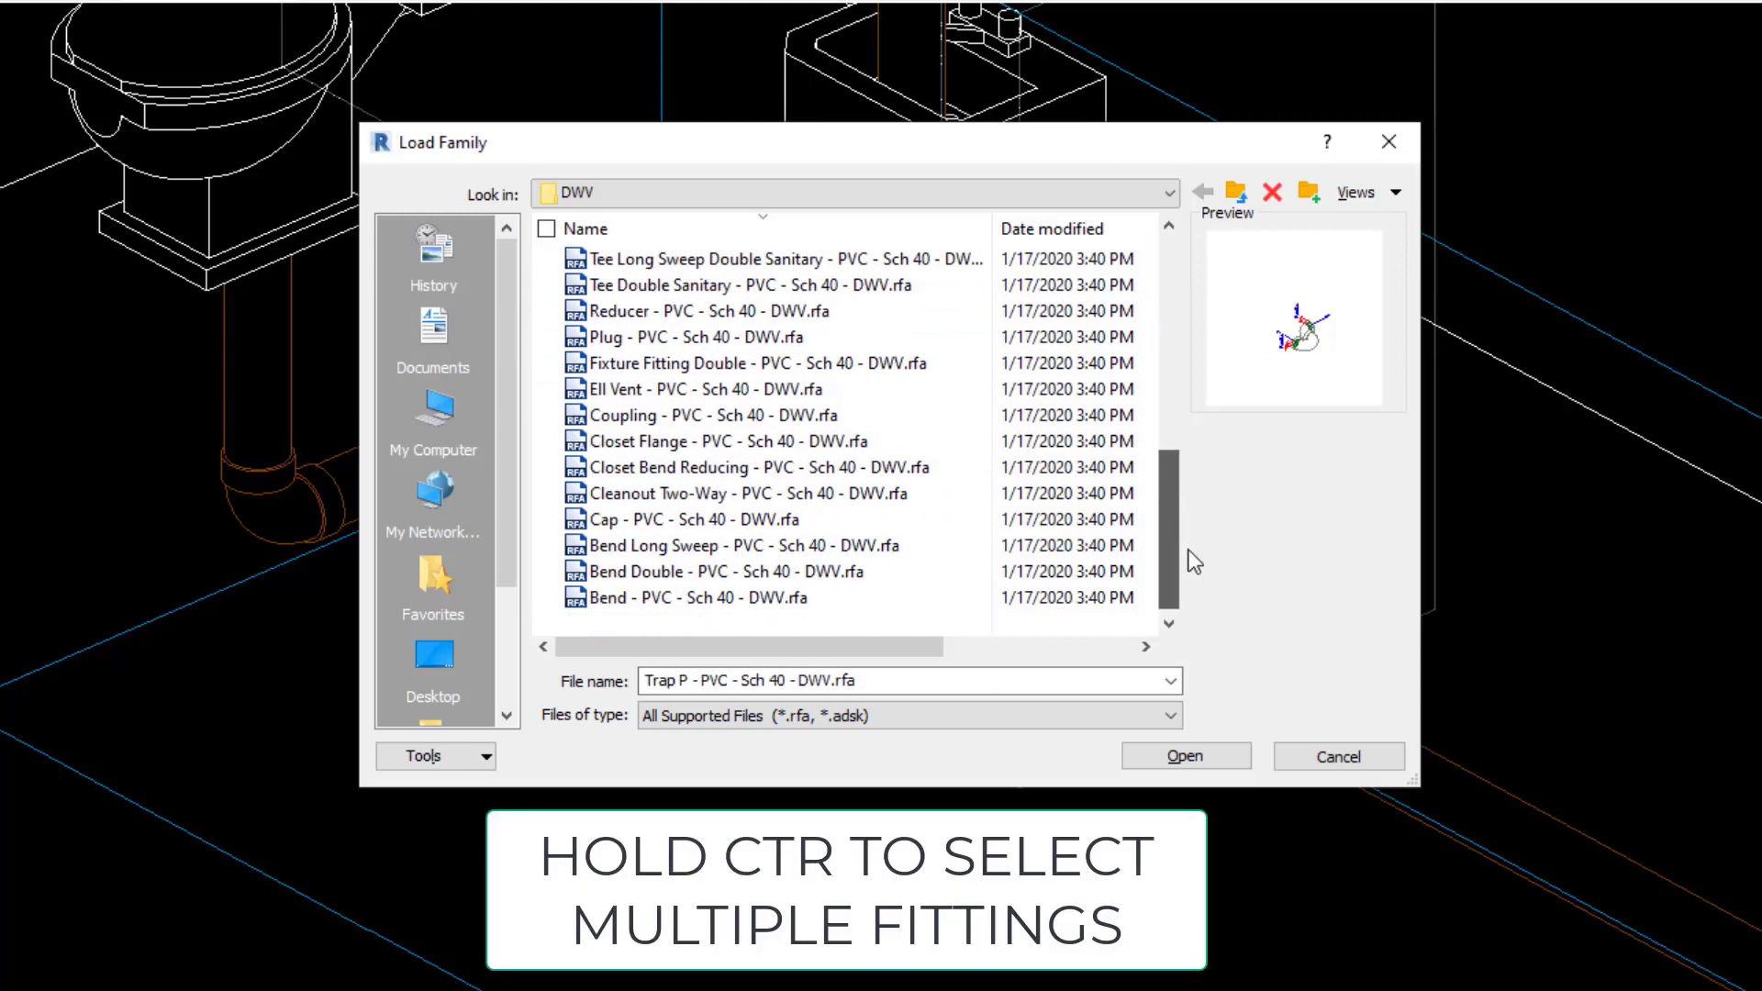
pyautogui.click(697, 545)
pyautogui.click(1186, 755)
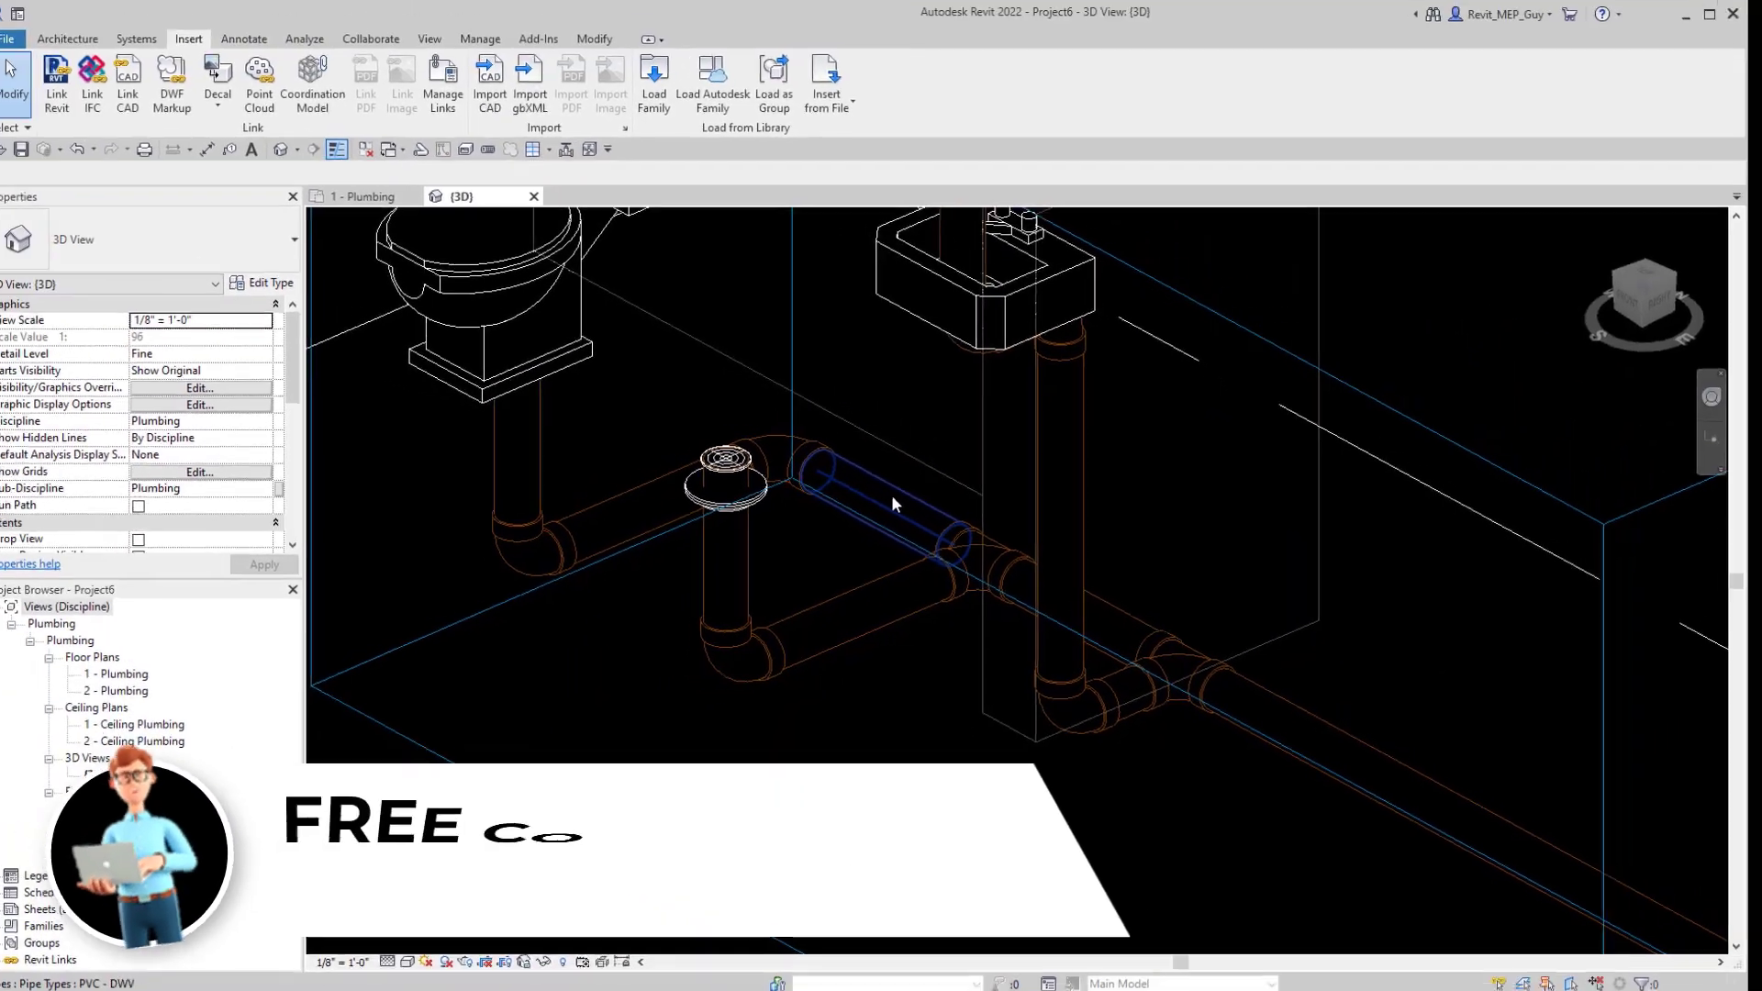
# Add Bend Long Sweep - PVC - Sch 40 - DWV: Standard as a second elbow in the PVC - DWV pipe type's routing preferences.
pyautogui.click(811, 450)
pyautogui.click(285, 290)
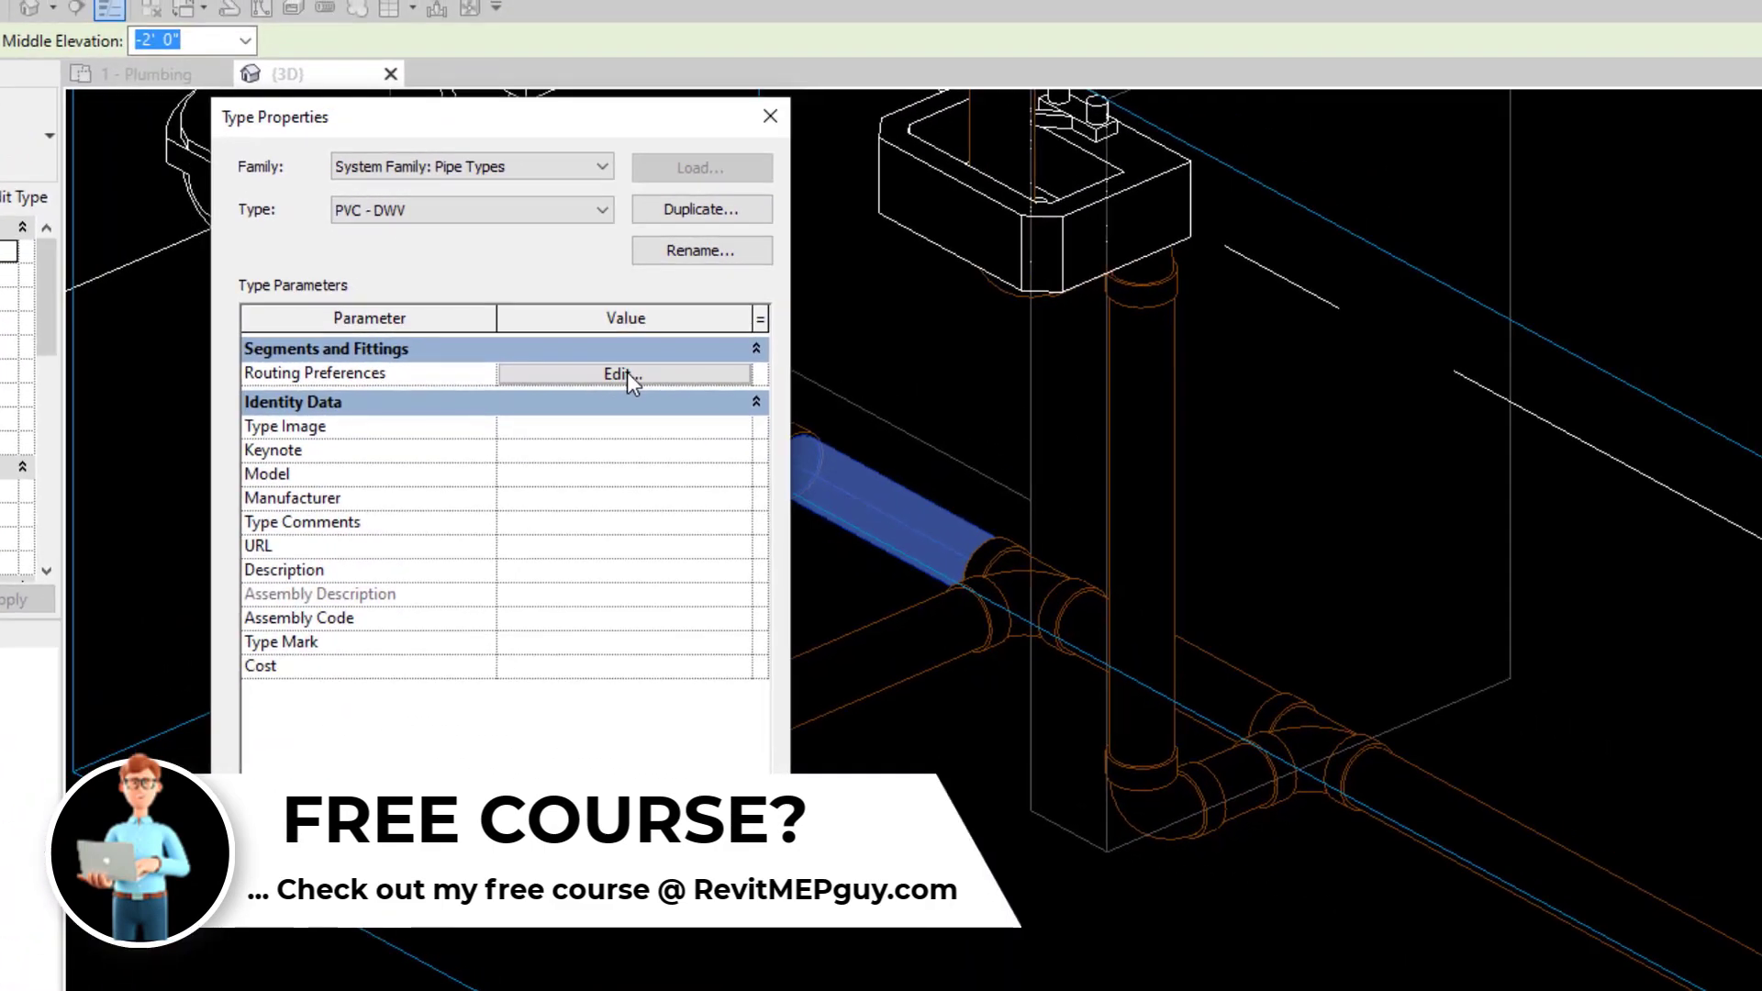
pyautogui.click(626, 373)
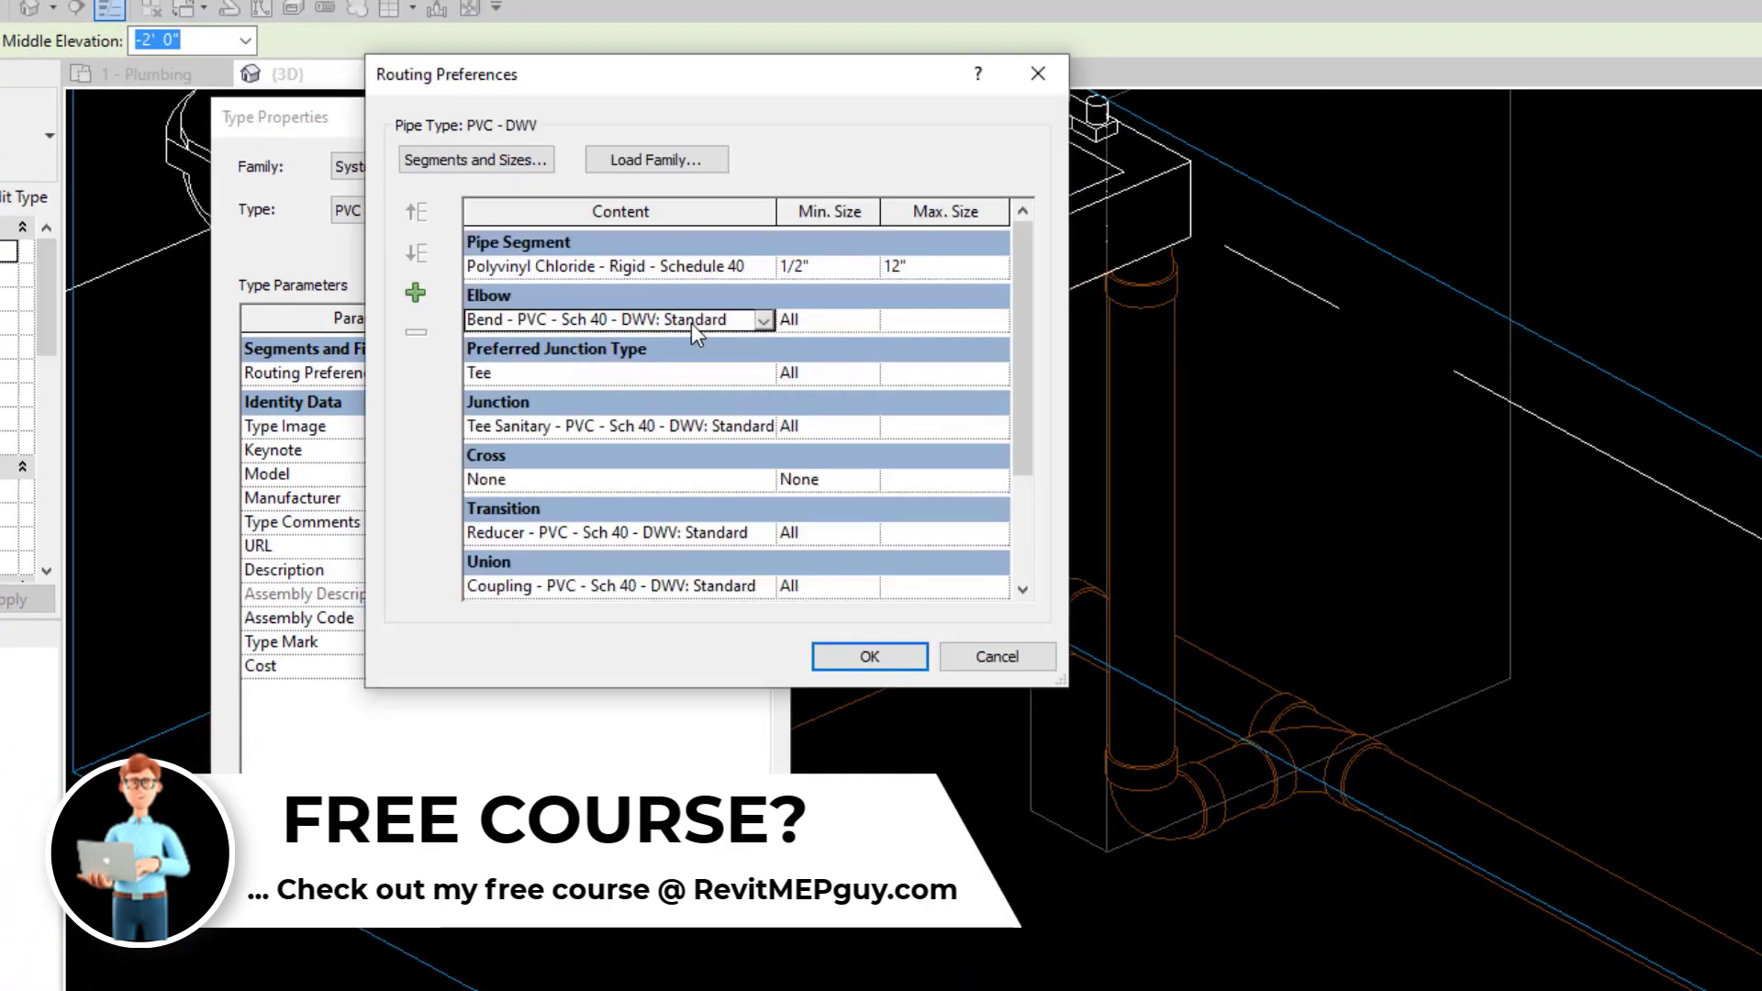
pyautogui.click(416, 294)
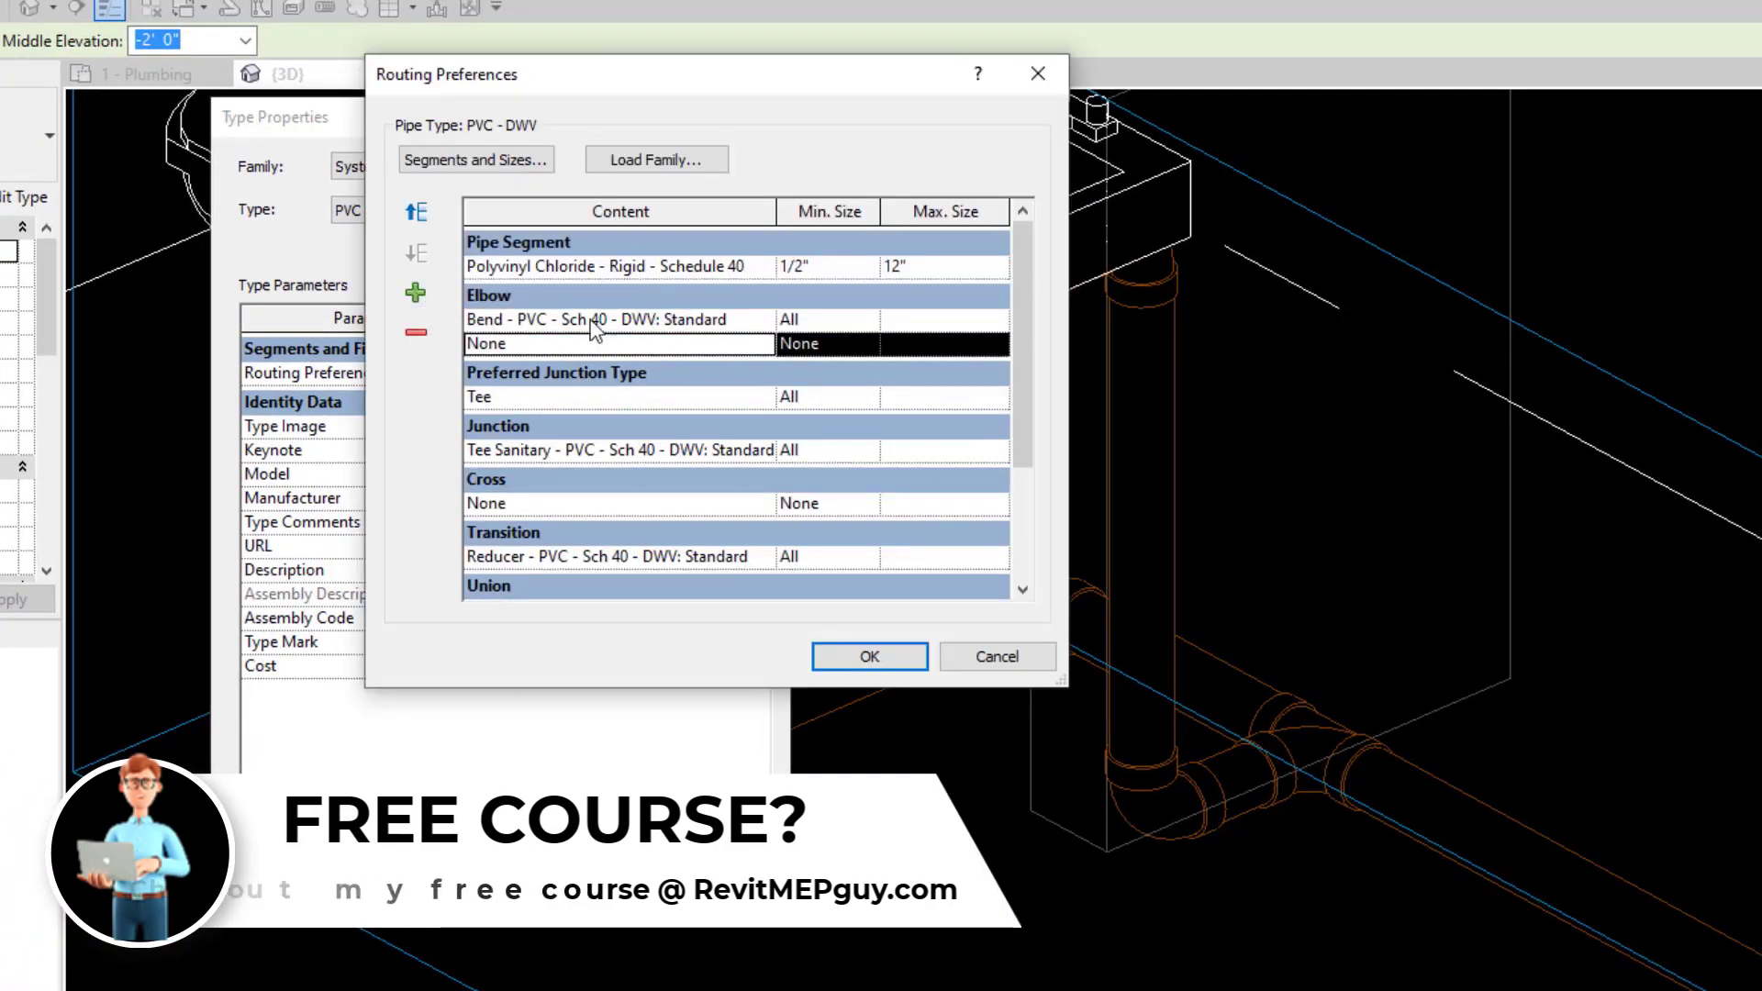
pyautogui.click(762, 343)
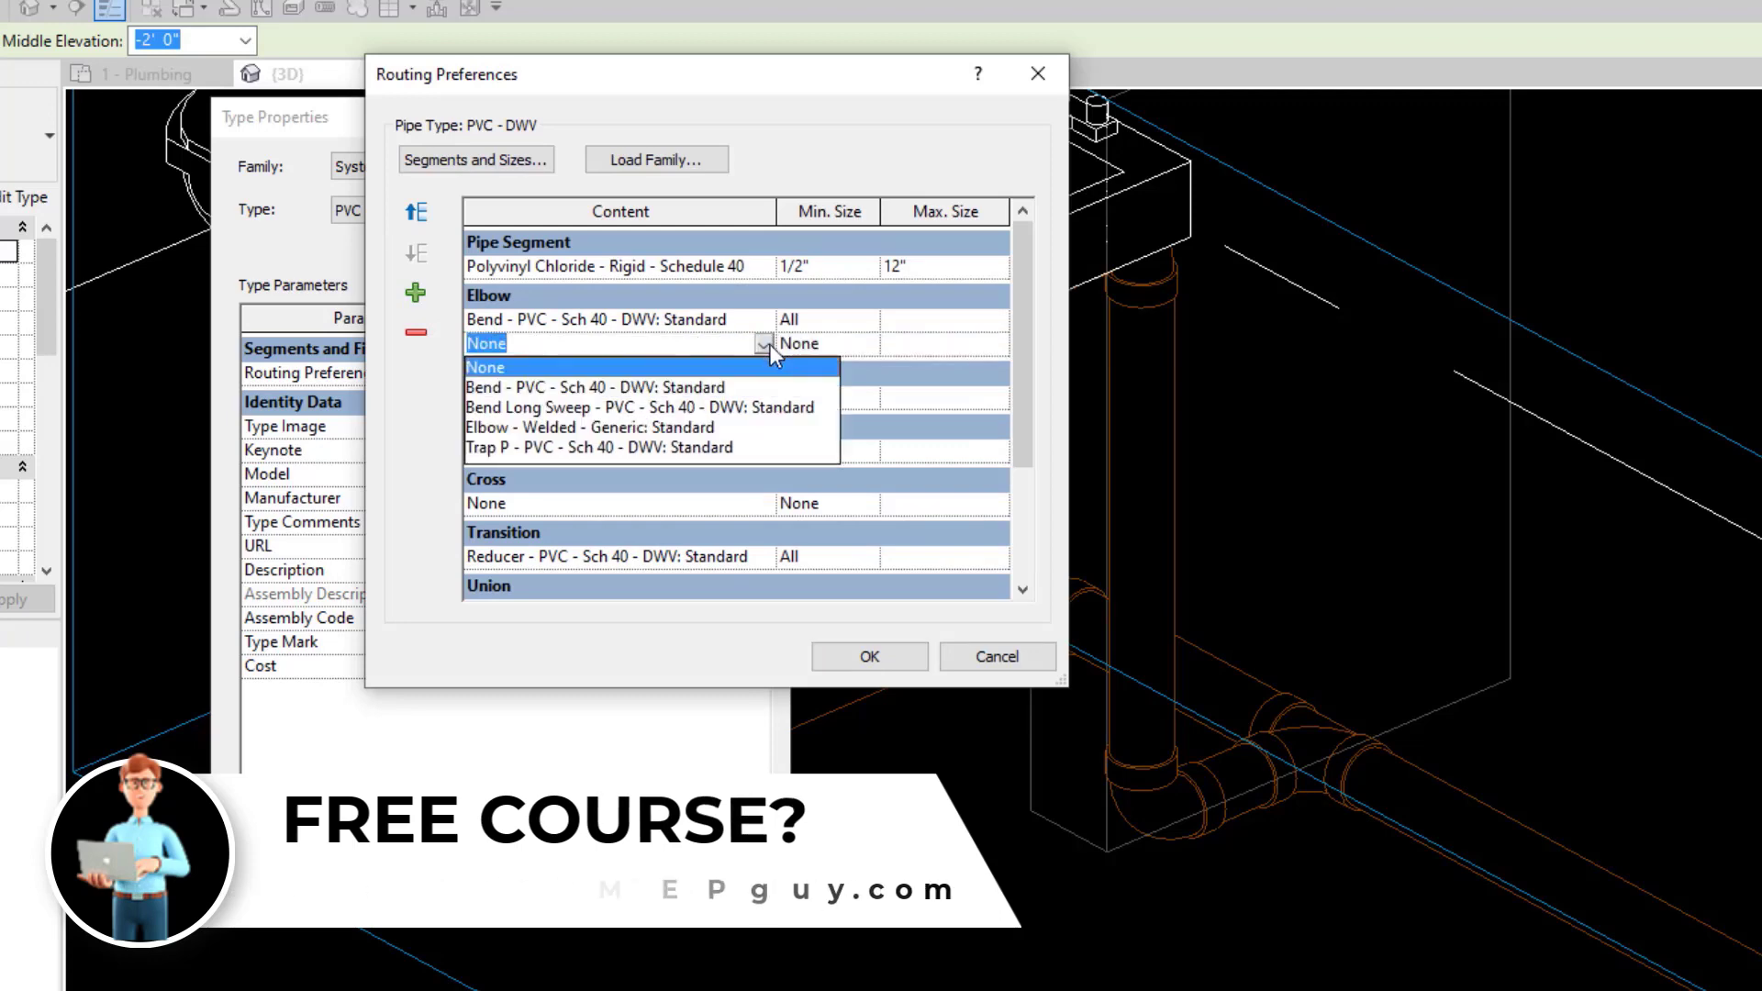
pyautogui.click(607, 406)
# Add Wye Combination with 8th Bend - PVC - Sch 40 - DWV: Standard as a second junction and accept the pipe type changes.
pyautogui.click(607, 450)
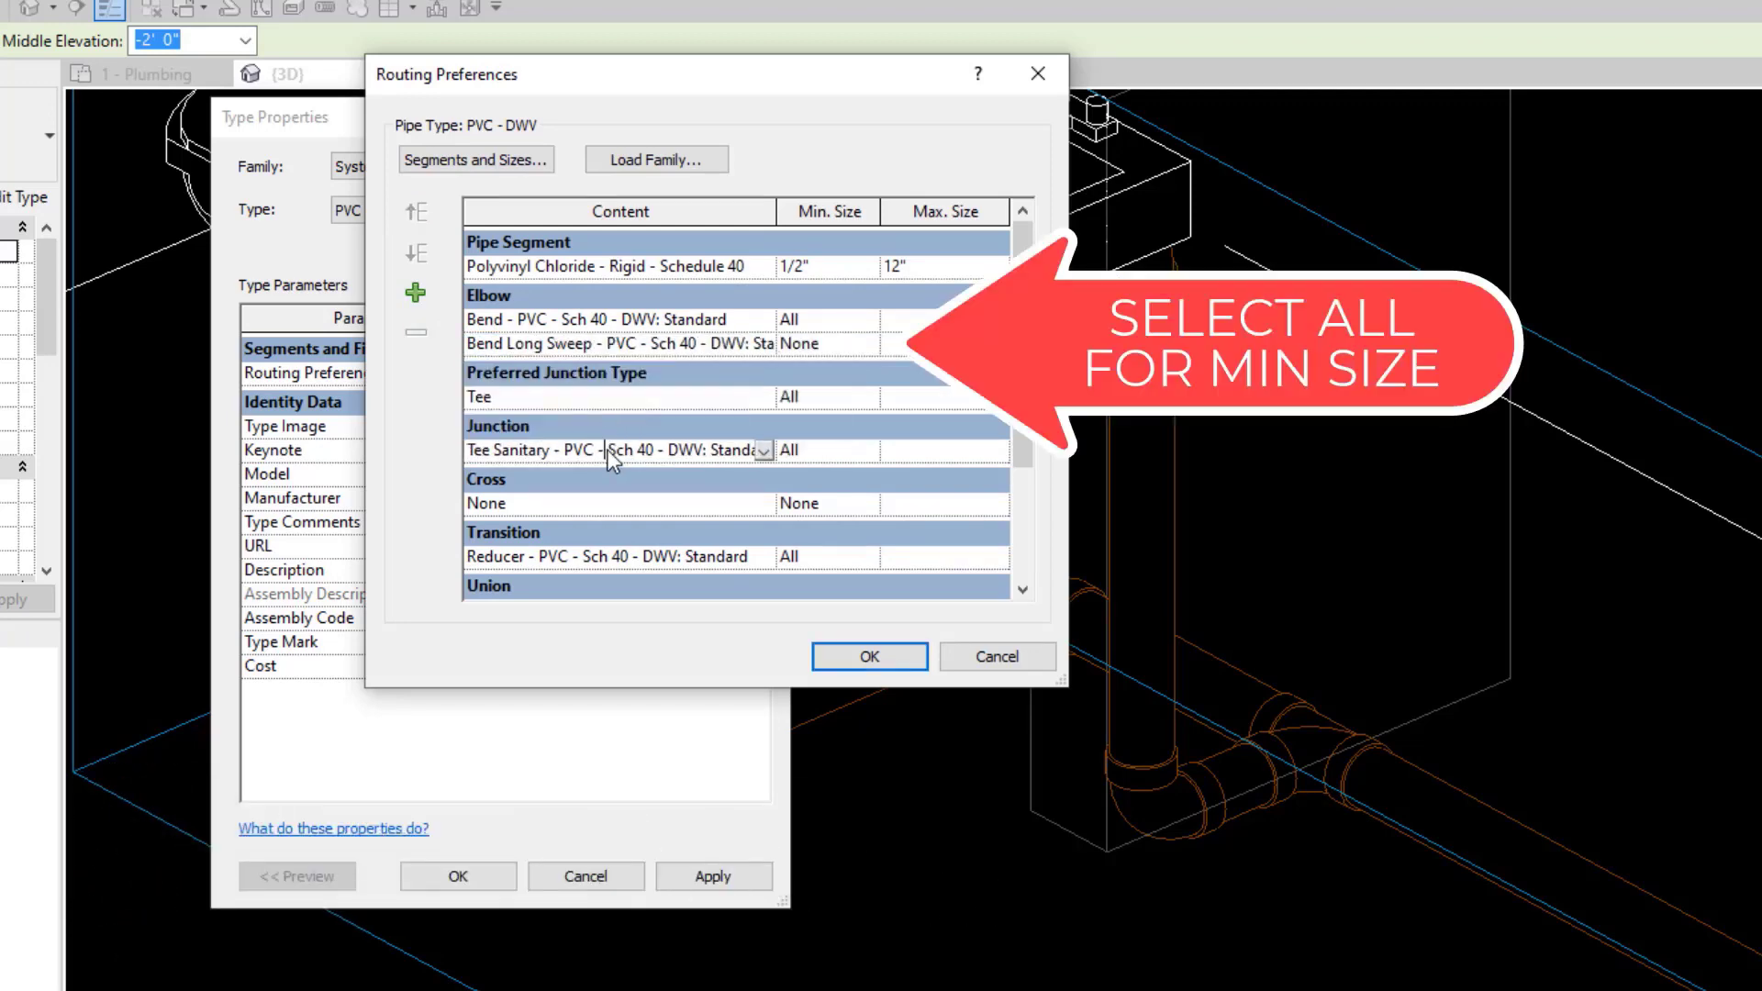
pyautogui.click(415, 293)
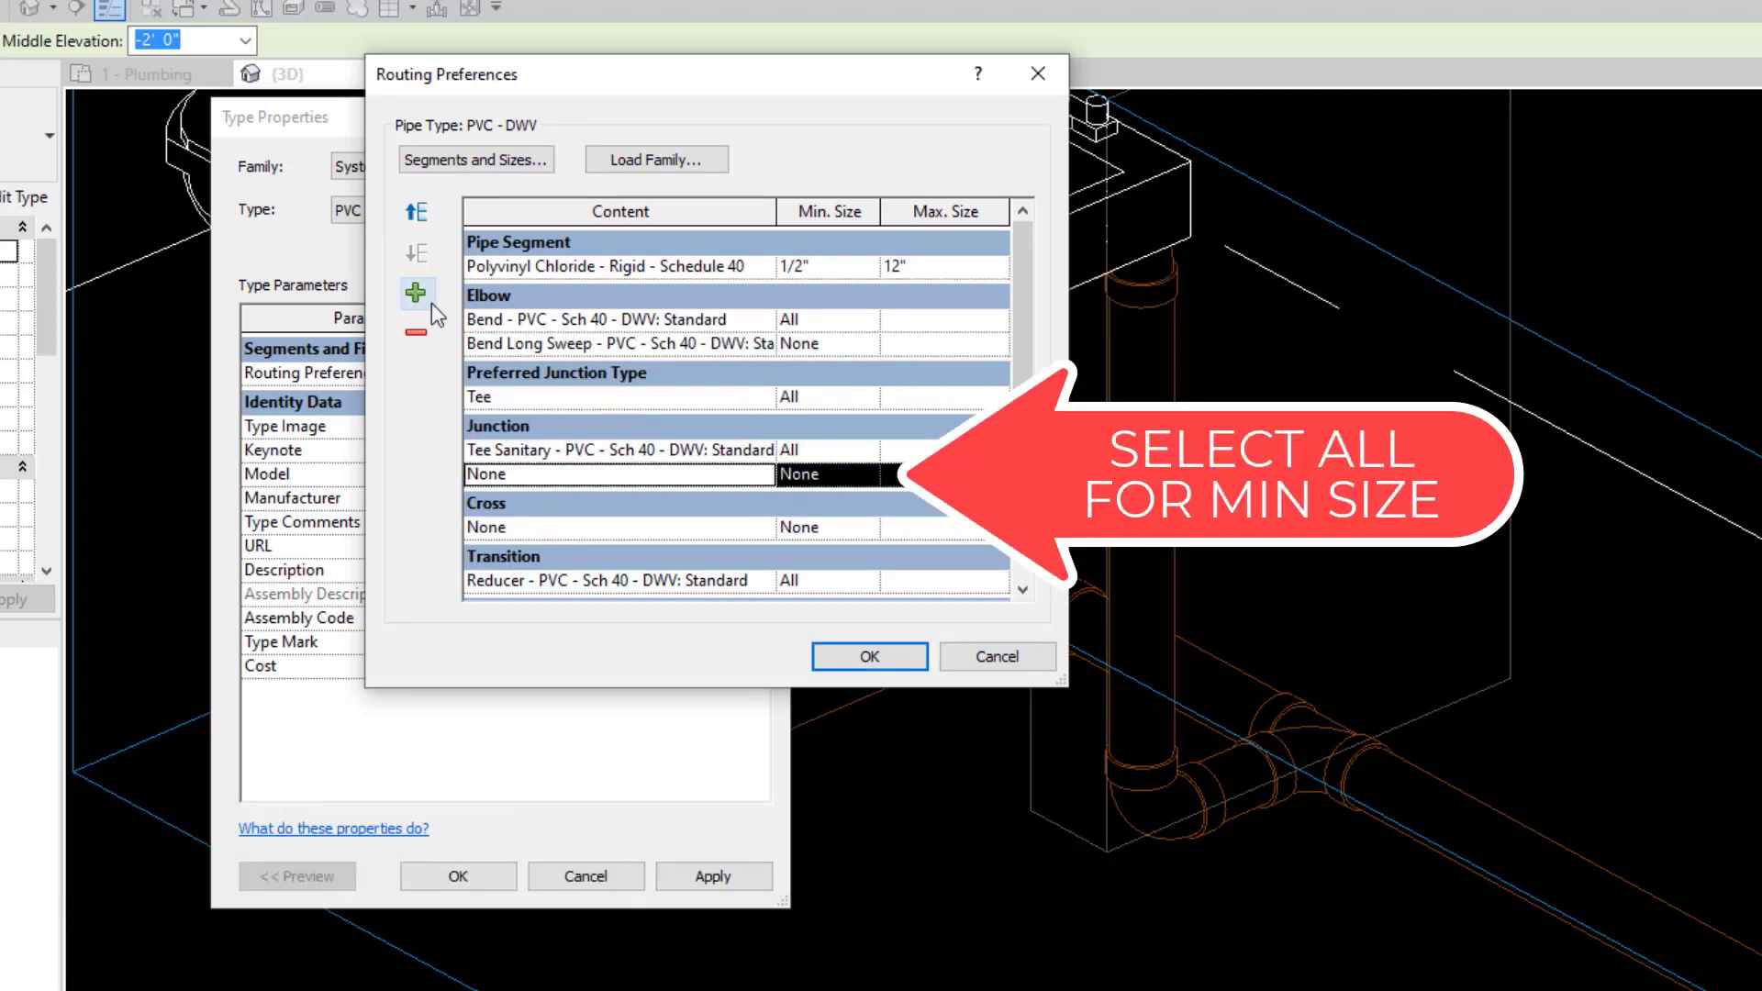
pyautogui.click(764, 476)
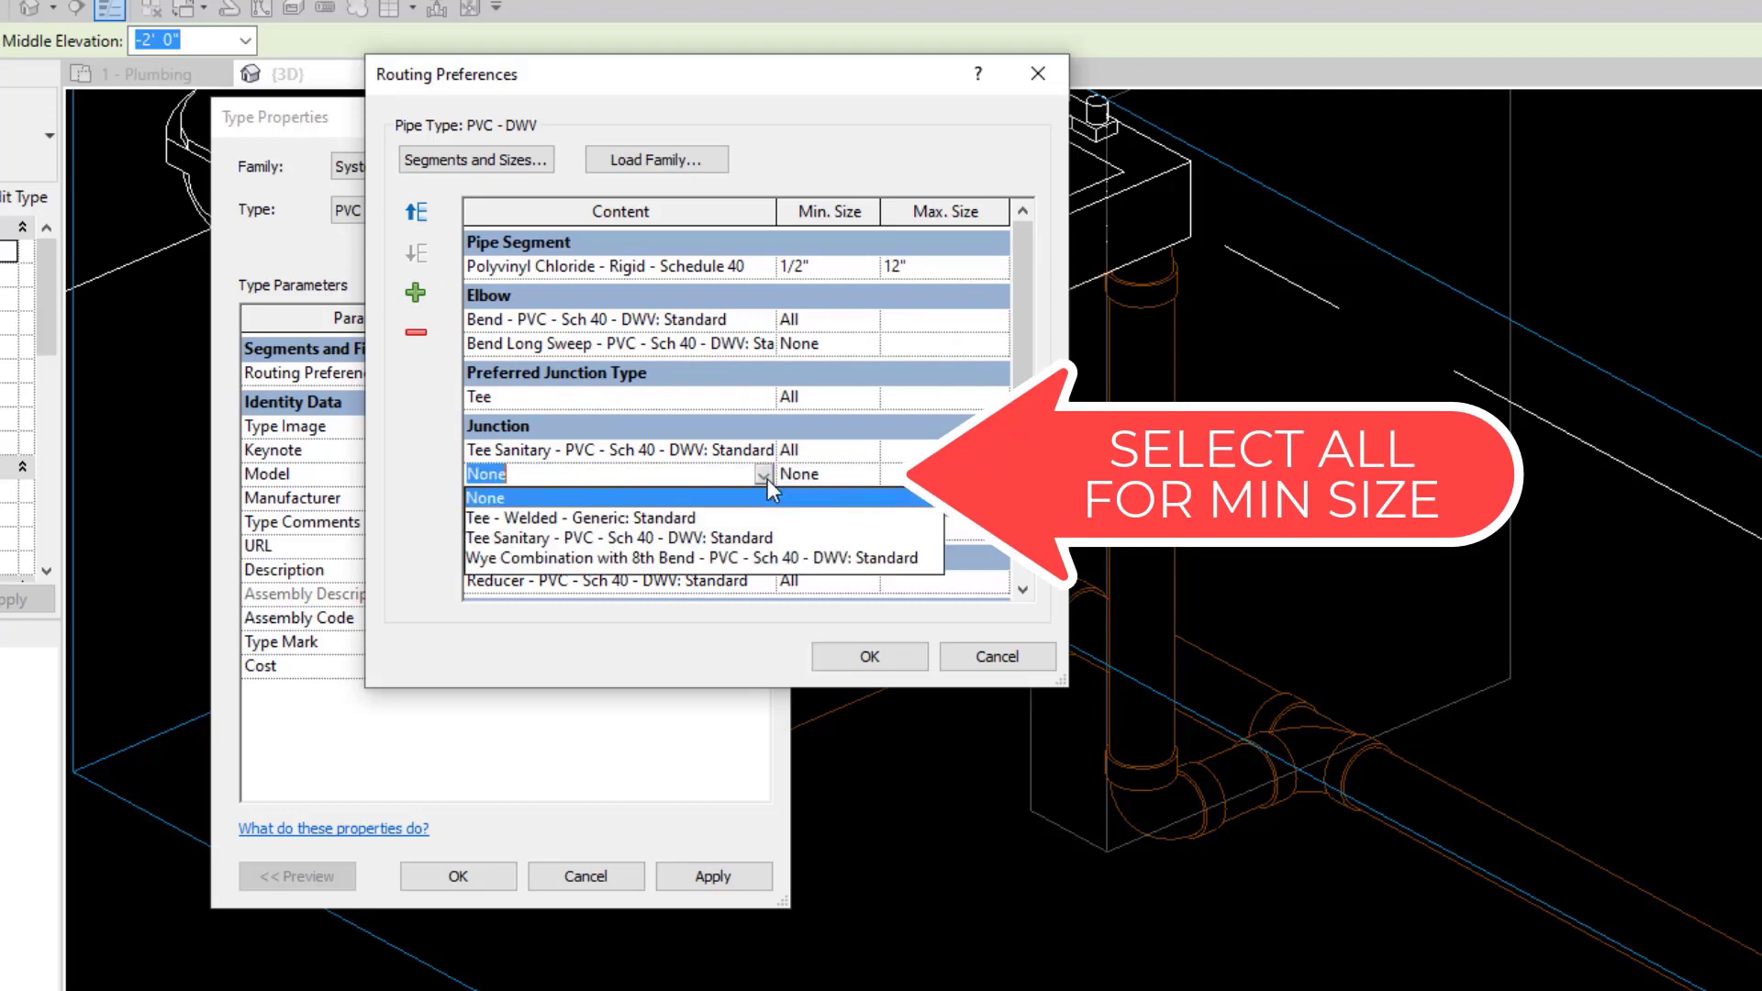
pyautogui.click(620, 557)
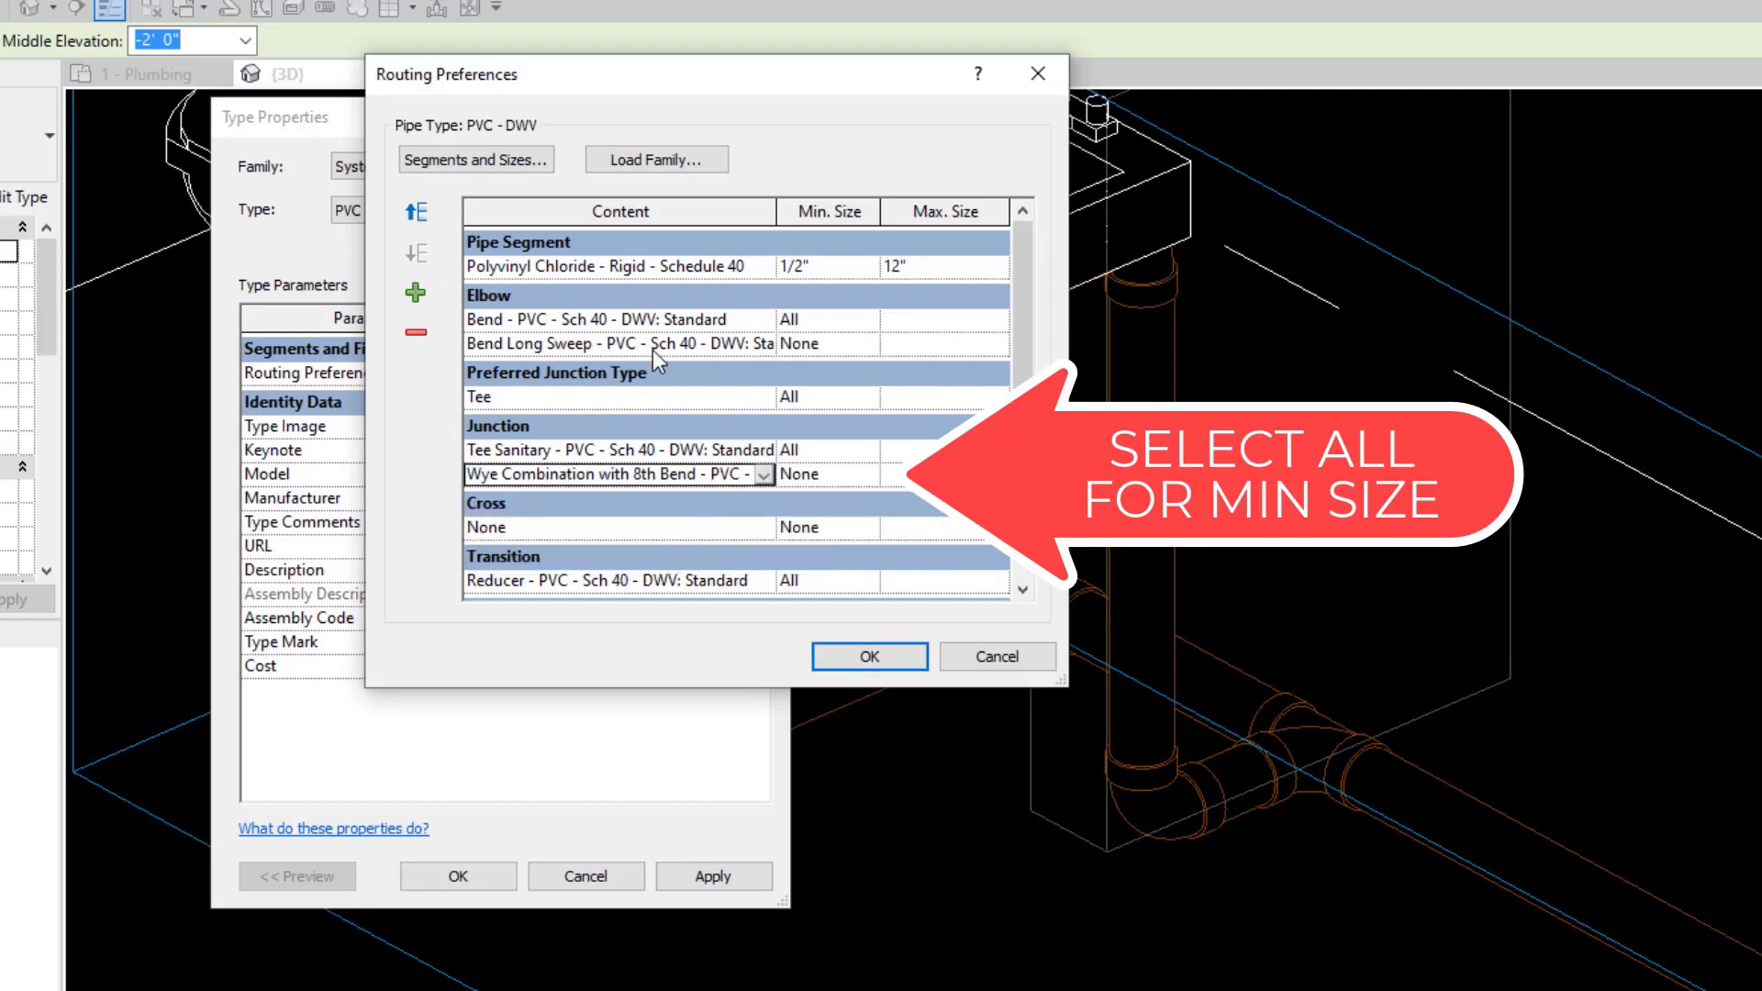
pyautogui.click(868, 659)
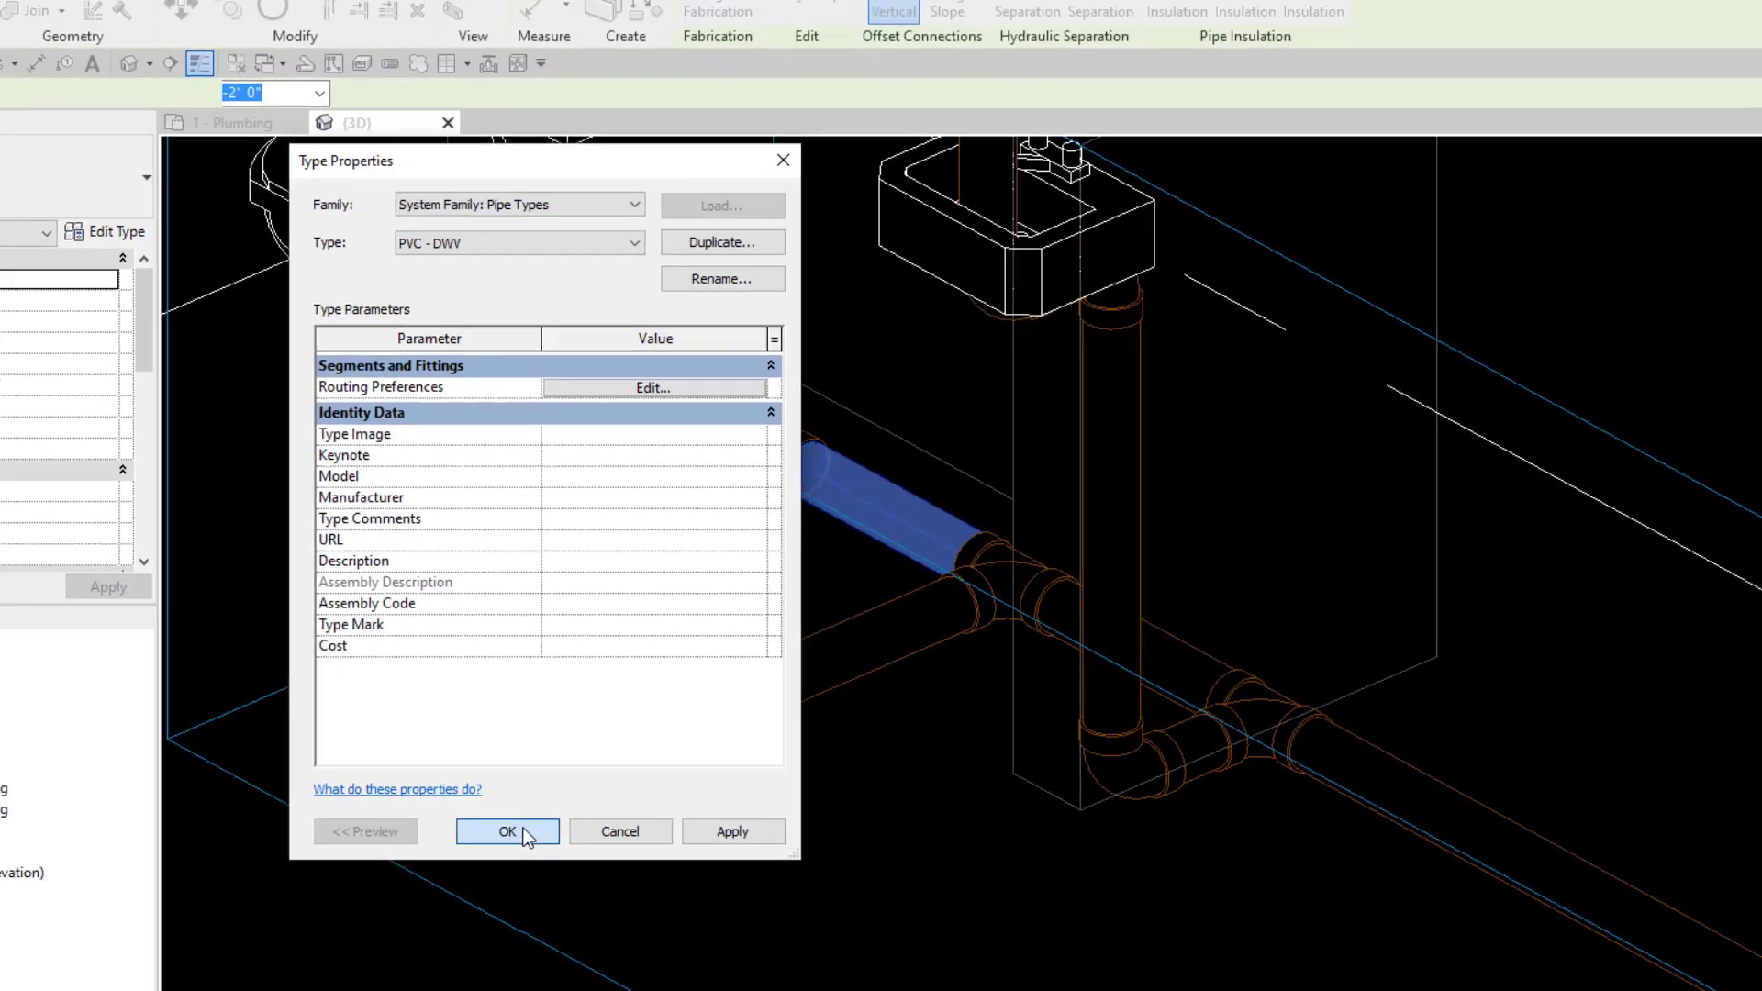
pyautogui.click(464, 878)
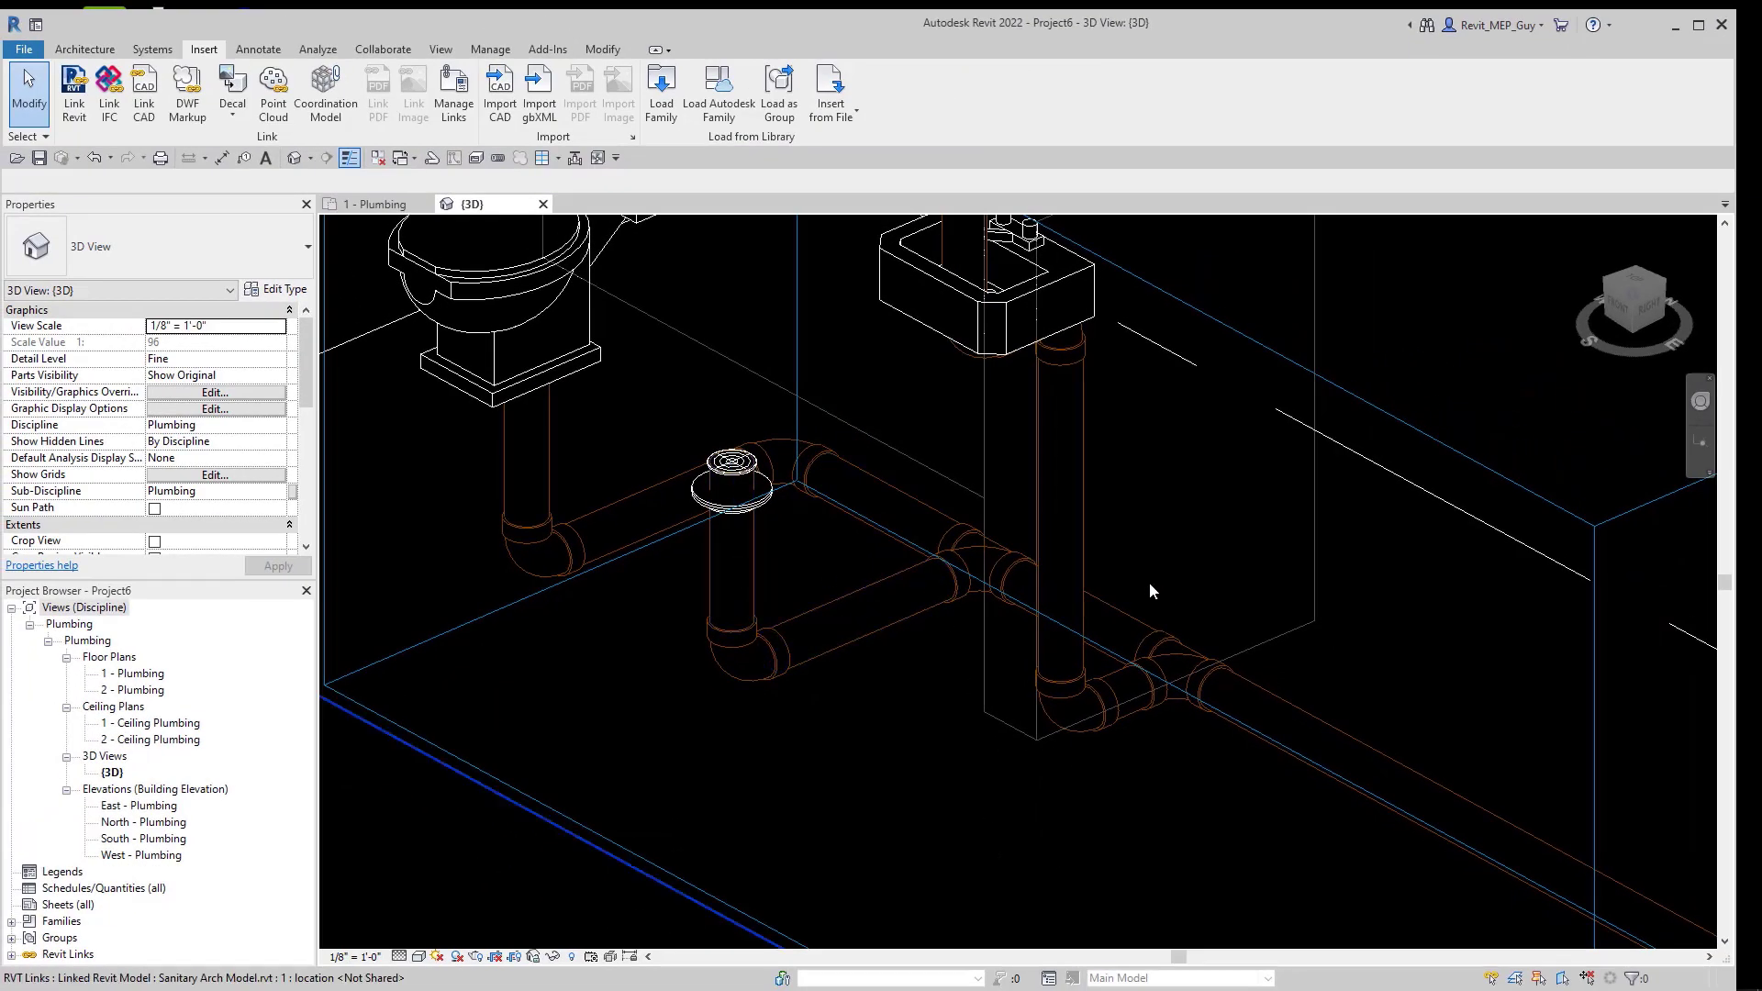
# Reduce the pipe diameter of the entire floor drain branch up to the tee on the main run.
pyautogui.press('Tab')
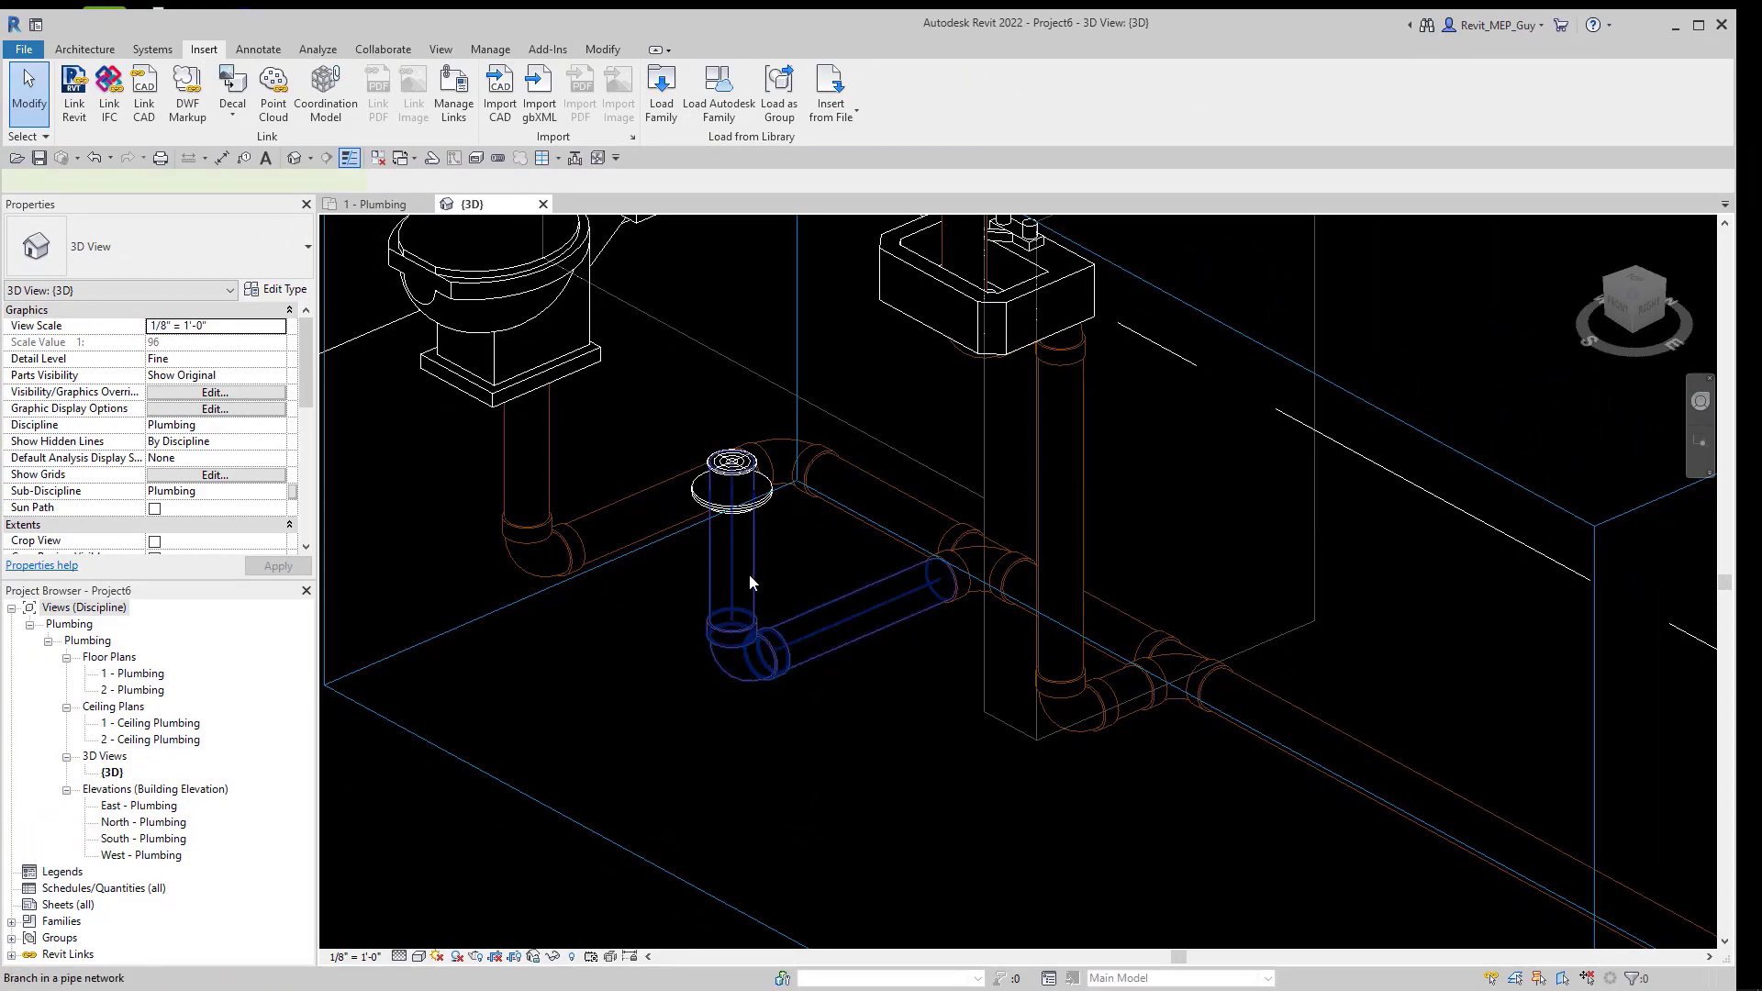
pyautogui.click(748, 574)
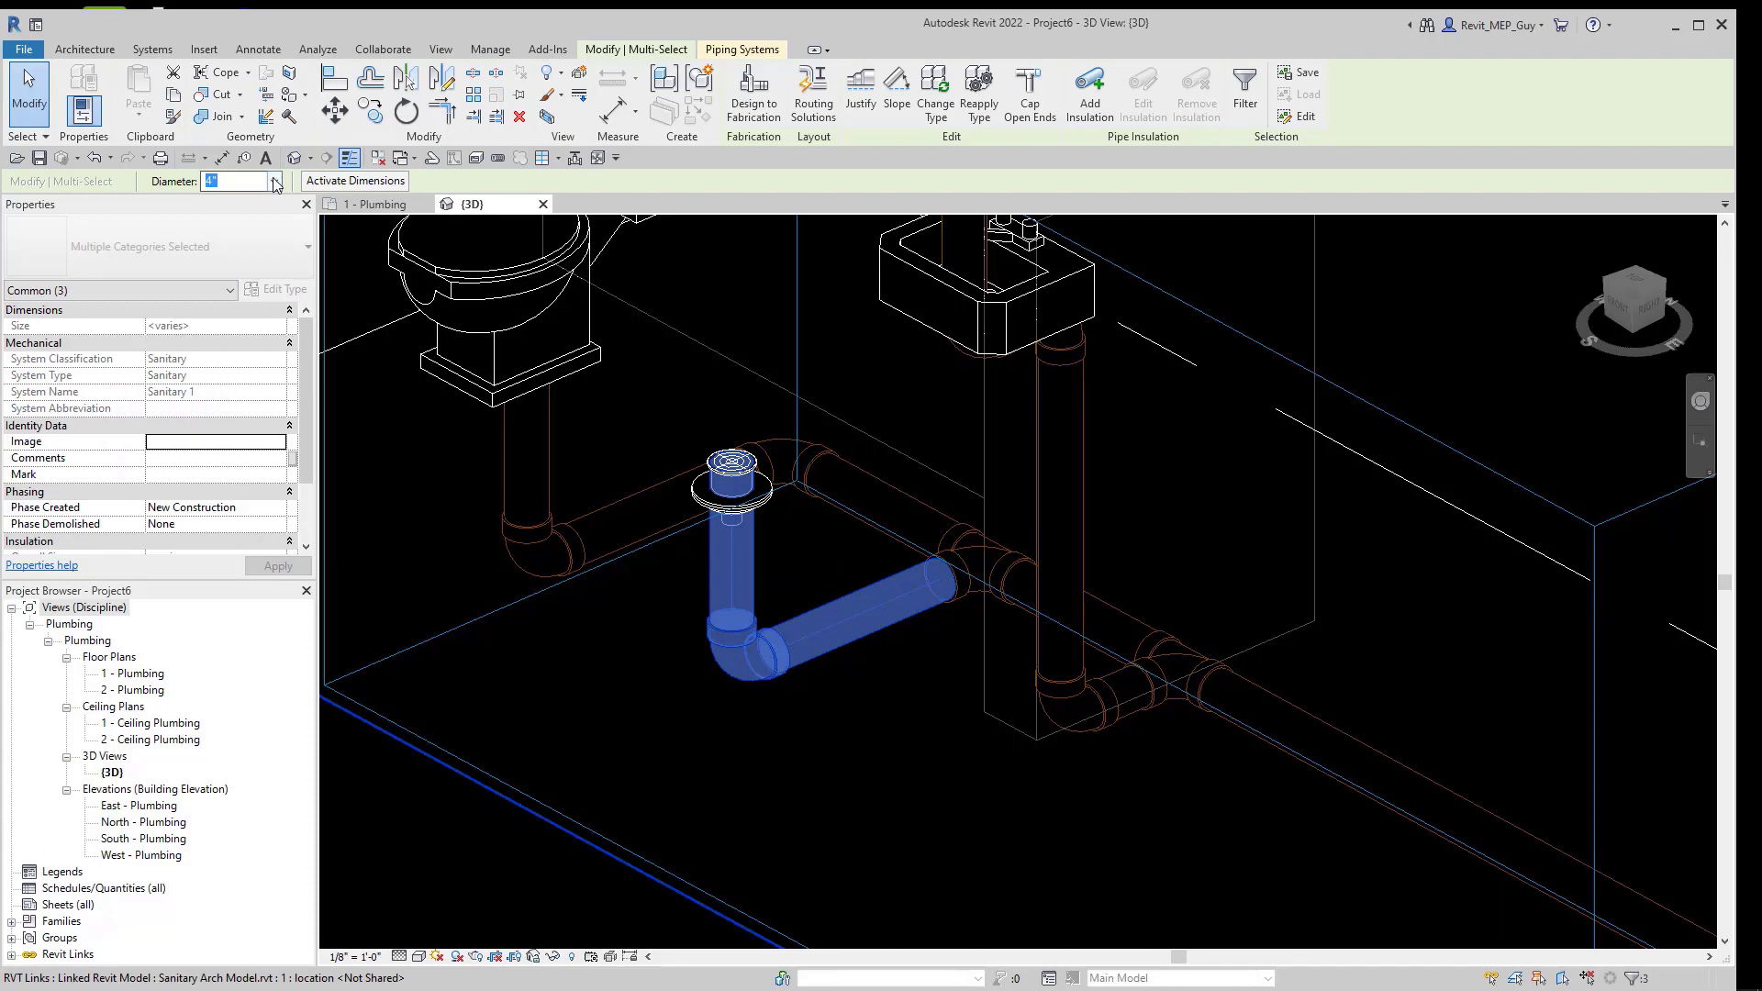
pyautogui.click(274, 181)
pyautogui.click(218, 270)
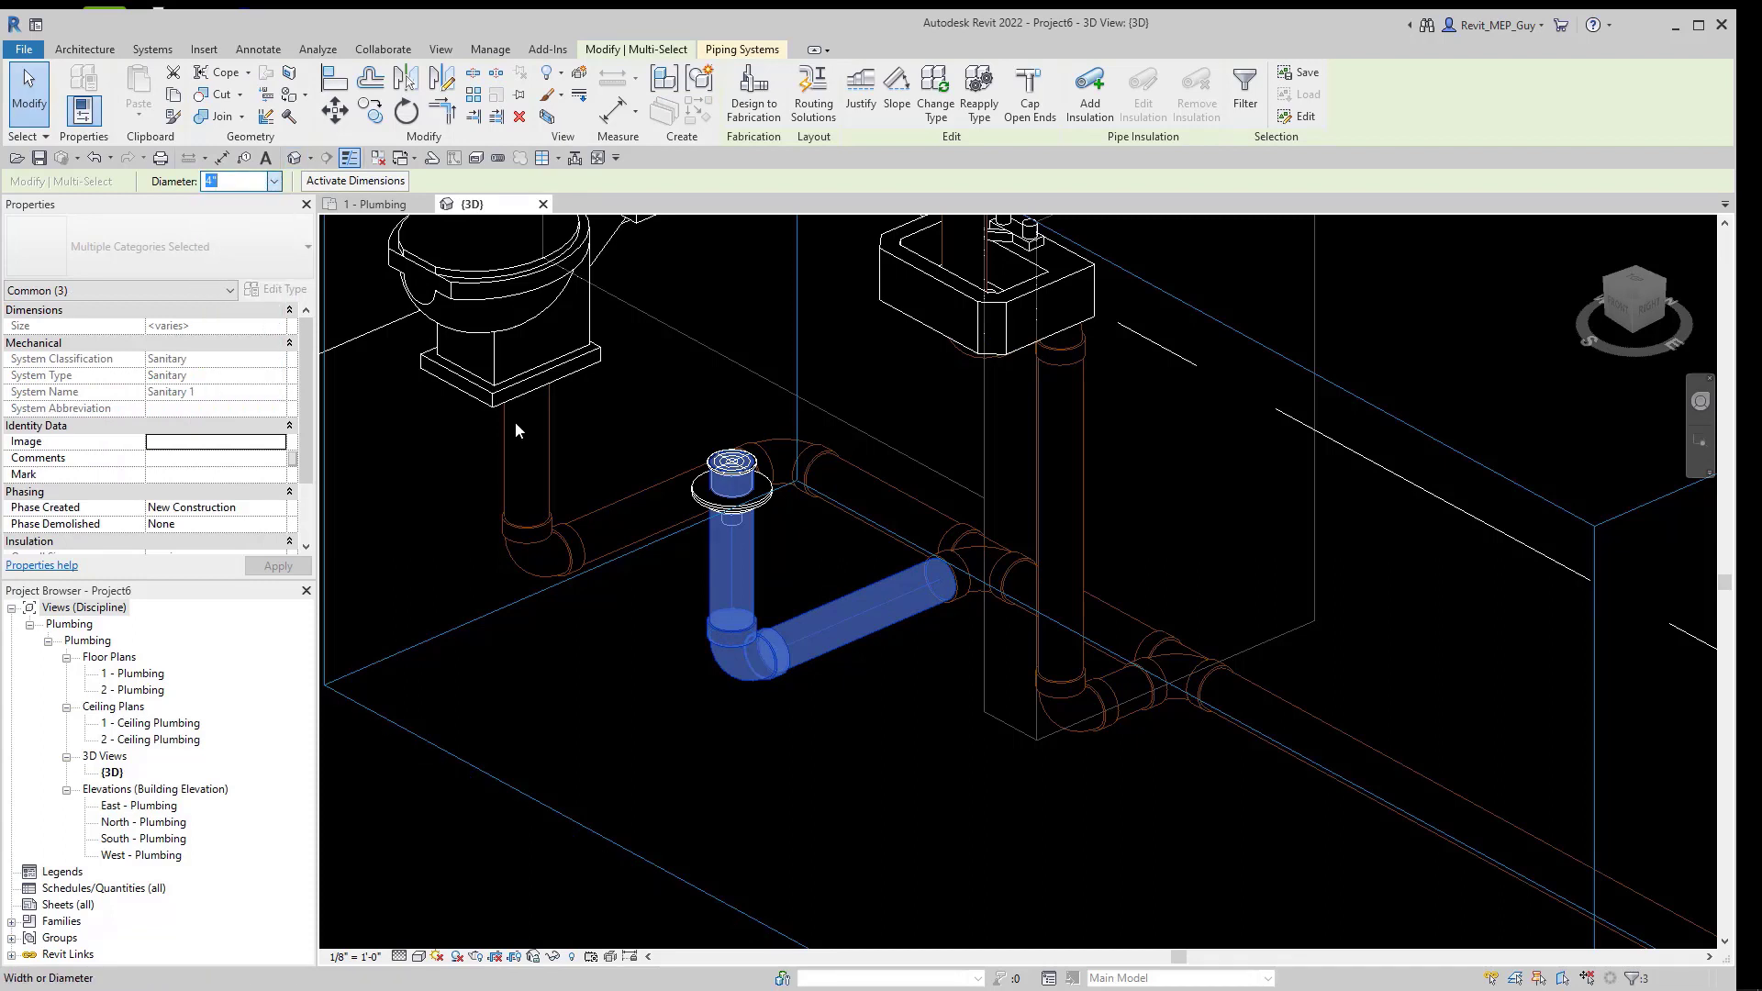
pyautogui.click(956, 703)
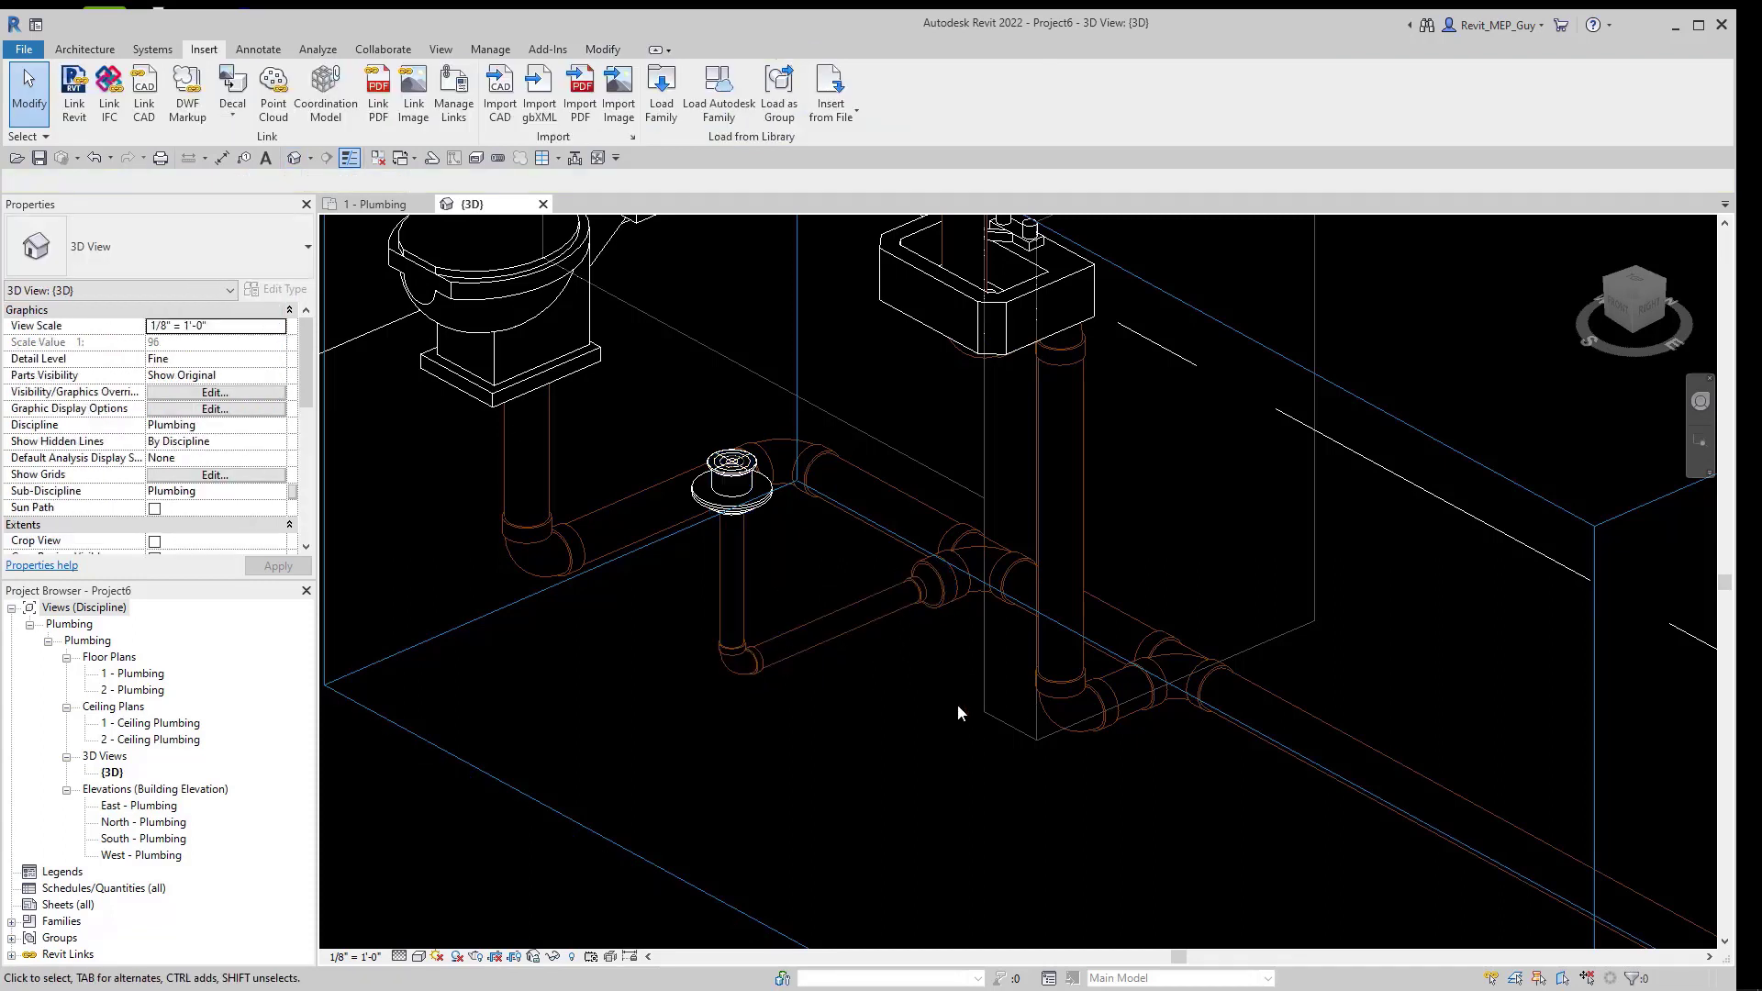
# Change the tee joining the floor drain branch to the main to Wye Combination with 8th Bend - PVC - Sch 40 - DWV, Standard.
pyautogui.click(974, 566)
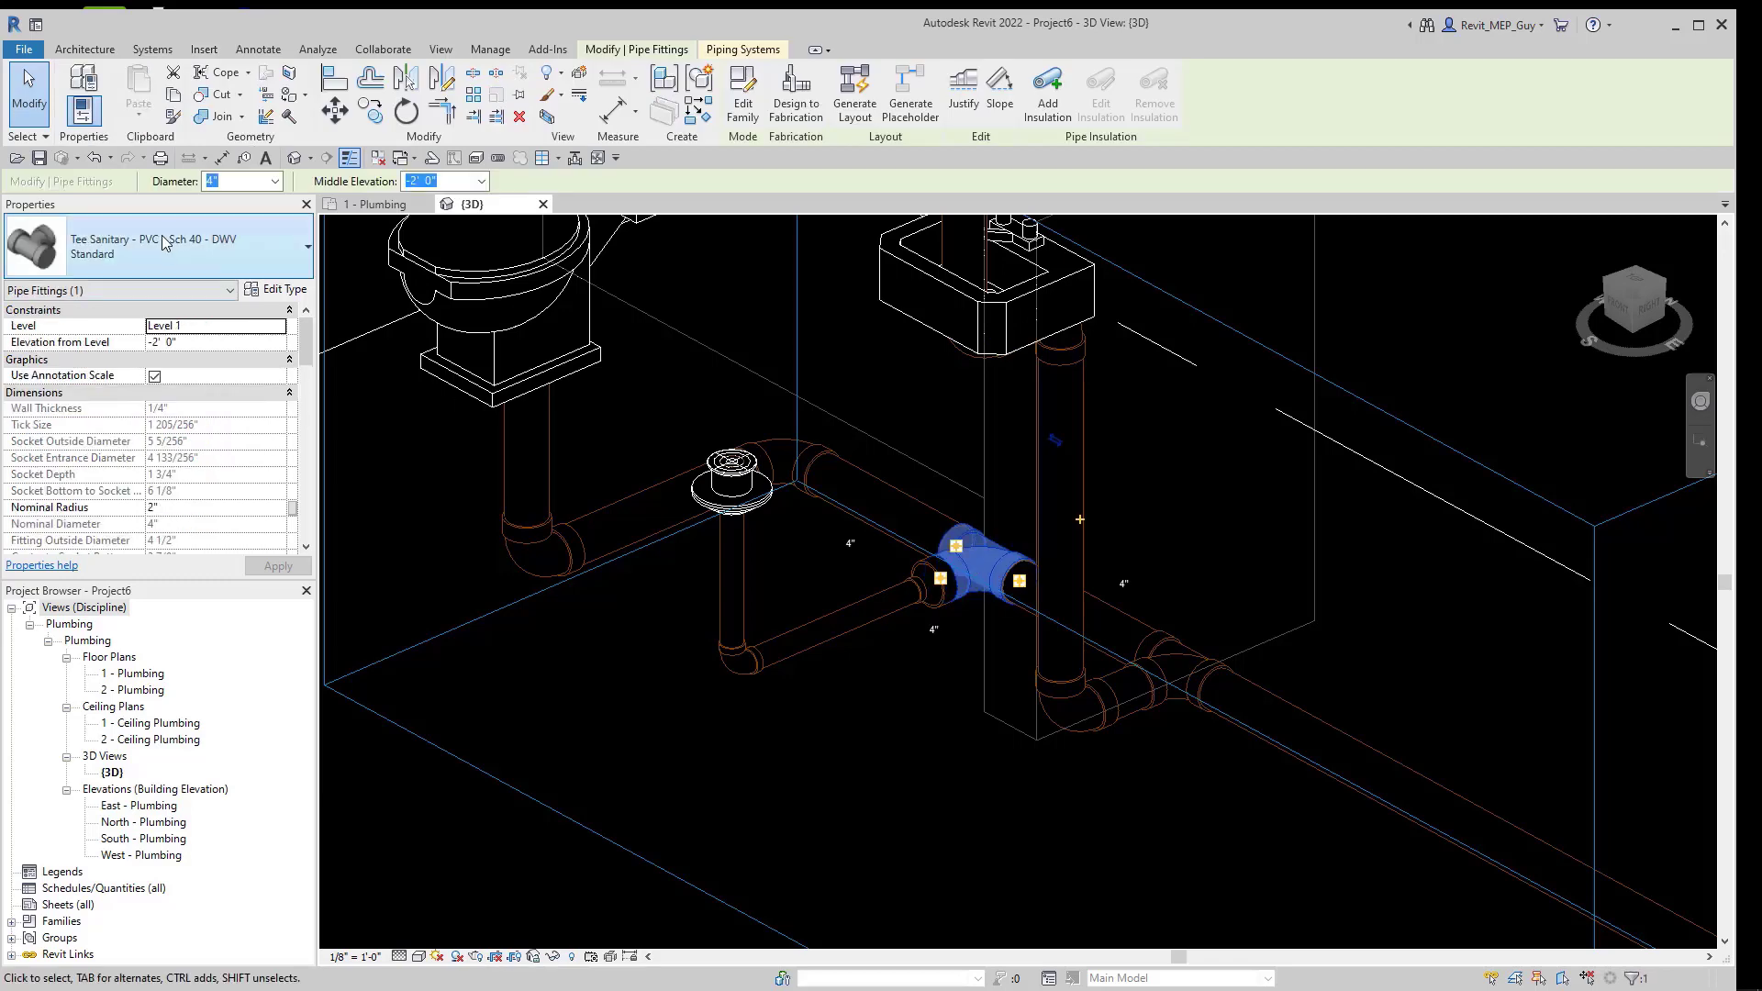
pyautogui.click(165, 246)
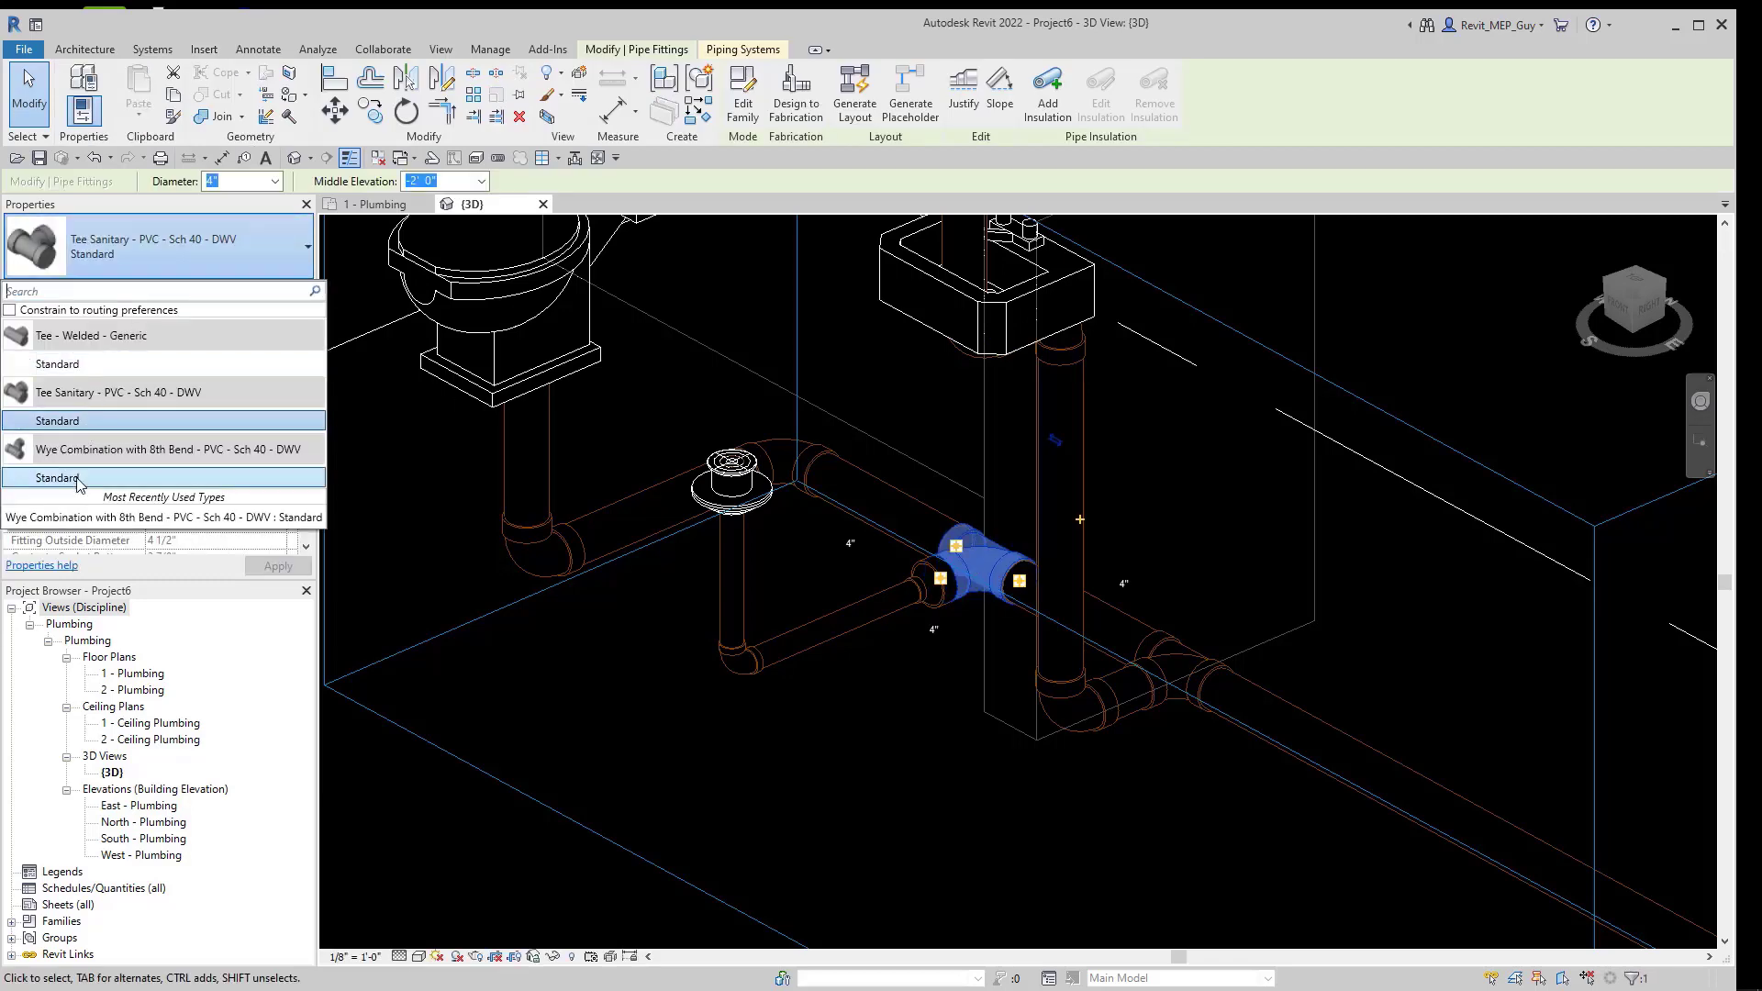
pyautogui.click(79, 480)
pyautogui.click(936, 723)
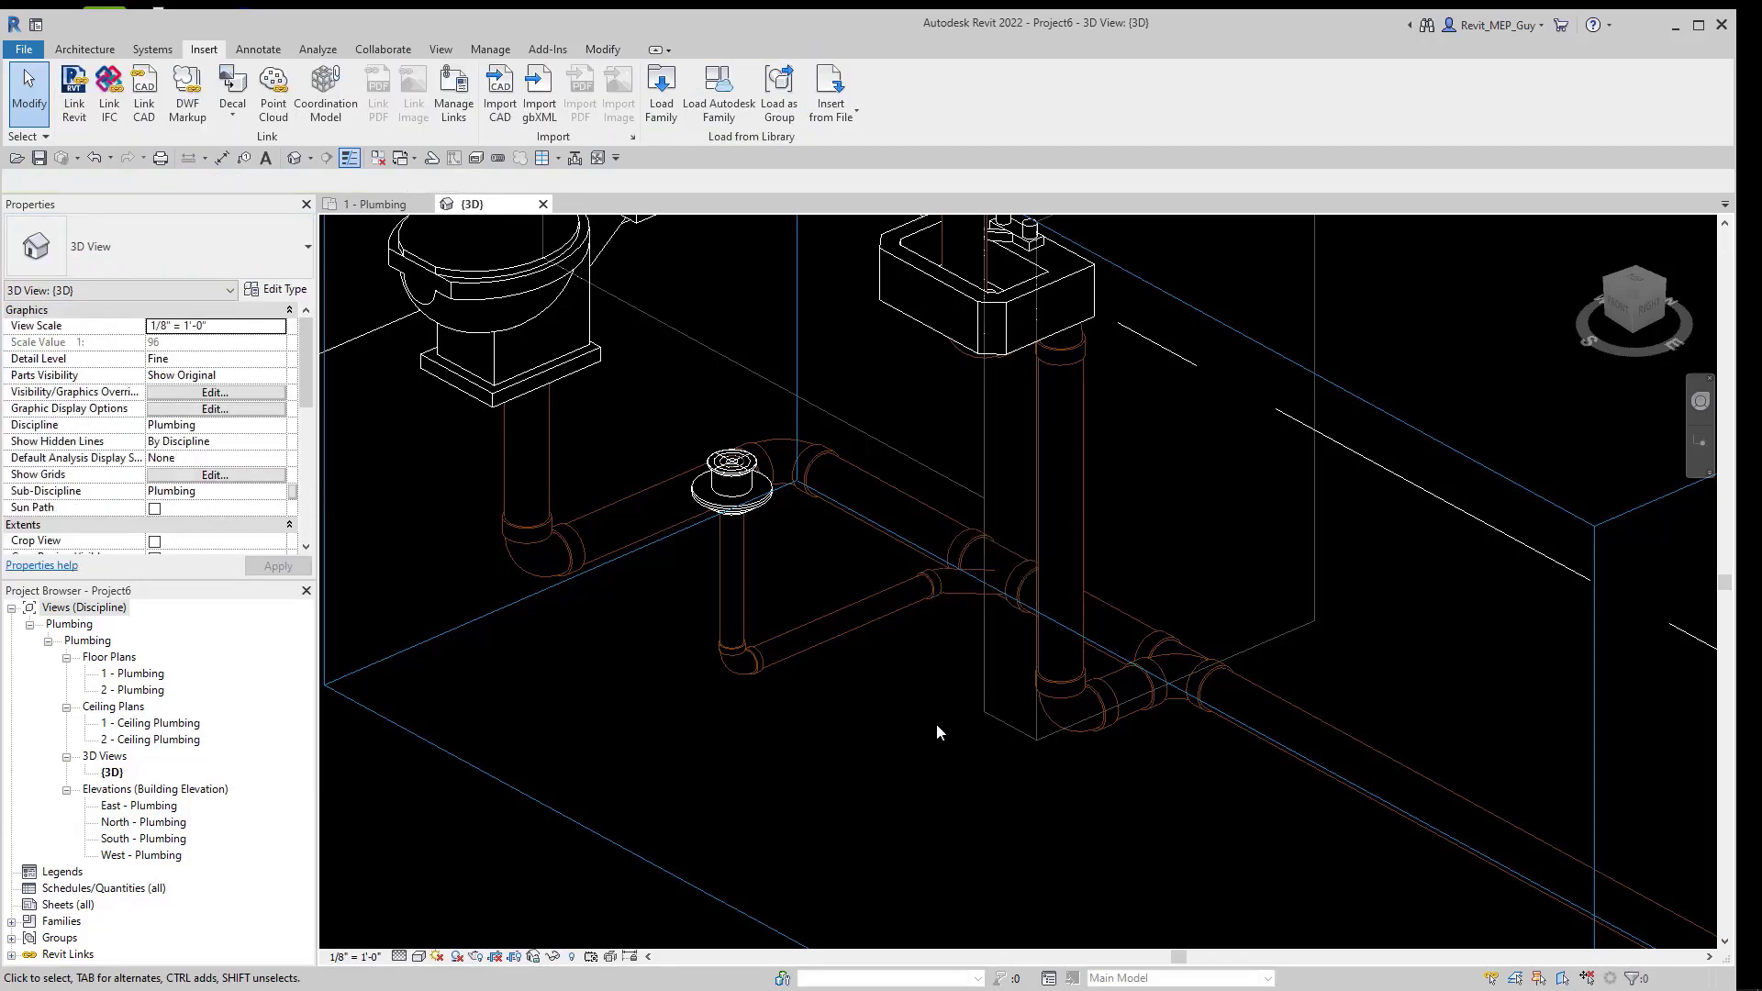
# Change the horizontal elbow behind the floor drain to the Bend Long Sweep - PVC - Sch 40 - DWV Standard type.
pyautogui.click(786, 442)
pyautogui.press('Escape')
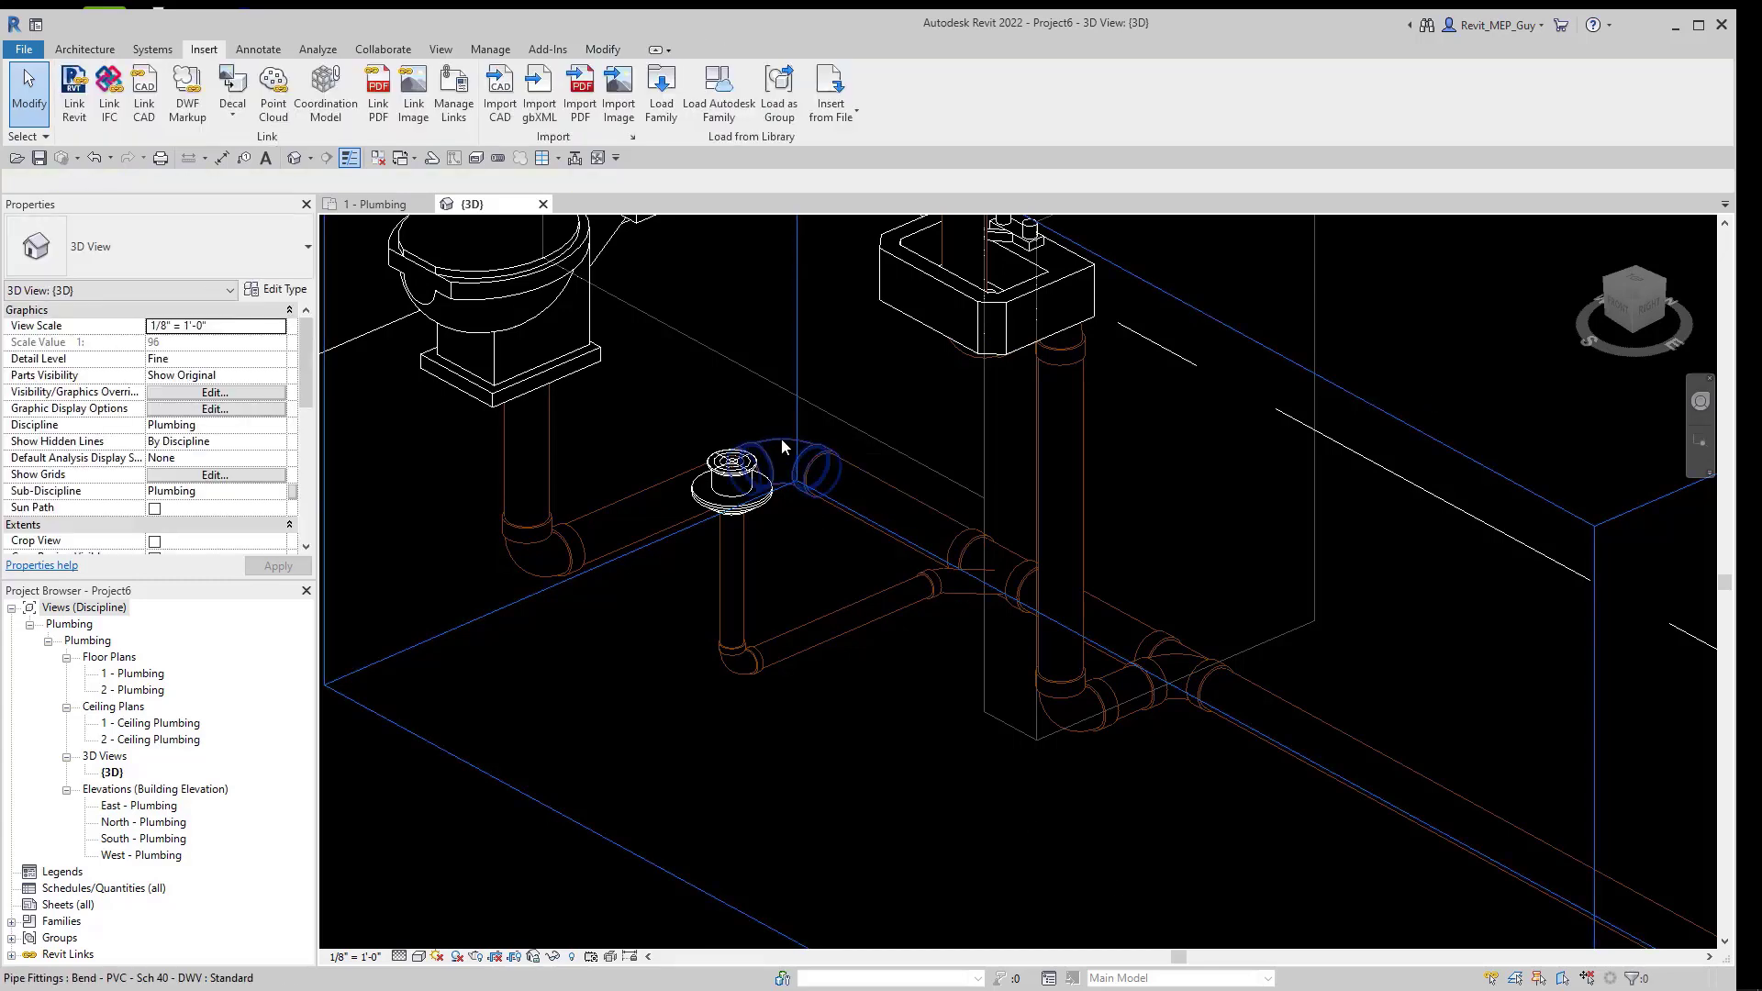
pyautogui.click(782, 447)
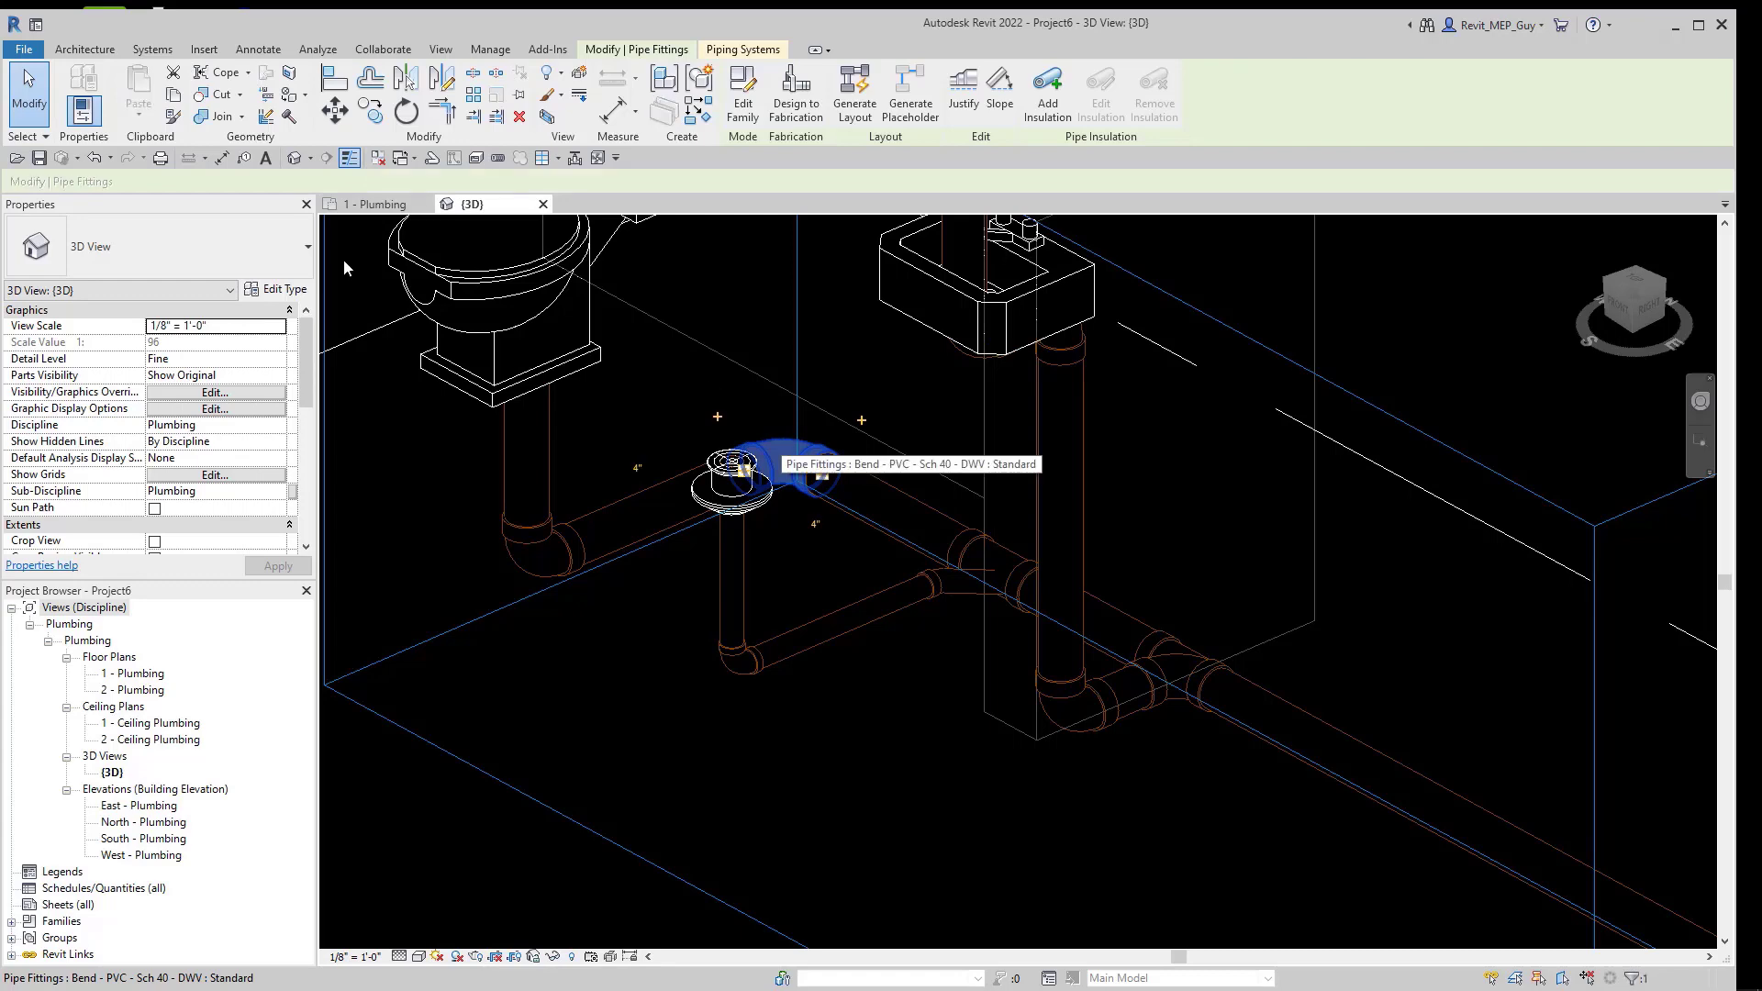
pyautogui.click(211, 255)
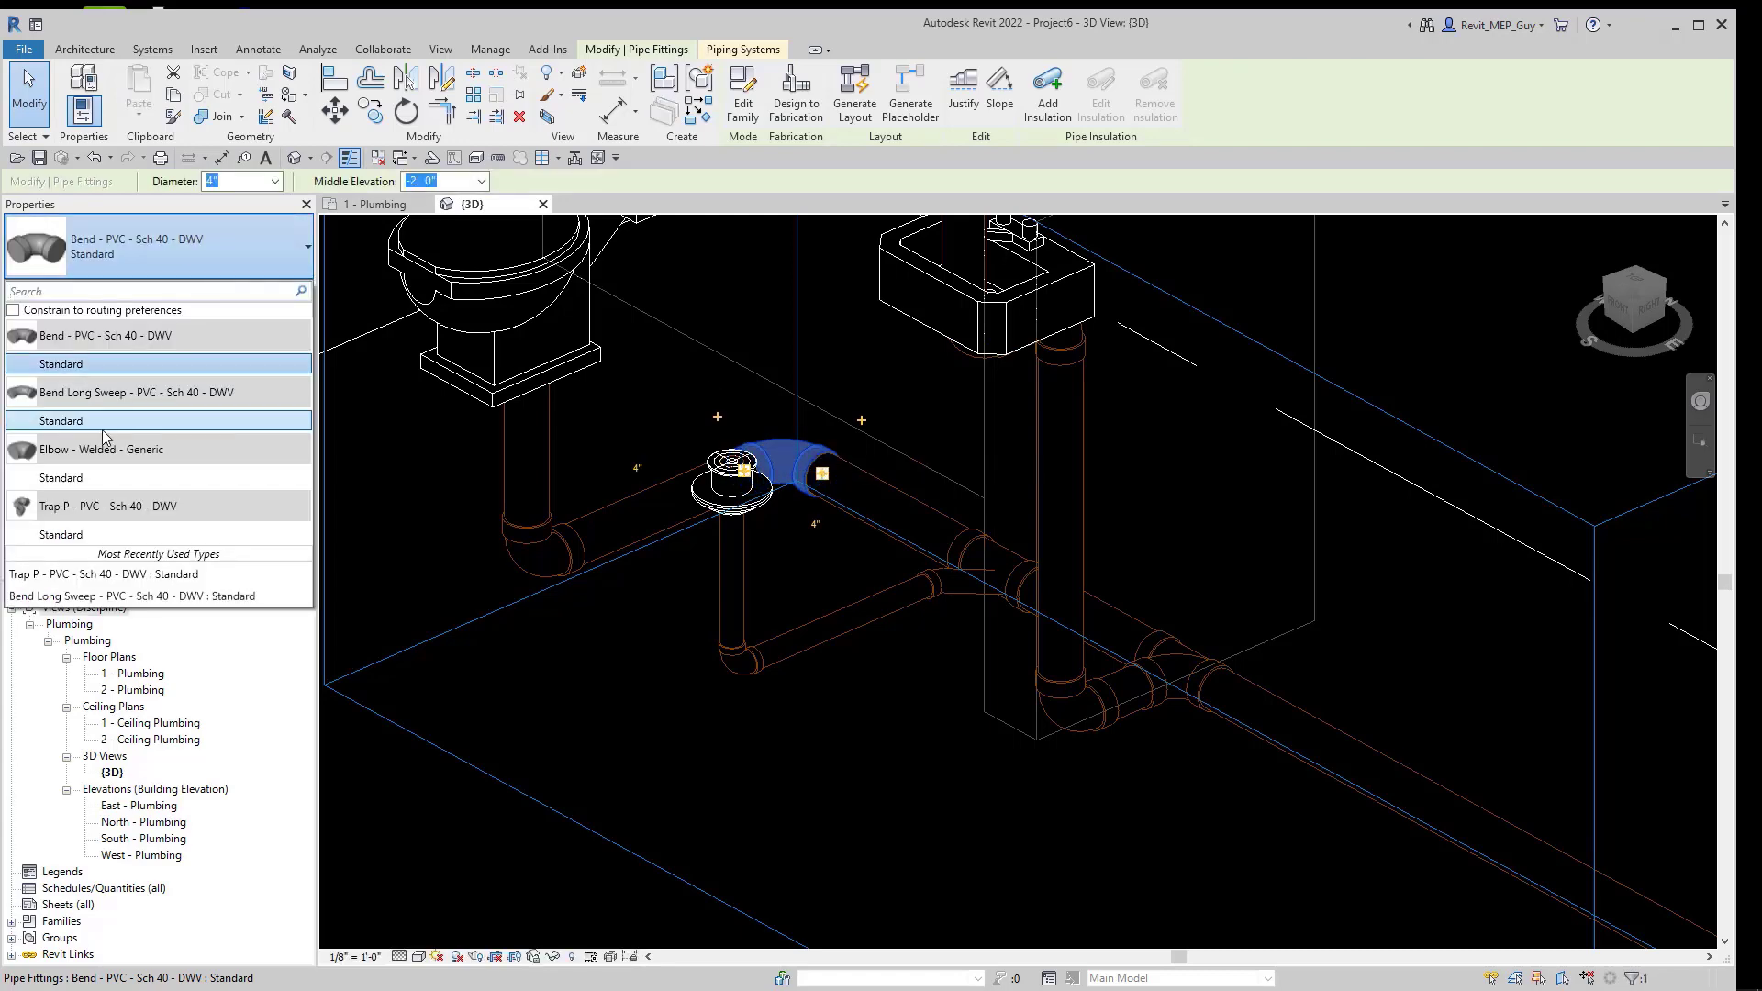
pyautogui.click(95, 422)
pyautogui.click(905, 690)
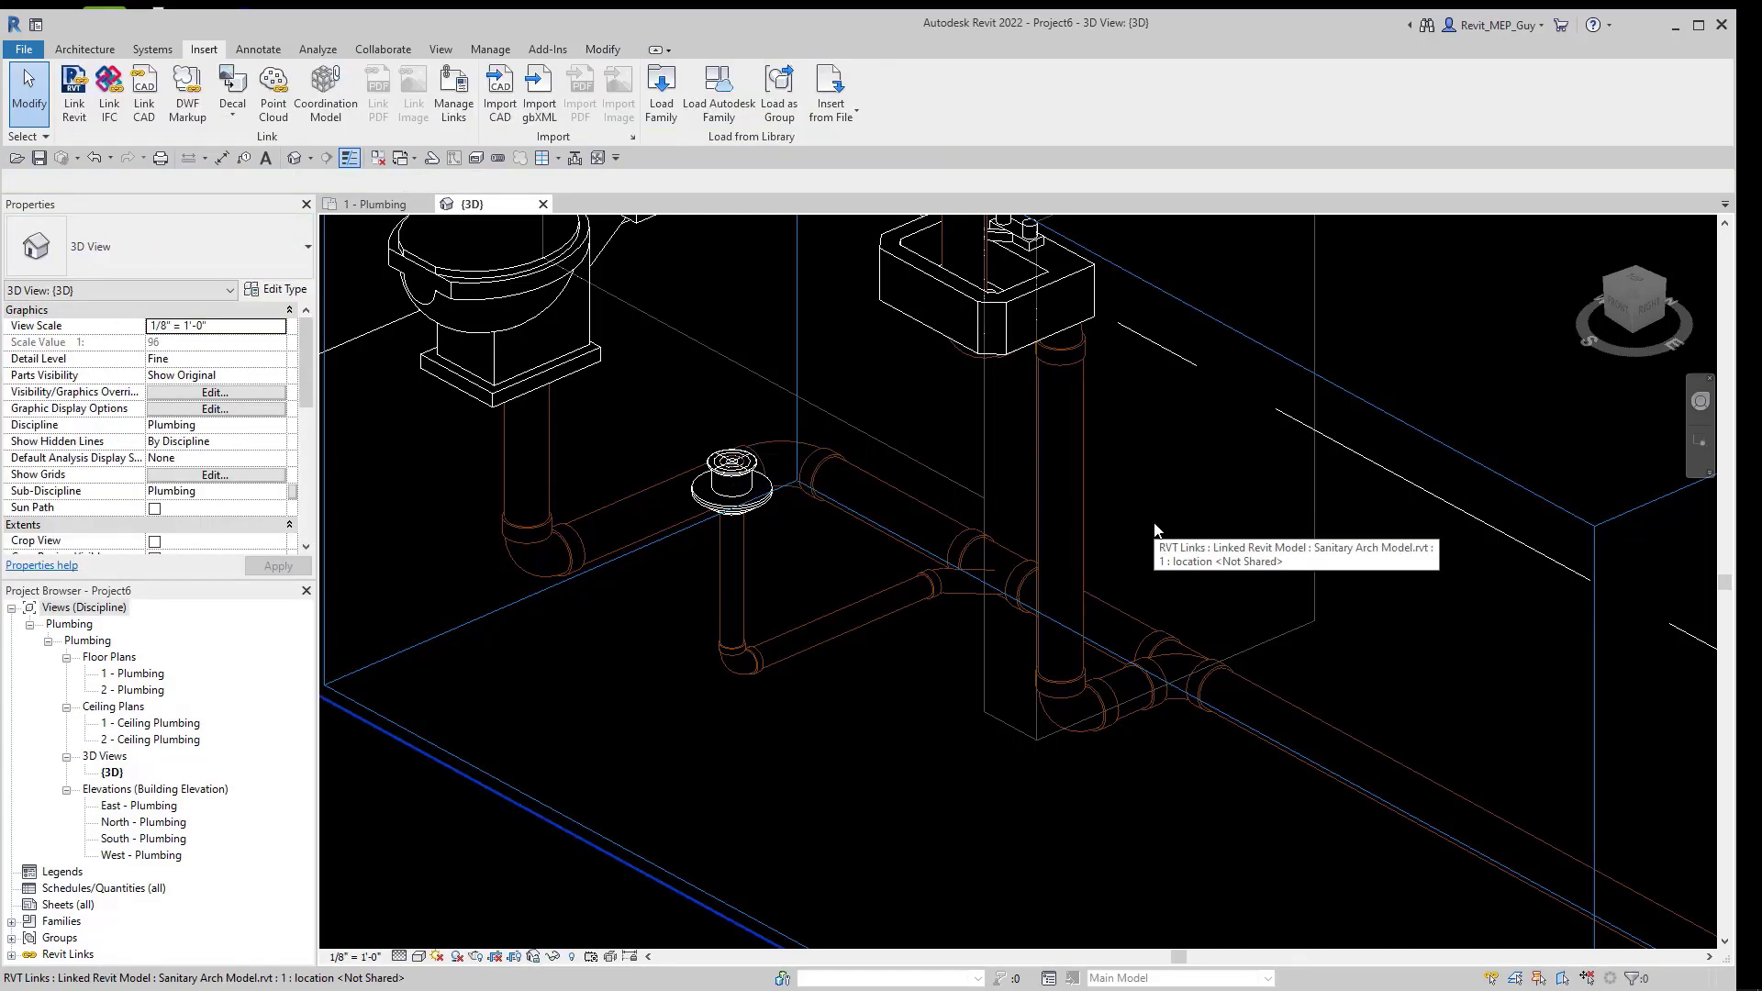
# Set the pipe diameter of the entire sink branch up to the tee on the main run to 1 1/2".
pyautogui.scroll(-2, 1155, 527)
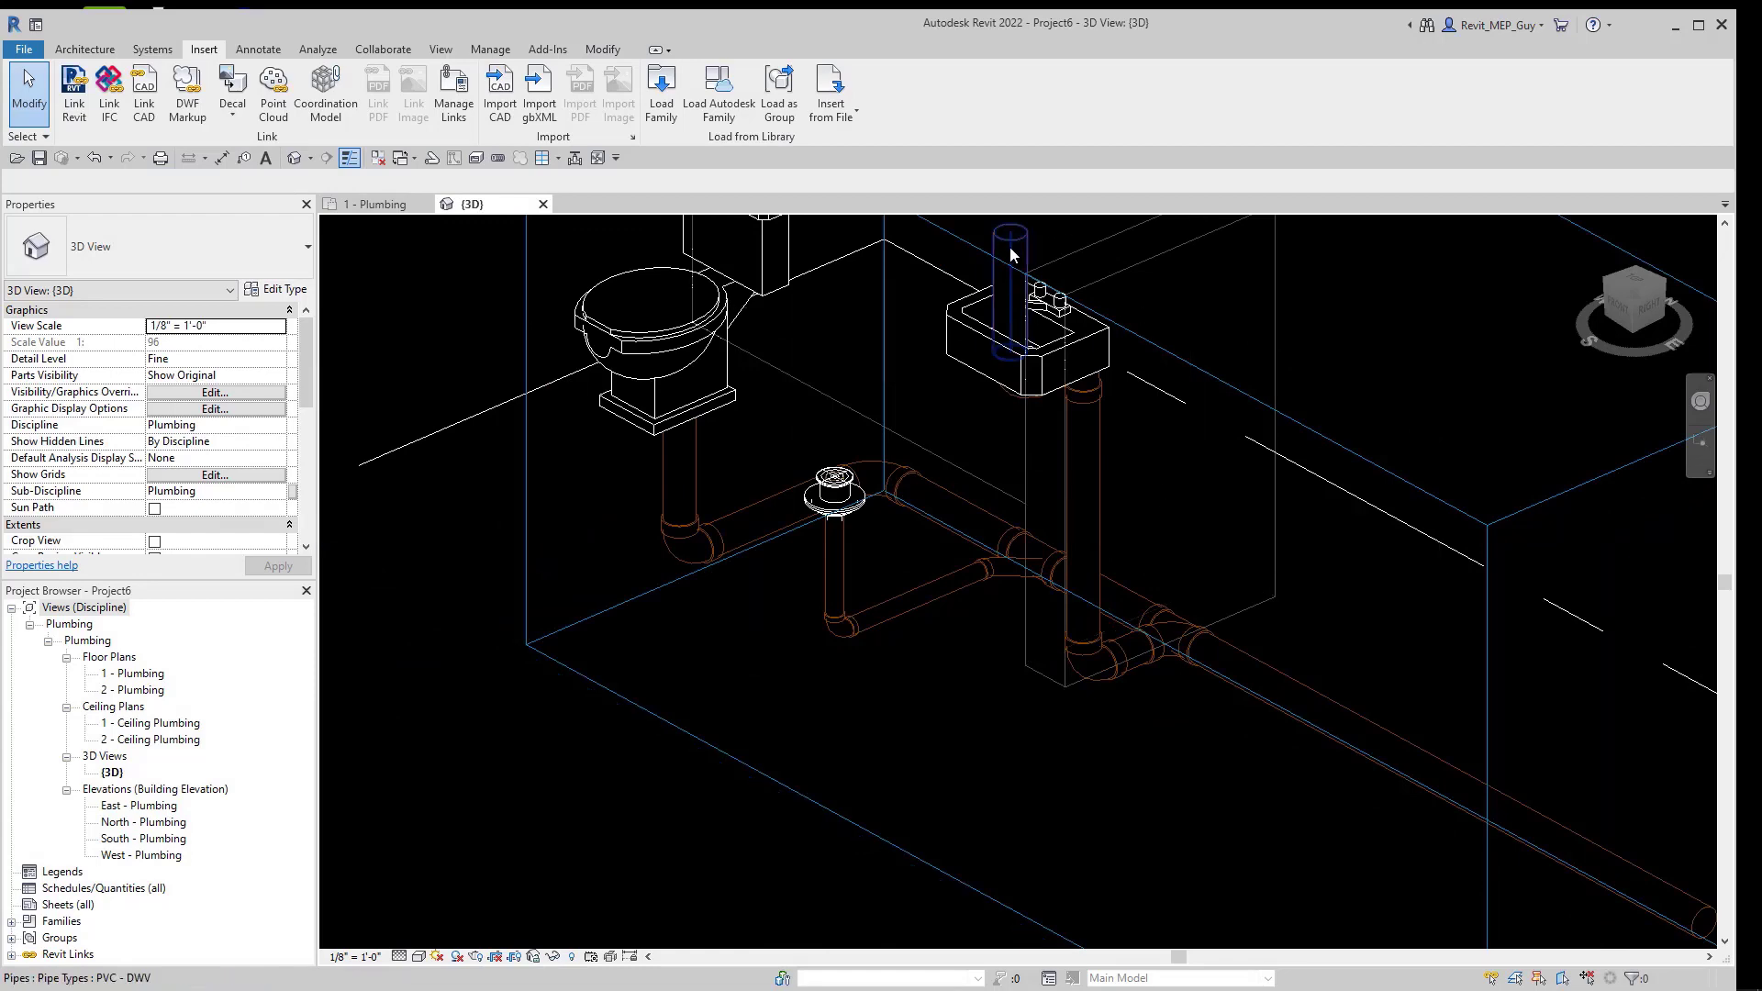
pyautogui.press('Tab')
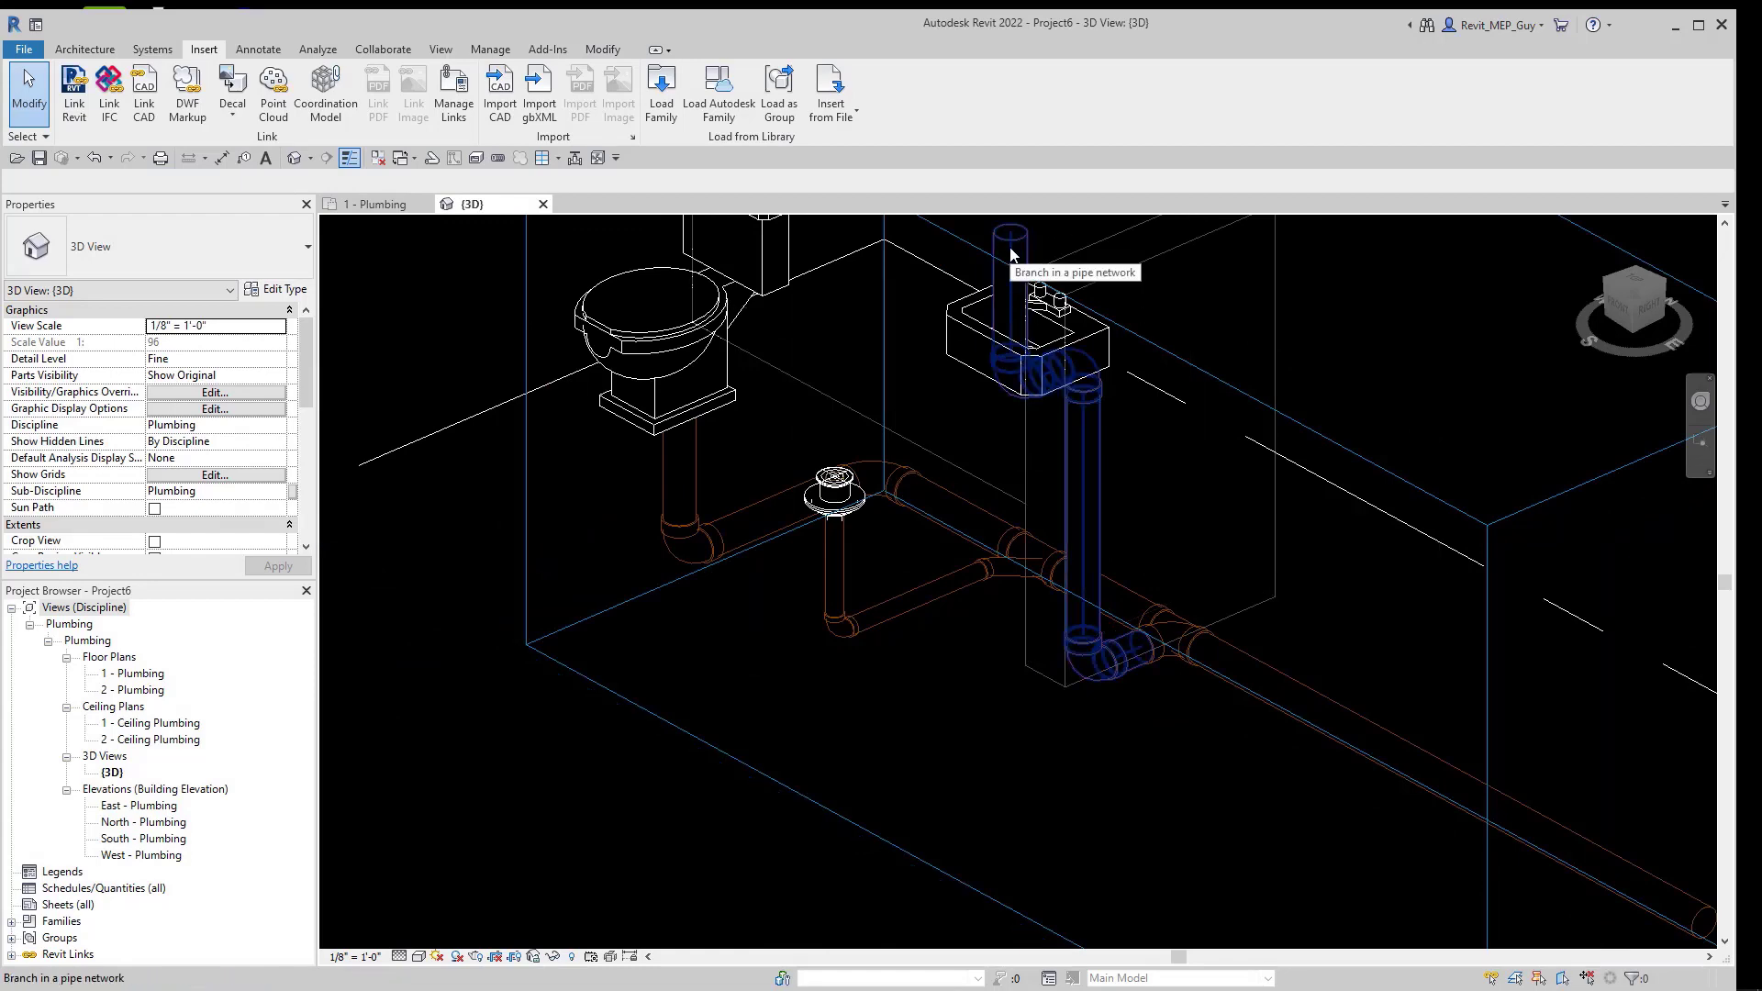
pyautogui.click(1010, 254)
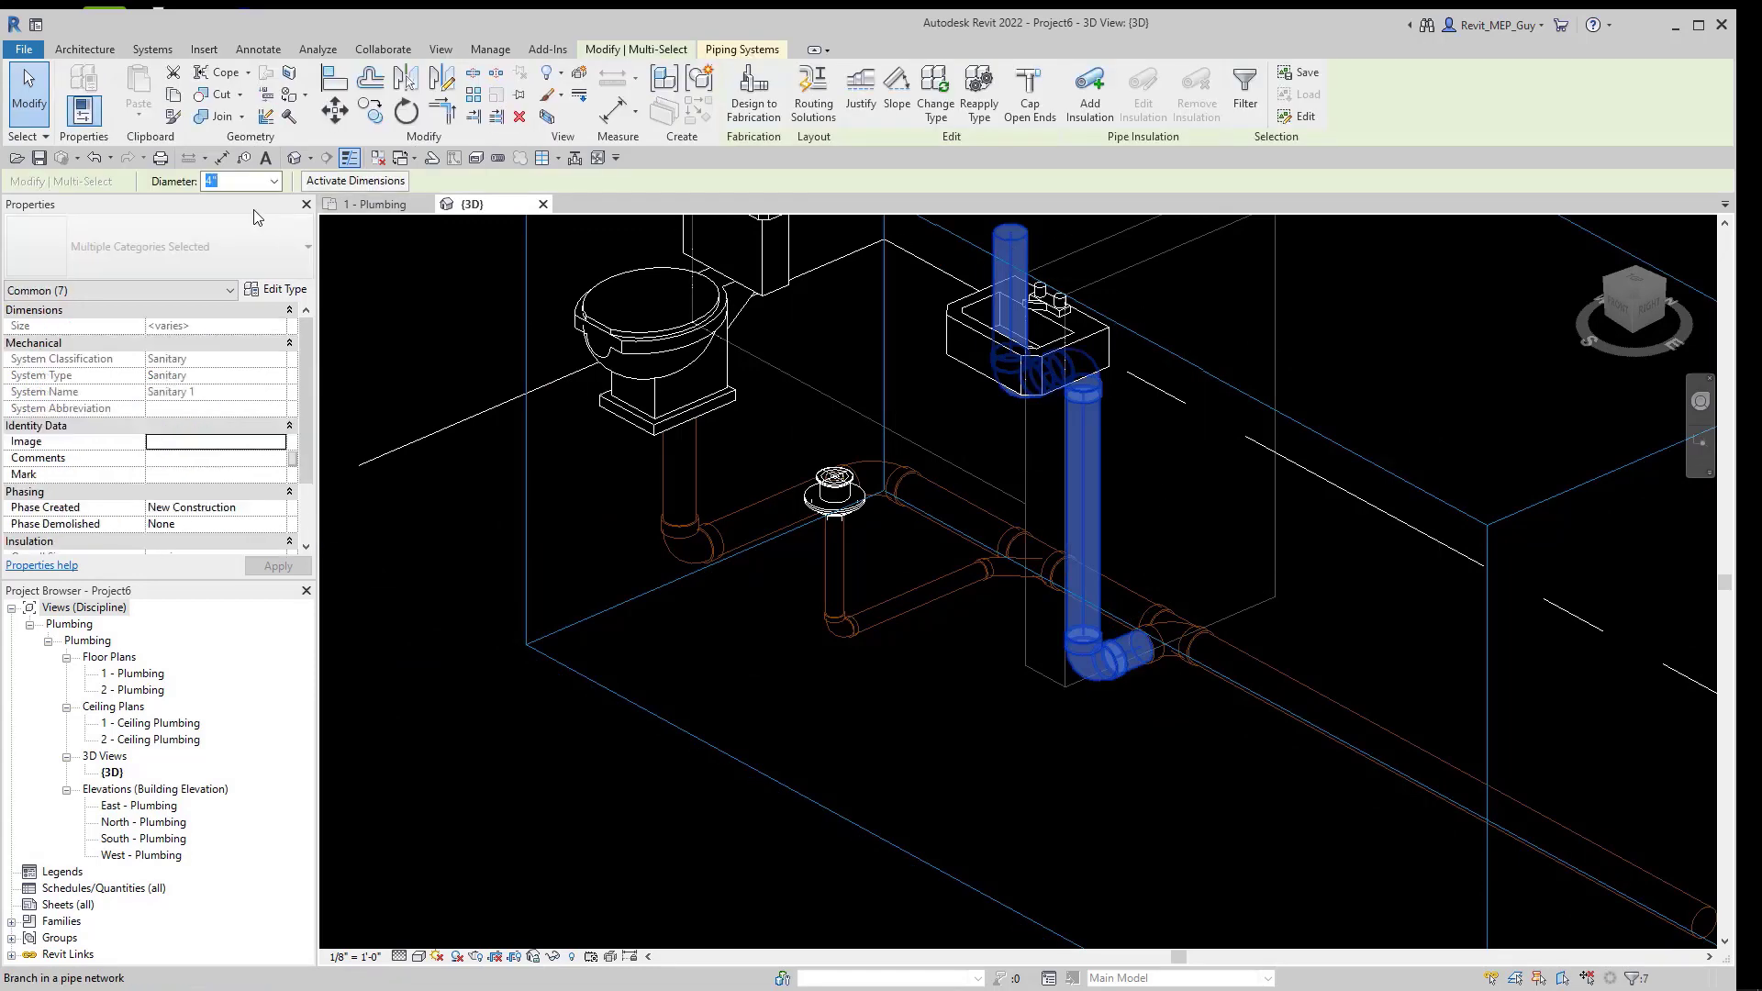
pyautogui.click(273, 181)
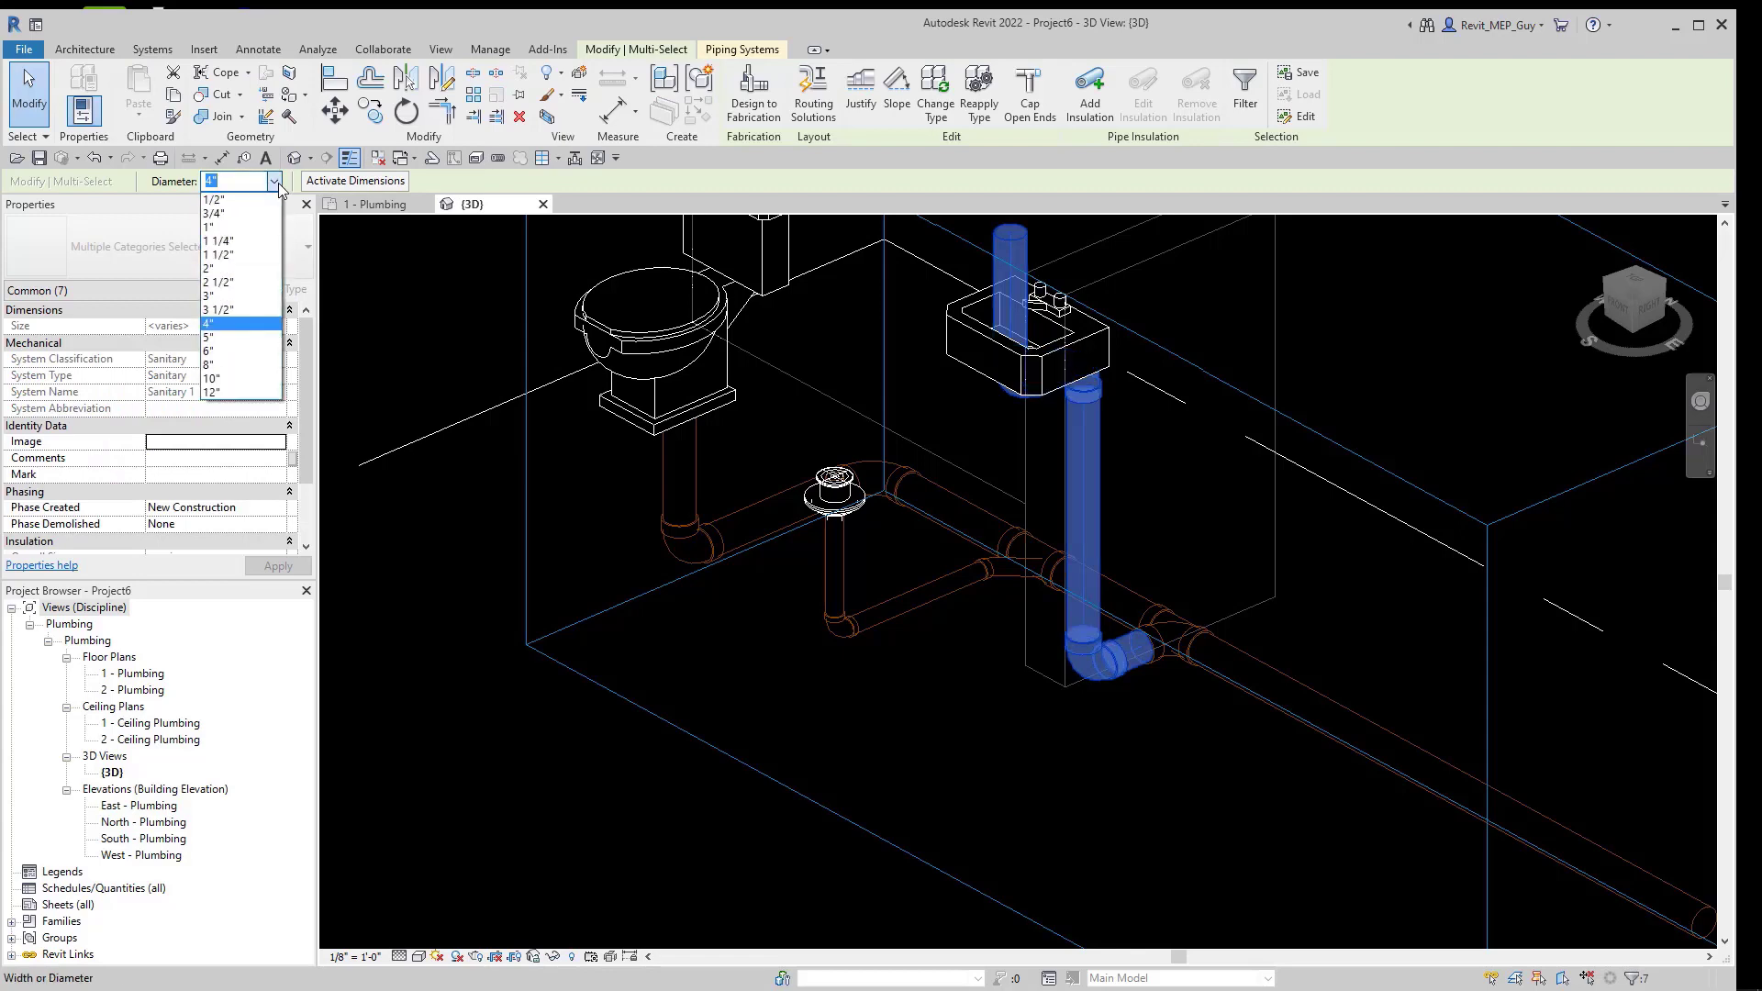
pyautogui.click(235, 257)
pyautogui.click(1159, 718)
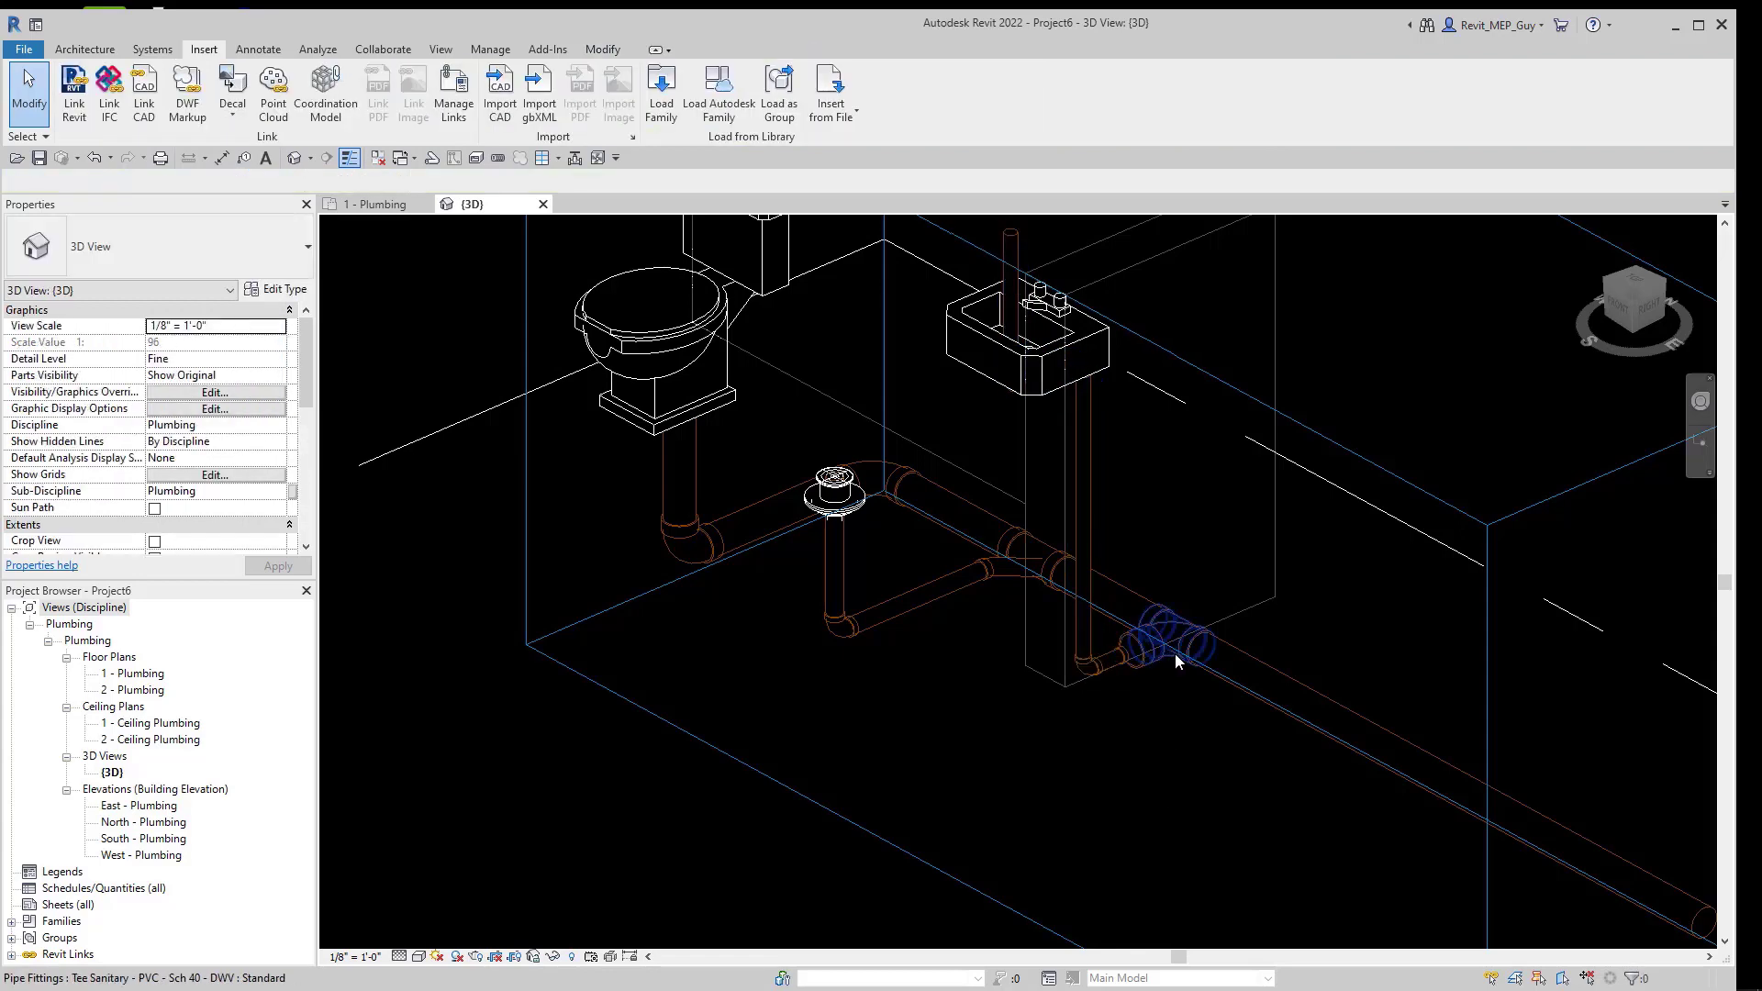
# Change the tee joining the sink branch to the main to Wye Combination with 8th Bend - PVC - Sch 40 - DWV, Standard.
pyautogui.click(1175, 655)
pyautogui.click(156, 246)
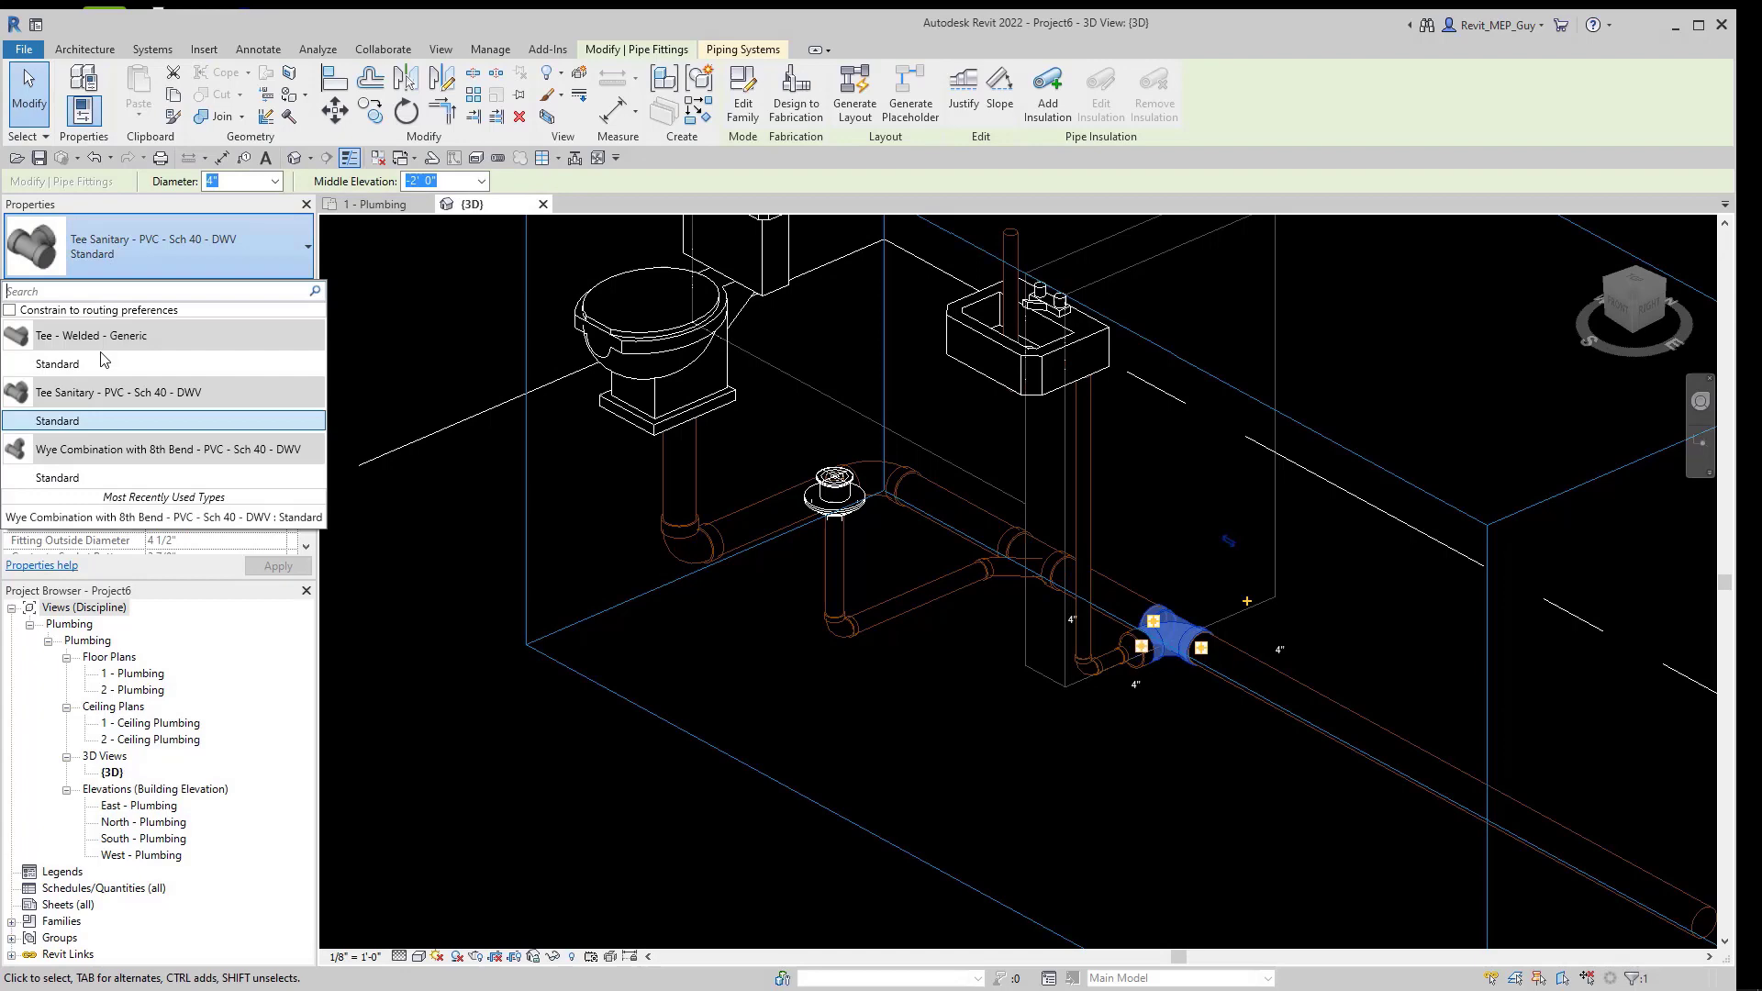
pyautogui.click(77, 479)
pyautogui.click(1184, 829)
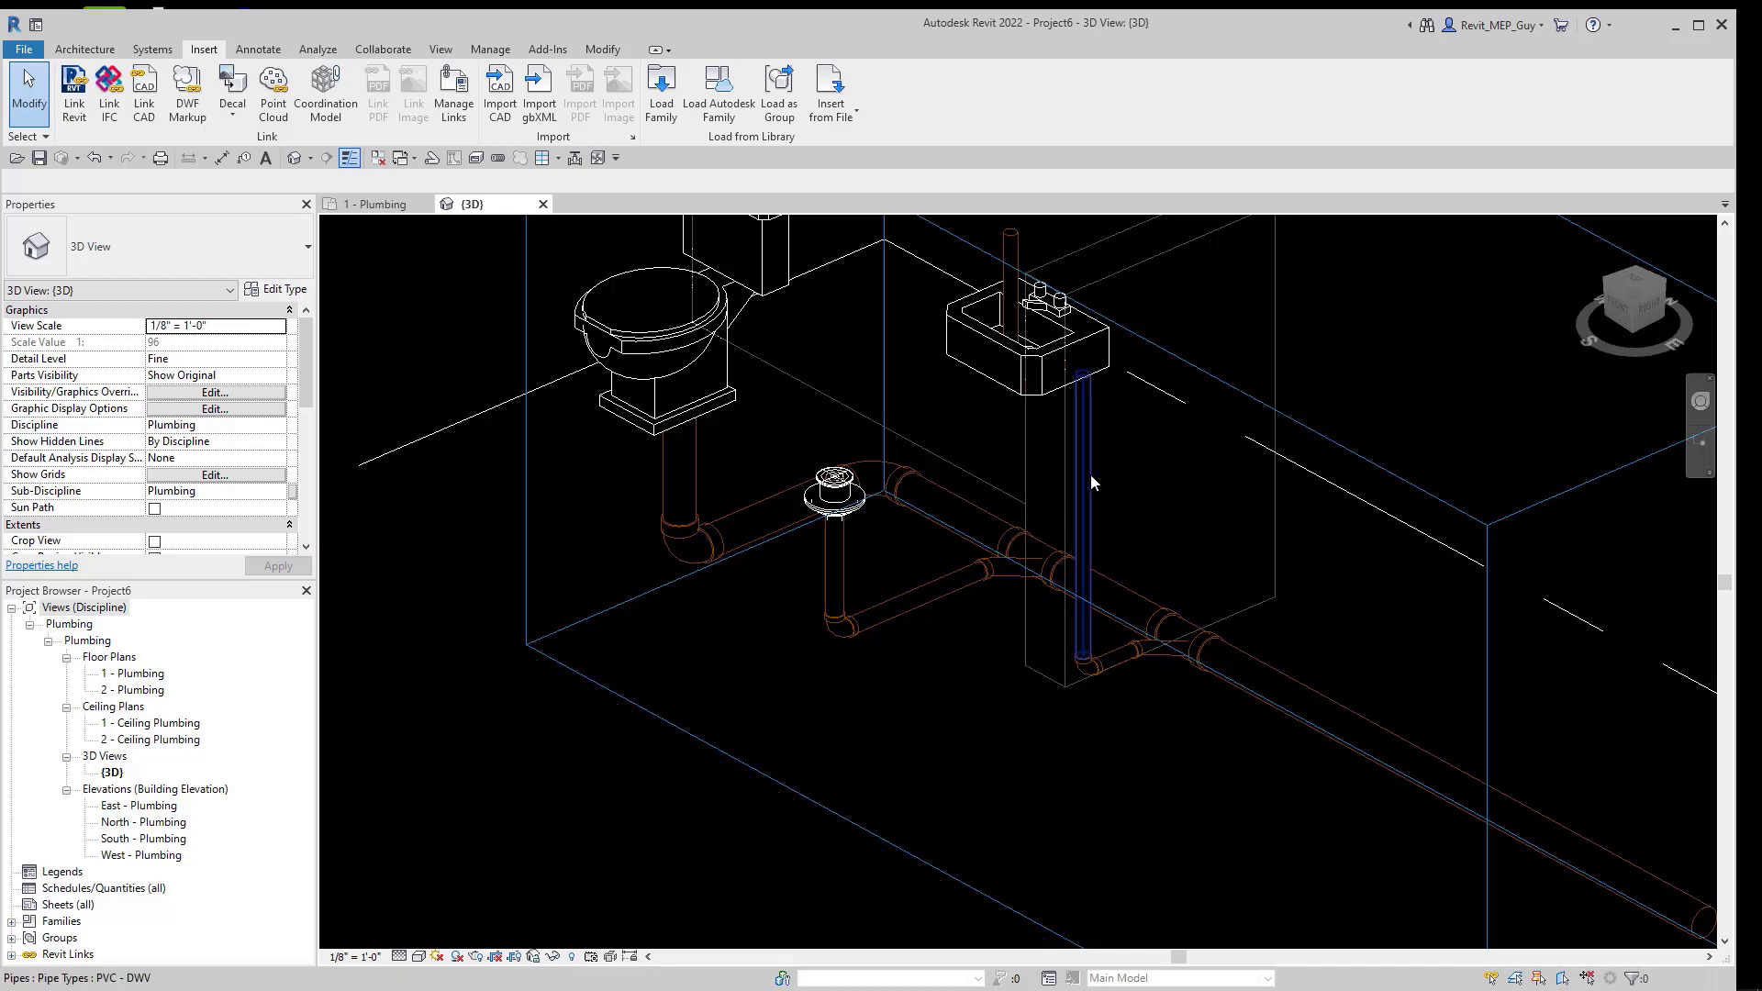
# Set the middle elevation of the short horizontal pipe under the sink to 1' 6".
pyautogui.click(1149, 519)
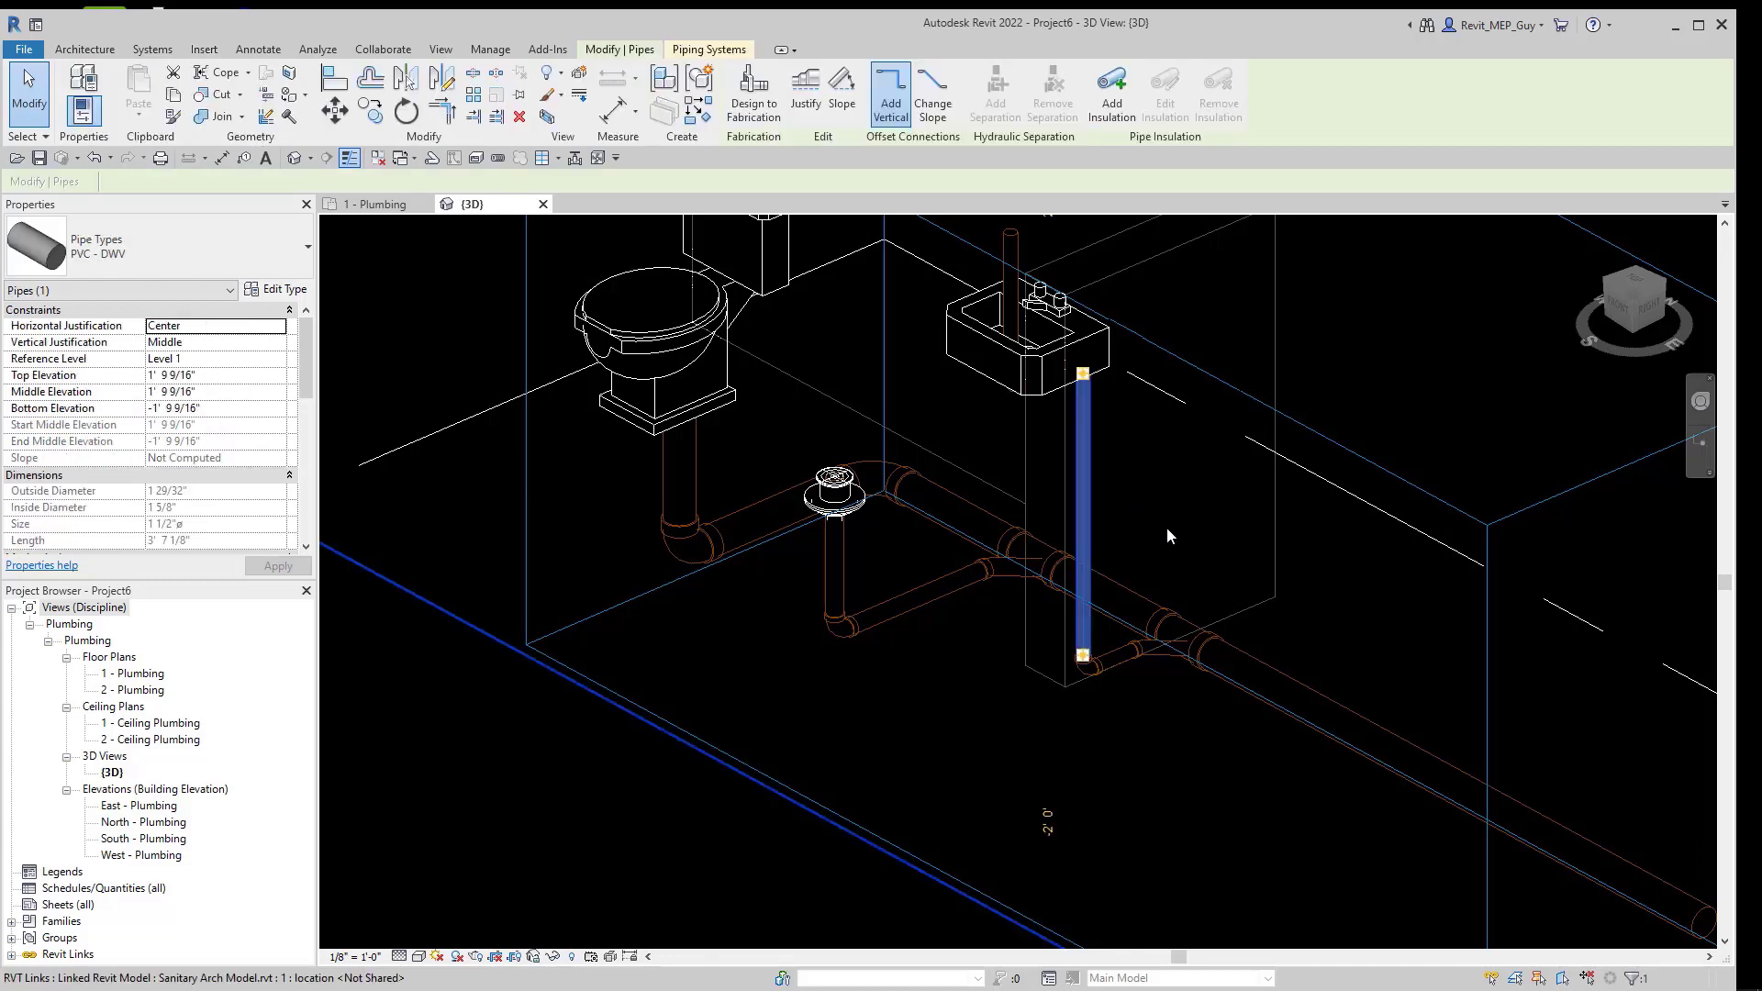
pyautogui.keyDown('shift'); pyautogui.moveTo(1175, 532); pyautogui.dragTo(1165, 383, button='middle'); pyautogui.keyUp('shift')
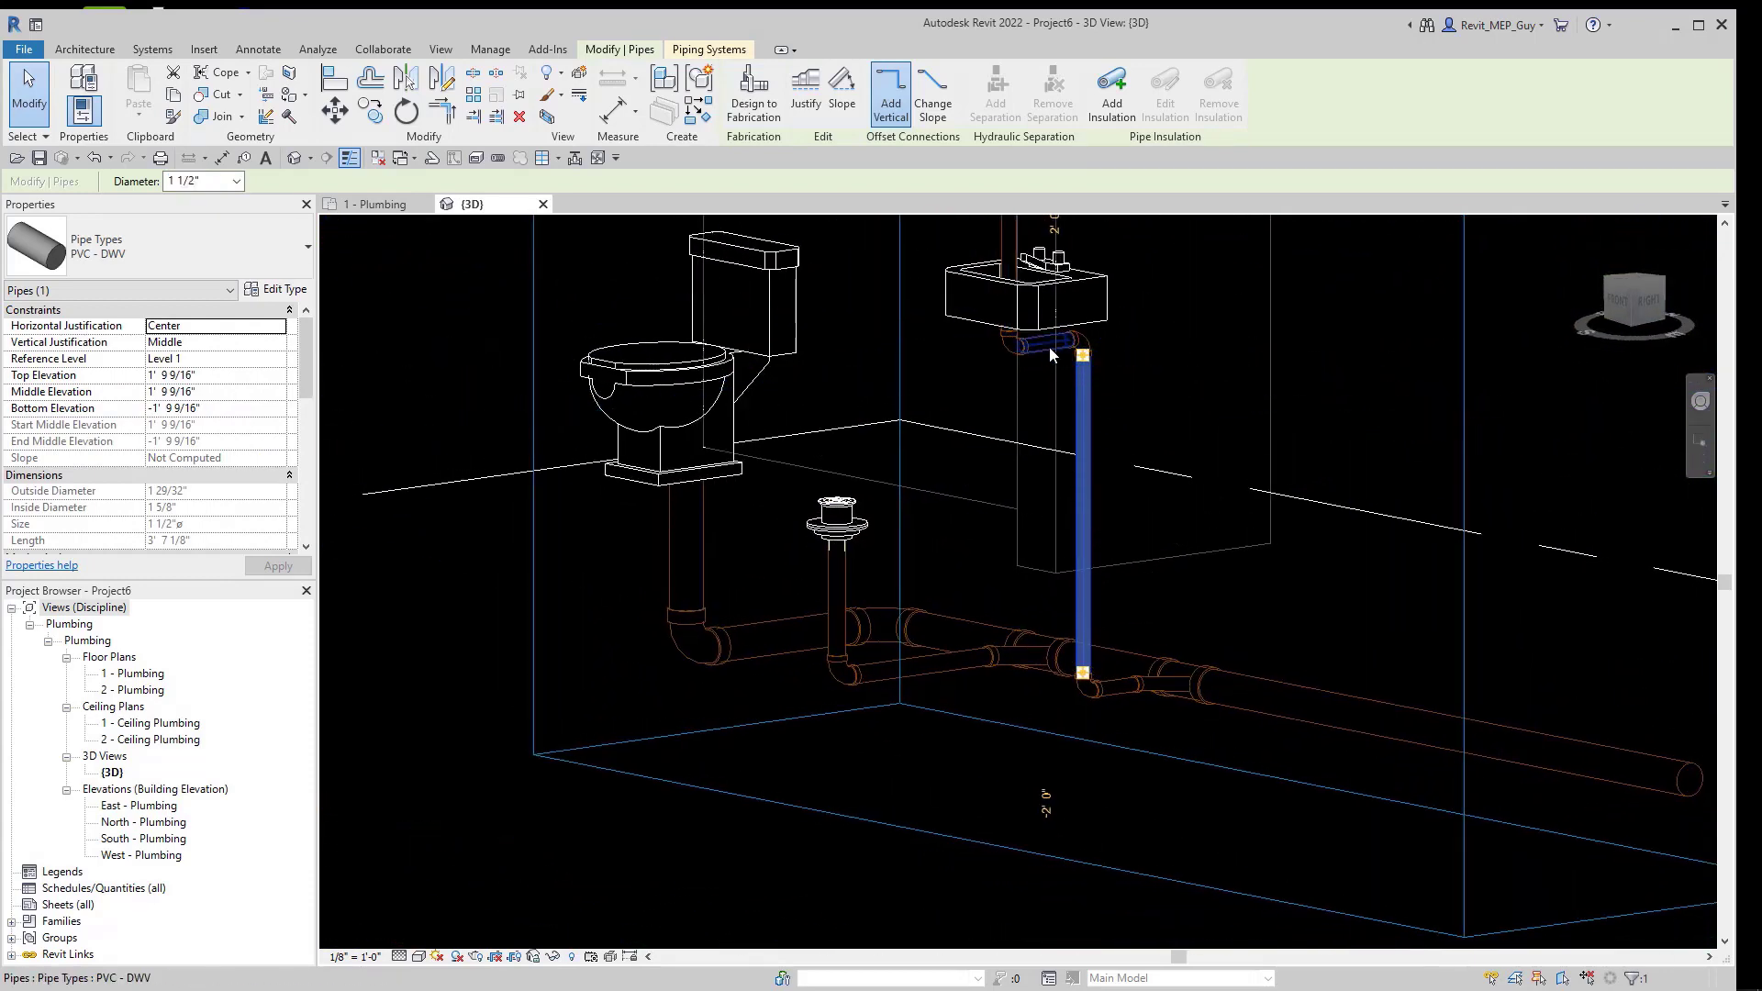
pyautogui.click(1047, 345)
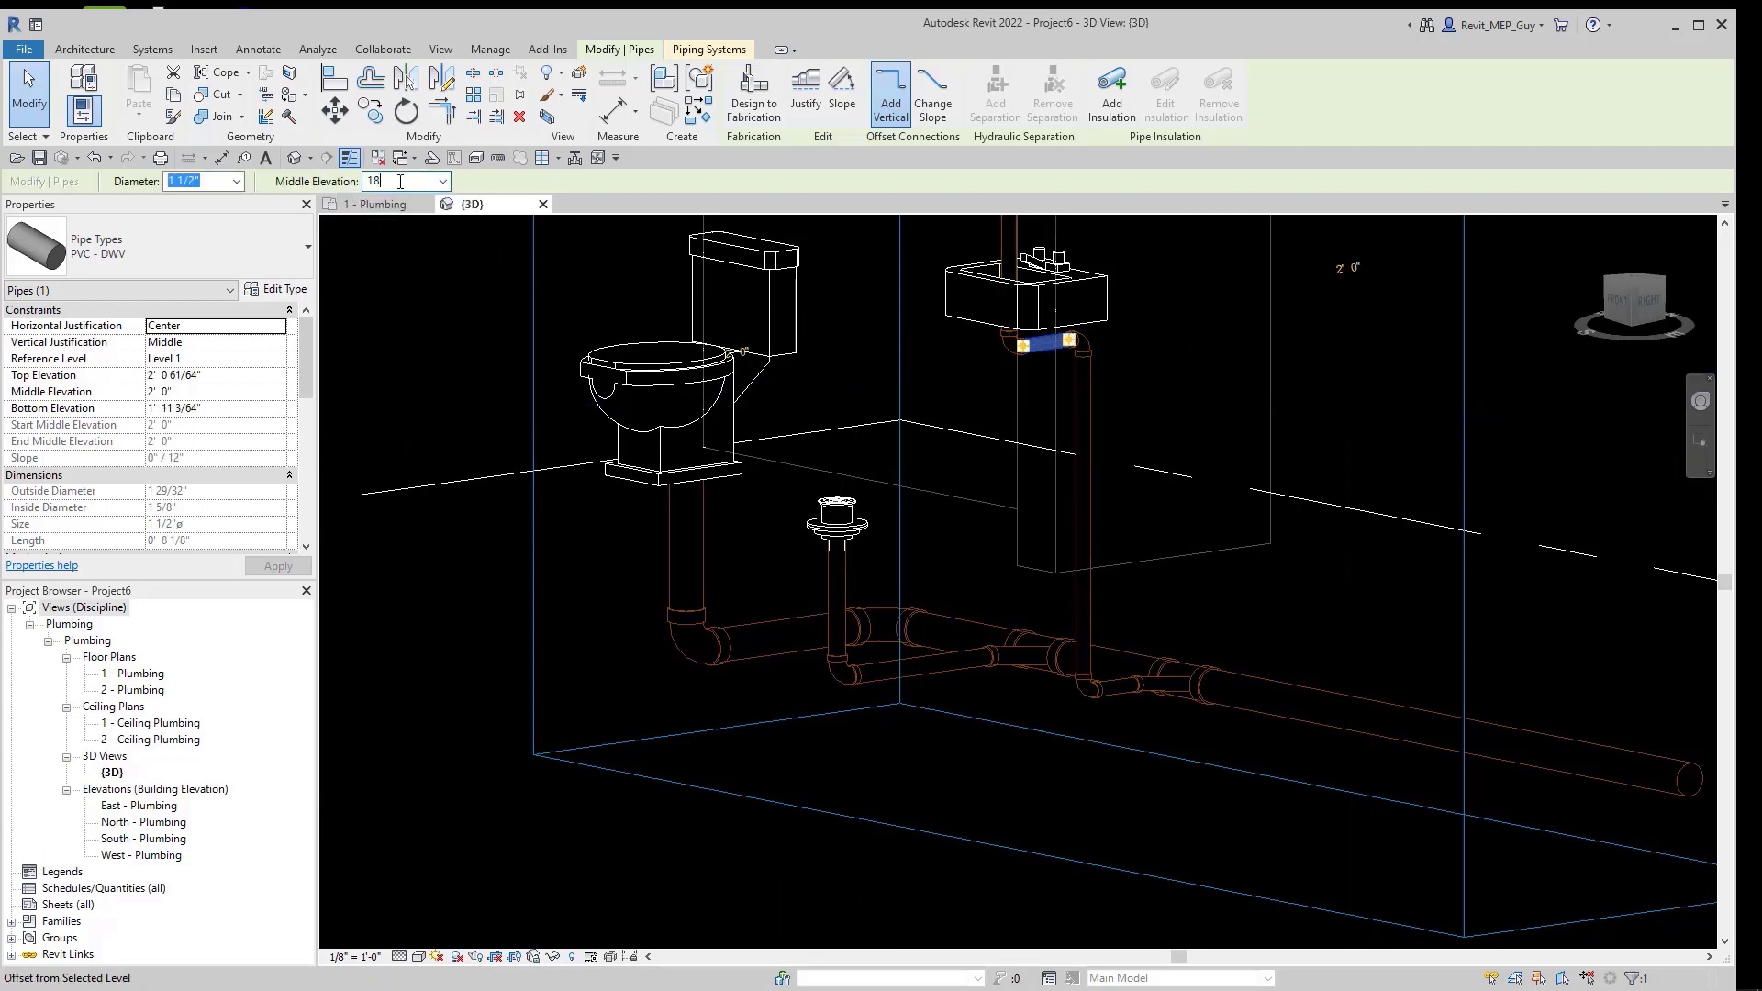
pyautogui.press('Return')
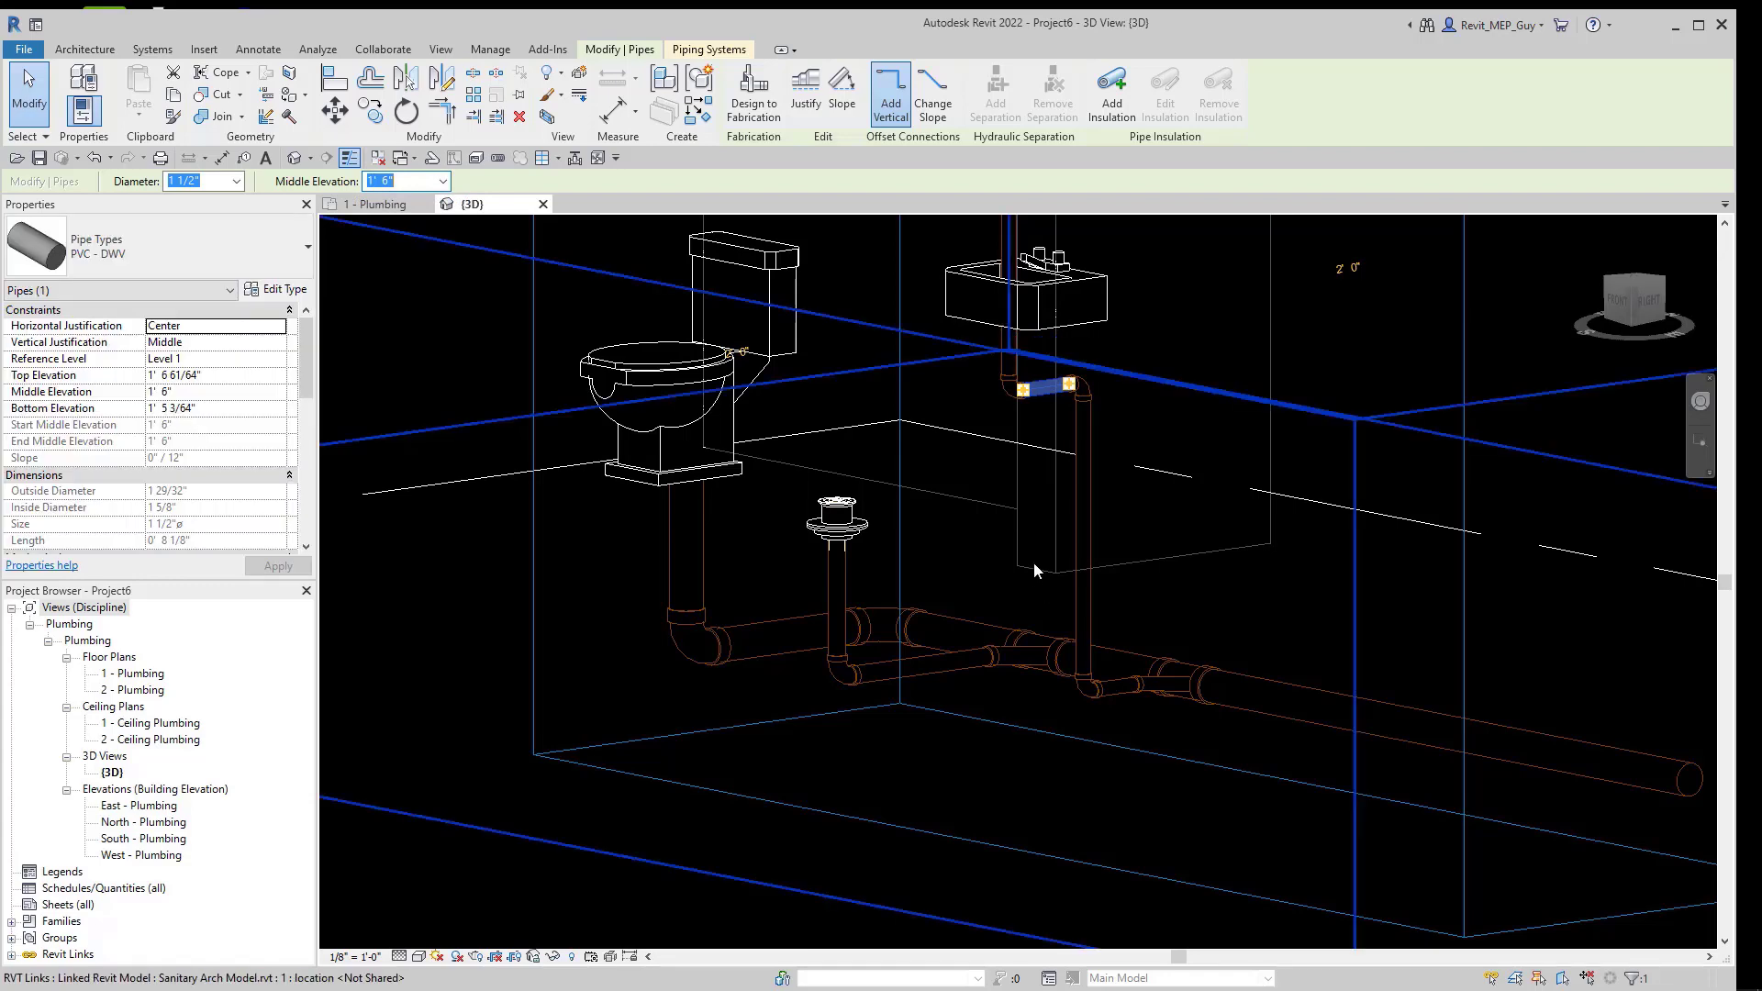
pyautogui.press('Escape')
pyautogui.press('Escape')
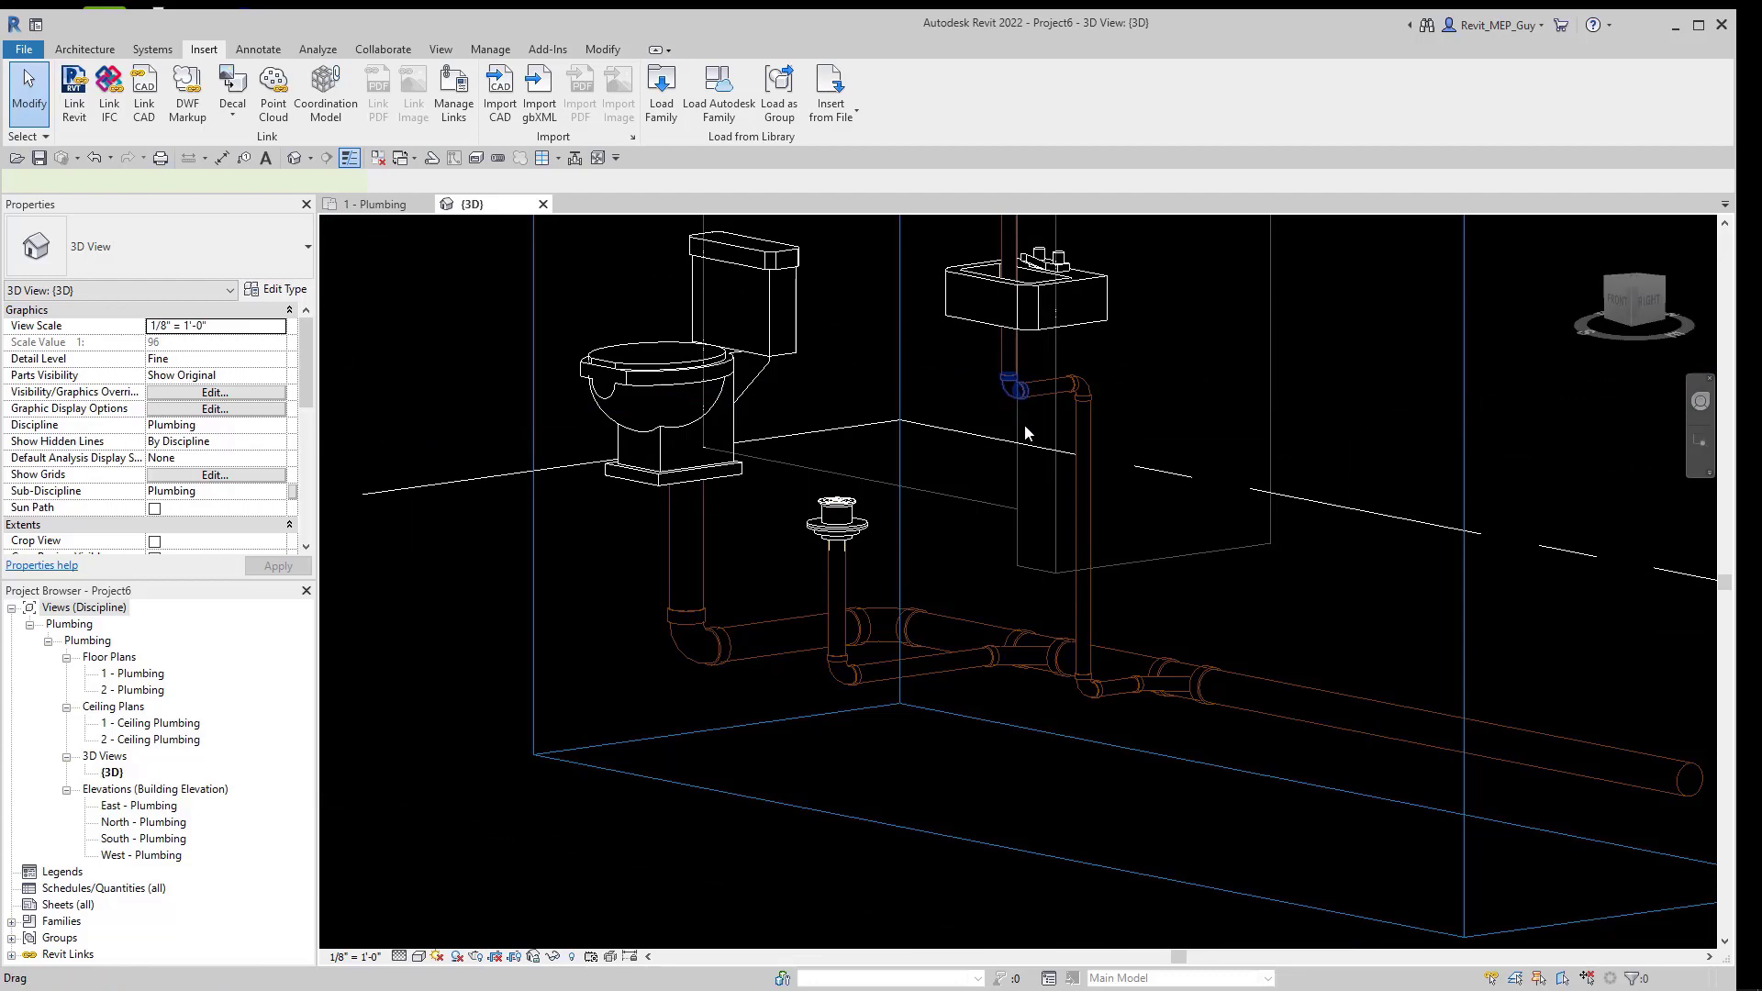
# Try changing the elbow directly below the sink to the Trap P - PVC - Sch 40 - DWV Standard type.
pyautogui.click(1016, 386)
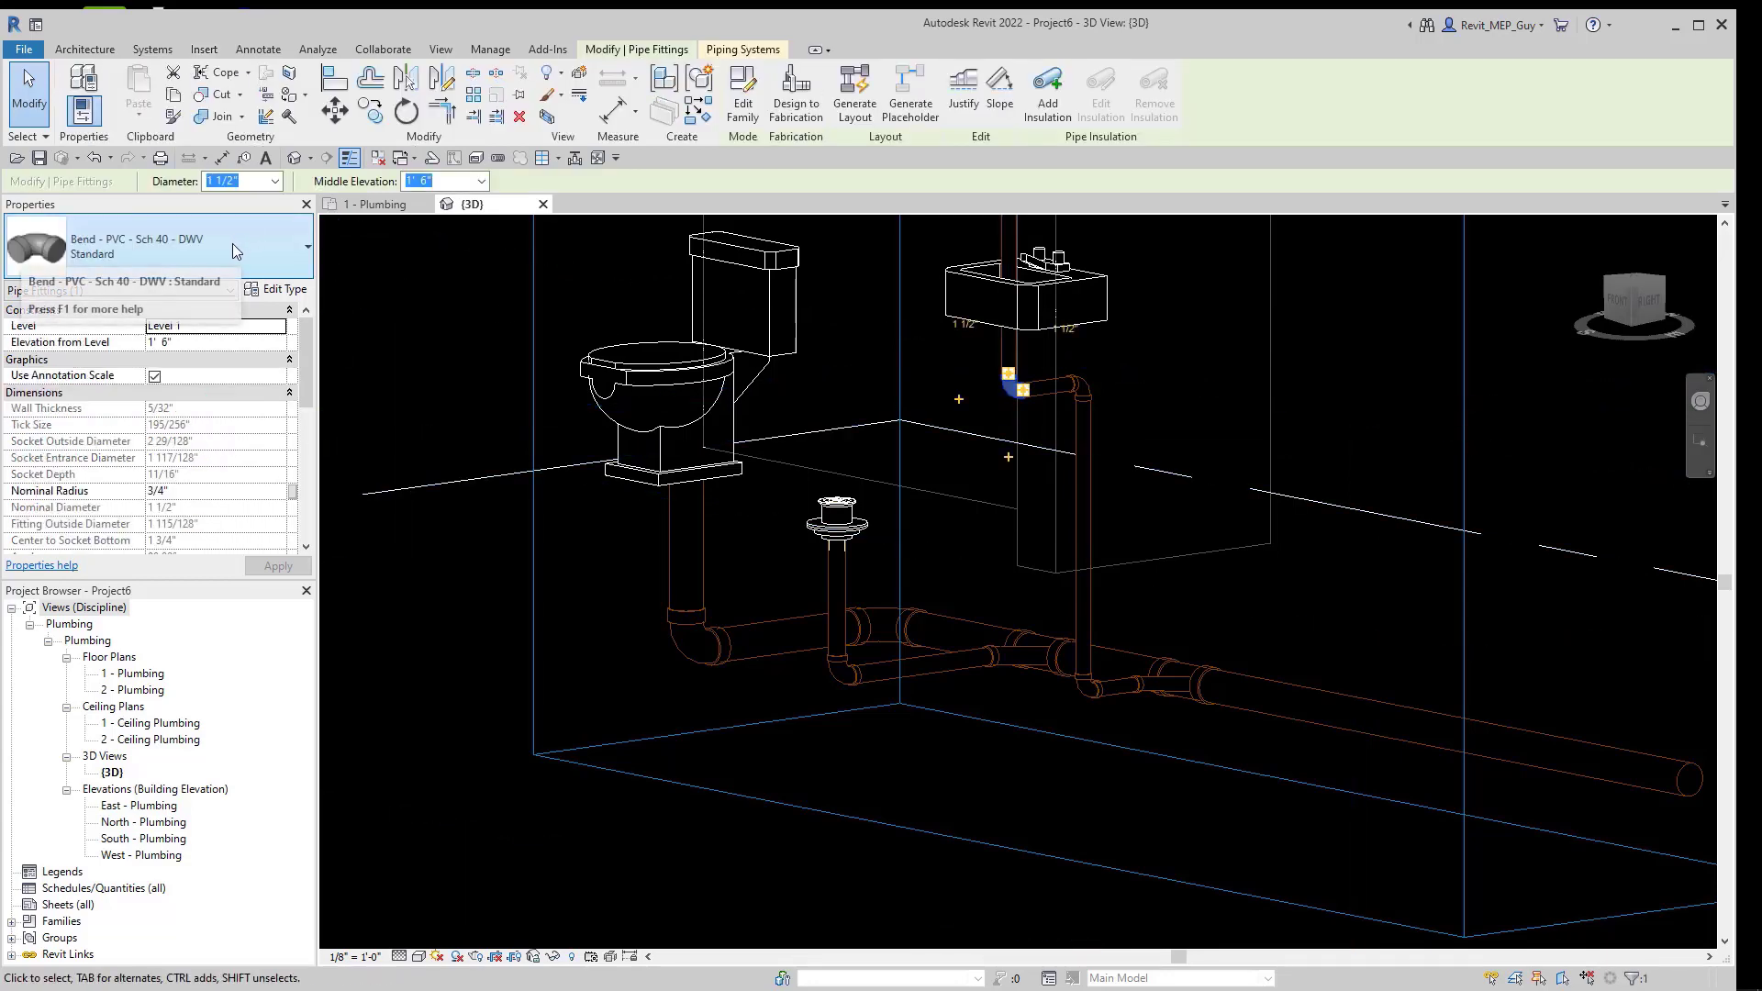
pyautogui.click(233, 244)
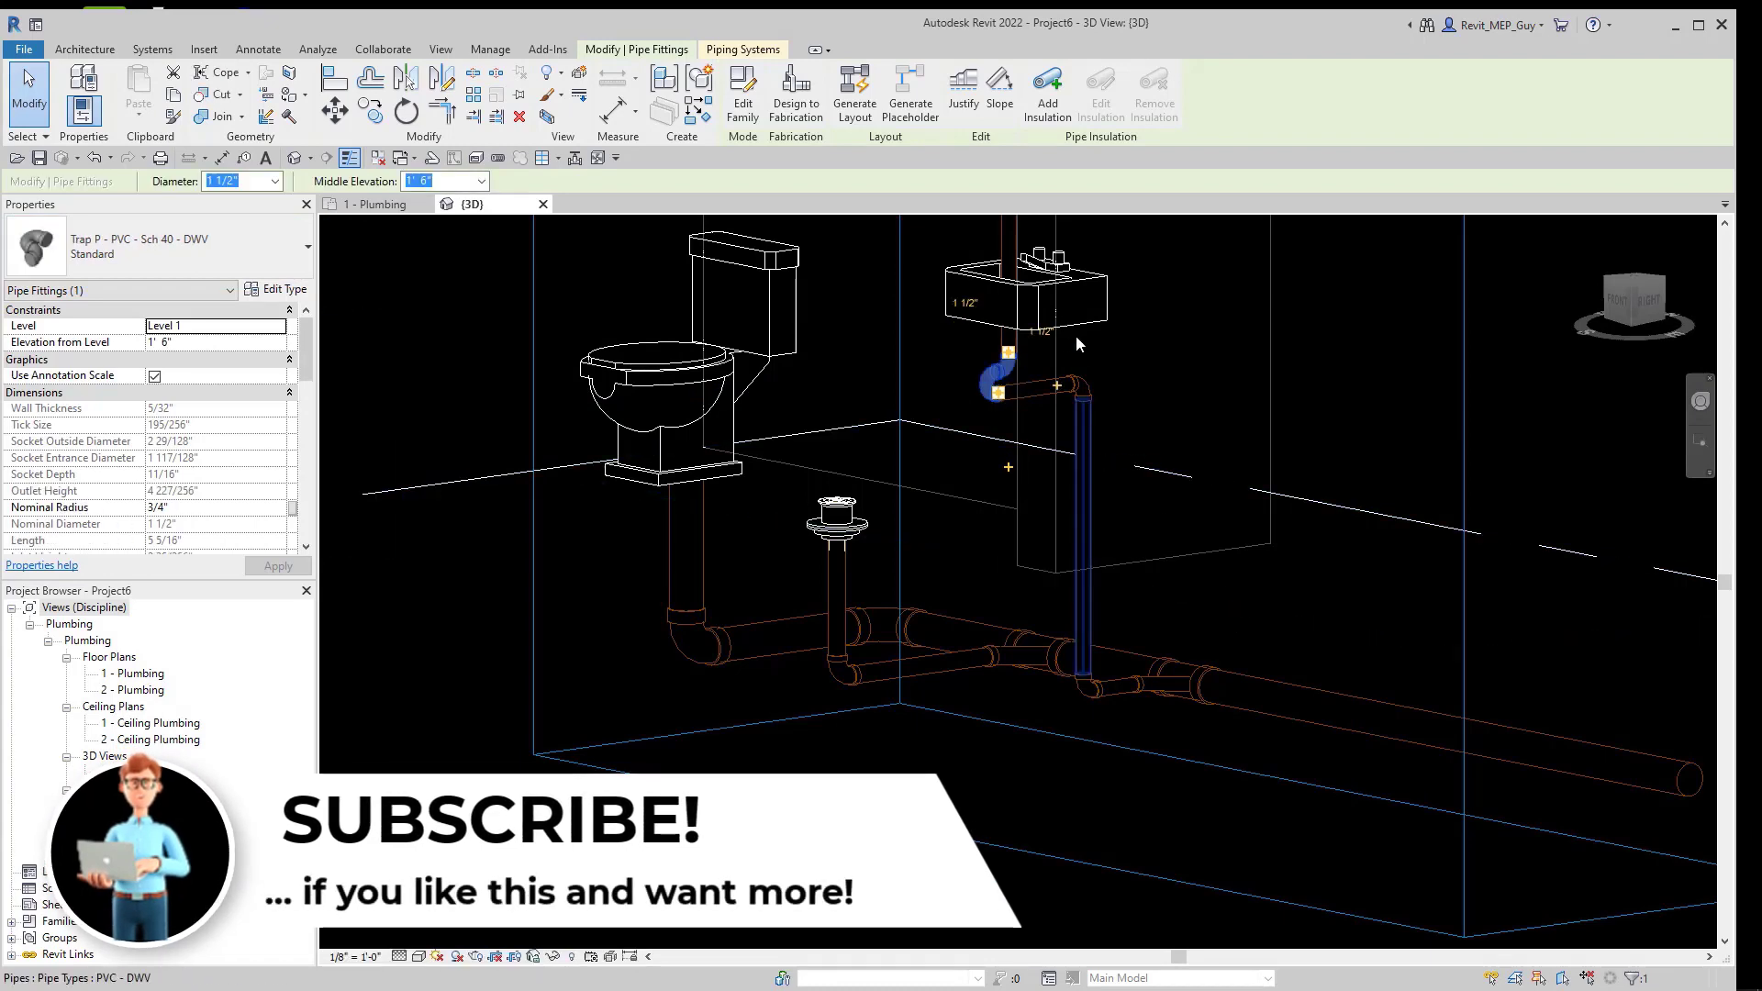
pyautogui.scroll(4, 1059, 339)
pyautogui.press('Escape')
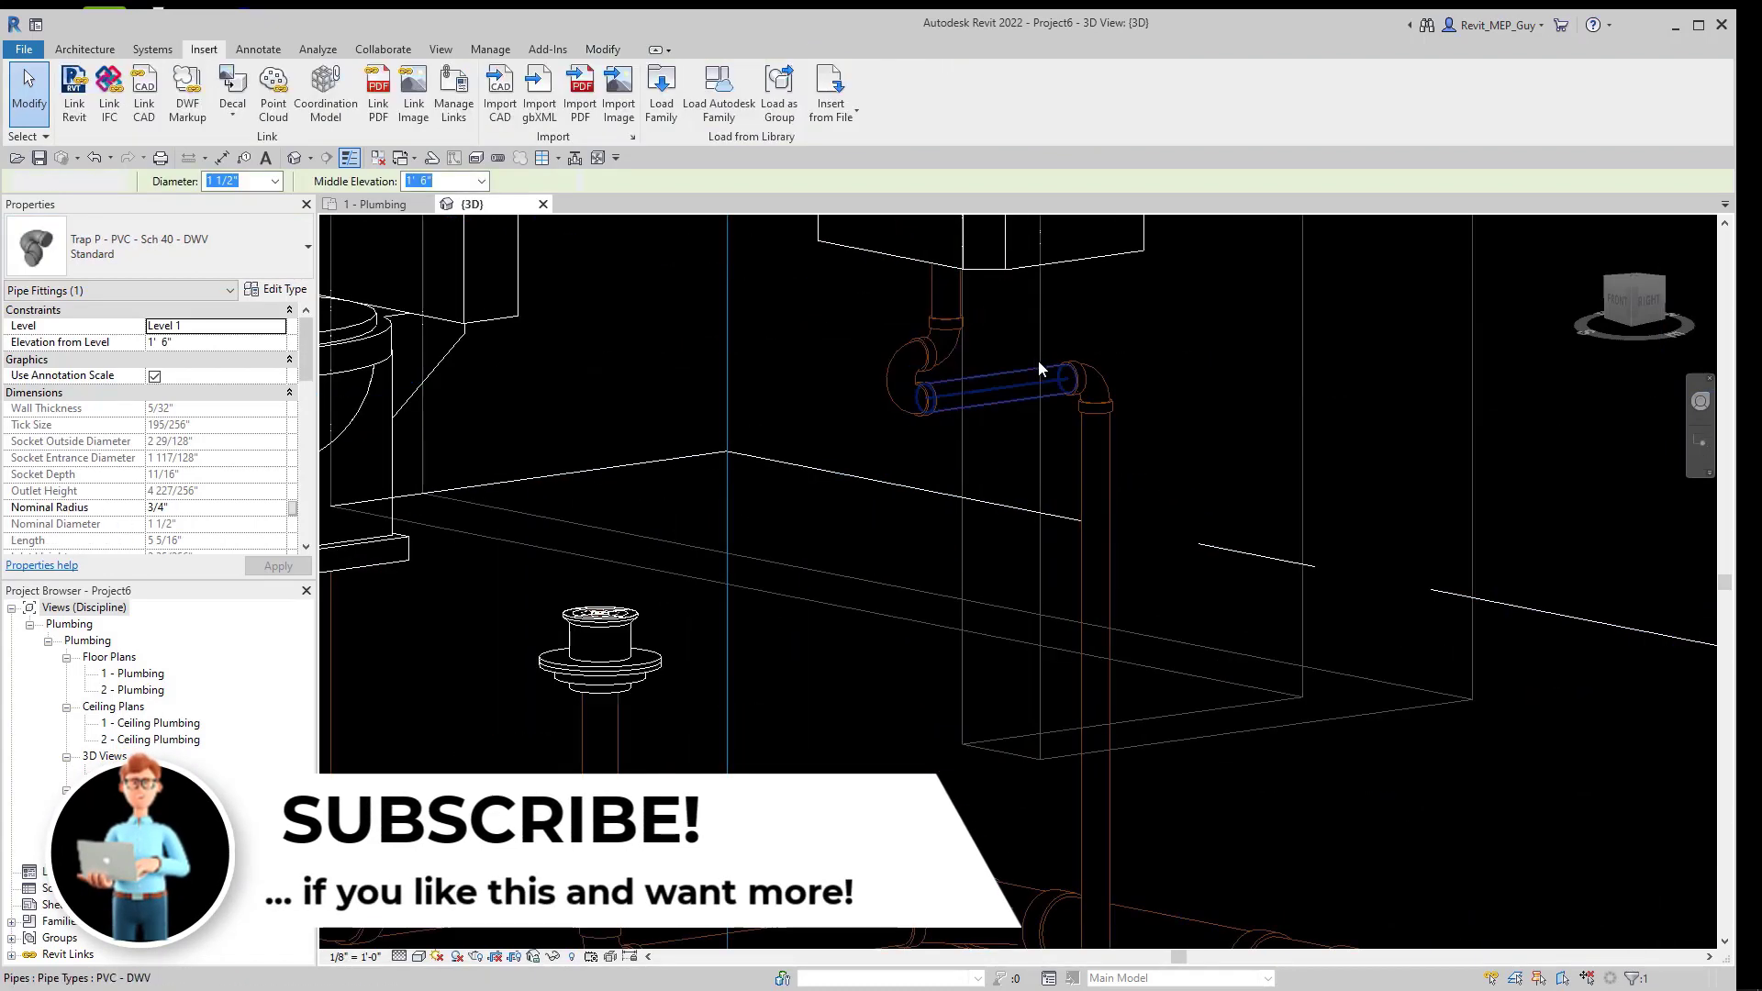
# Delete the P-trap under the sink and rejoin the horizontal and vertical pipes with Trim/Extend to Corner, selecting the horizontal pipe first.
pyautogui.click(936, 366)
pyautogui.press('Delete')
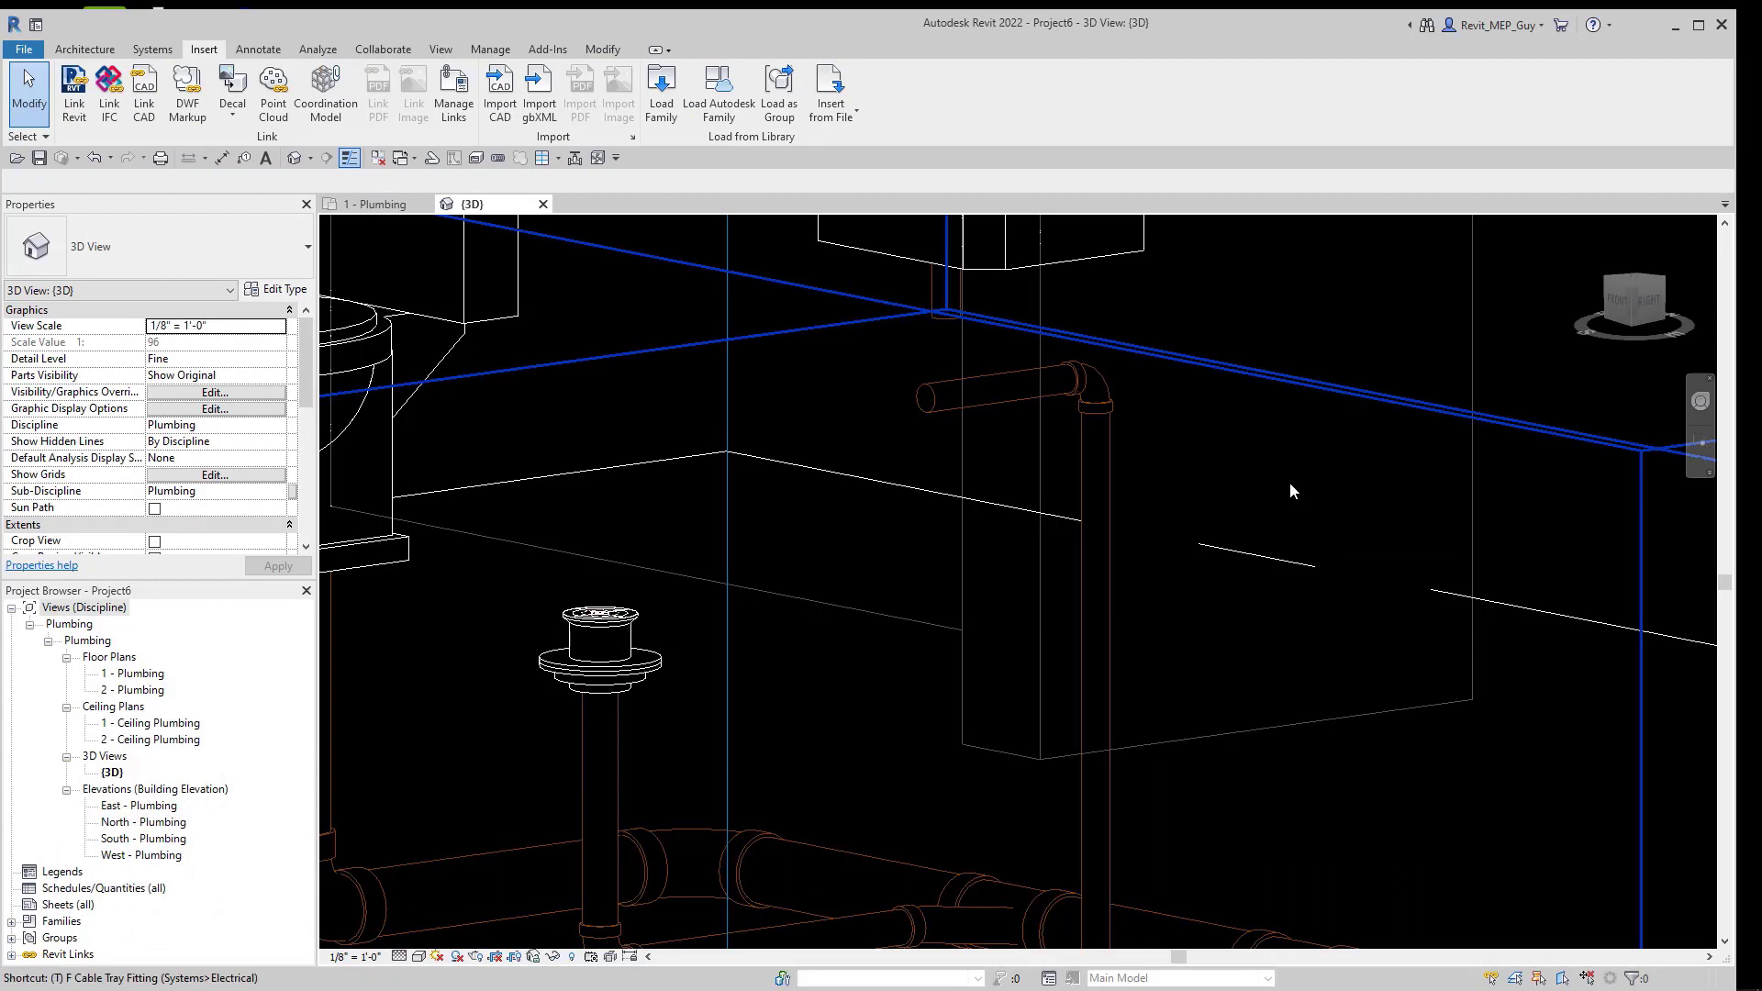
pyautogui.click(1042, 395)
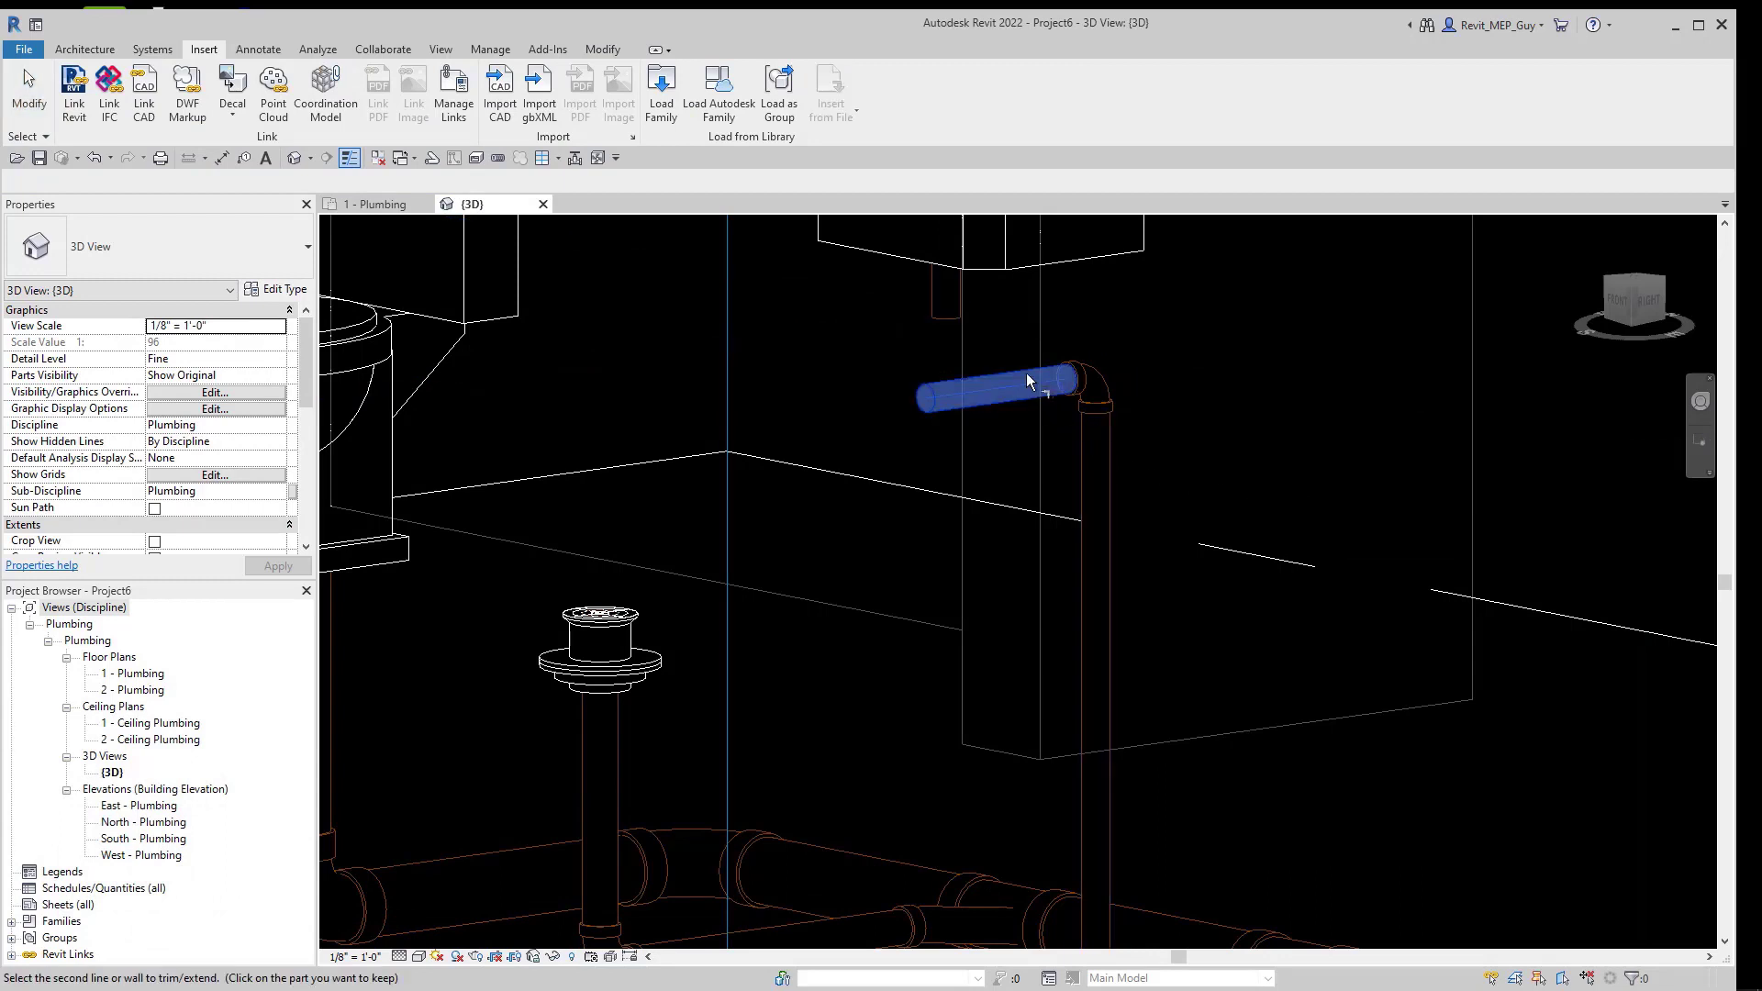
pyautogui.click(949, 305)
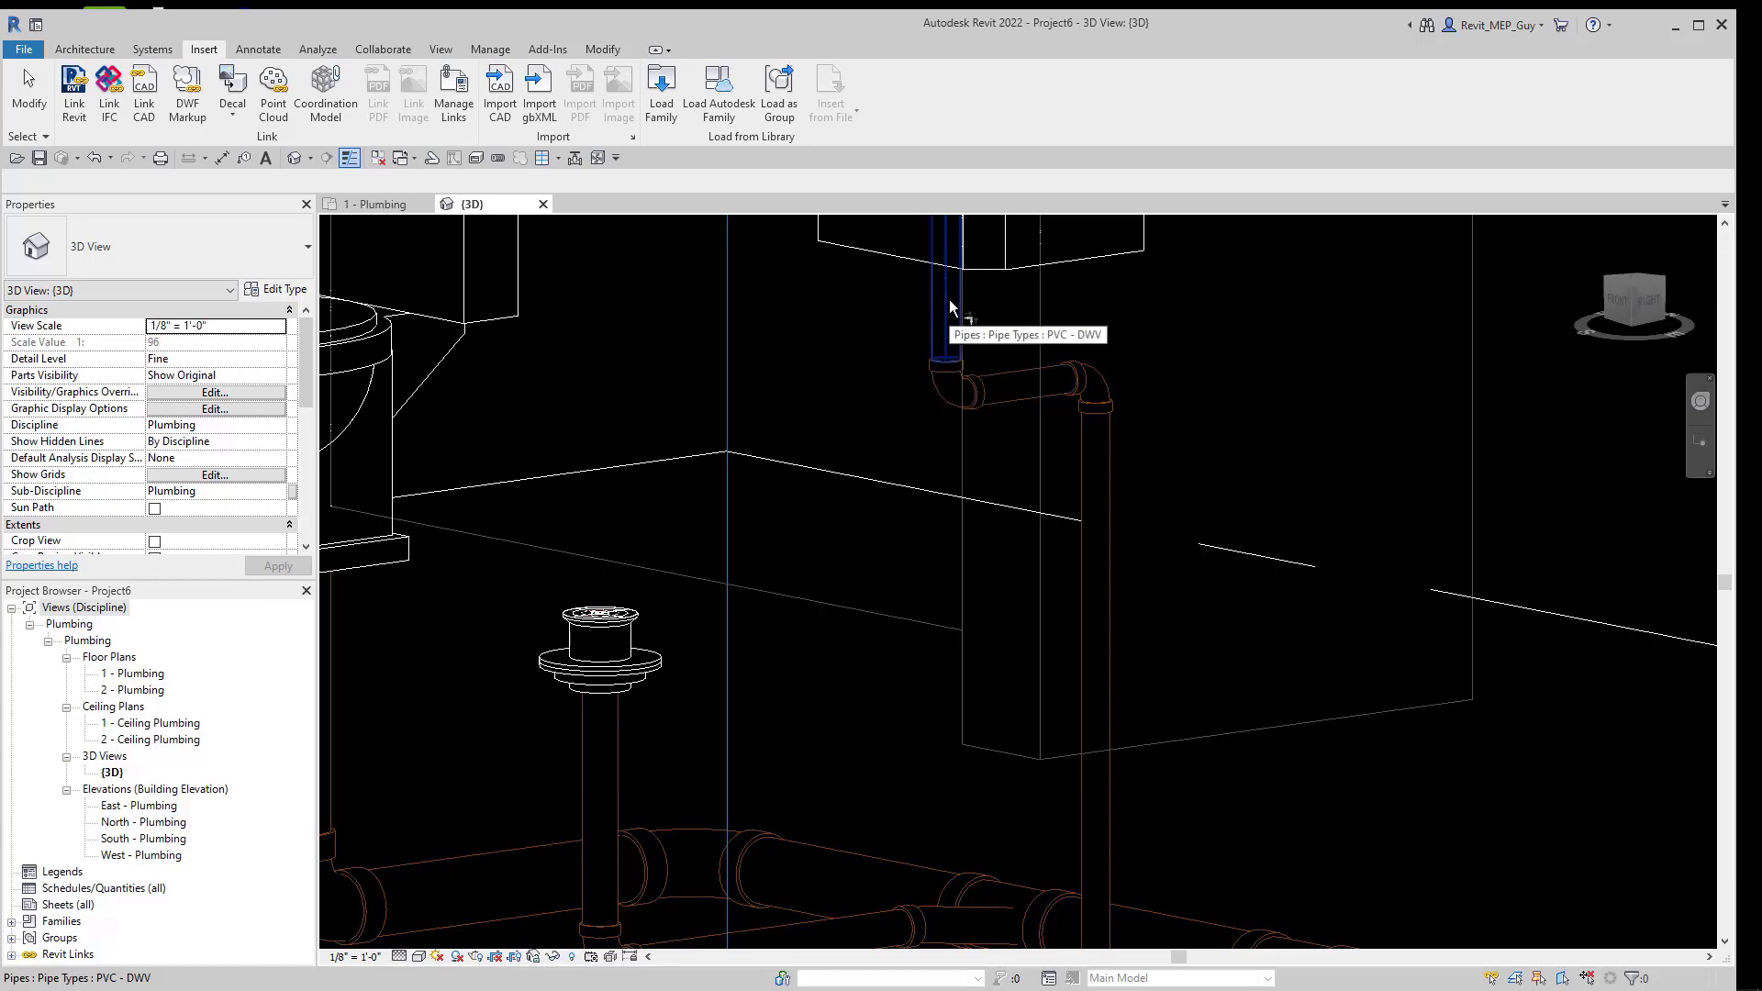
pyautogui.press('Escape')
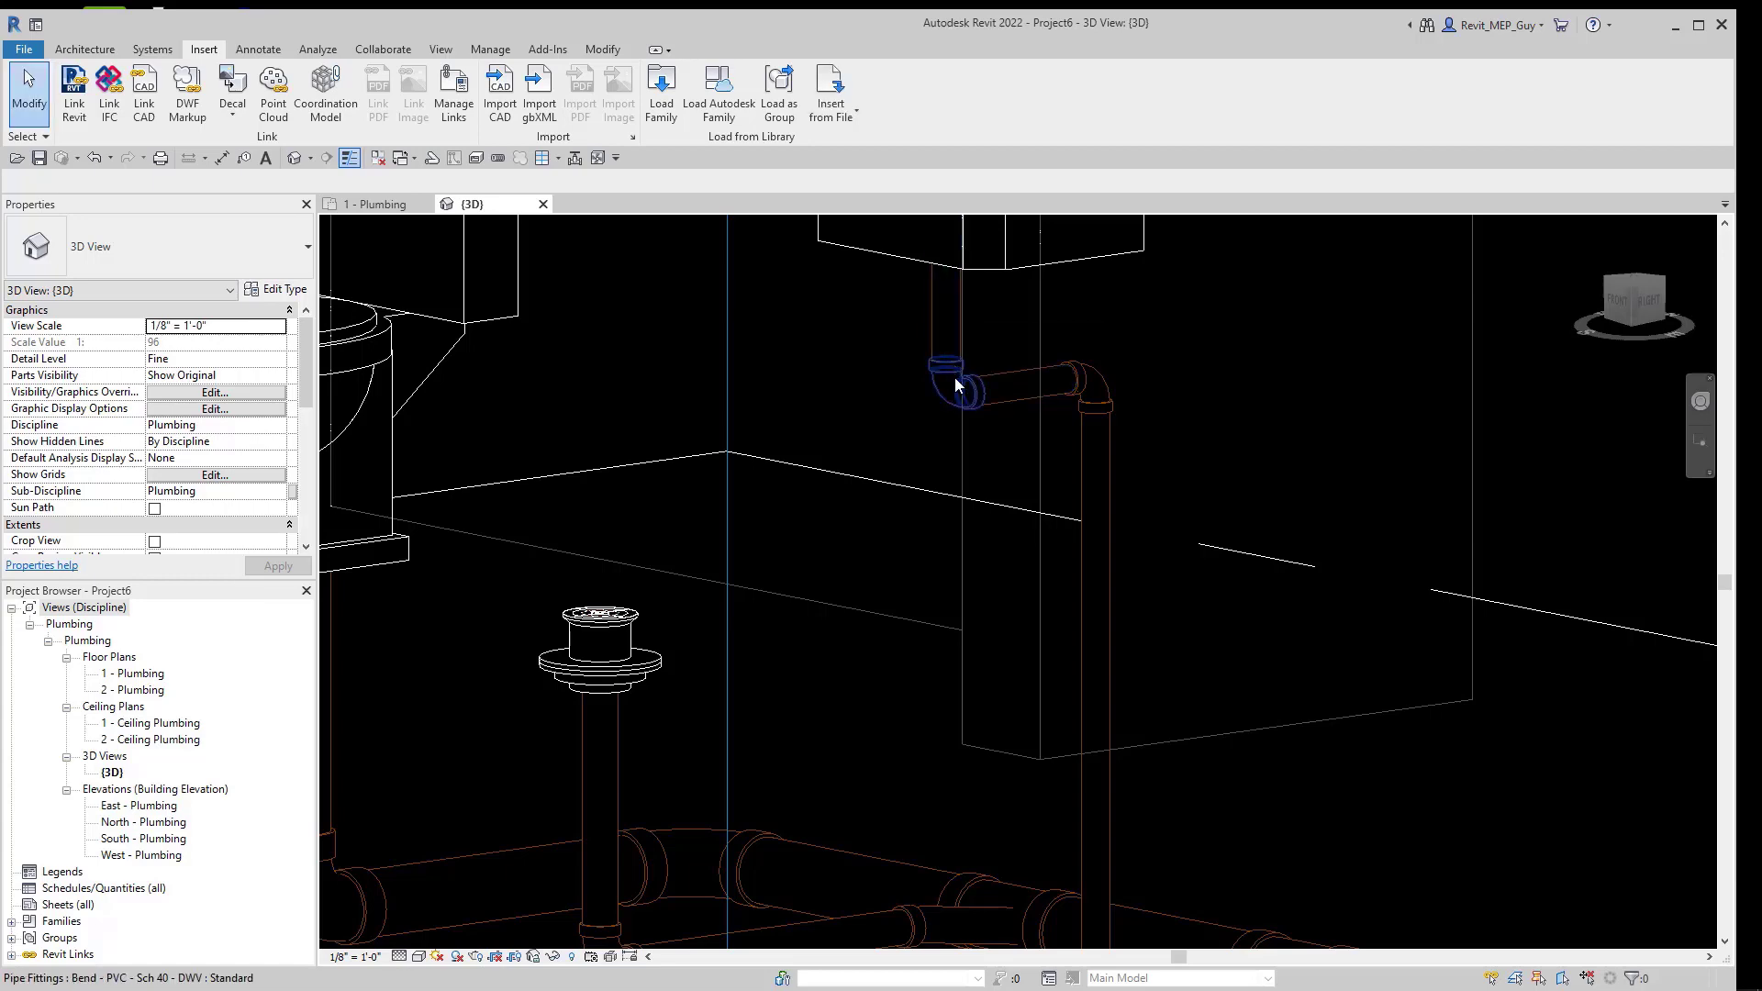
# Change the recreated elbow below the sink to the Trap P - PVC - Sch 40 - DWV Standard type.
pyautogui.click(954, 377)
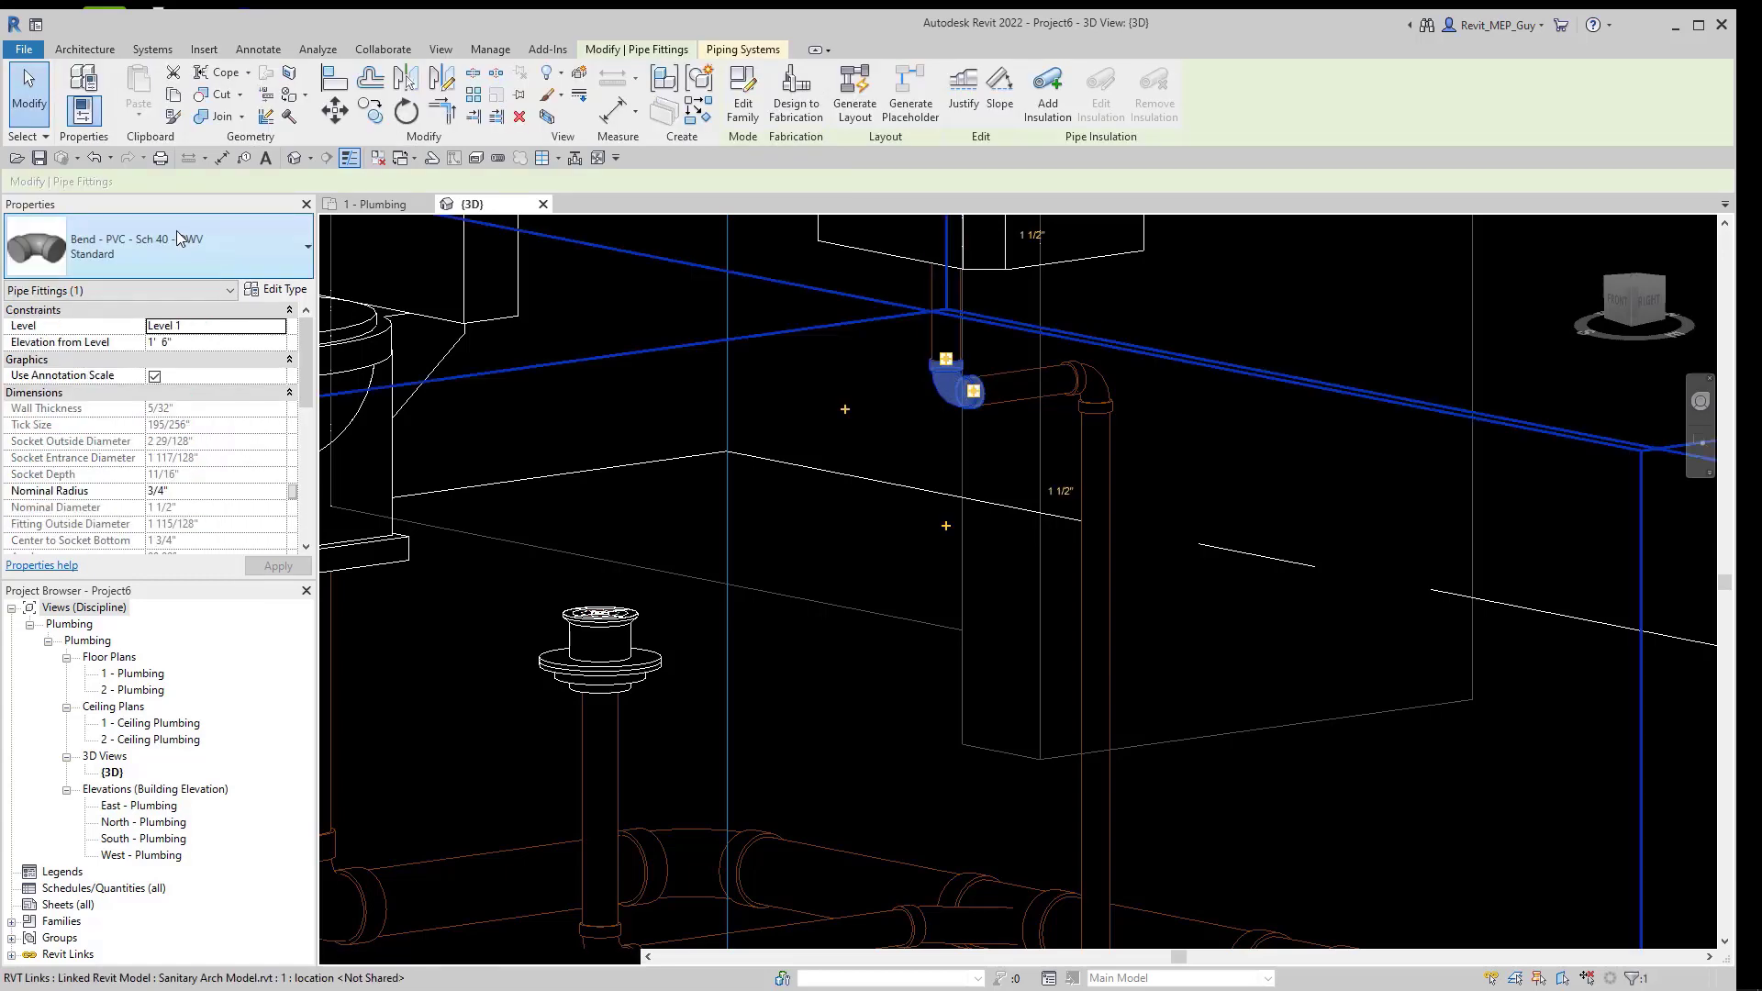
pyautogui.click(176, 231)
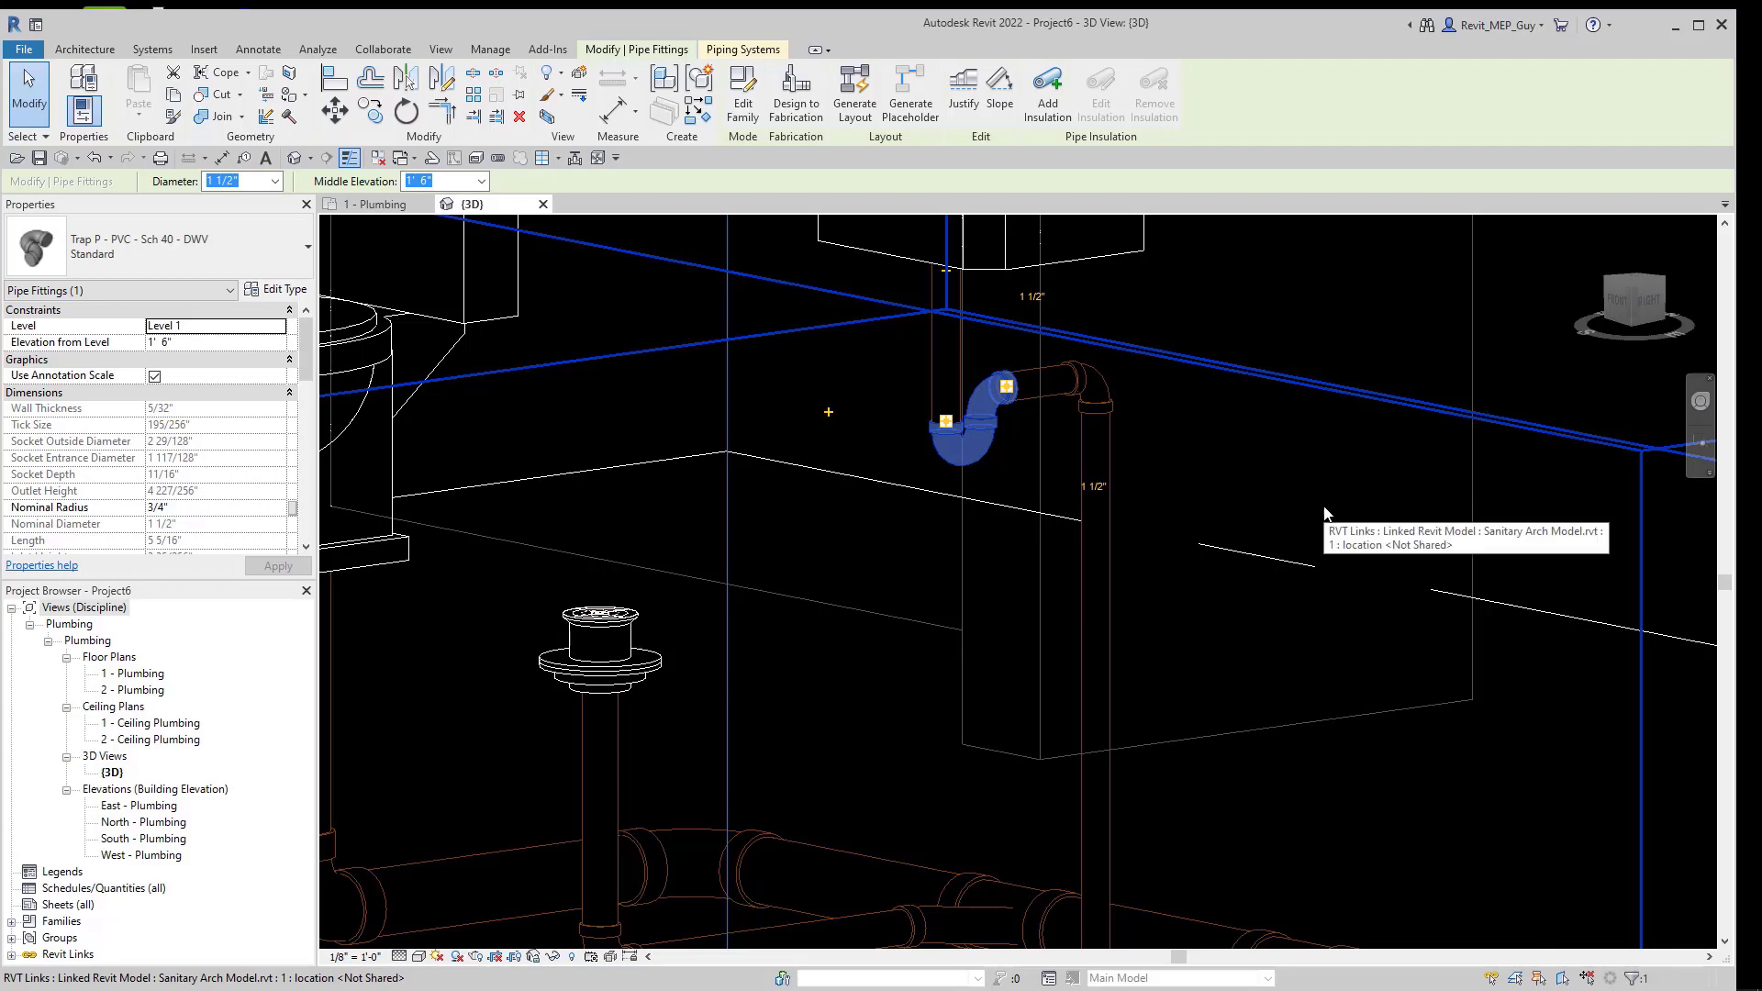
pyautogui.press('Escape')
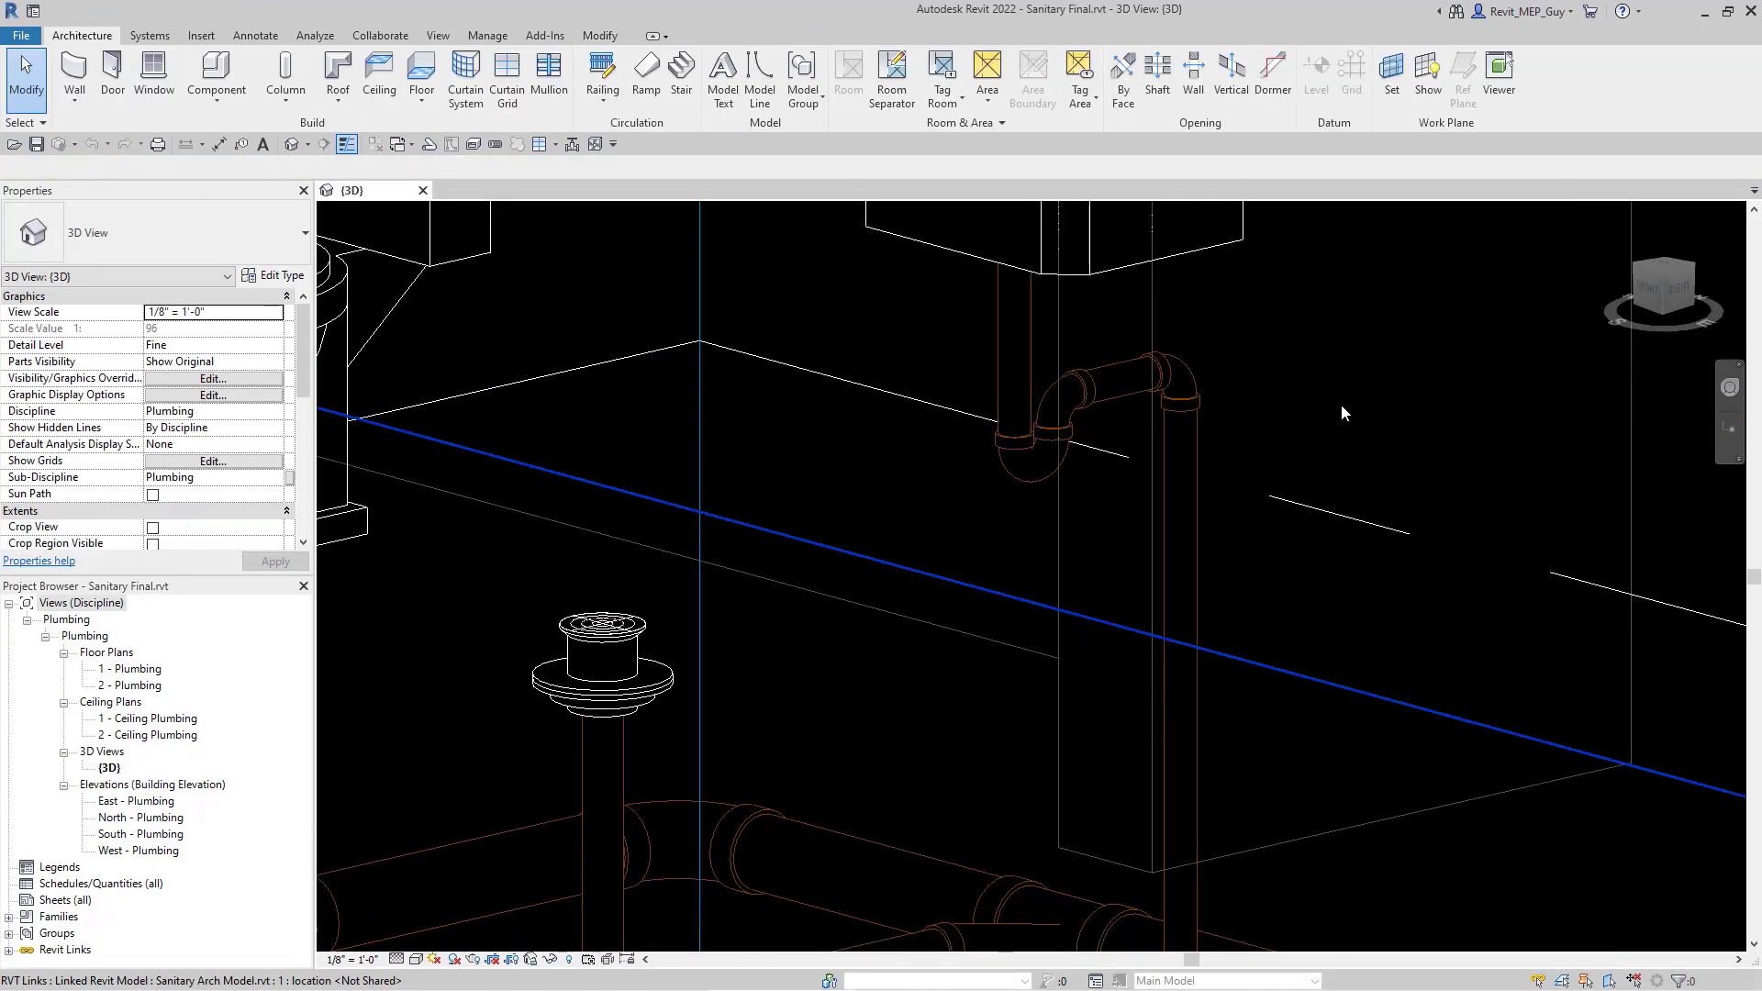
# Try changing the elbow at the bottom of the floor drain's vertical pipe to Trap P - PVC - Sch 40 - DWV, Standard.
pyautogui.scroll(-3, 1225, 536)
pyautogui.scroll(-2, 1216, 531)
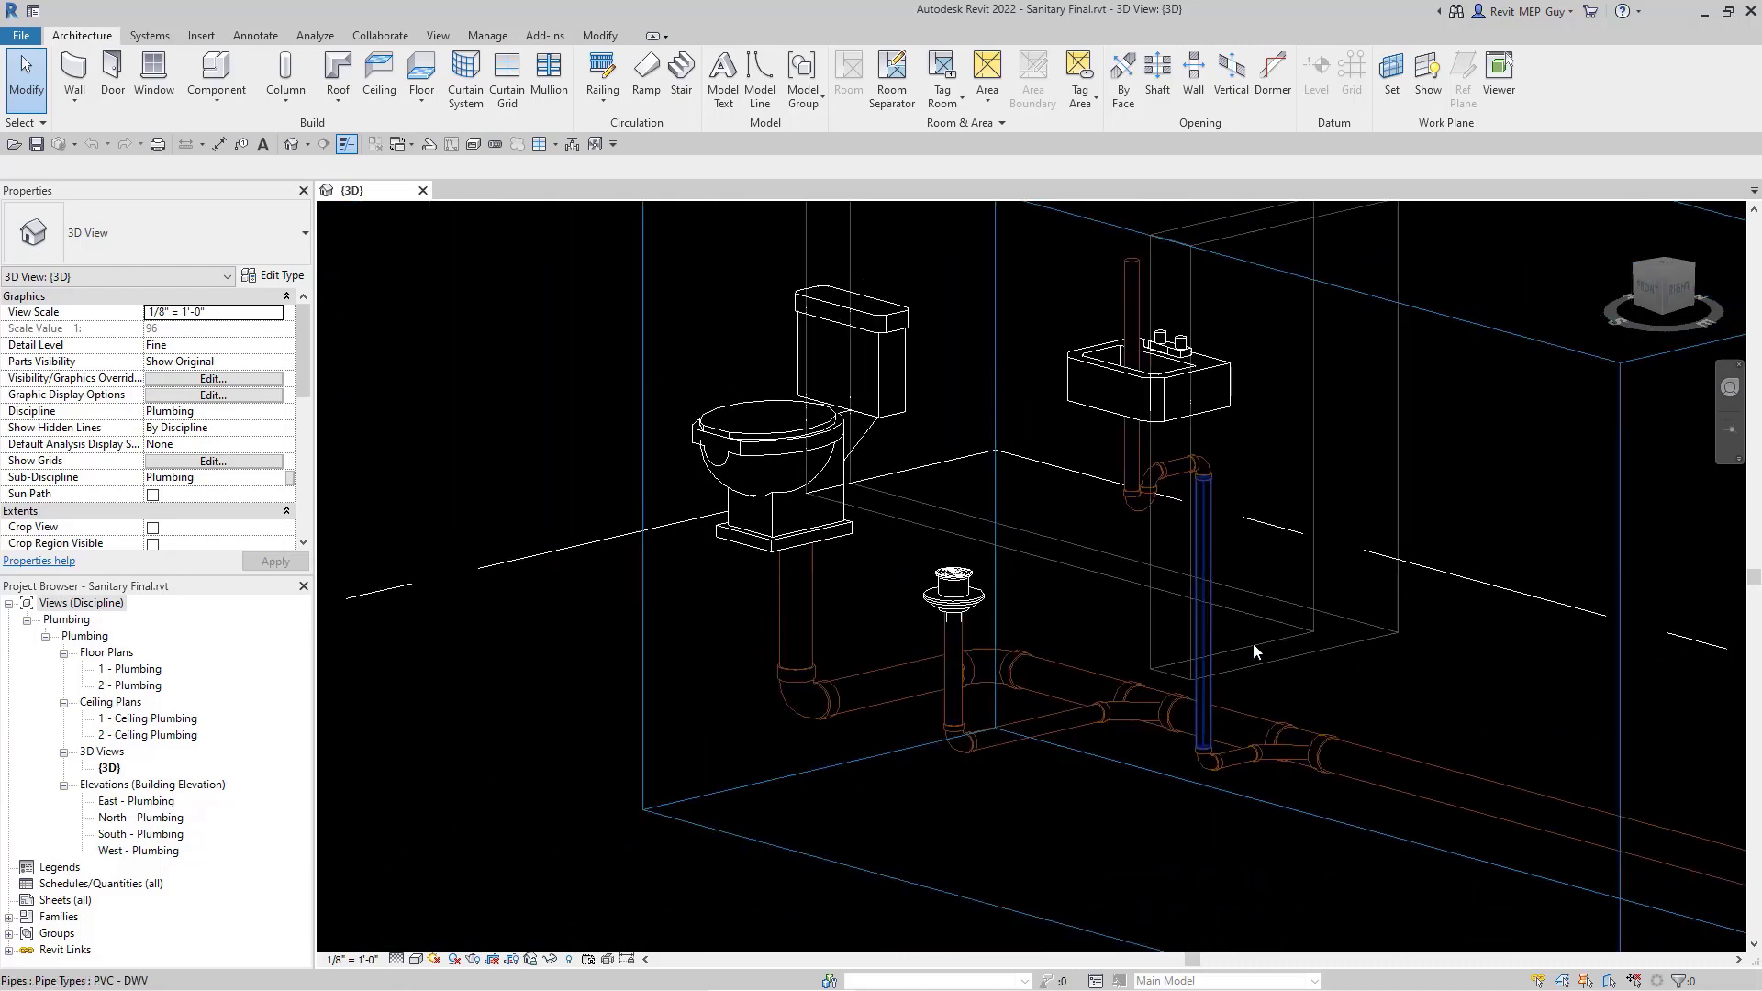
pyautogui.scroll(2, 1291, 709)
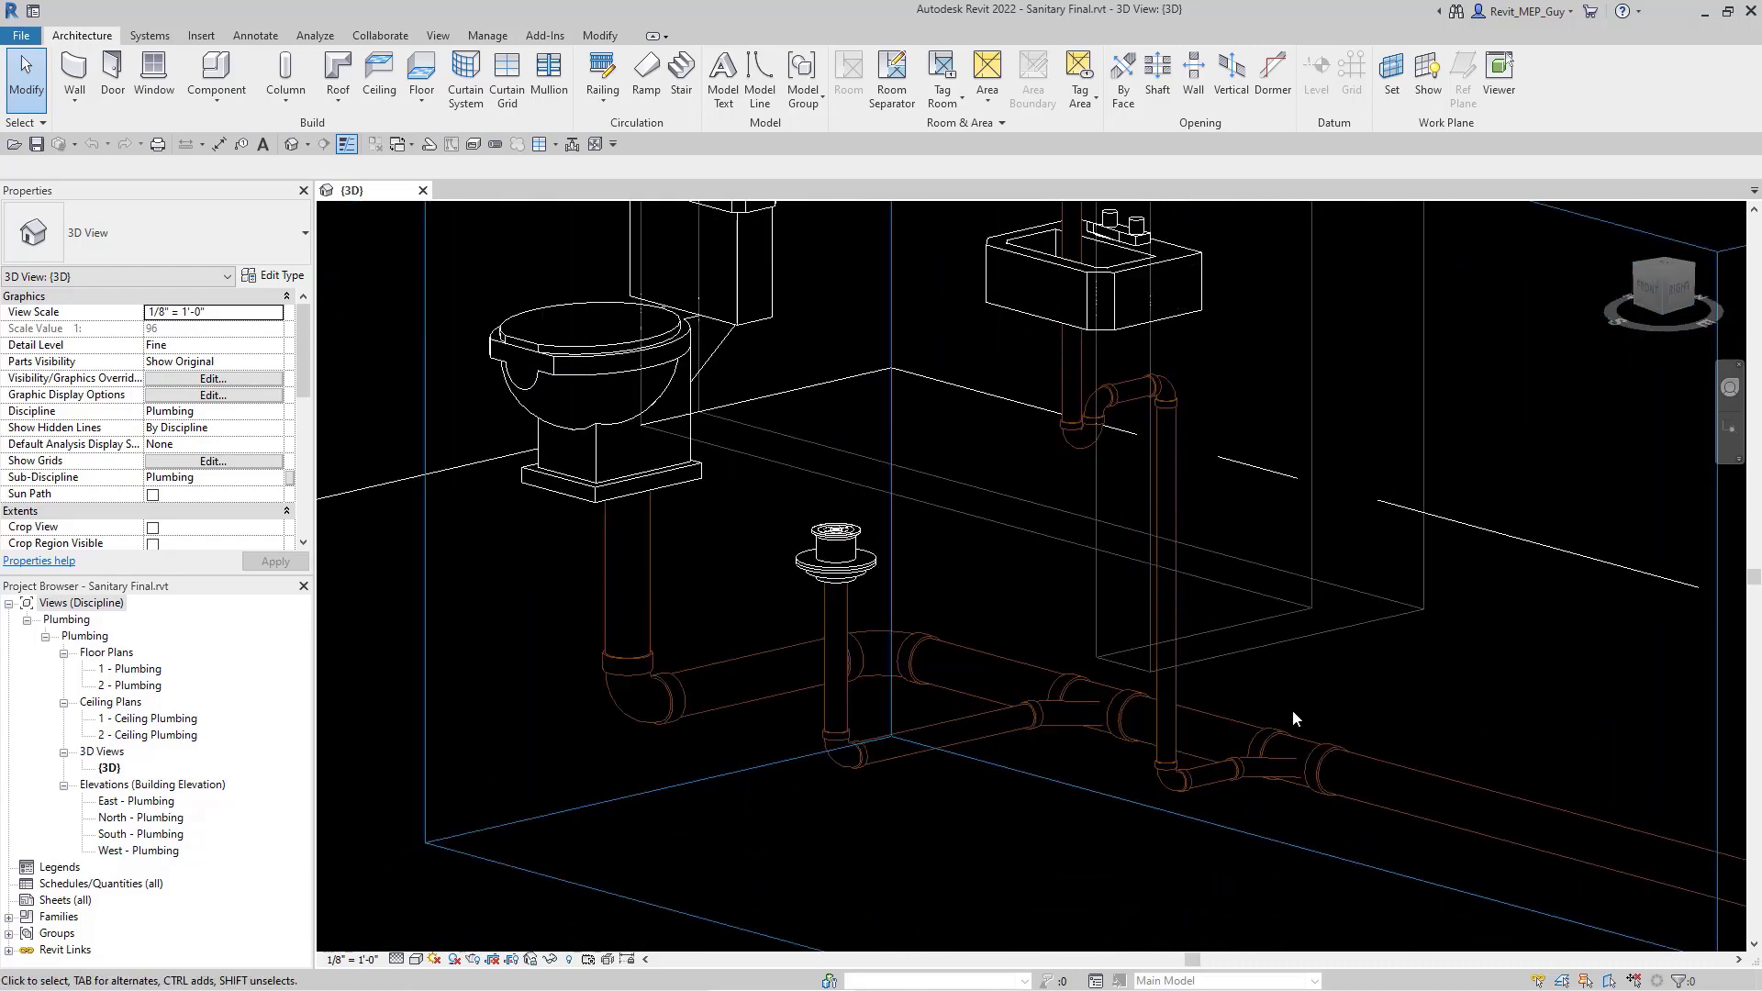
pyautogui.click(852, 770)
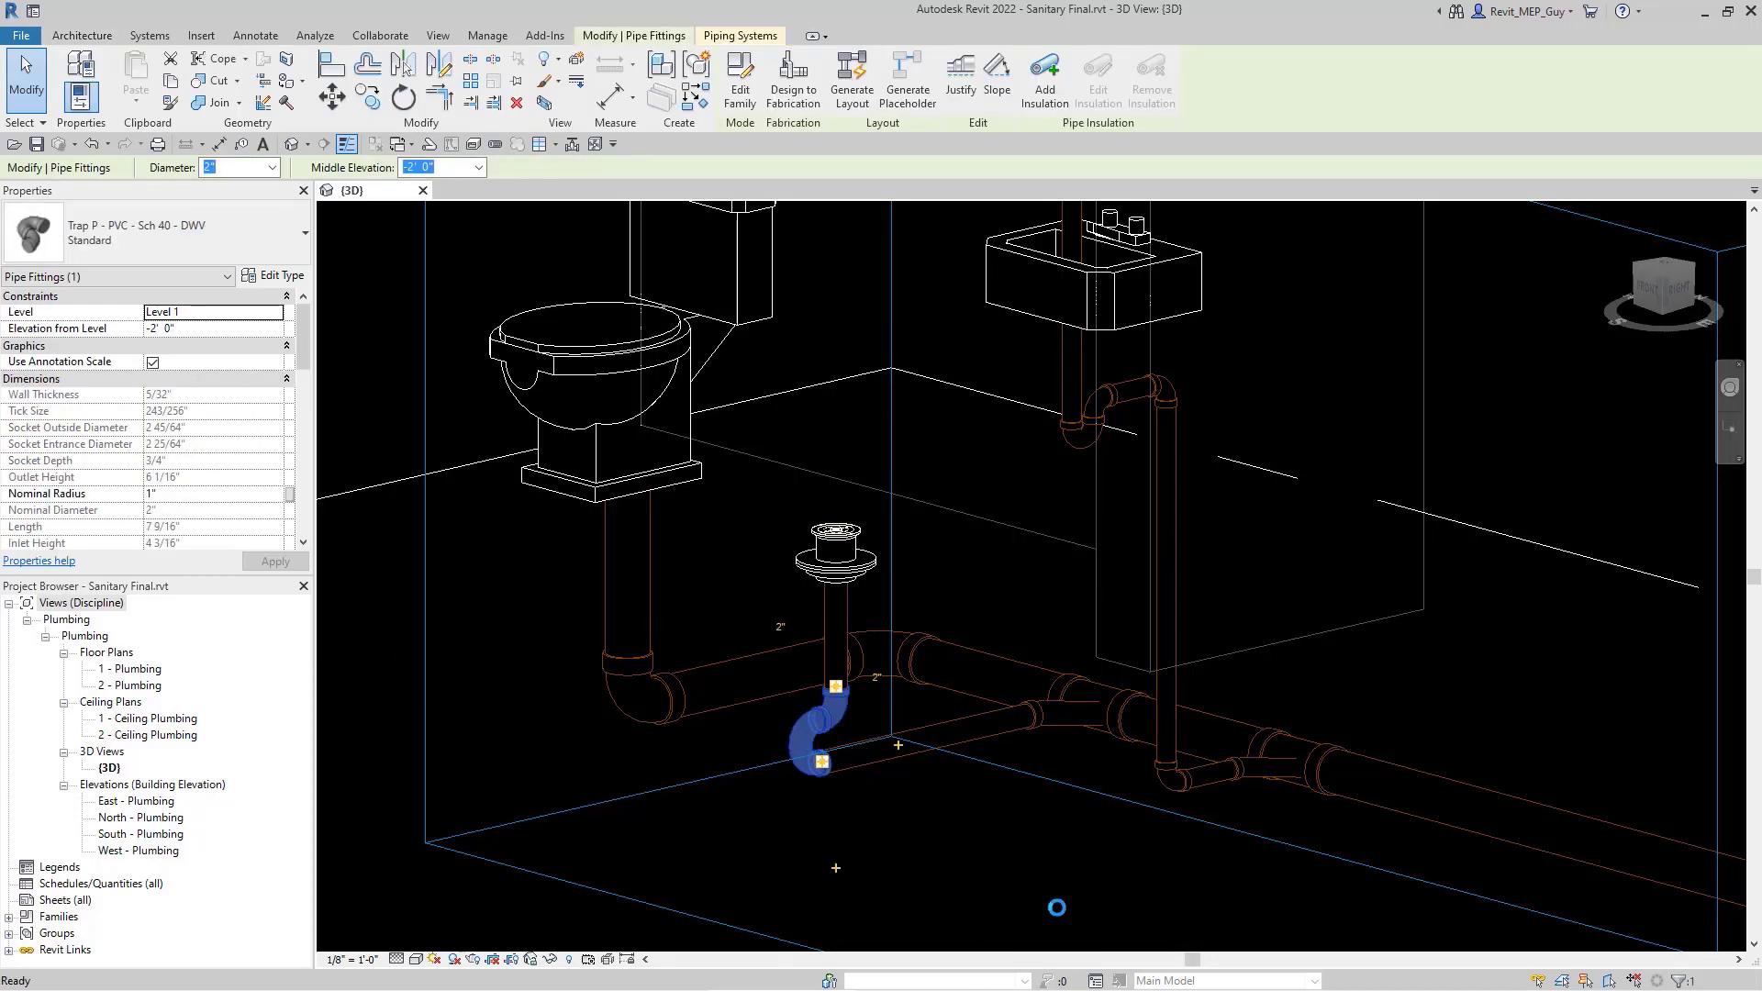
pyautogui.press('Escape')
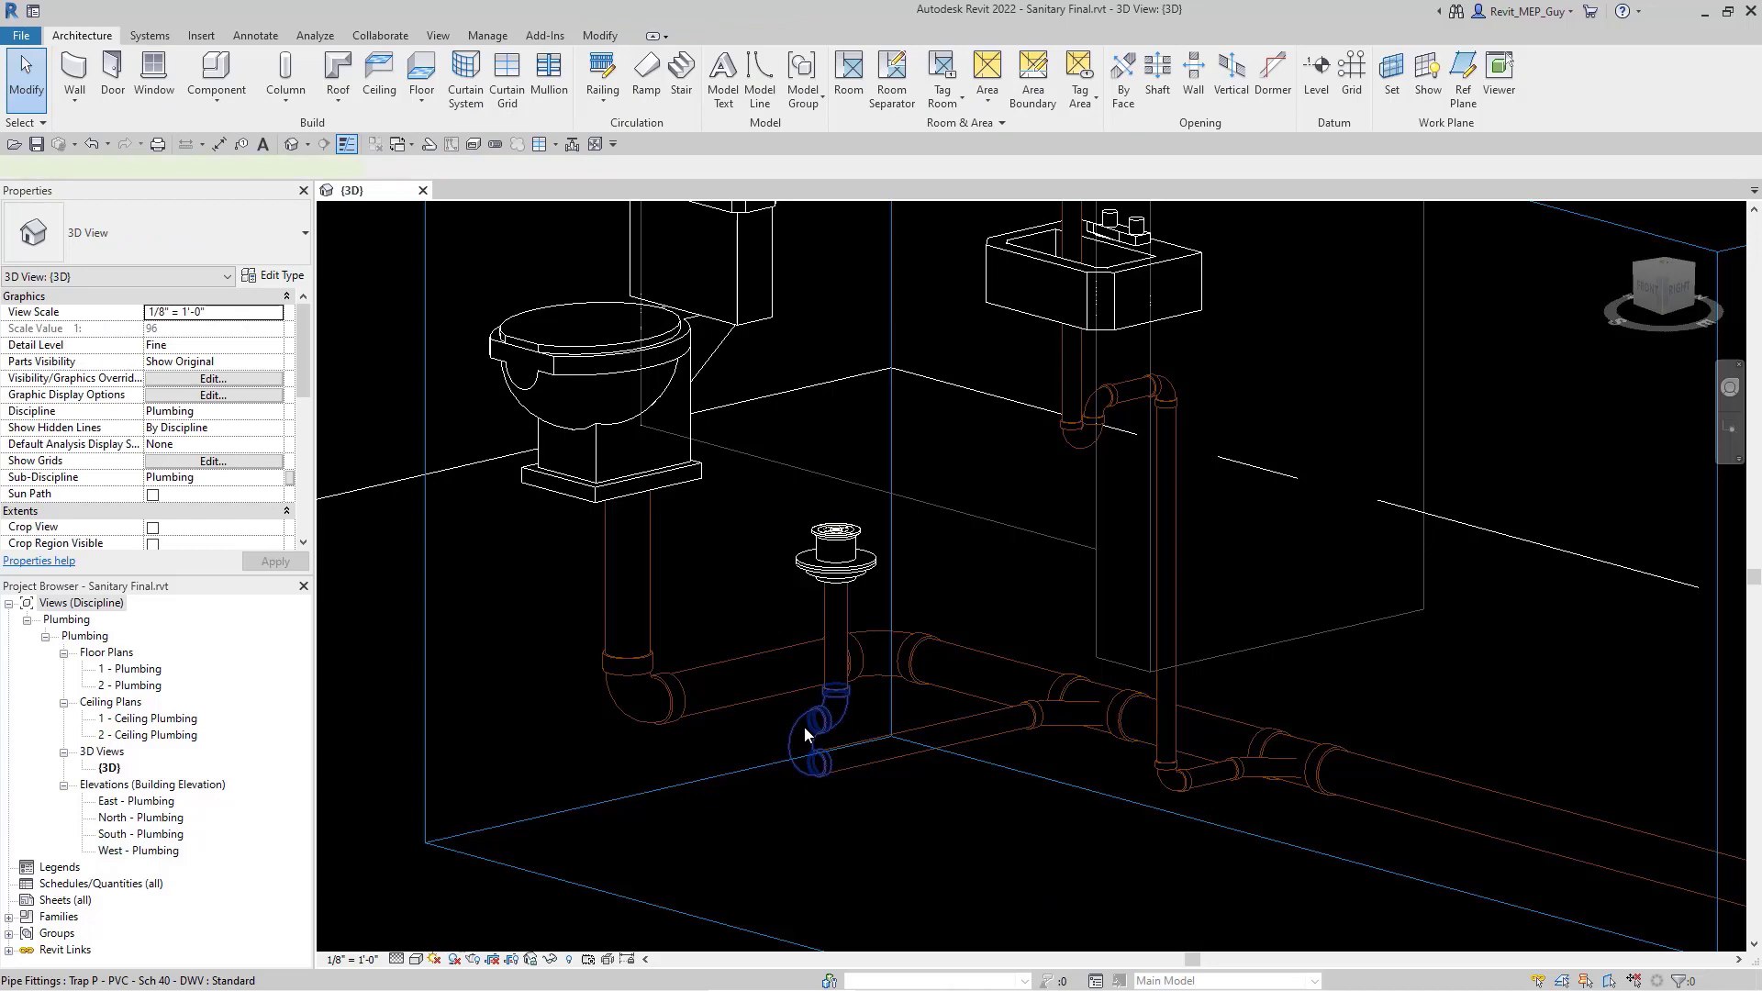
# Delete the floor drain's P-trap and rejoin its horizontal branch and vertical pipe with Trim/Extend to Corner, selecting the horizontal branch first.
pyautogui.click(804, 734)
pyautogui.press('Delete')
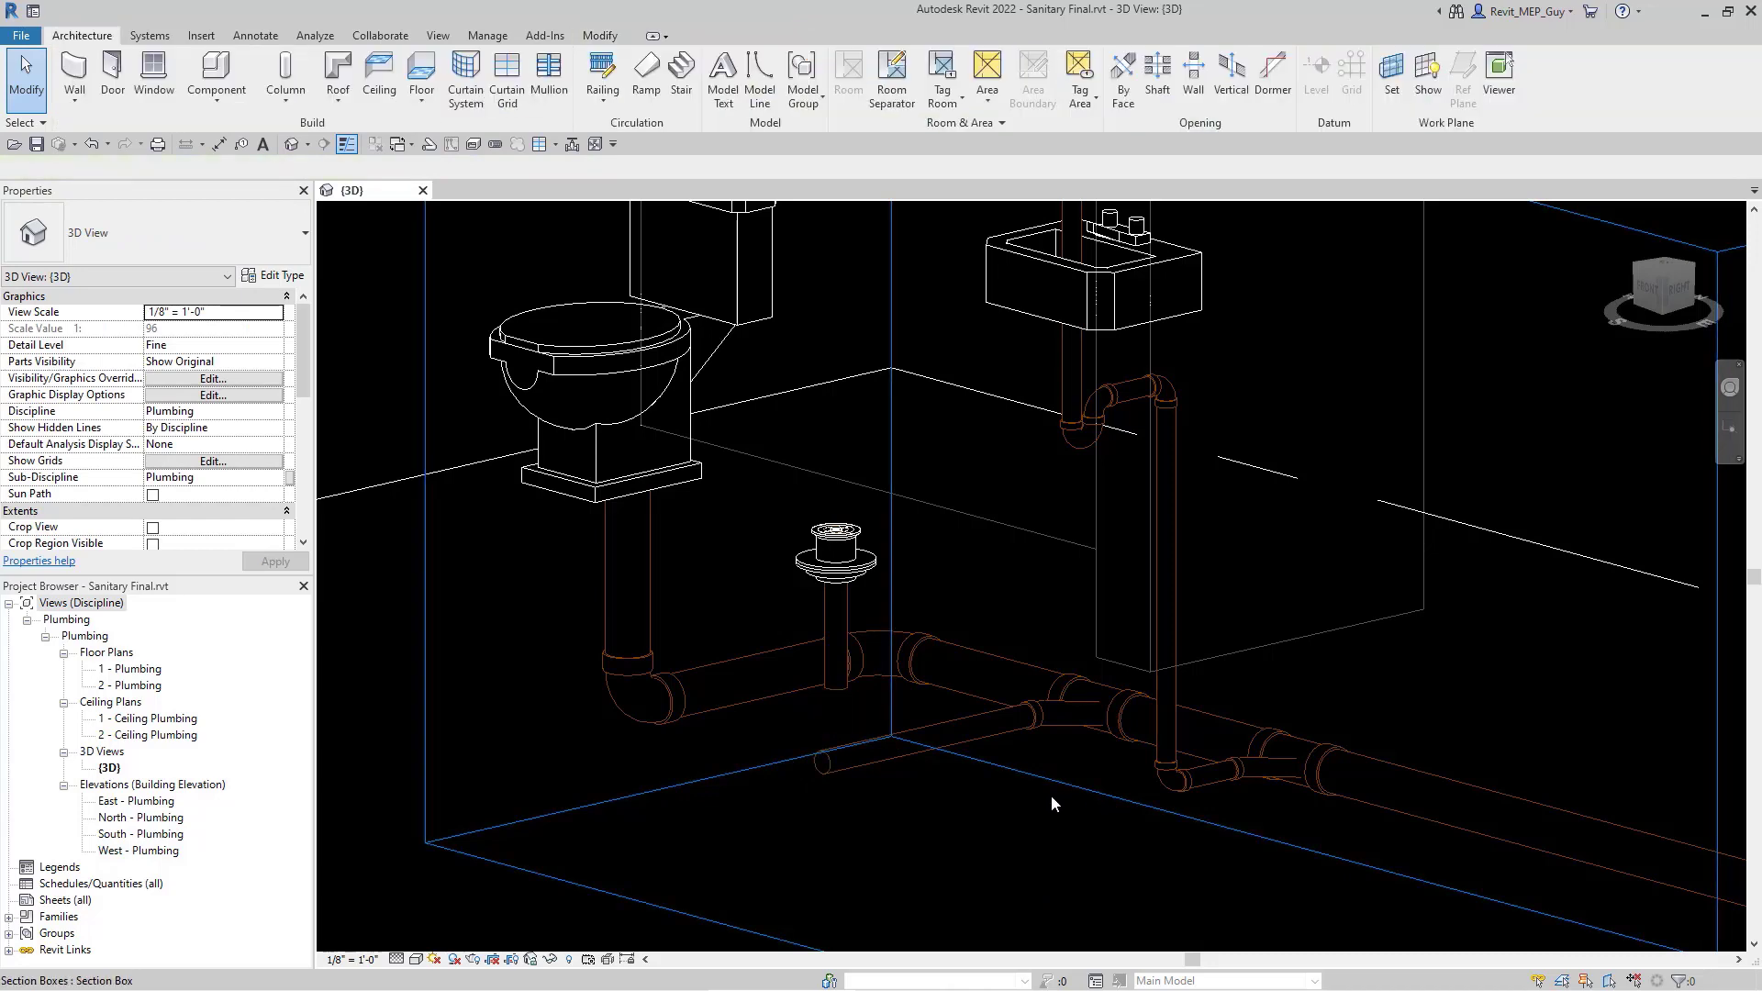
pyautogui.click(985, 732)
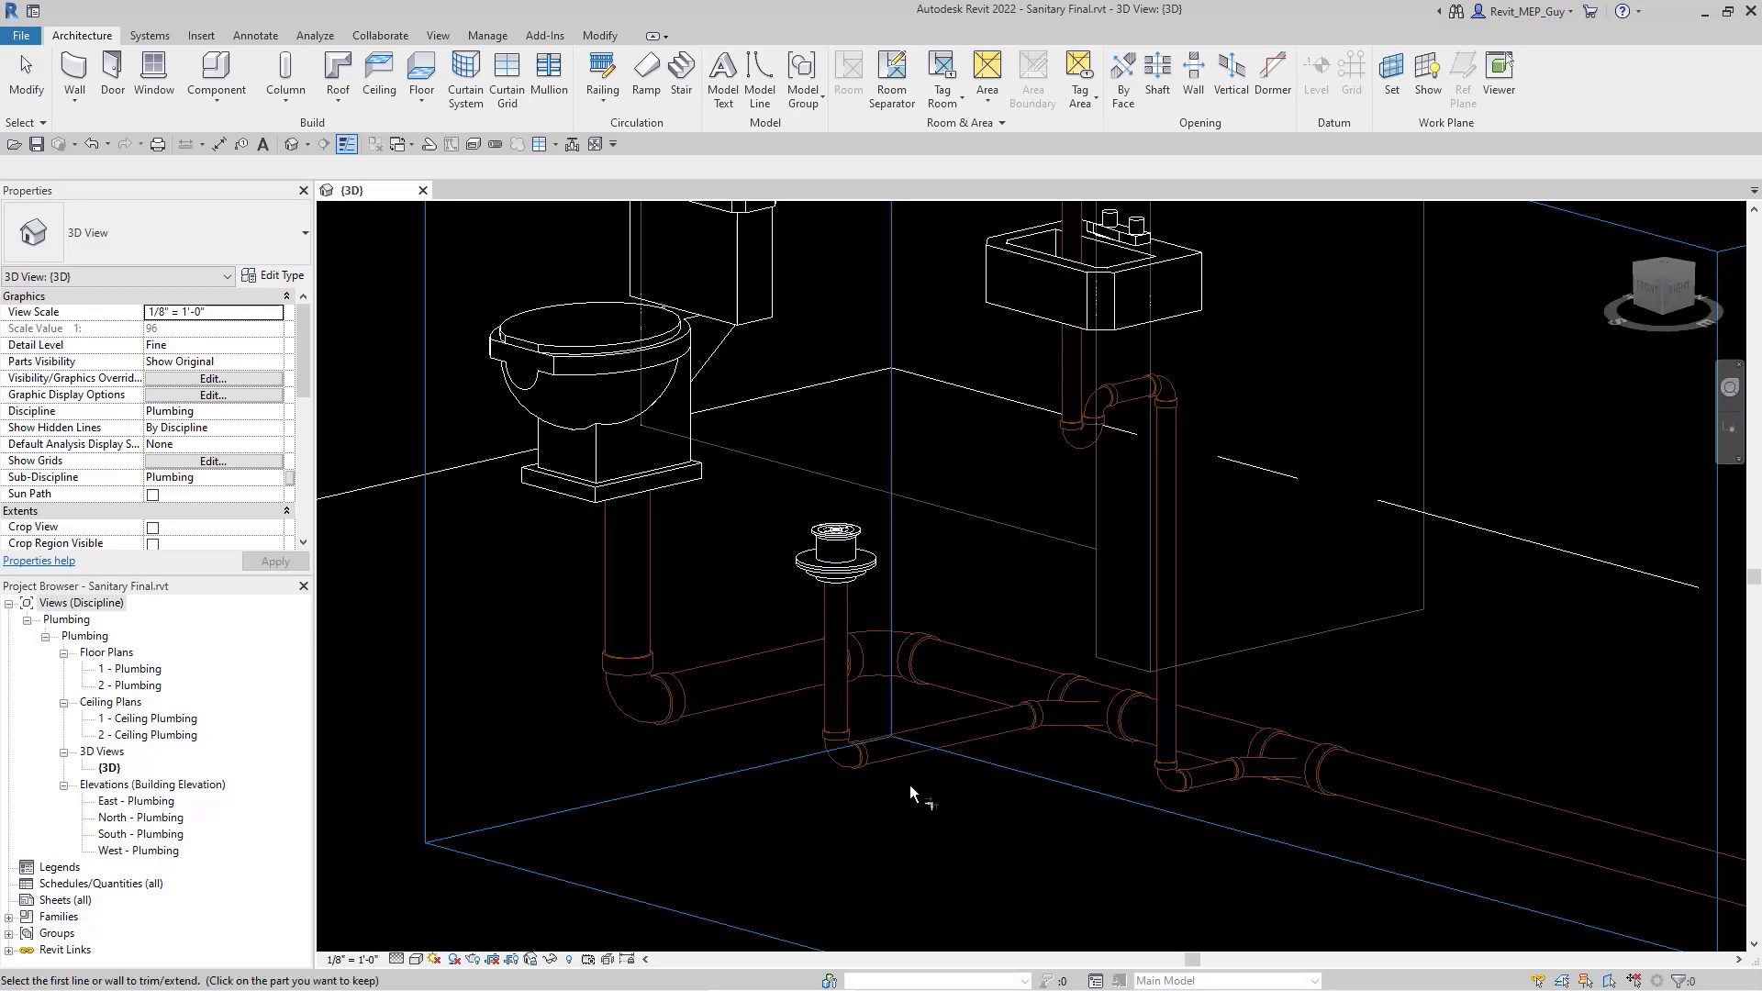
pyautogui.press('Escape')
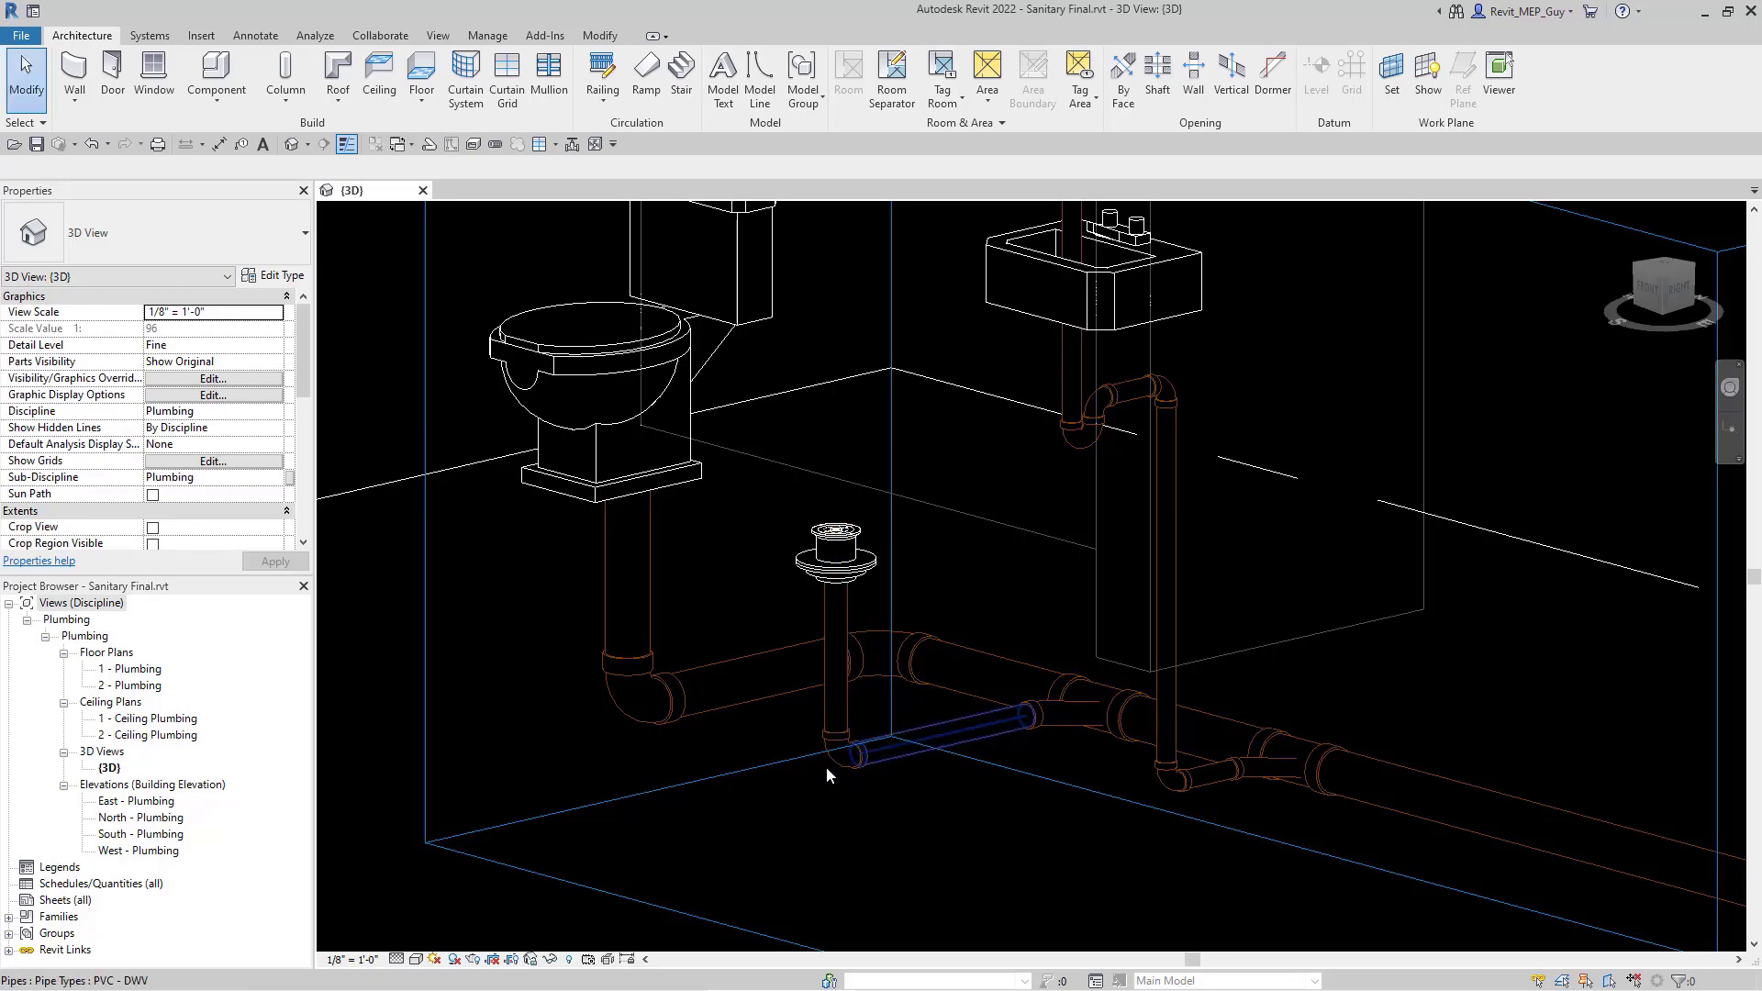
# Change the recreated elbow below the floor drain to Trap P - PVC - Sch 40 - DWV, Standard.
pyautogui.click(839, 748)
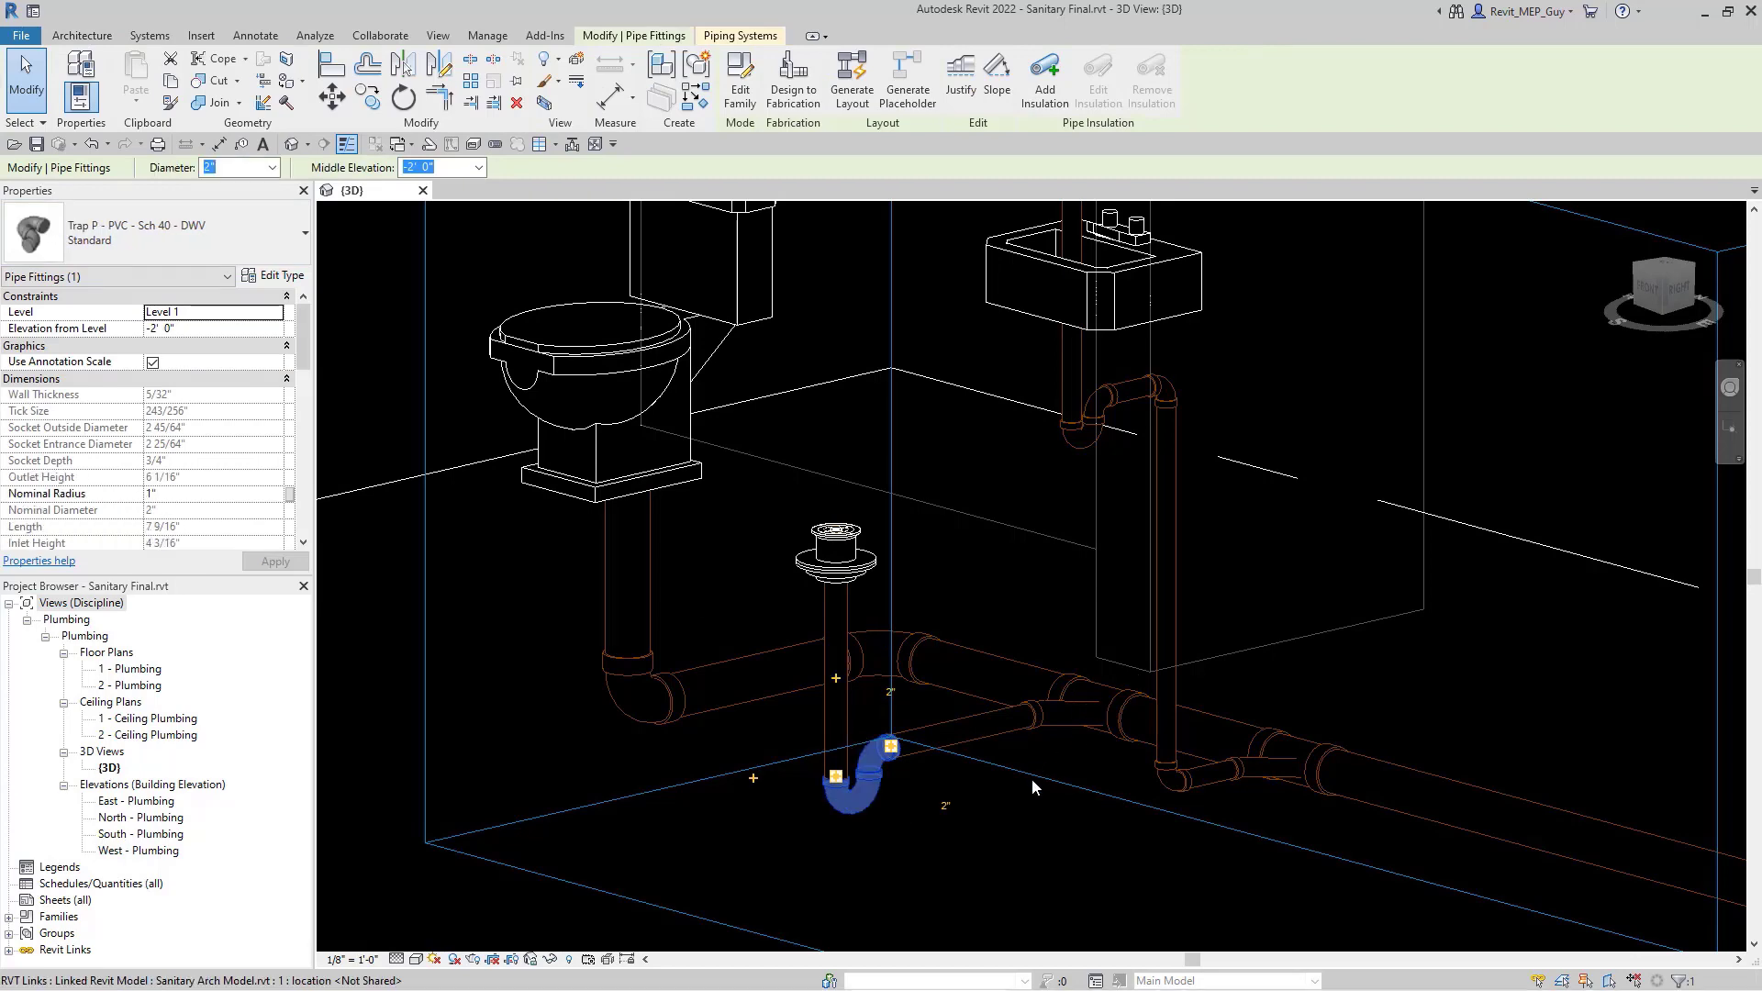
pyautogui.scroll(-2, 1031, 778)
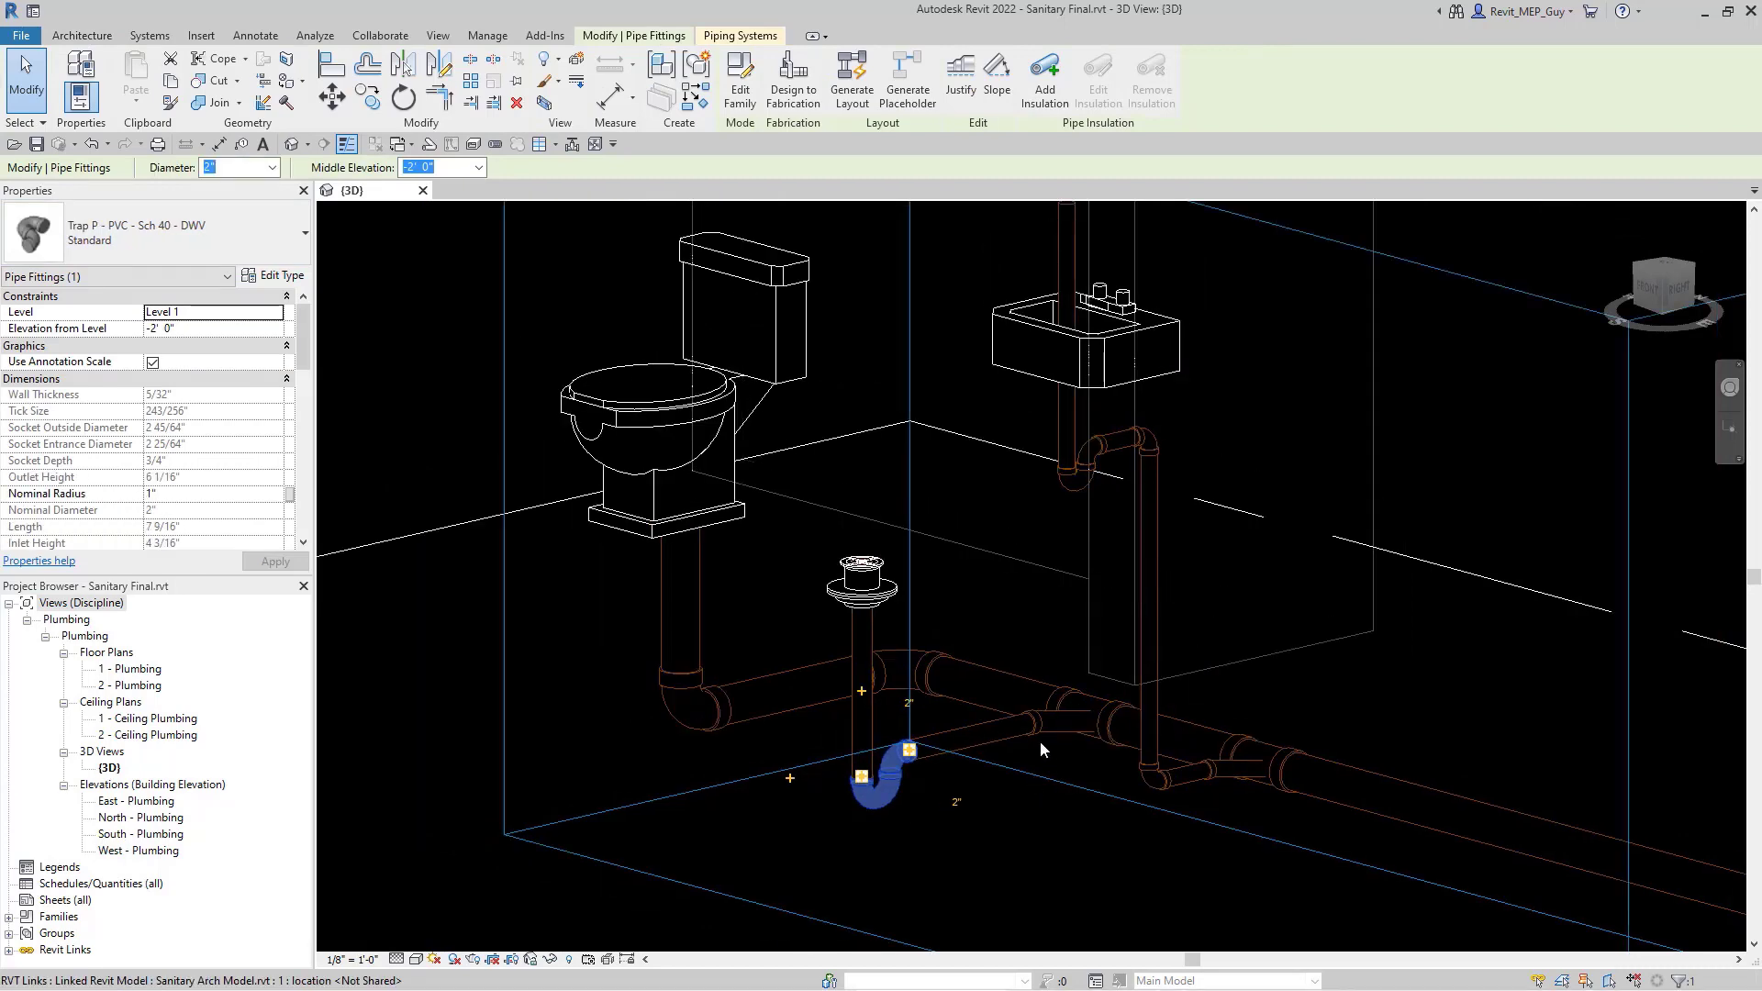
# Shorten the vertical pipe passing through the sink so that its top end sits at about 2' 4 1/4", inside the basin.
pyautogui.click(1062, 327)
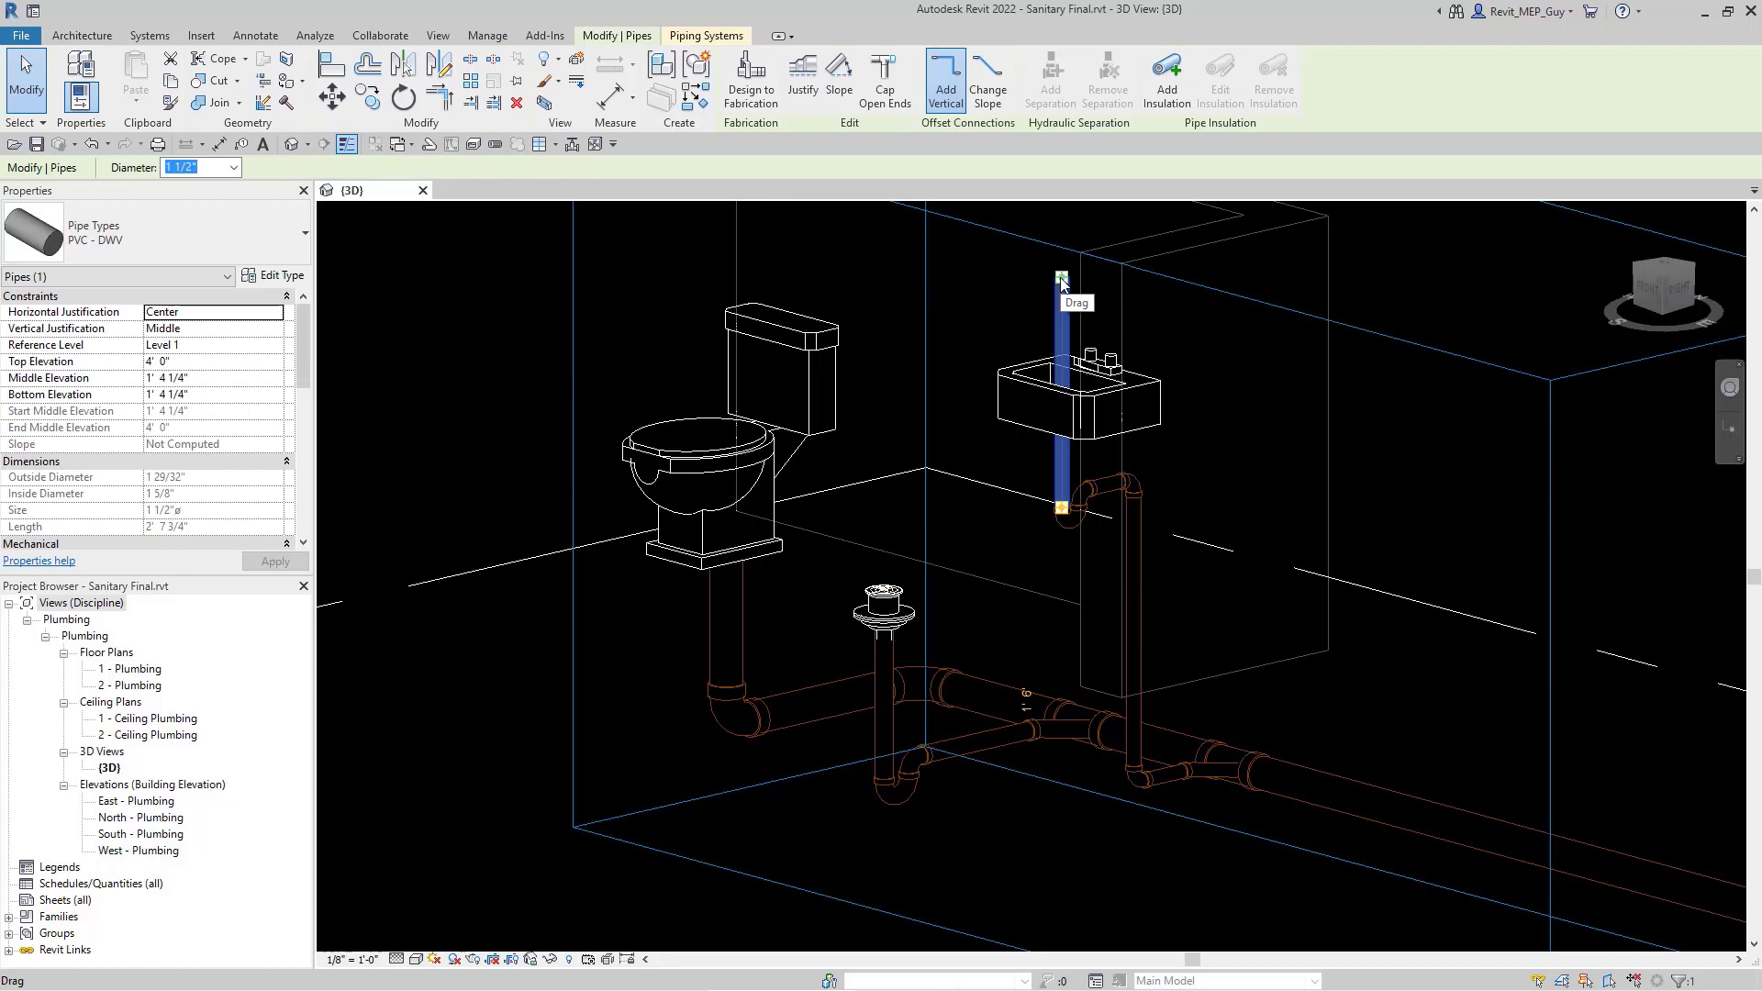
pyautogui.moveTo(1061, 282); pyautogui.dragTo(1062, 355)
pyautogui.moveTo(1058, 443)
pyautogui.mouseDown()
pyautogui.moveTo(1059, 473)
pyautogui.moveTo(1063, 419)
pyautogui.mouseUp()
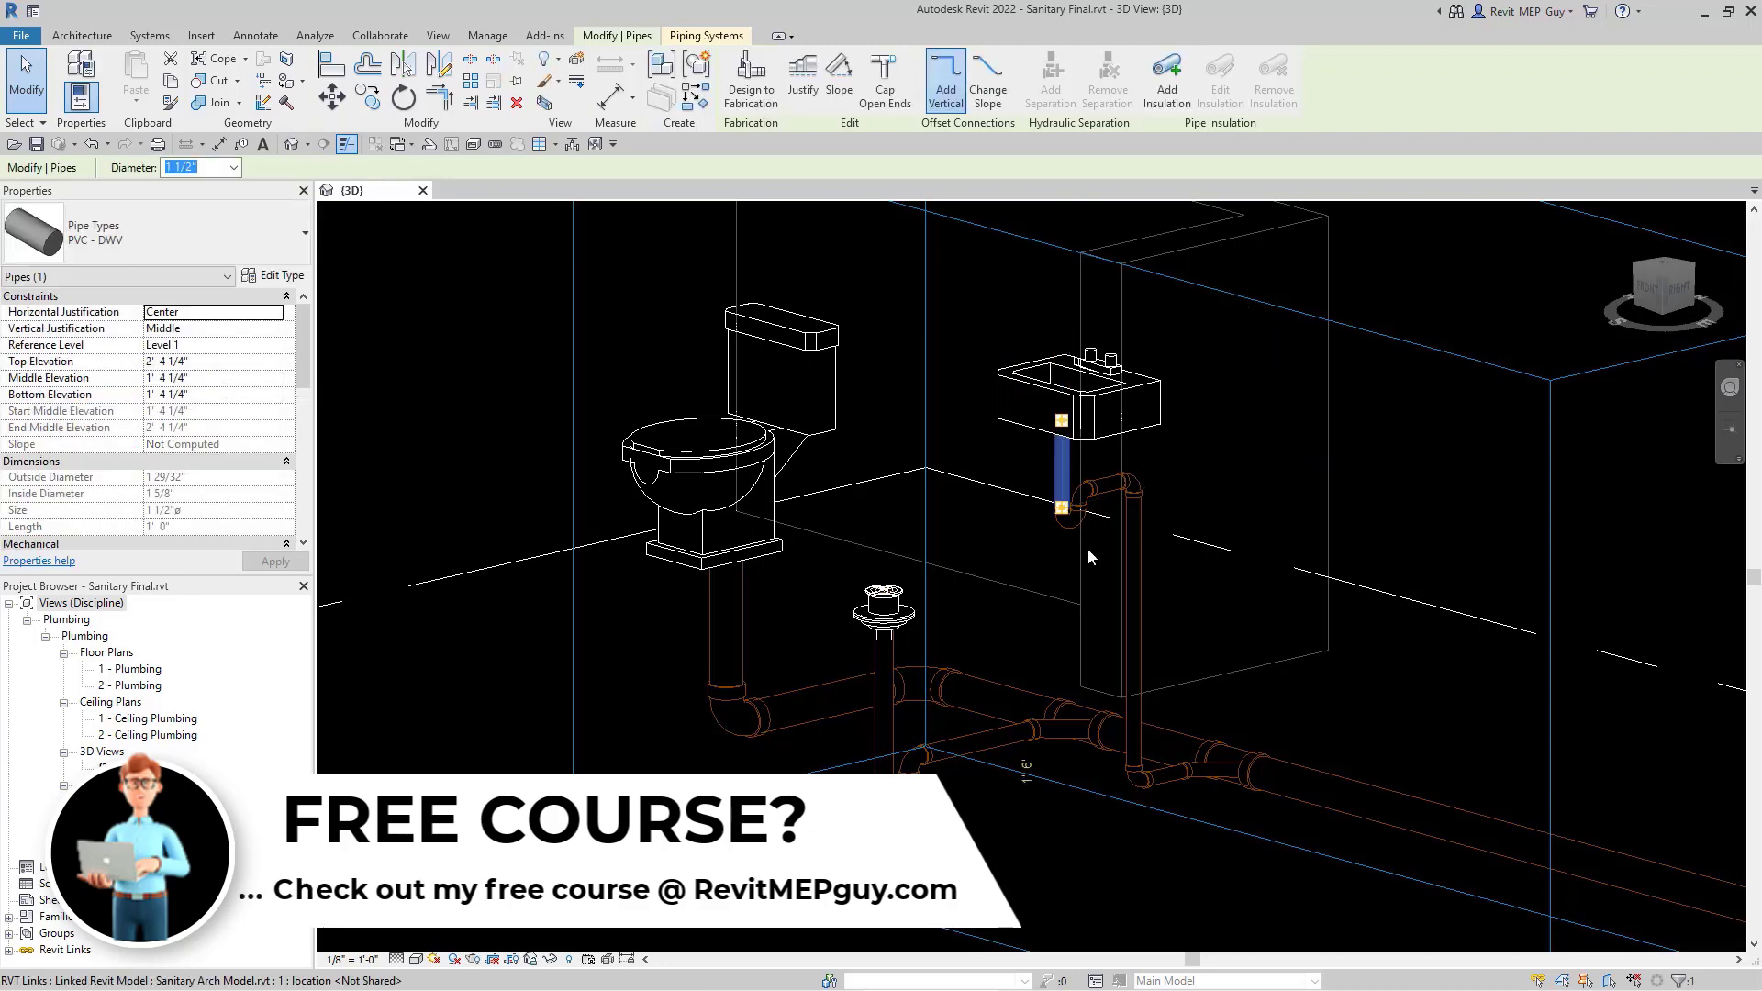
pyautogui.click(1176, 482)
# Convert the elbow joining the sink's trap arm to its vertical drain pipe into a tee opening upward.
pyautogui.scroll(5, 1177, 483)
pyautogui.press('Escape')
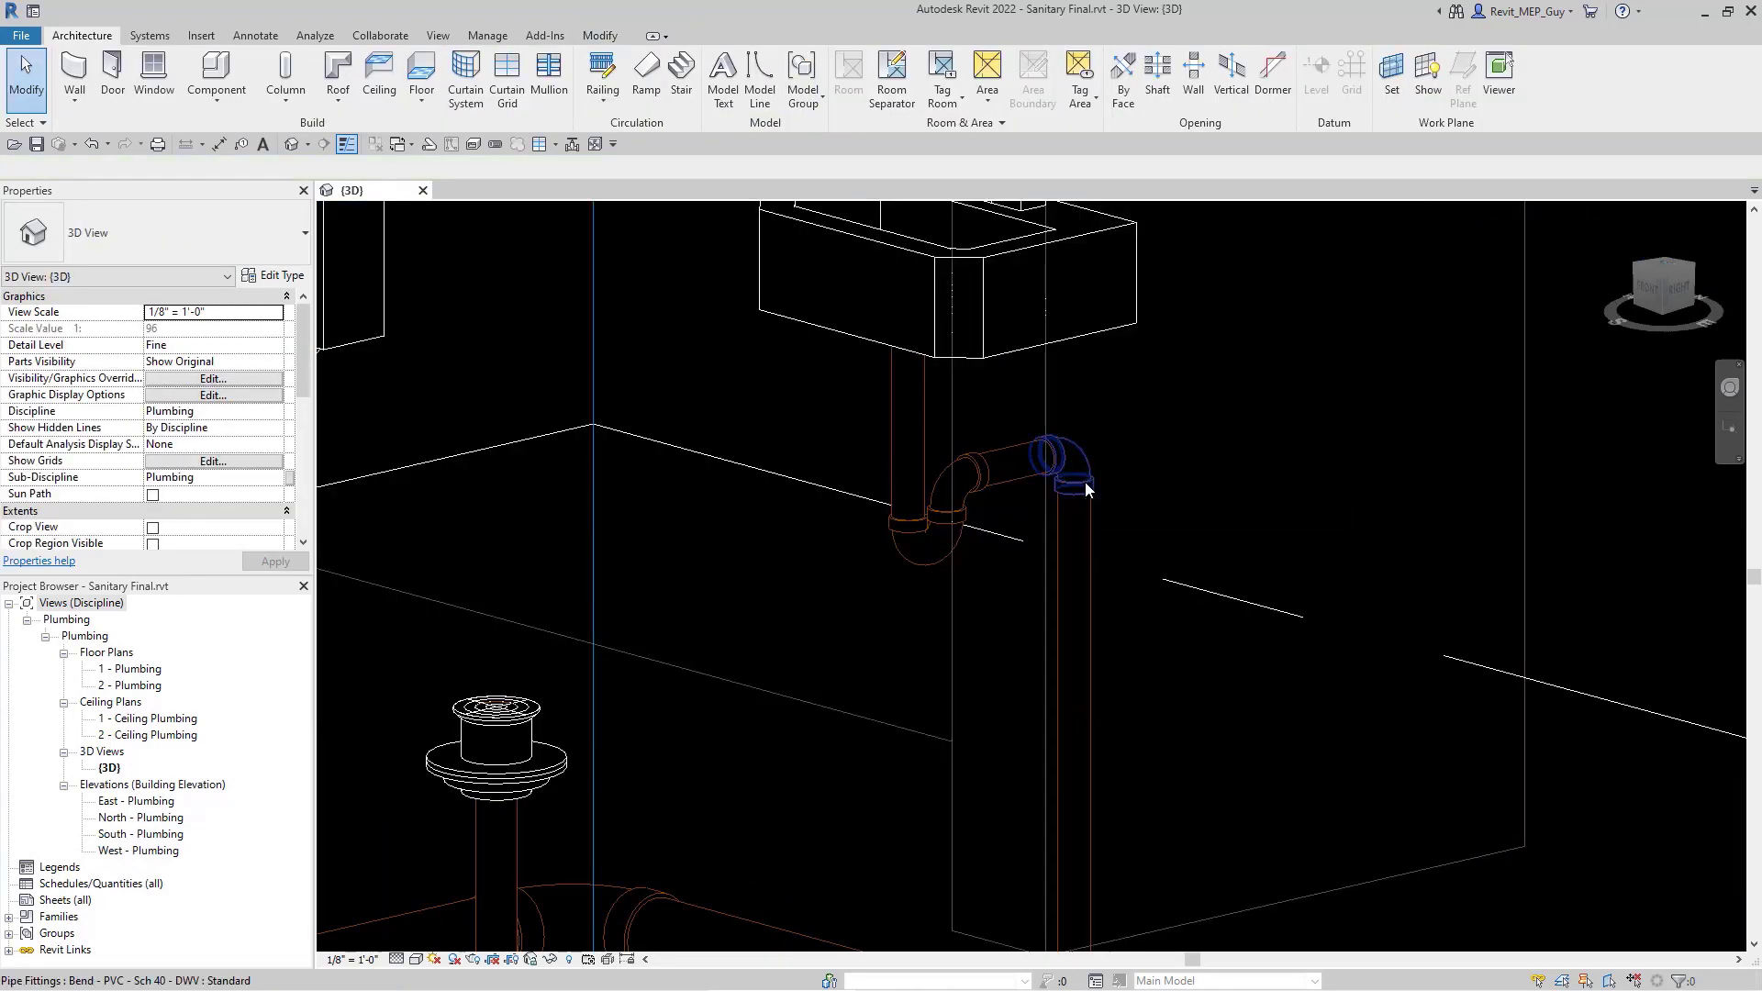
pyautogui.click(1084, 483)
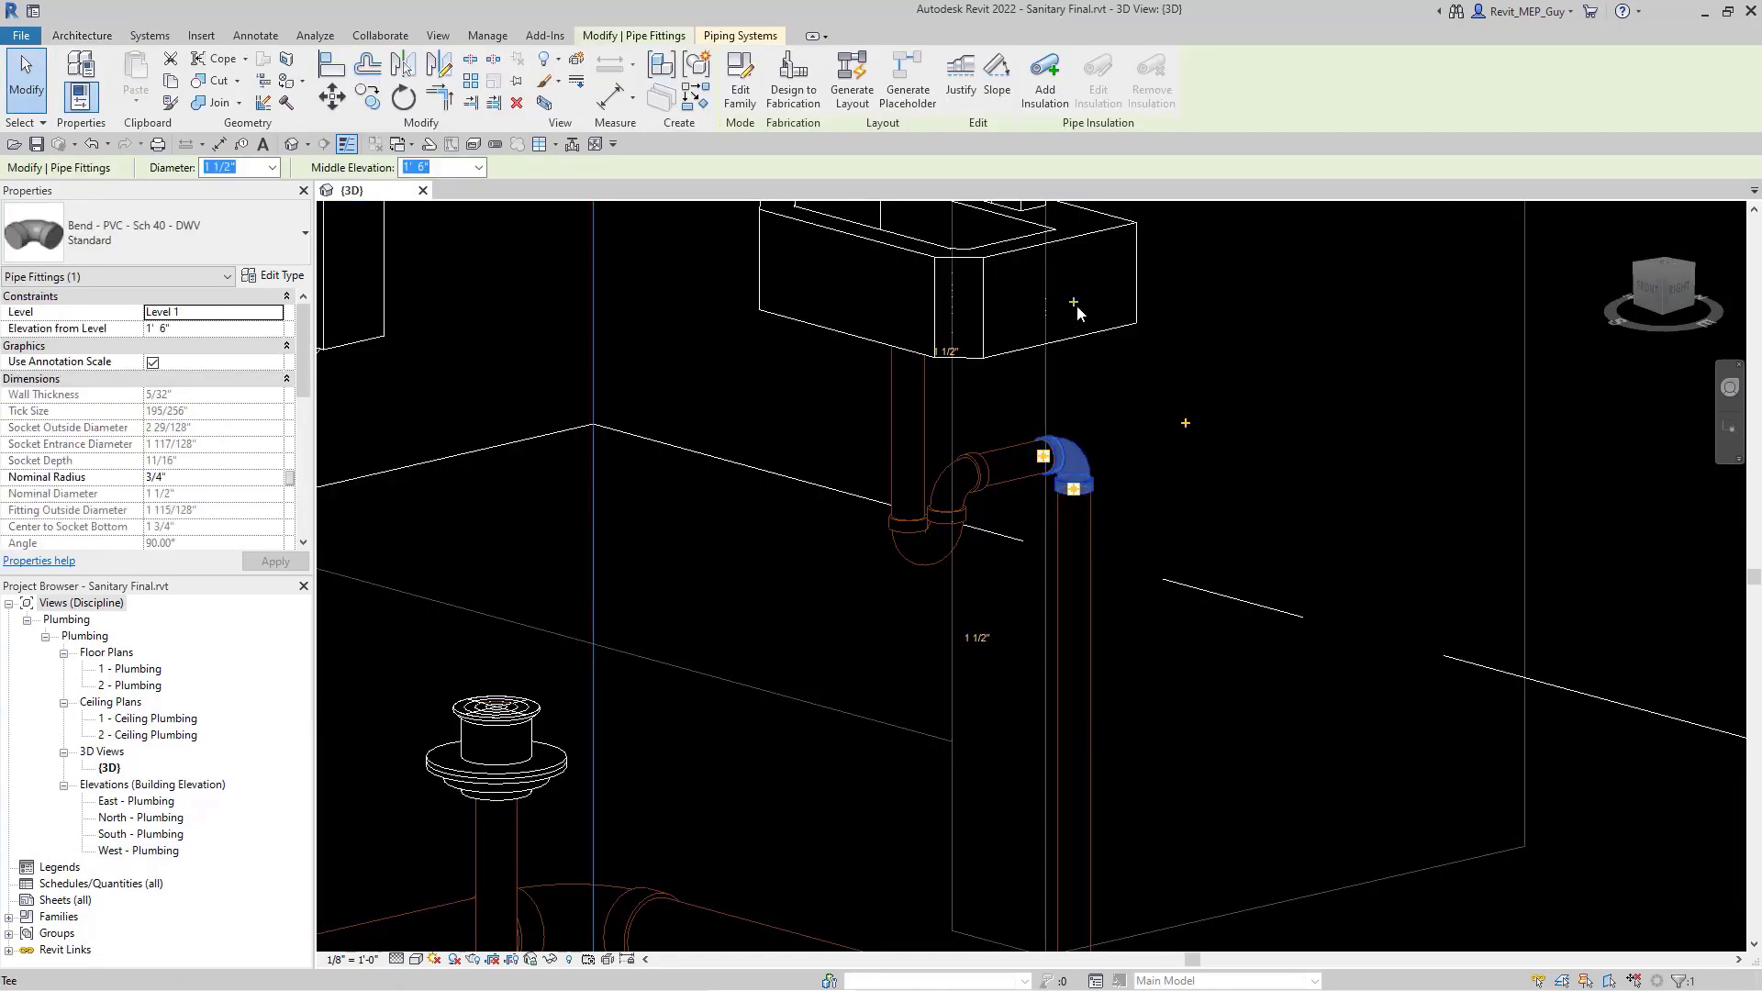
pyautogui.press('Escape')
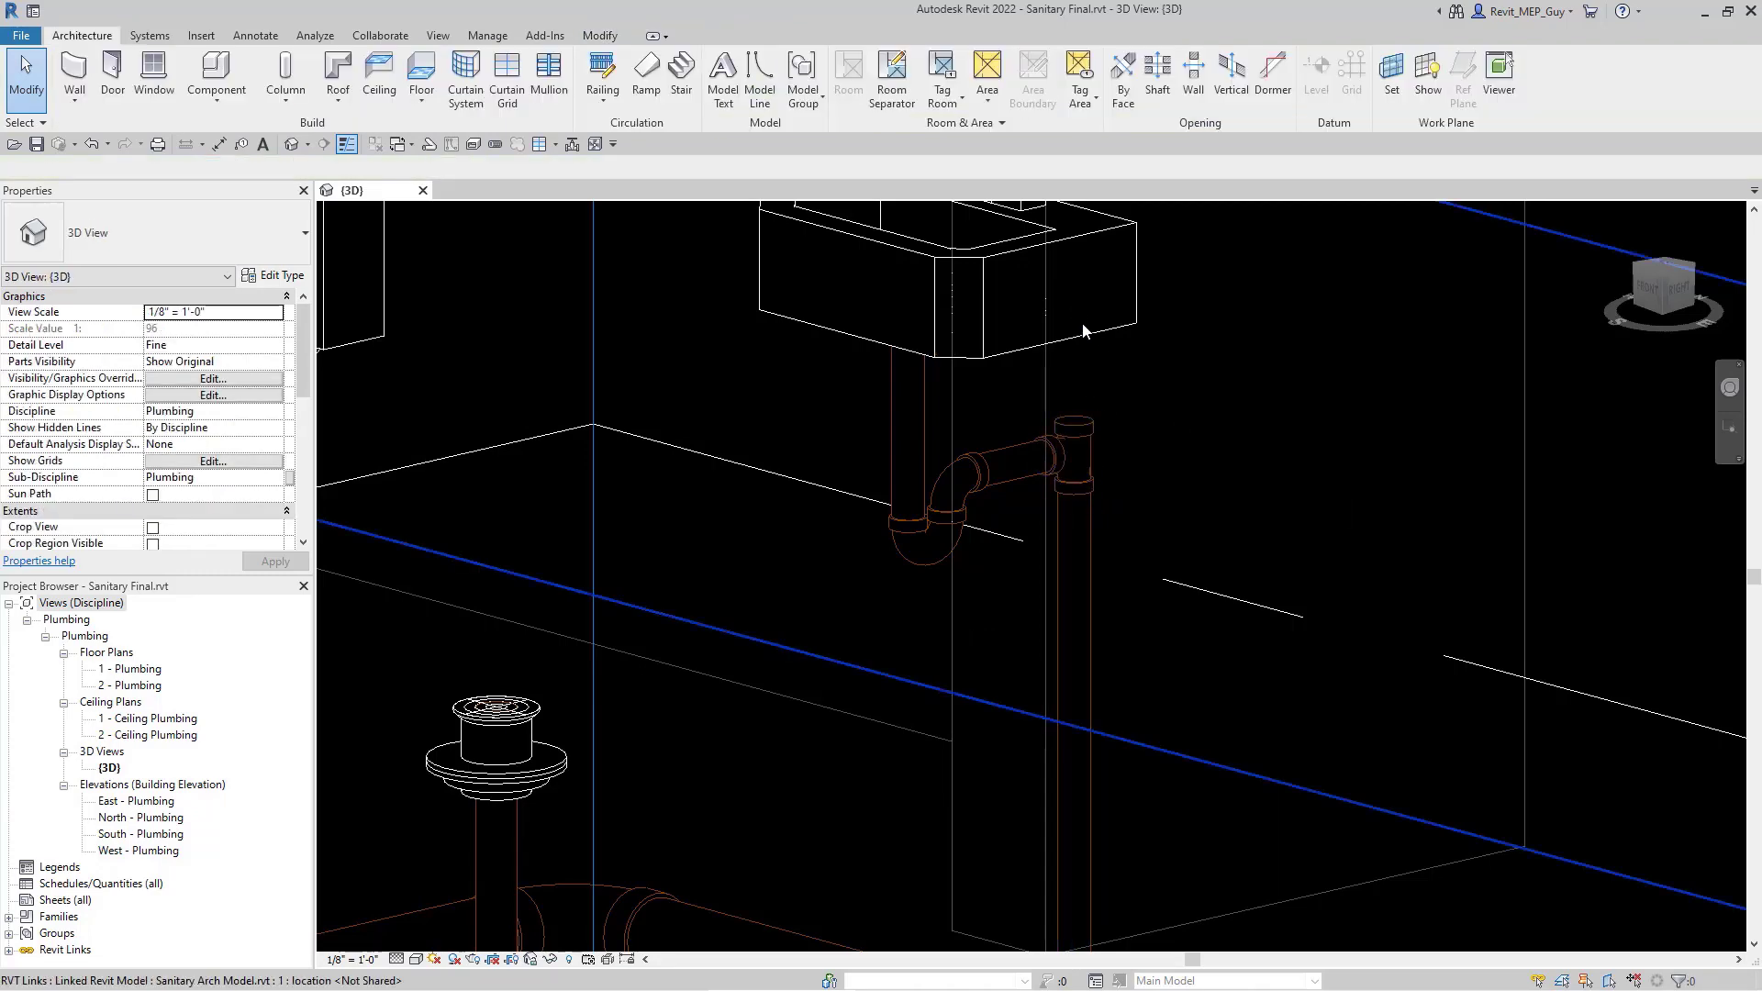
pyautogui.scroll(-5, 1160, 542)
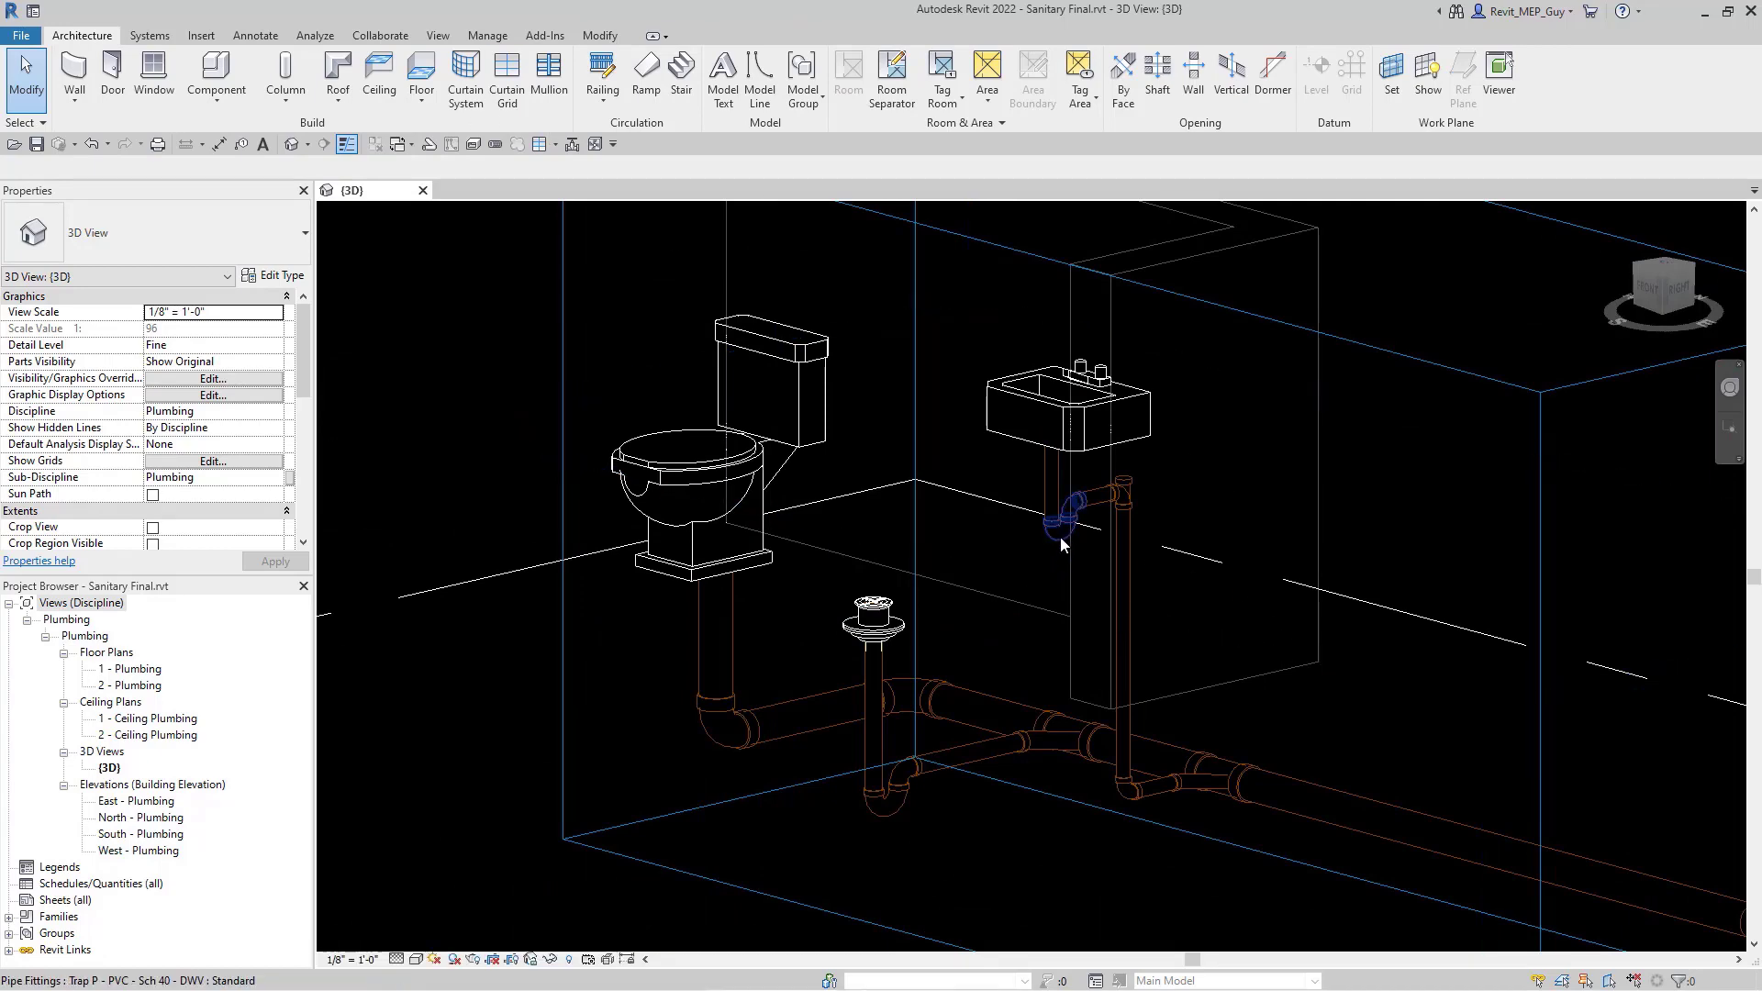
# Review the types available for the floor drain's combination wye and the option to constrain them to routing preferences.
pyautogui.click(1060, 734)
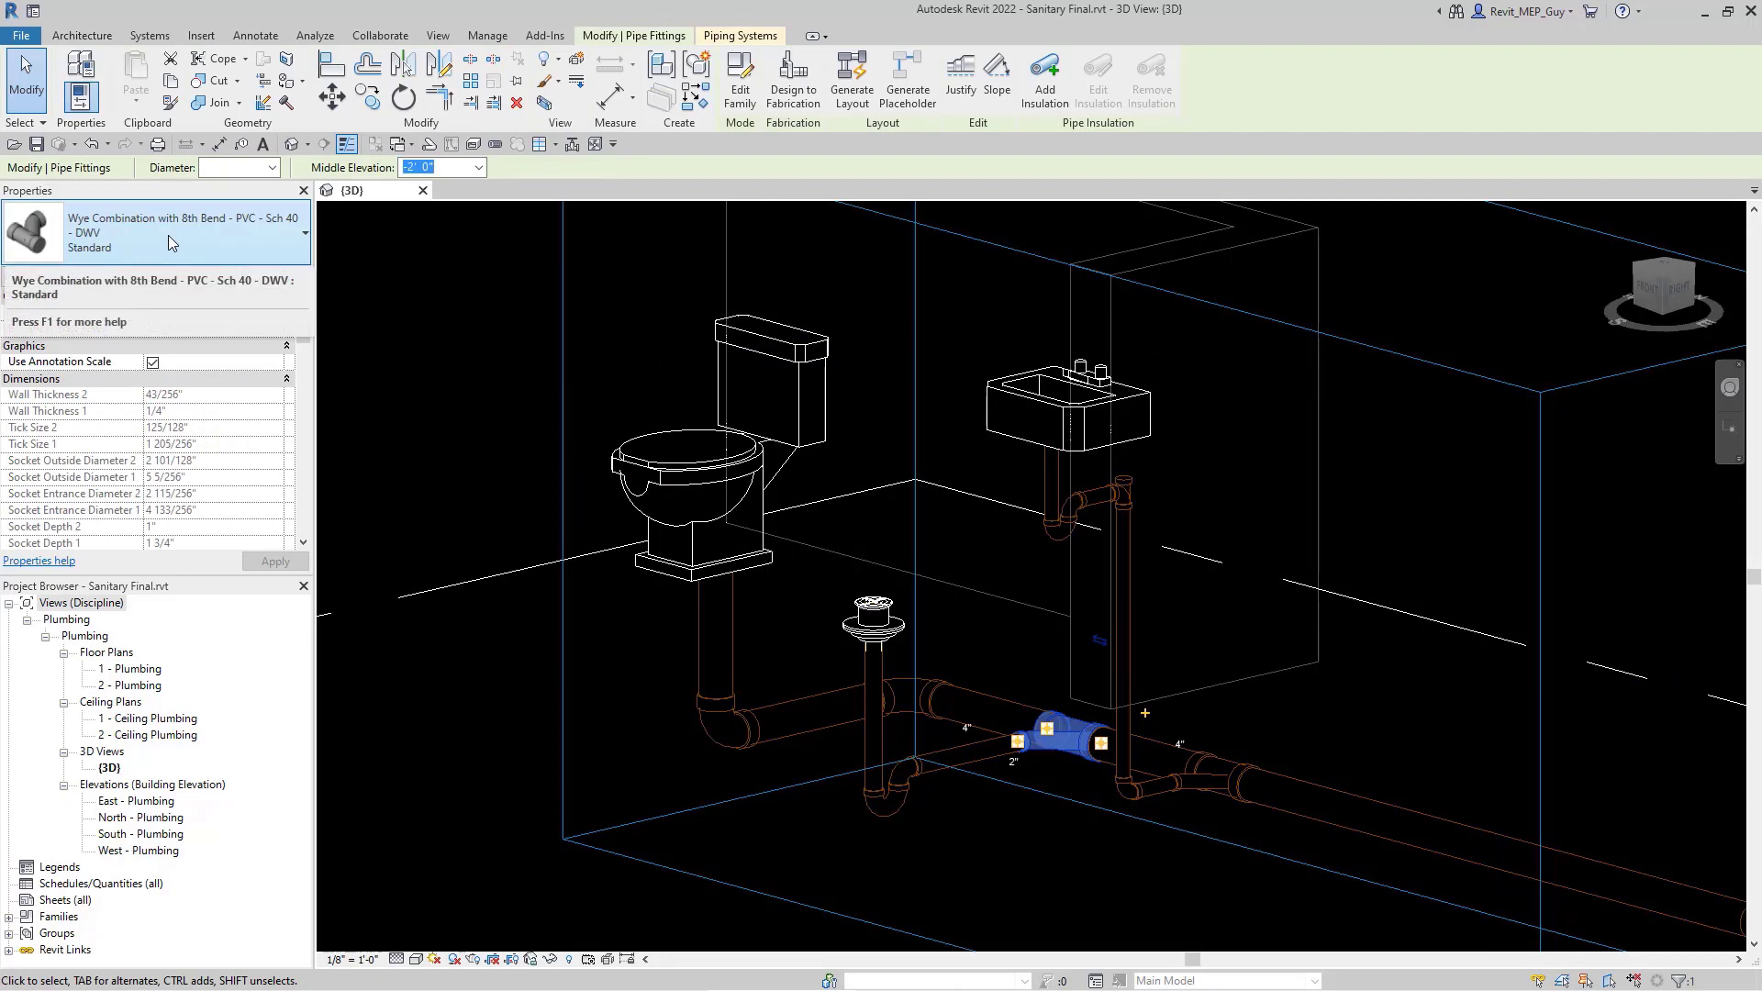
pyautogui.click(168, 240)
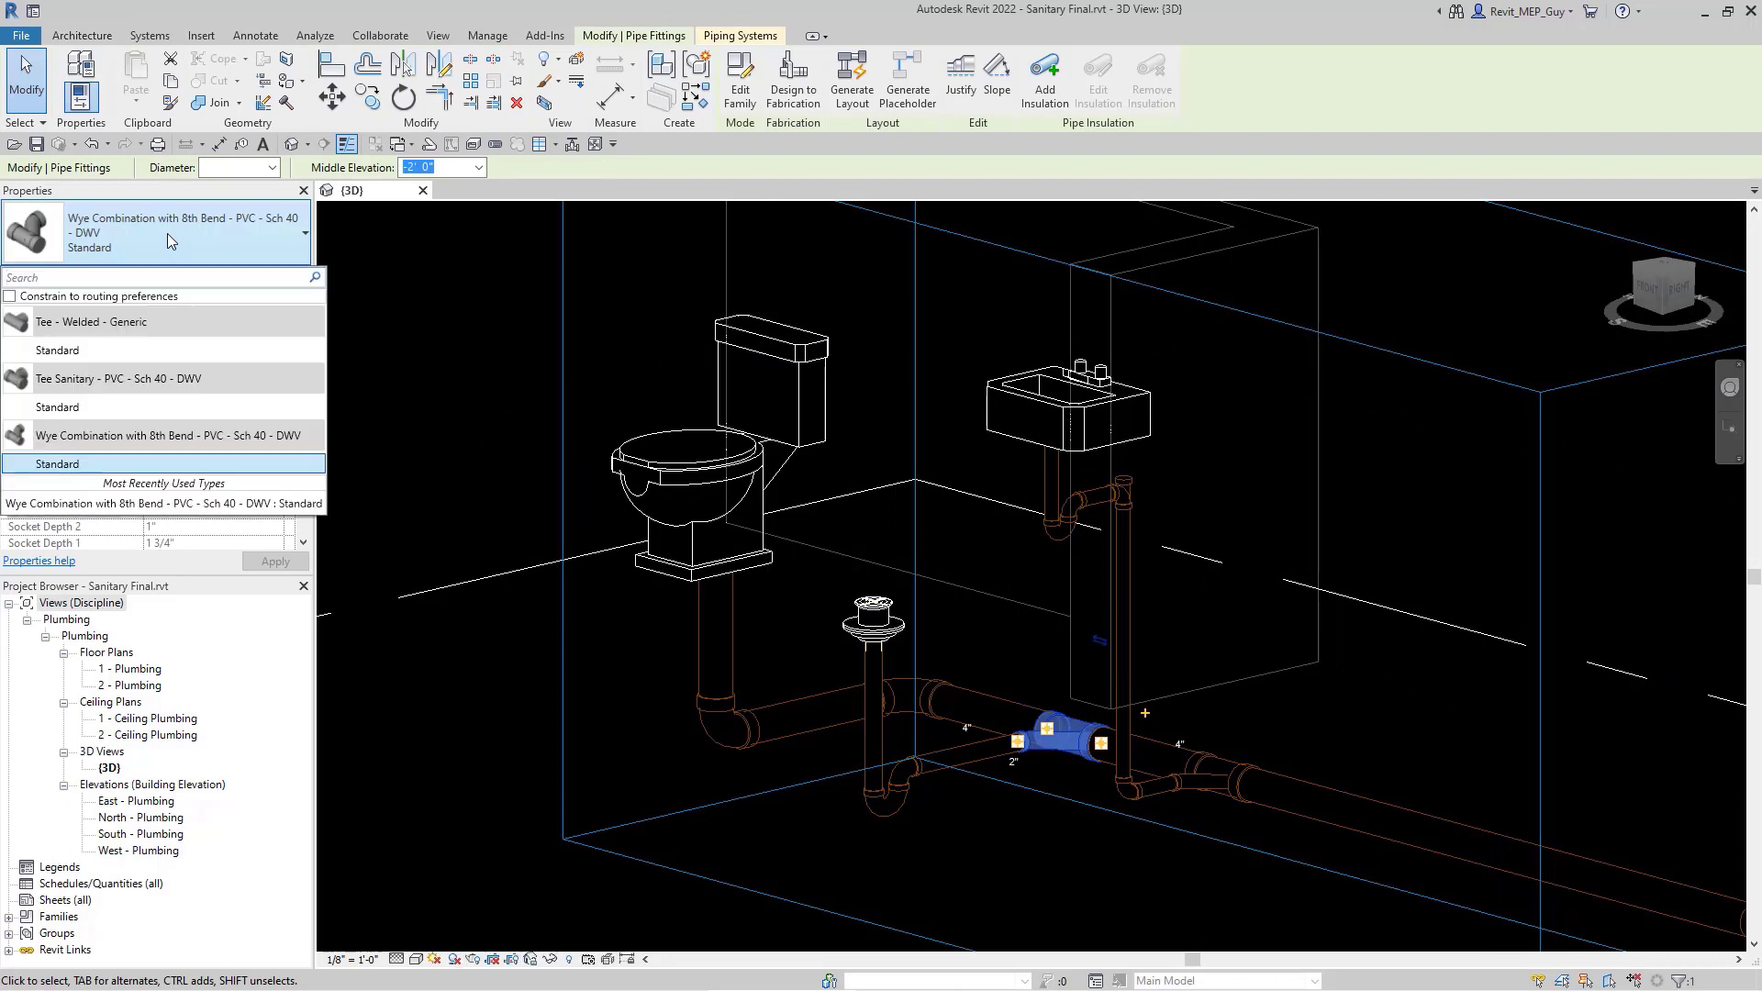
pyautogui.click(10, 297)
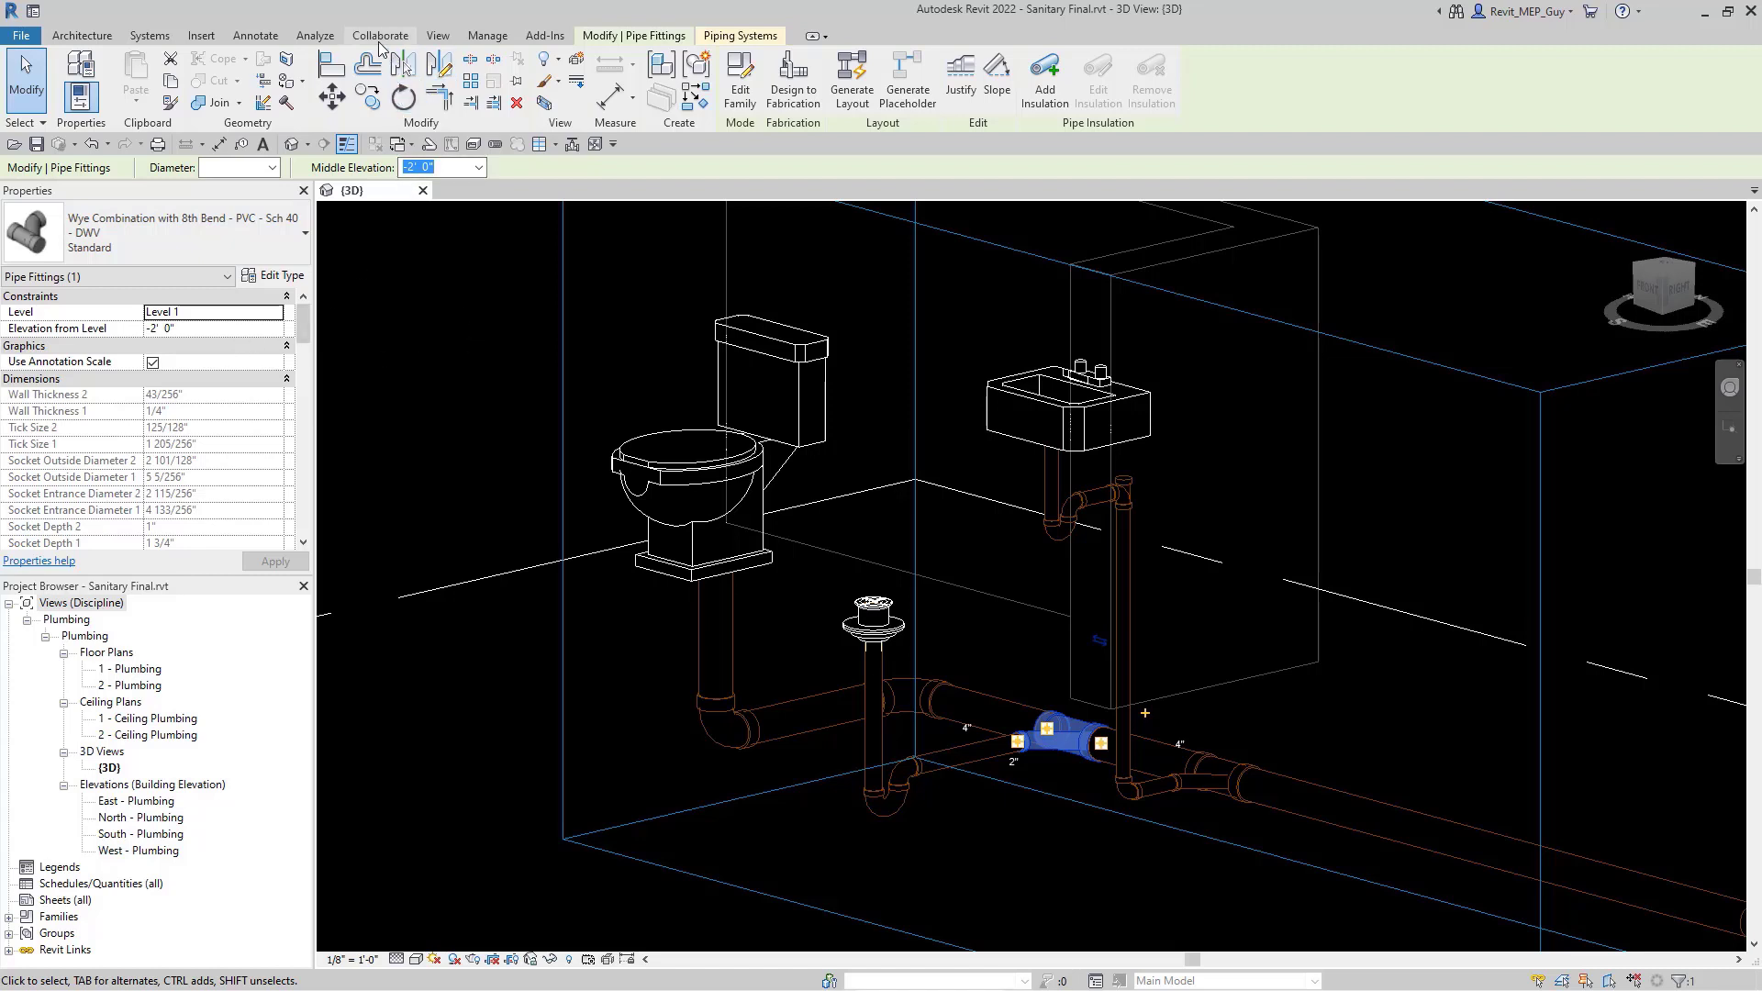
# In Mechanical Settings, restrict pipe fitting angles to specific angles, excluding 60°, 30°, 22.5° and 11.25° so only 90° and 45° are used.
pyautogui.click(488, 36)
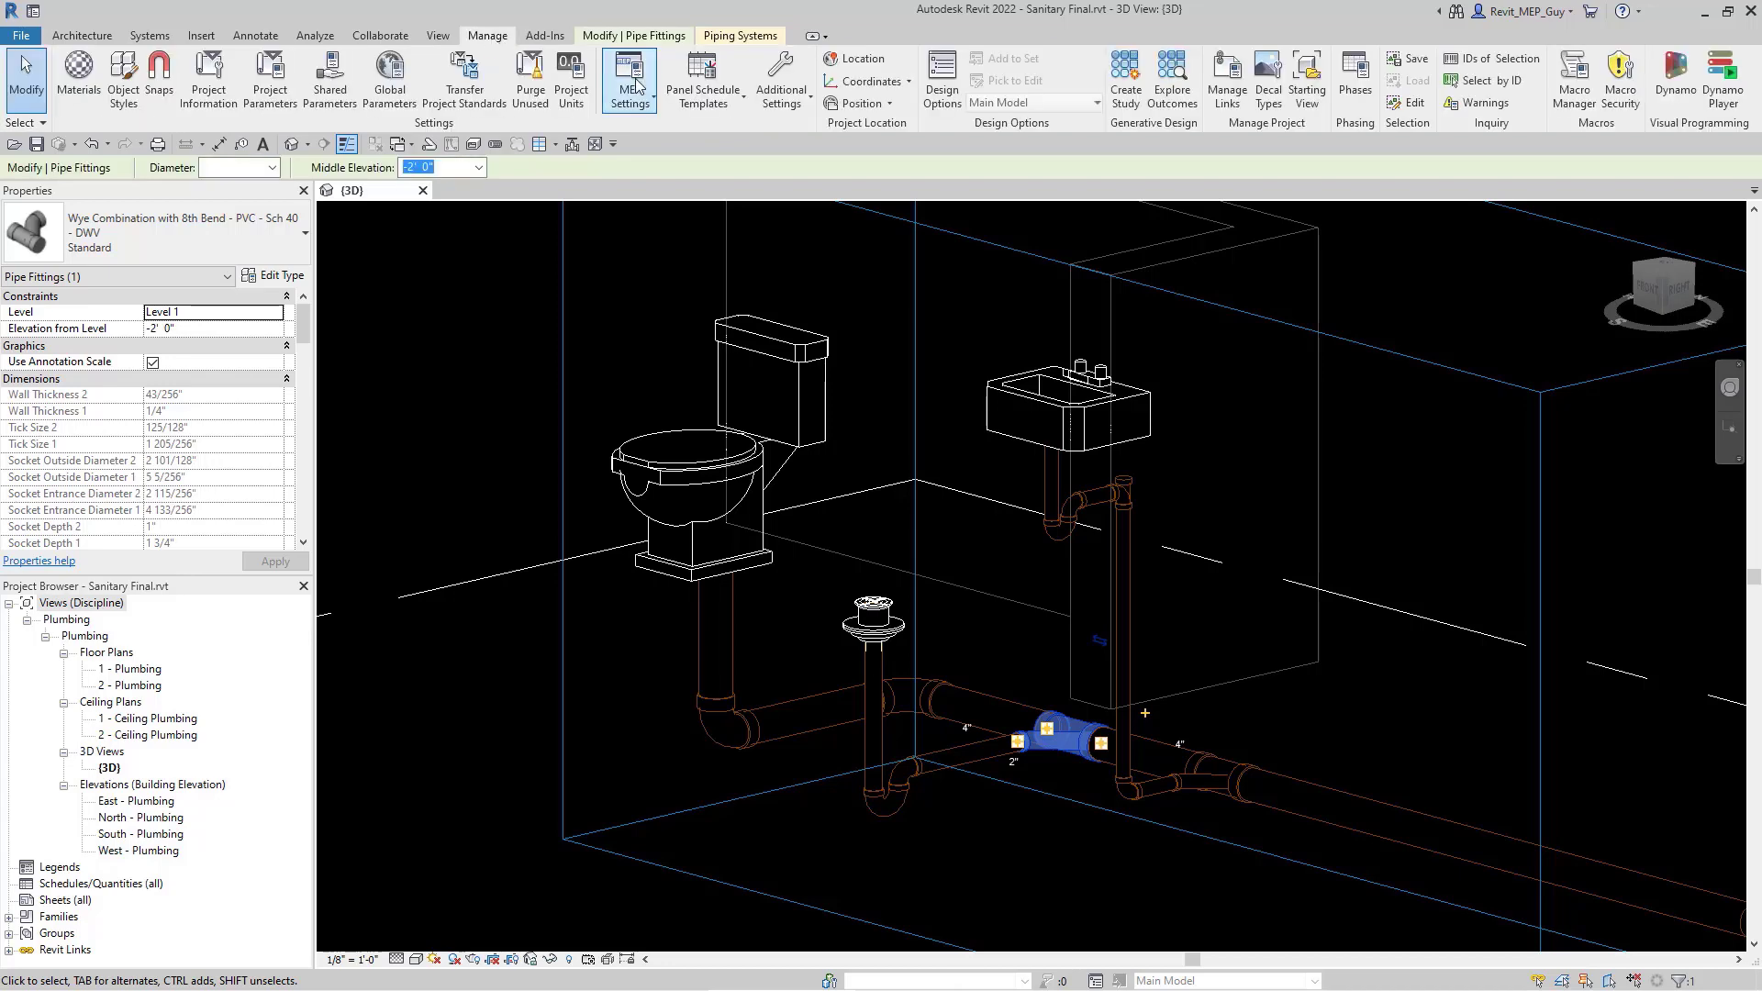
pyautogui.click(637, 84)
pyautogui.click(555, 133)
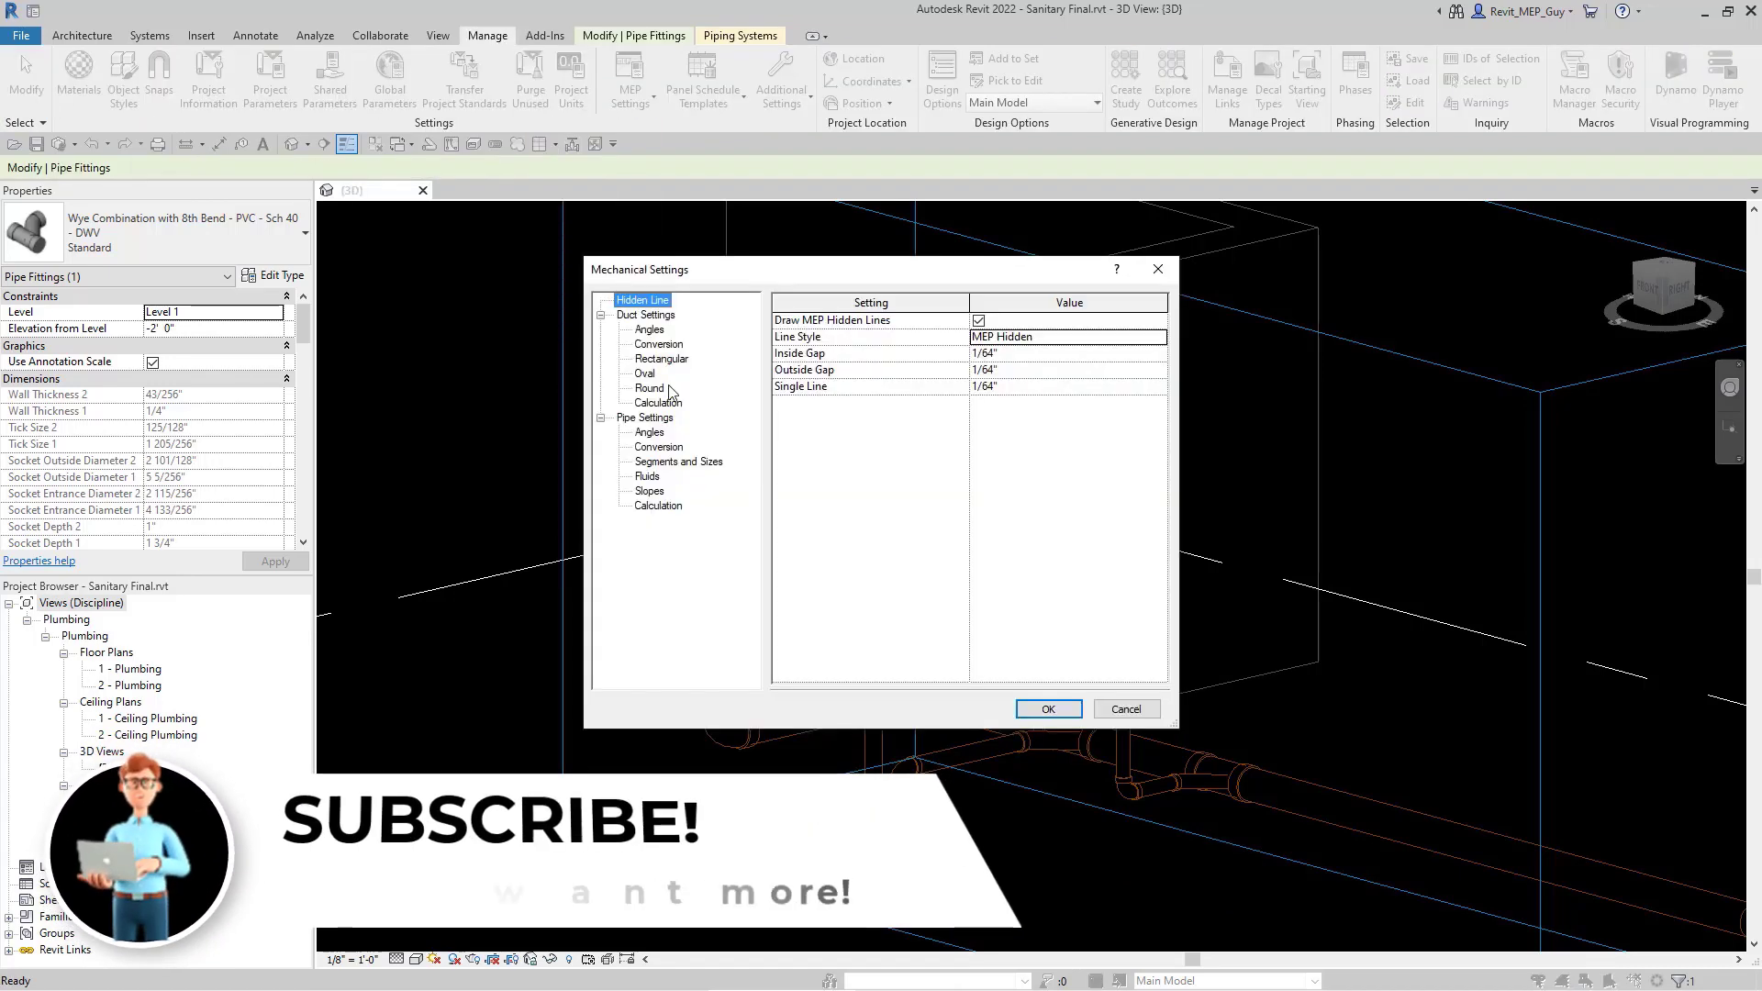
pyautogui.click(653, 434)
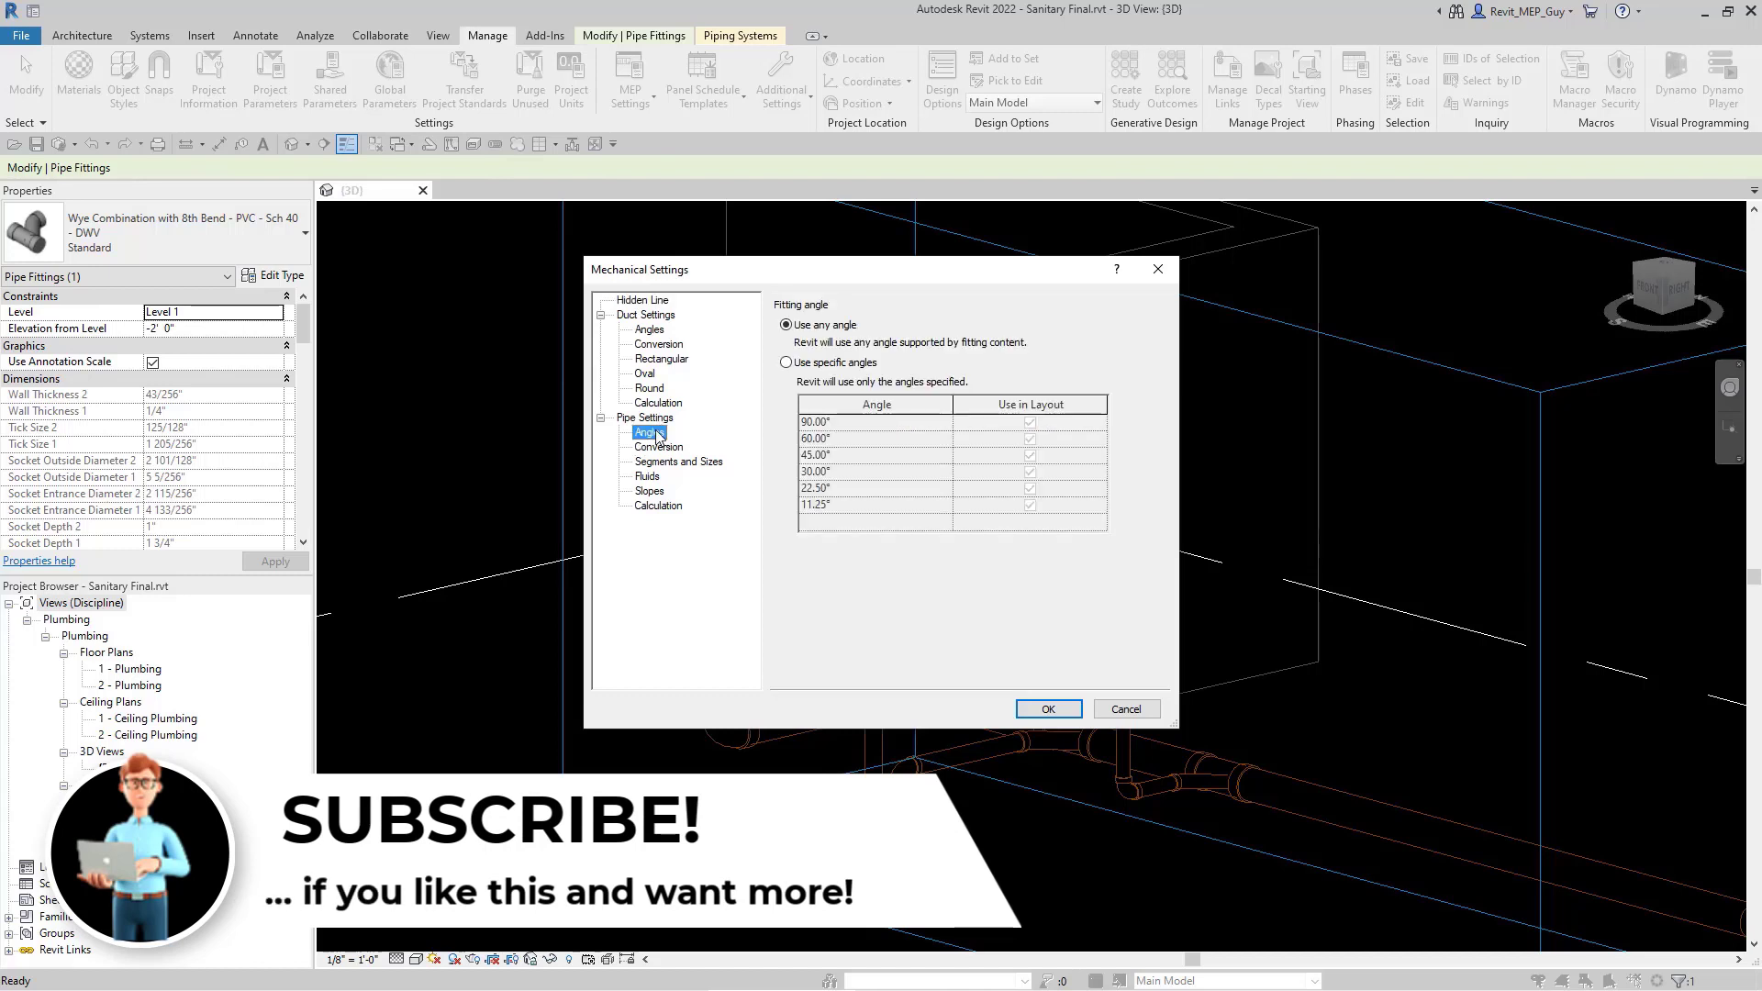
pyautogui.click(786, 363)
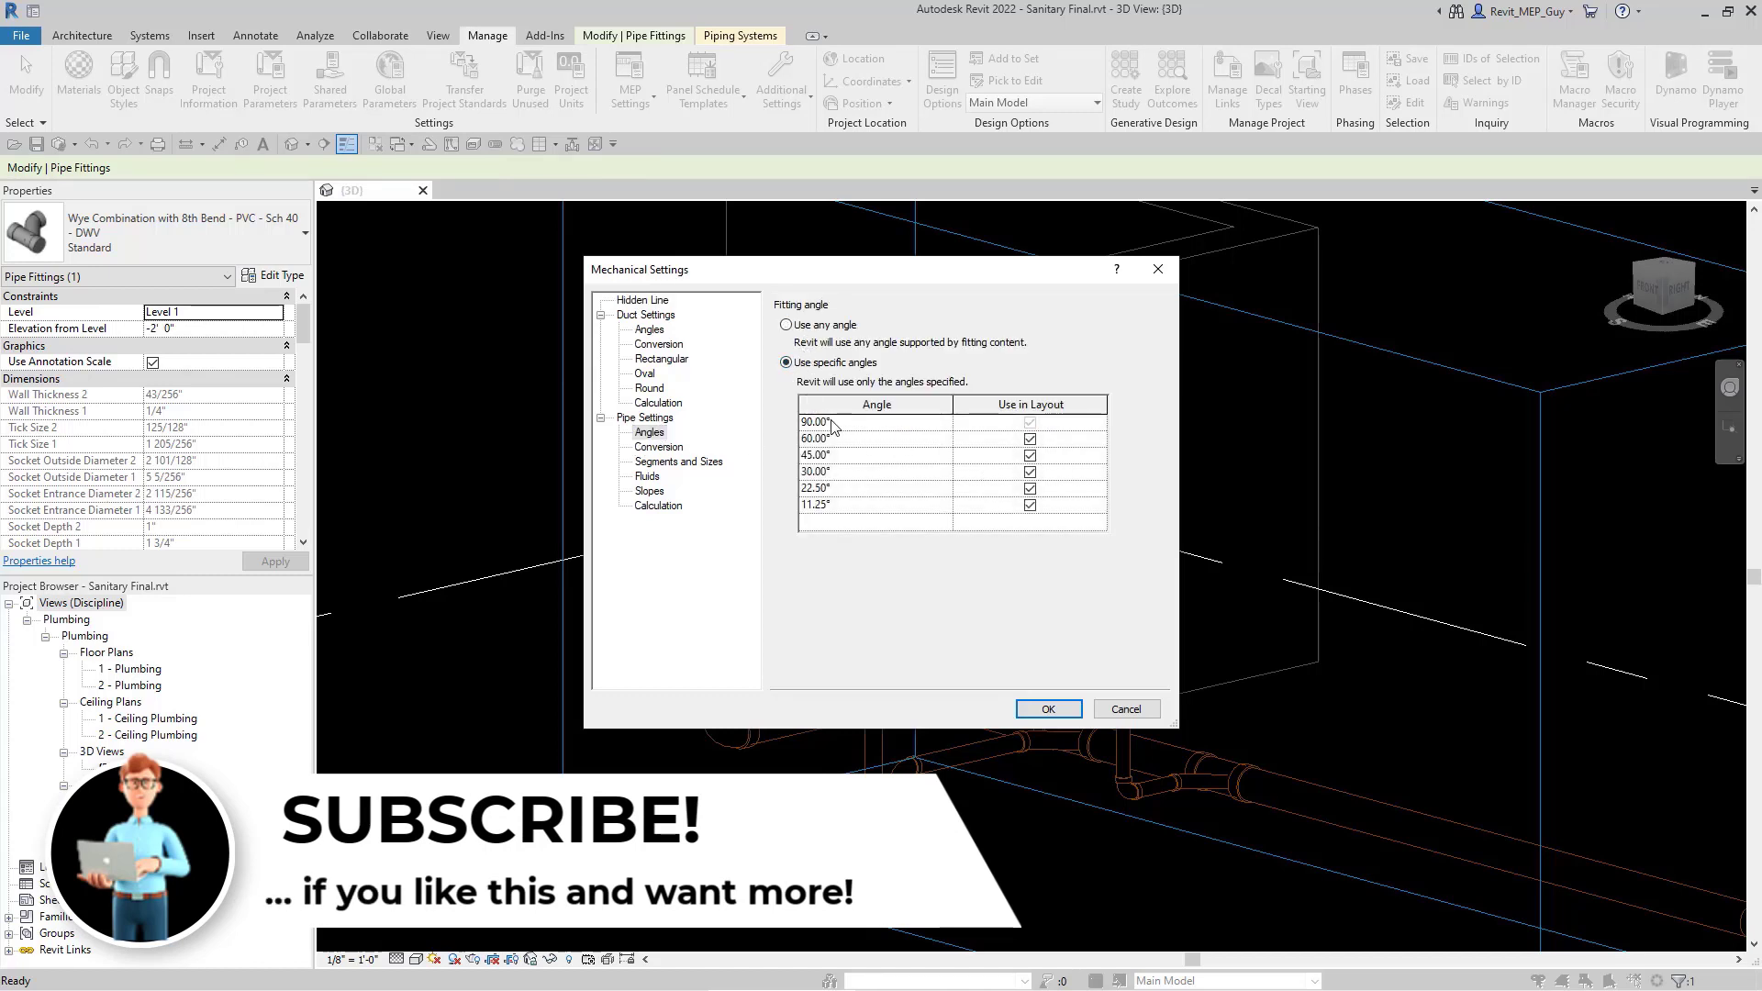
pyautogui.click(1030, 440)
pyautogui.click(1029, 472)
pyautogui.click(1029, 489)
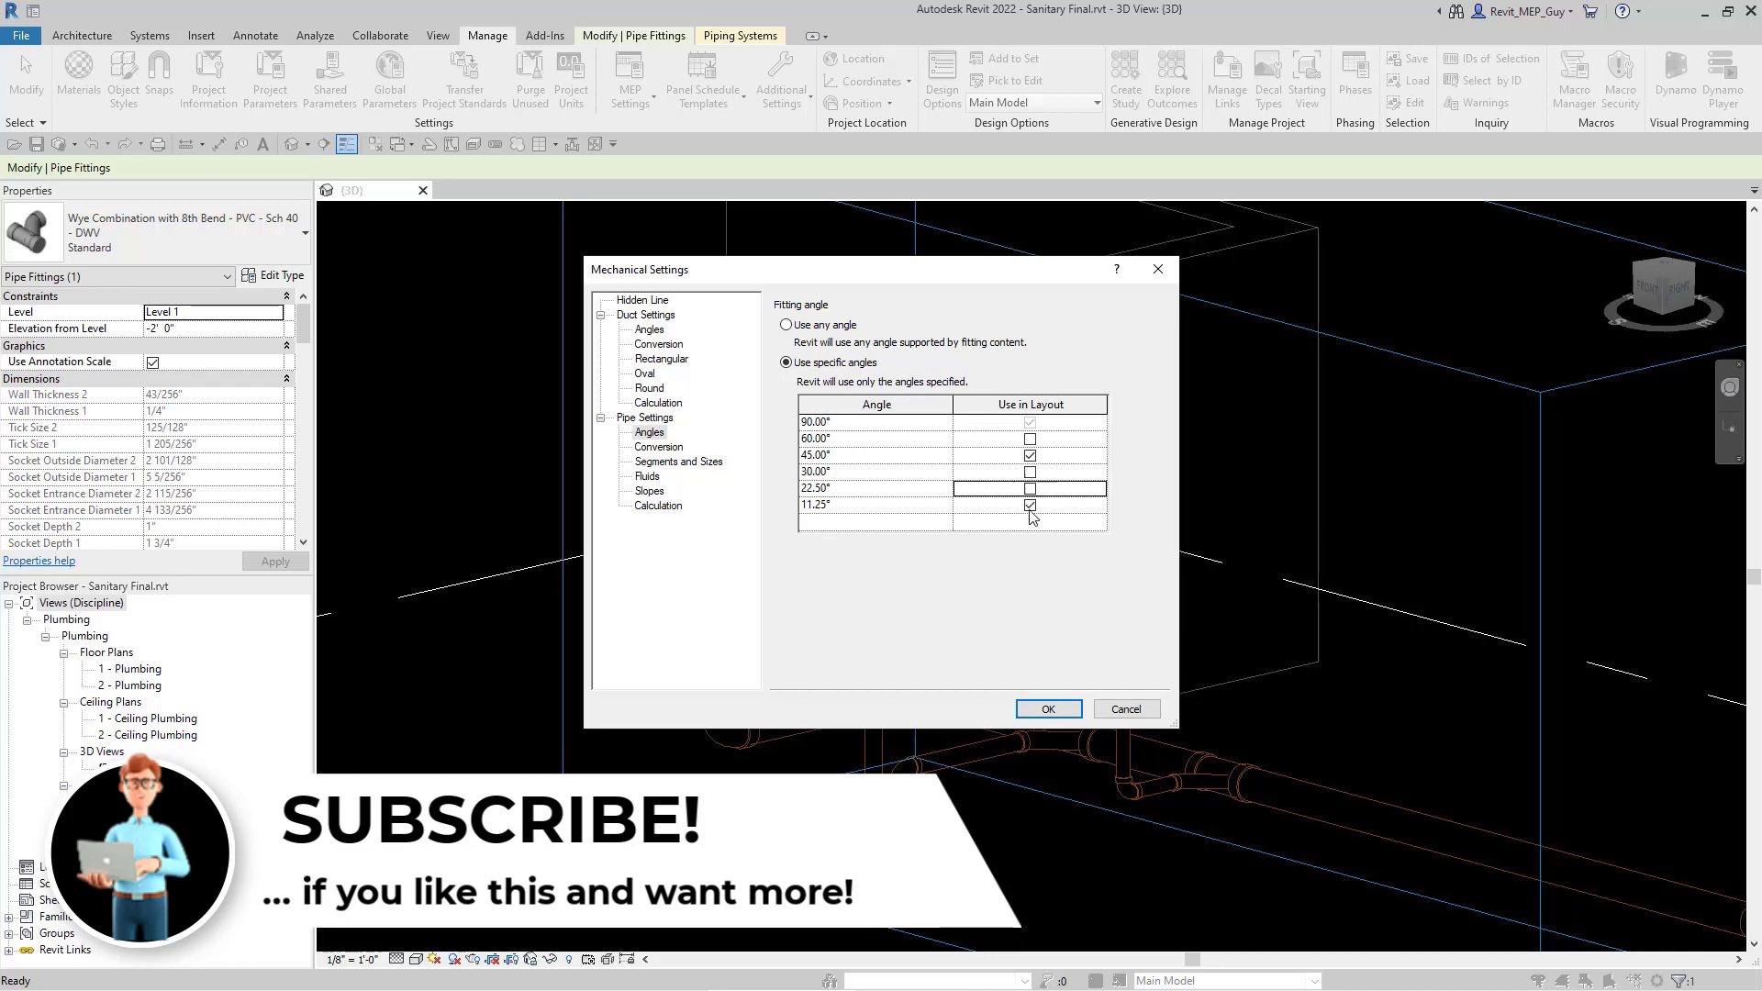
pyautogui.click(1030, 505)
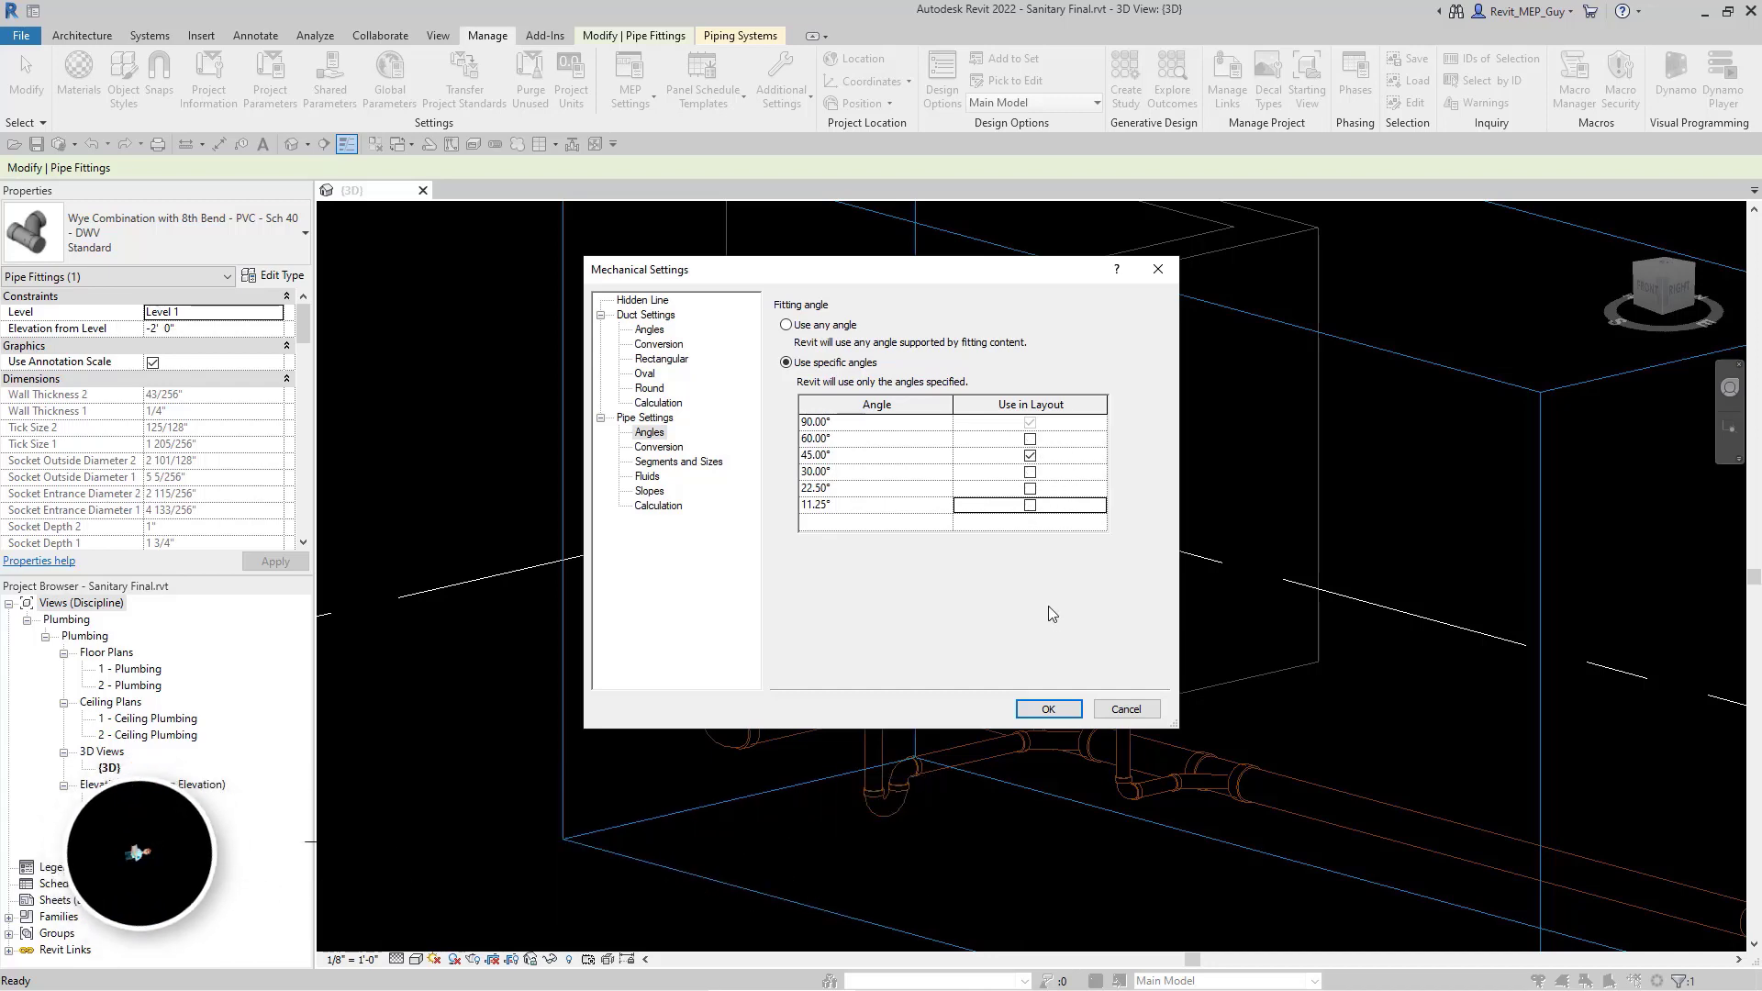
pyautogui.click(1047, 710)
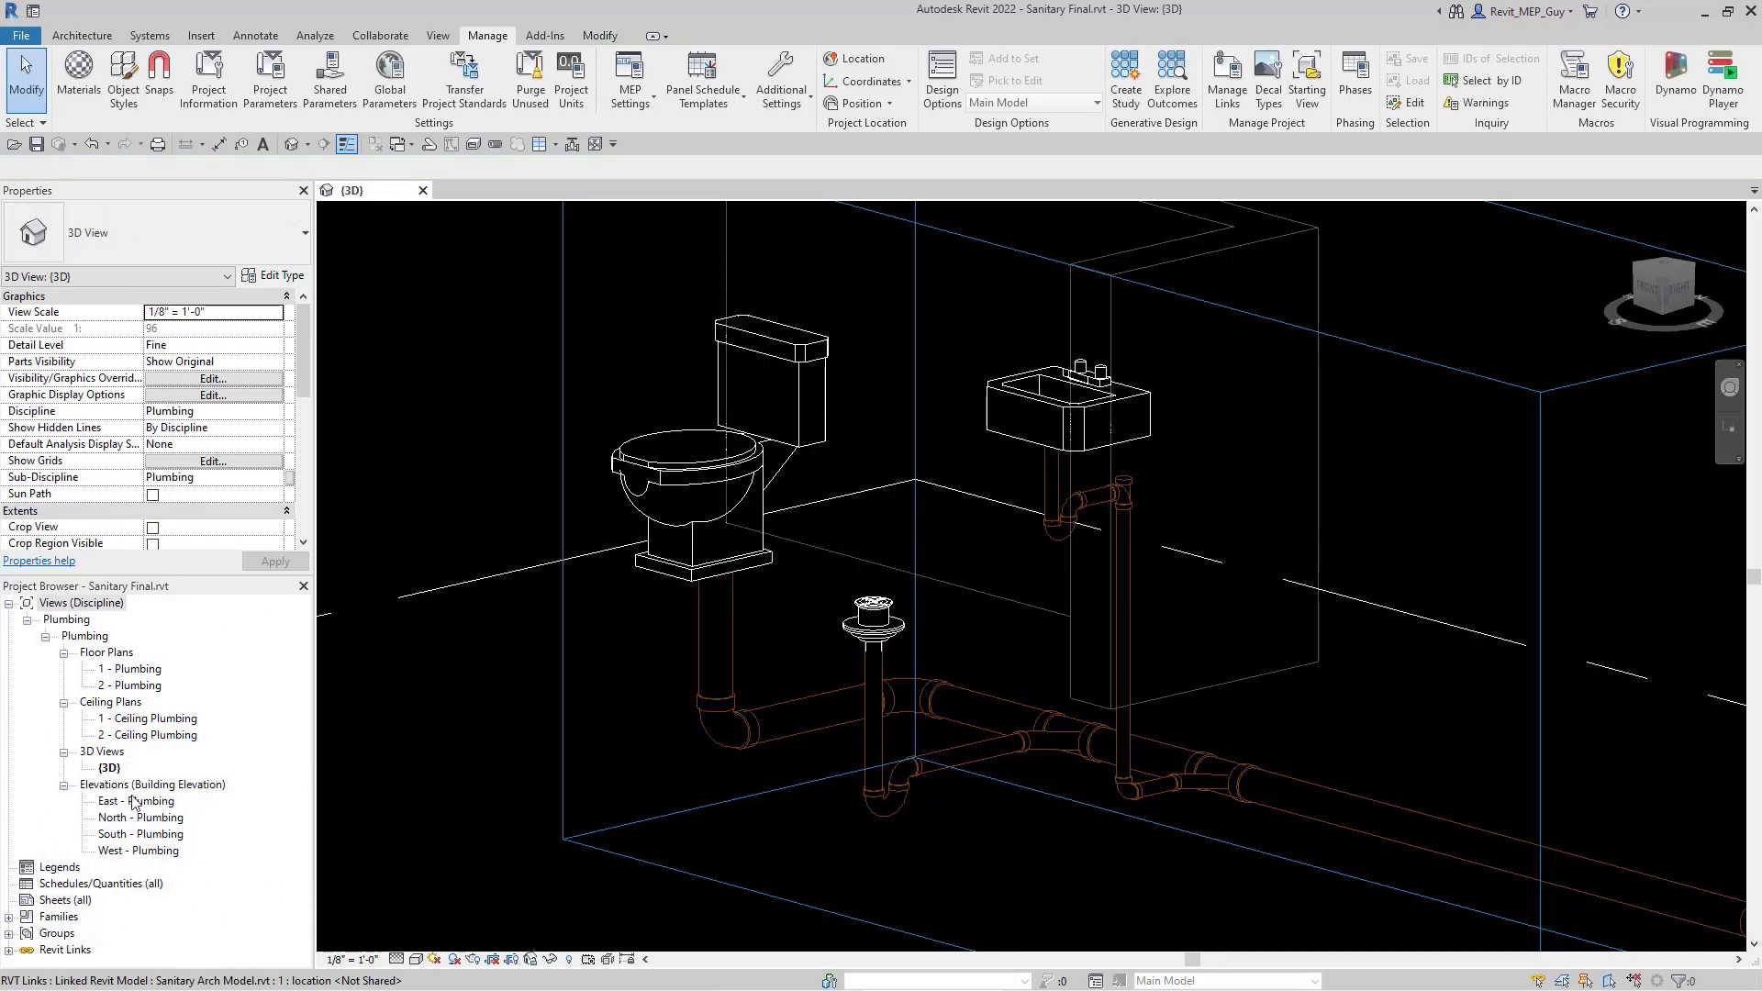
# In the 1 - Plumbing floor plan, draw a separate 4" PVC - DWV pipe run at -2' 0" above the main, with a 45° offset between two horizontal segments.
pyautogui.rightClick(1087, 483)
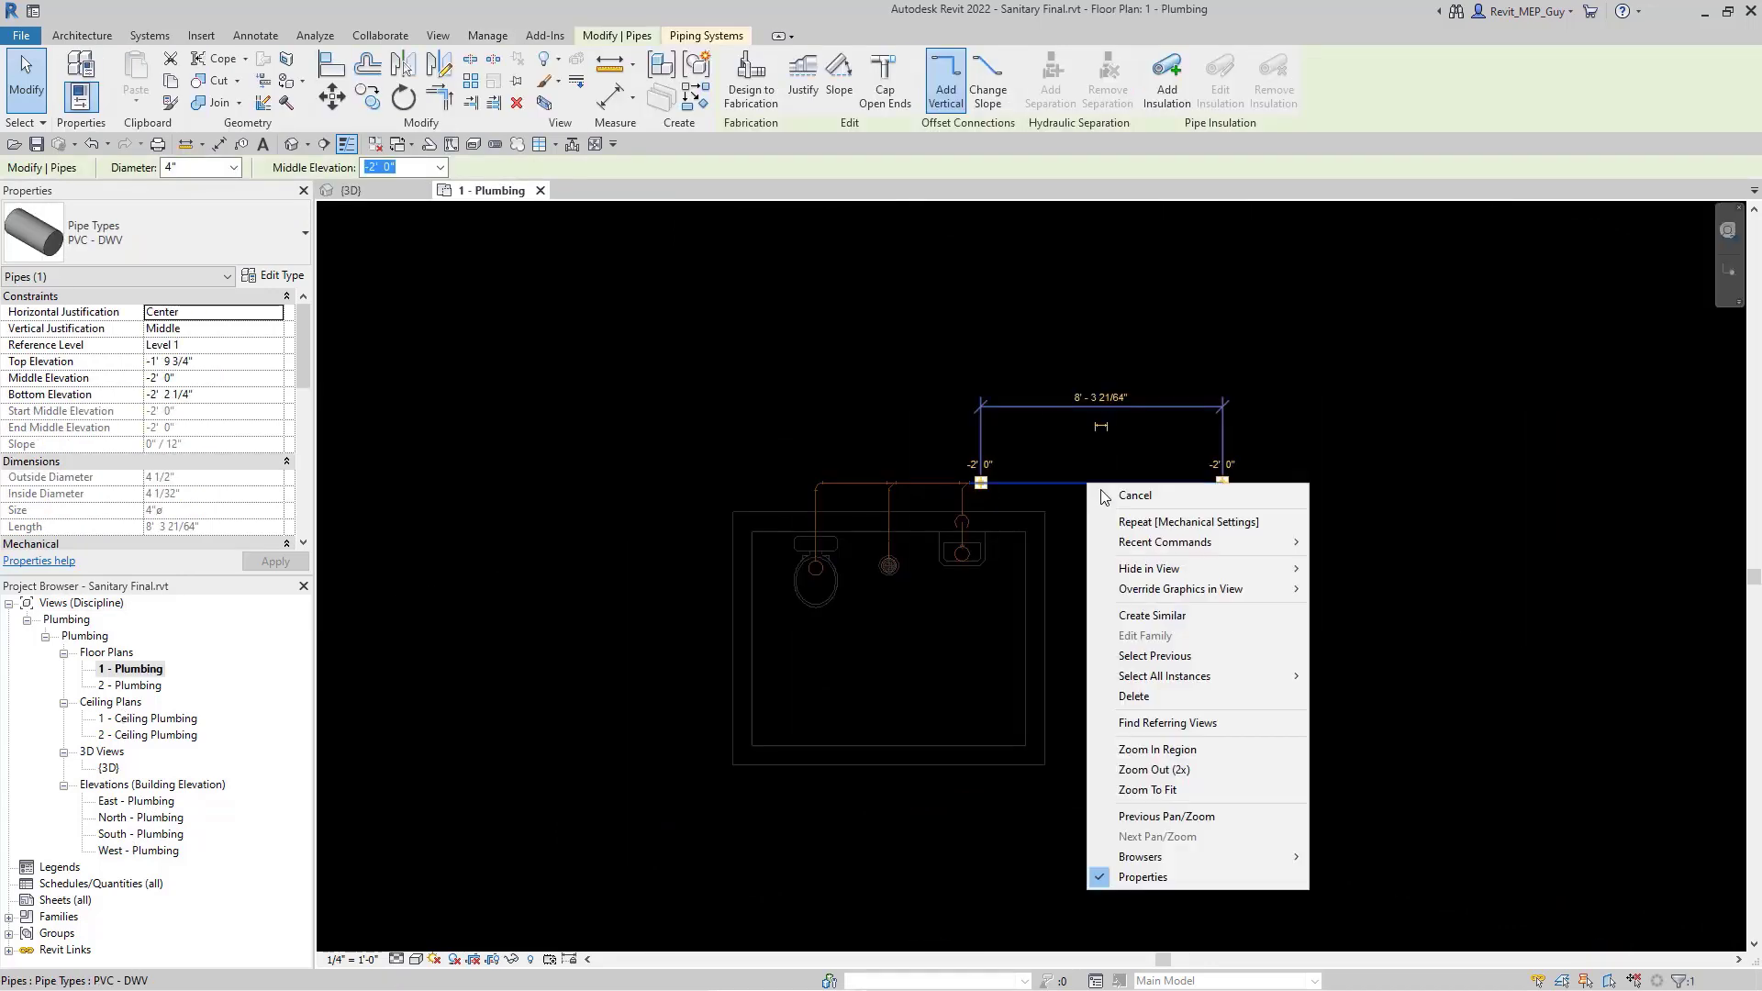
pyautogui.click(1152, 615)
pyautogui.click(854, 373)
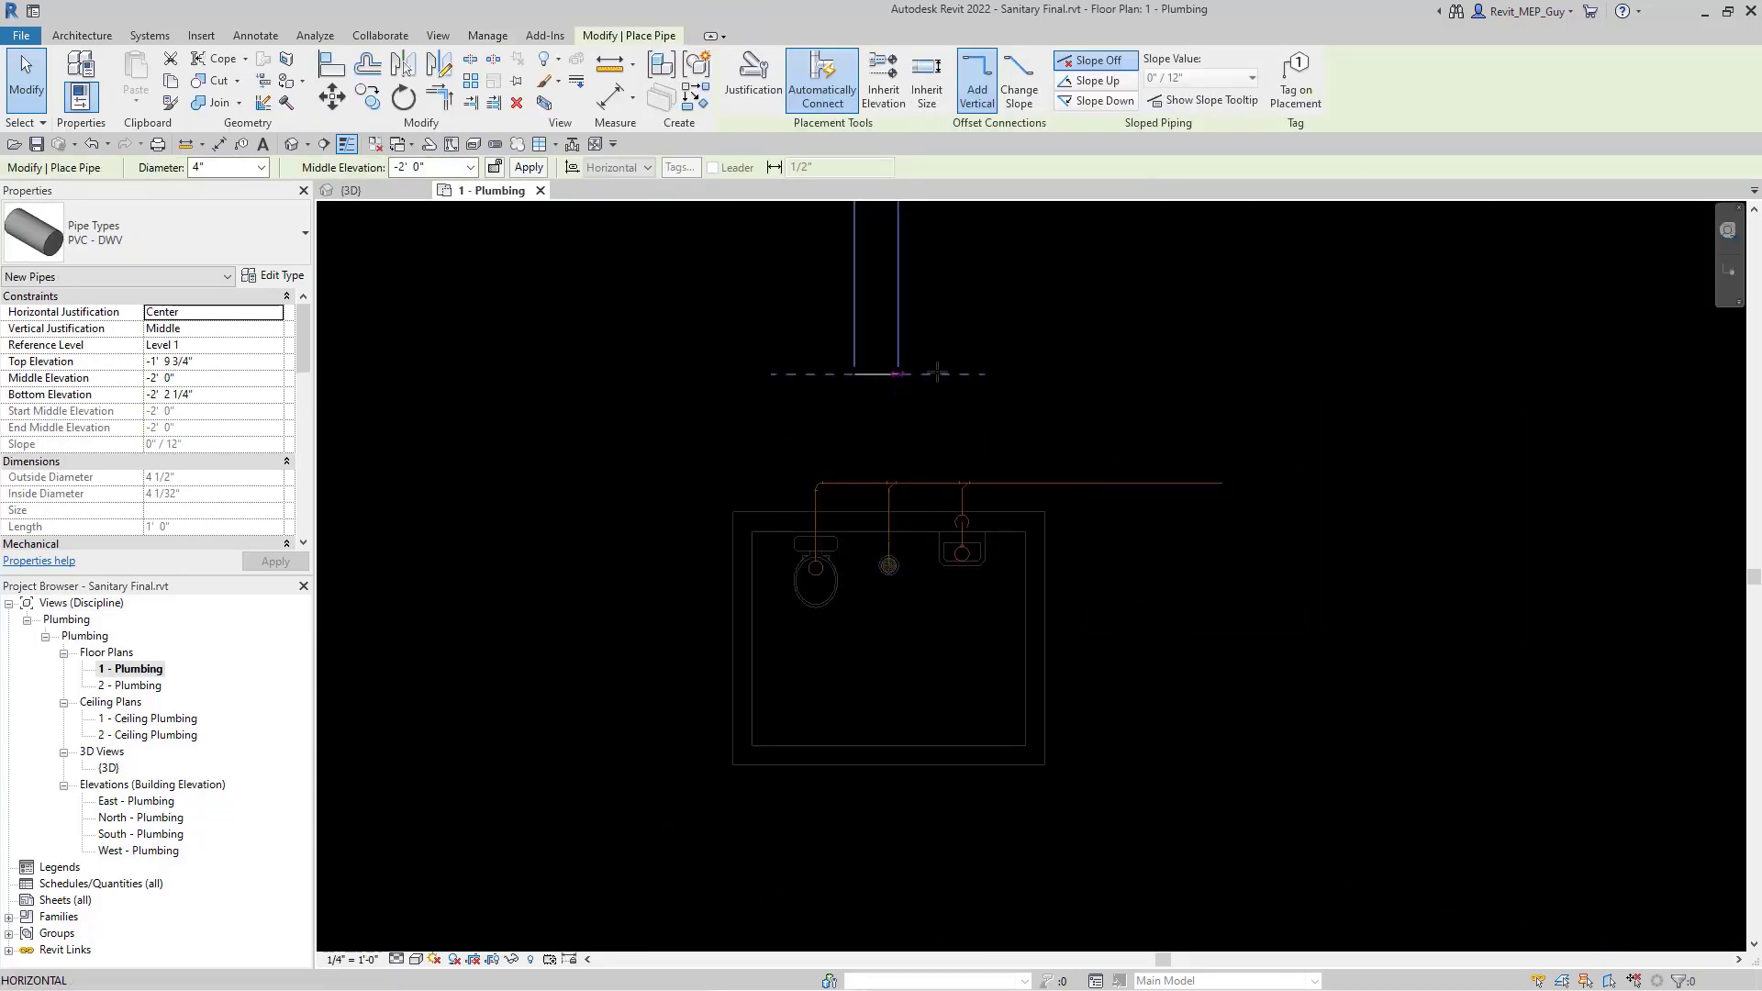
pyautogui.click(1014, 374)
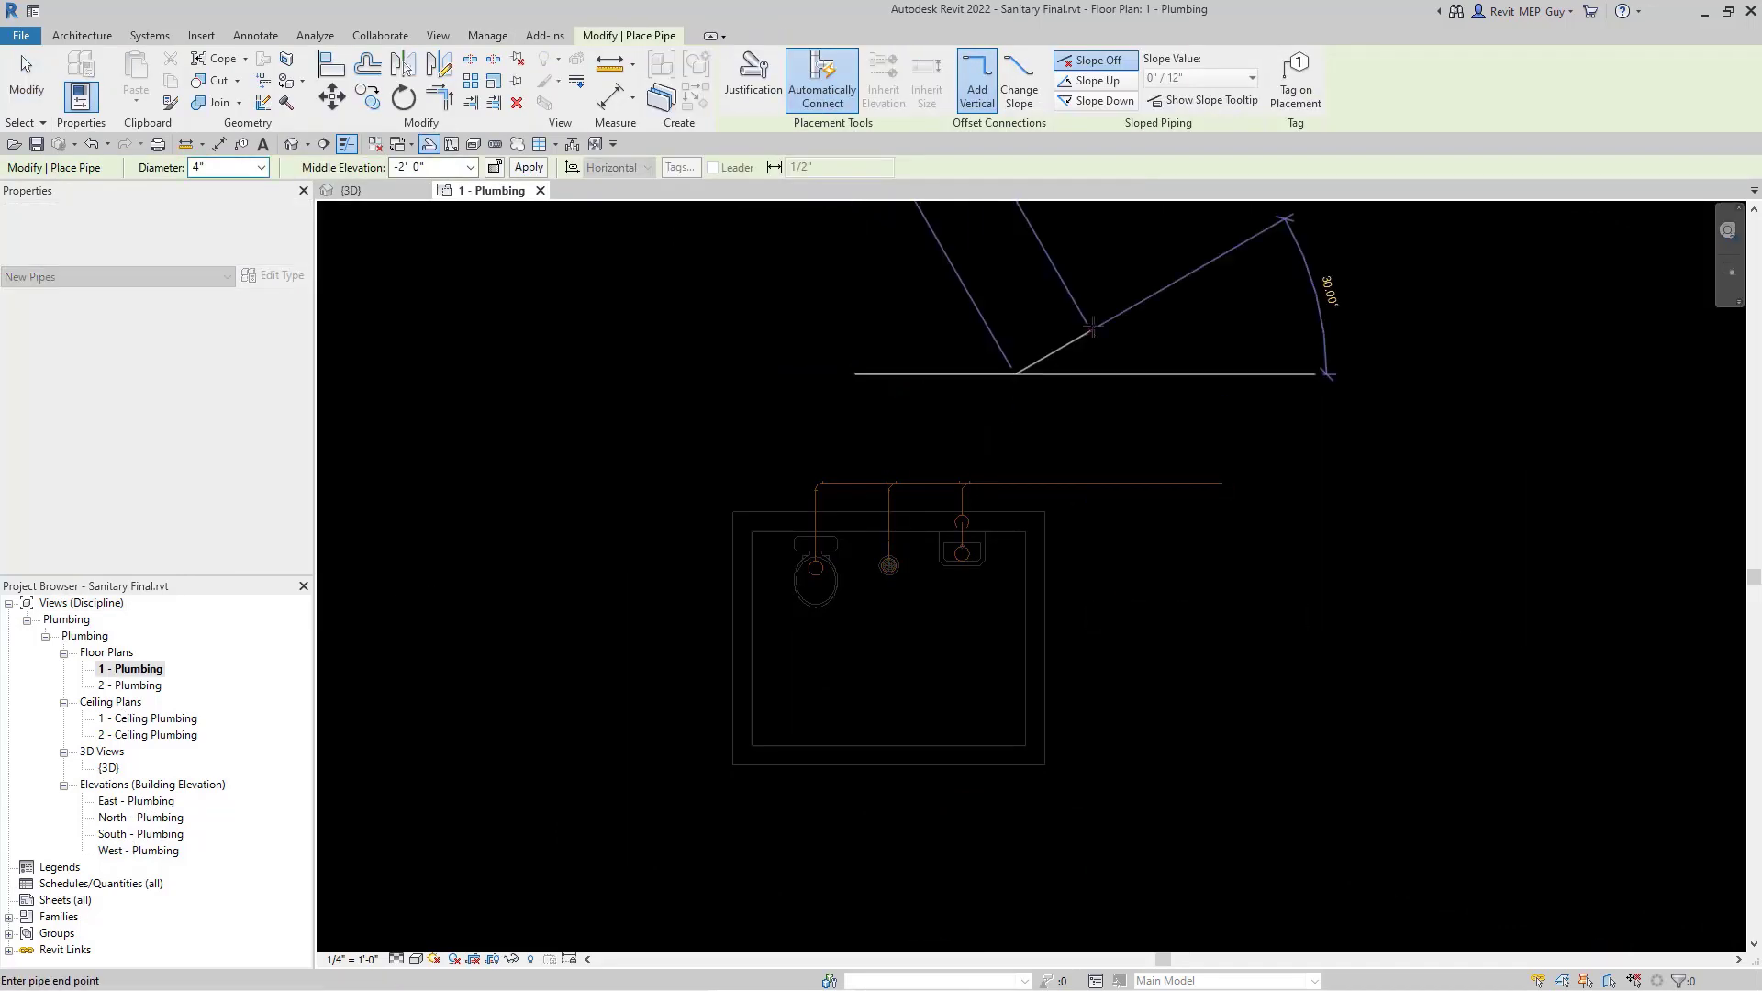
pyautogui.click(1092, 328)
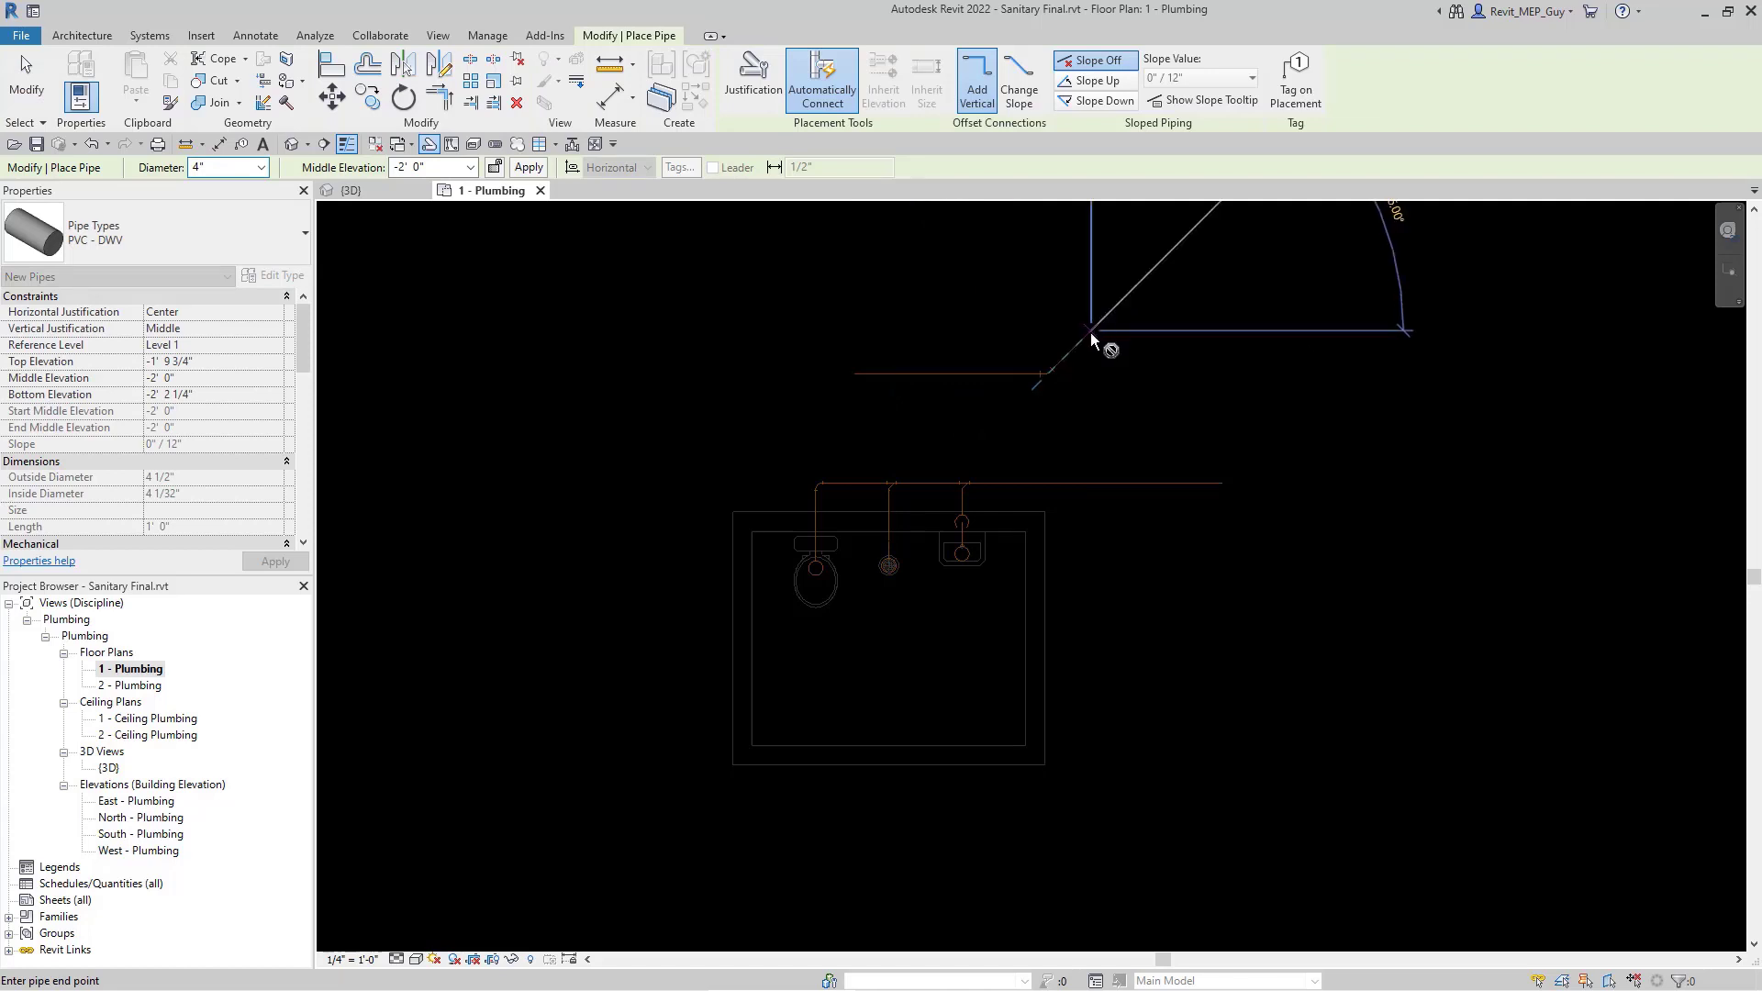
pyautogui.scroll(4, 1075, 353)
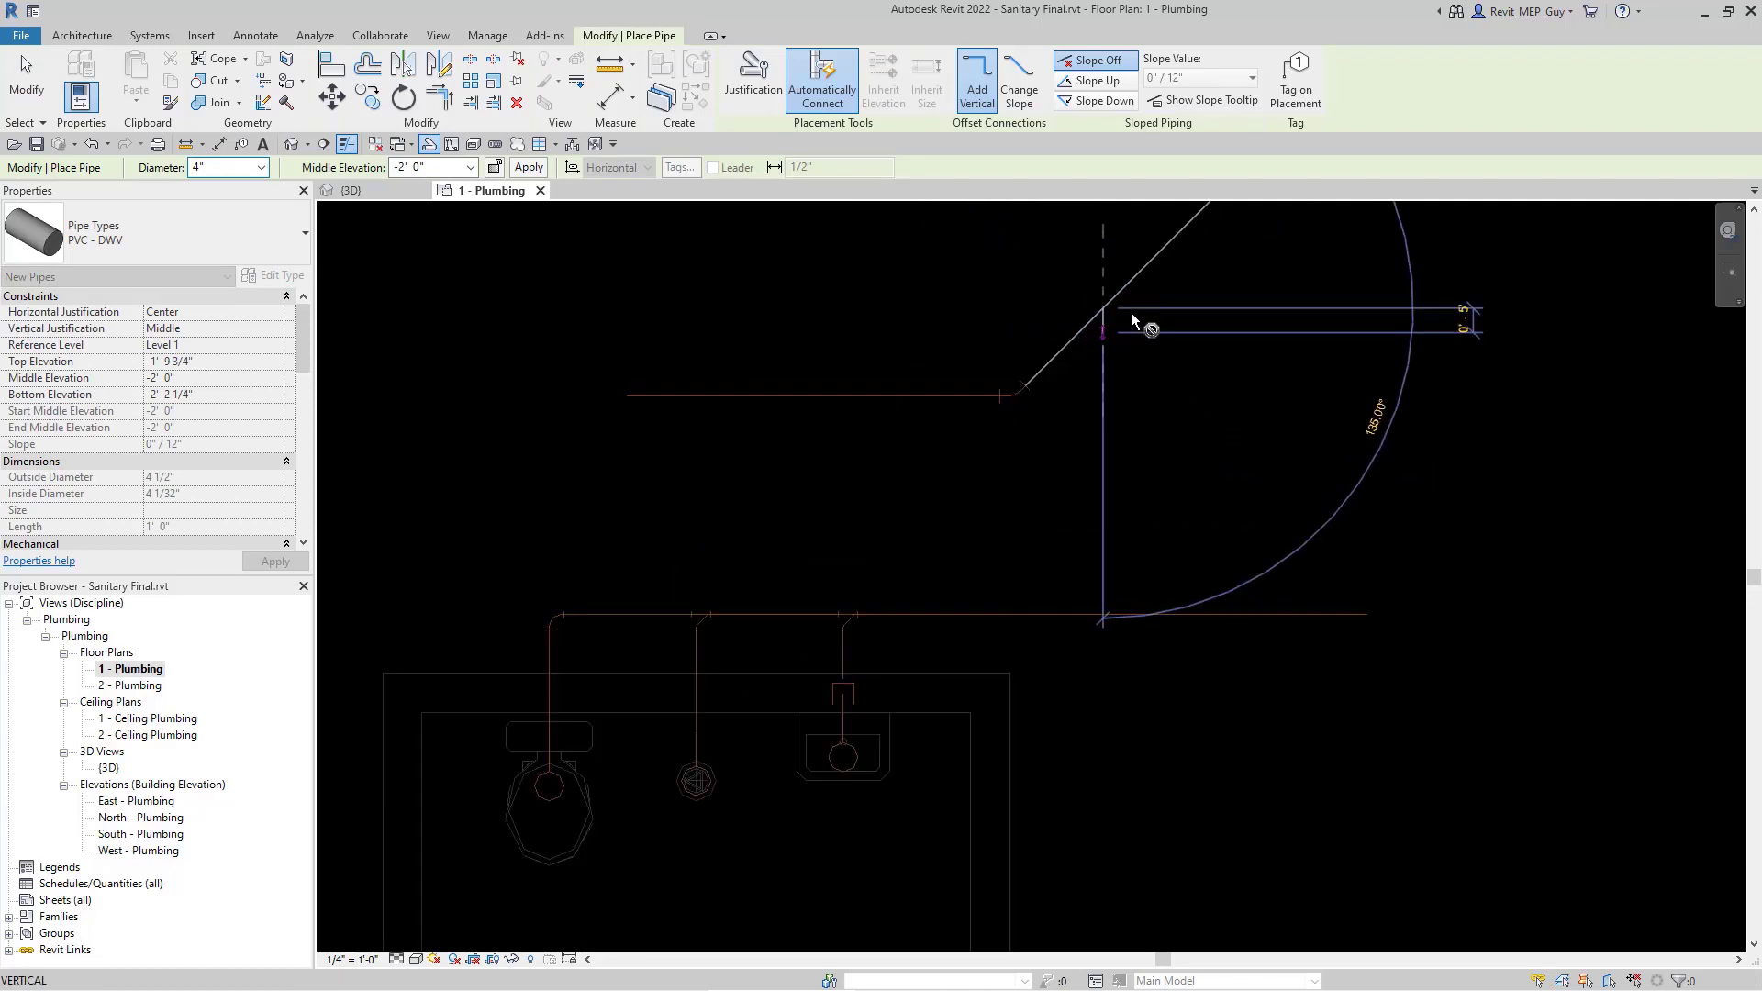
pyautogui.click(1245, 309)
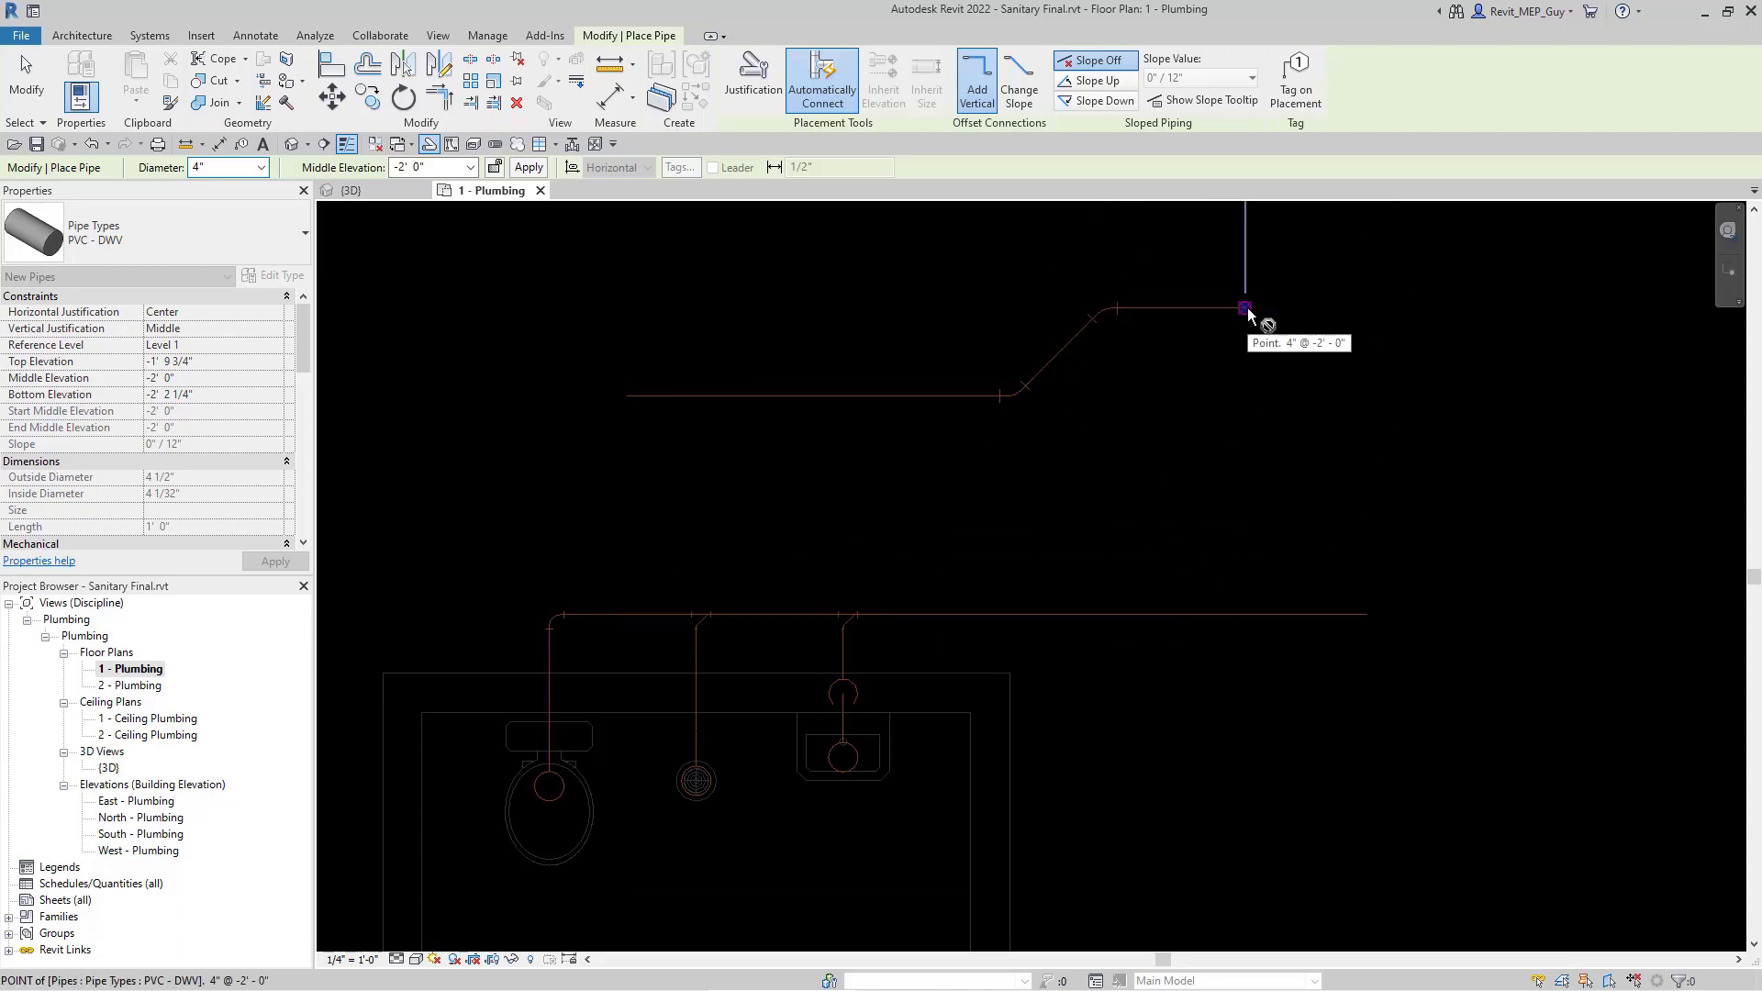
pyautogui.press('Escape')
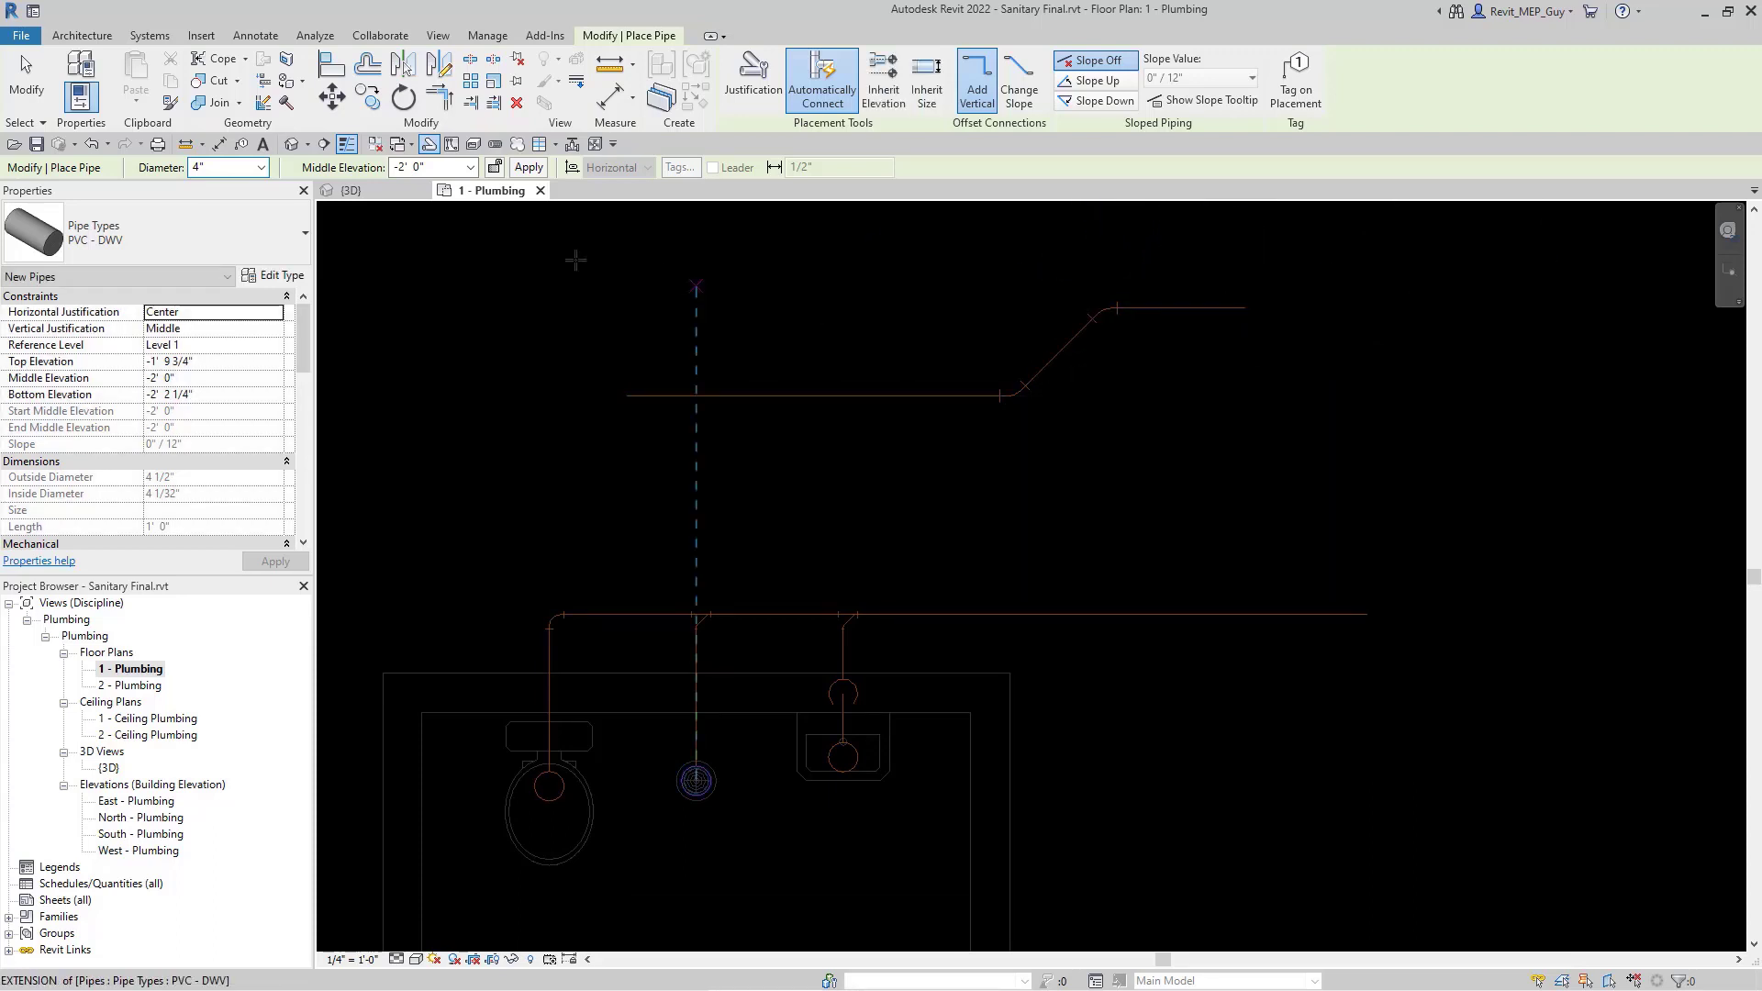
# Return to the 3D view and open the family of the sink's P-trap for editing.
pyautogui.click(378, 192)
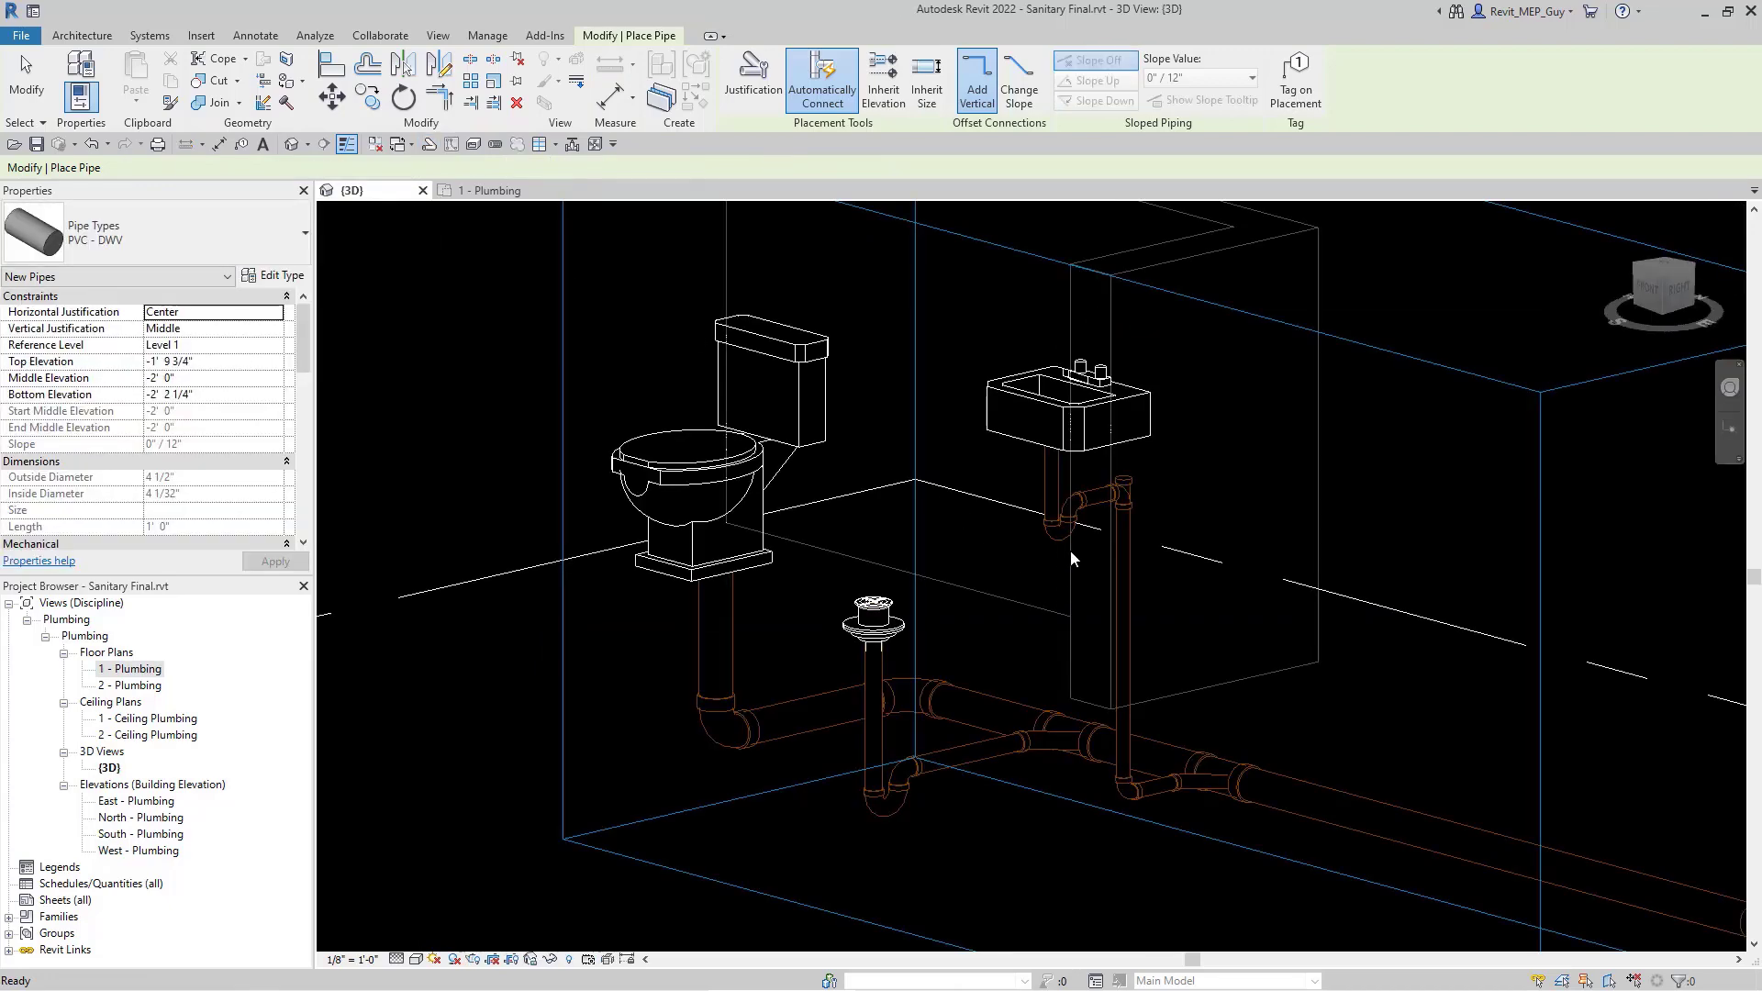
pyautogui.scroll(5, 1075, 543)
pyautogui.press('Escape')
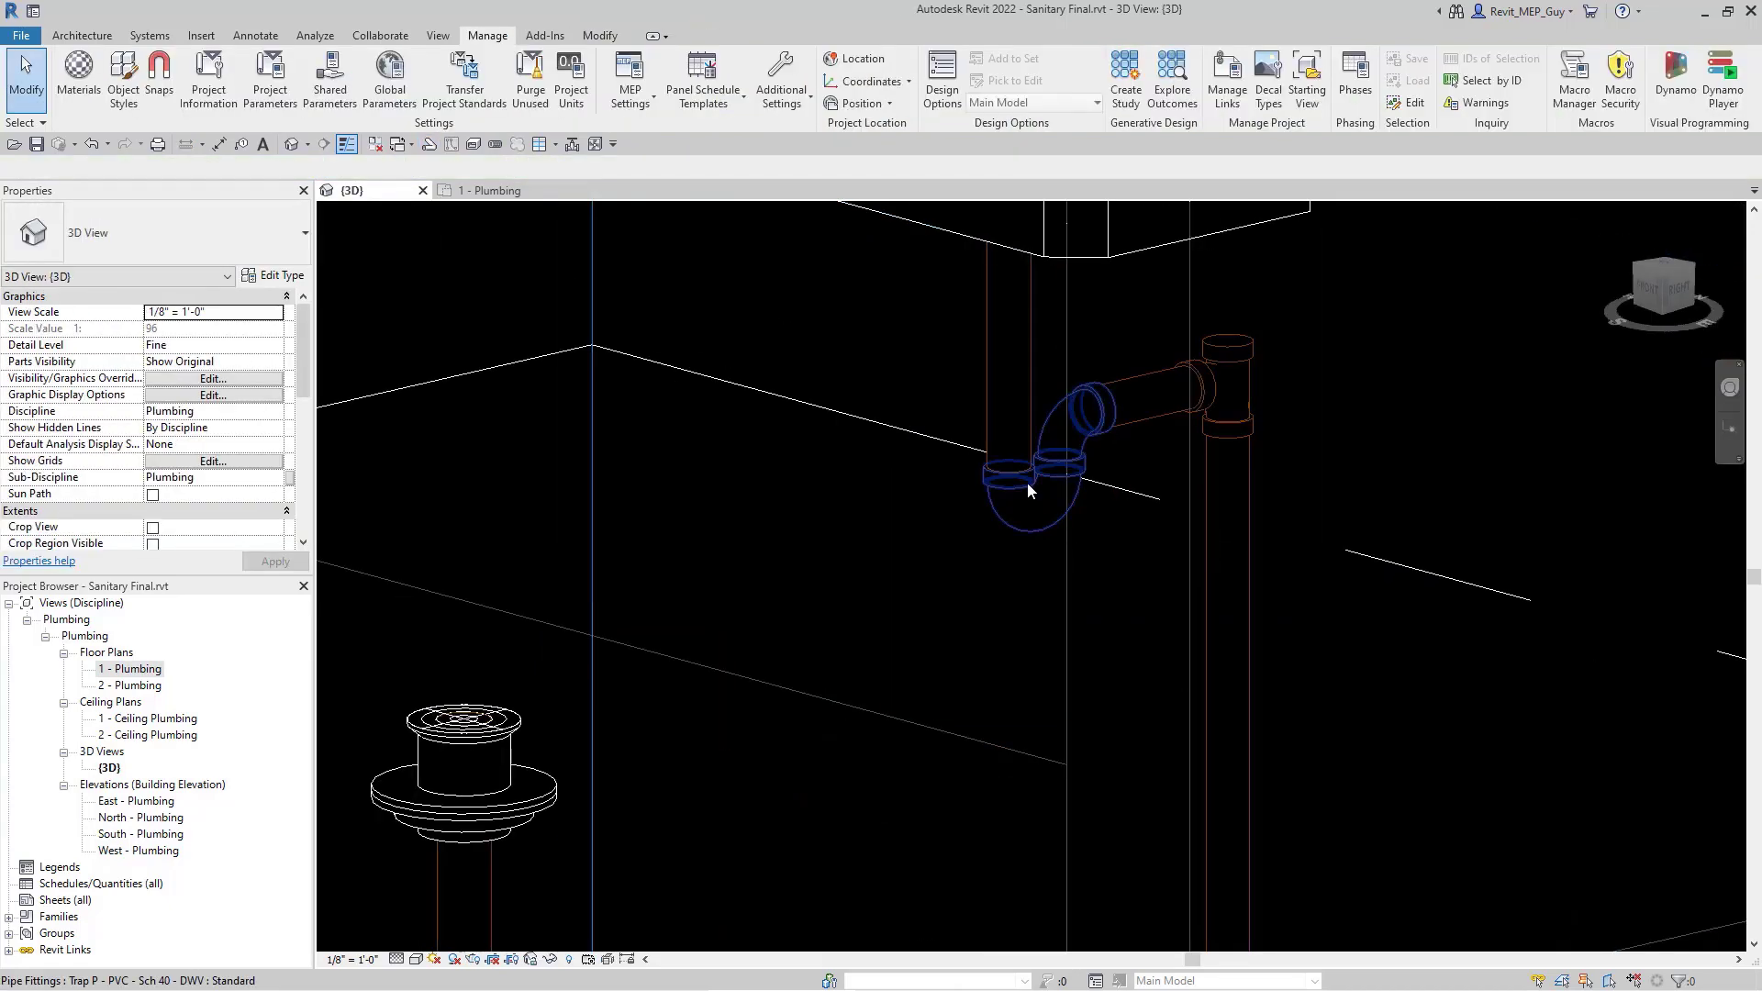
pyautogui.click(1027, 489)
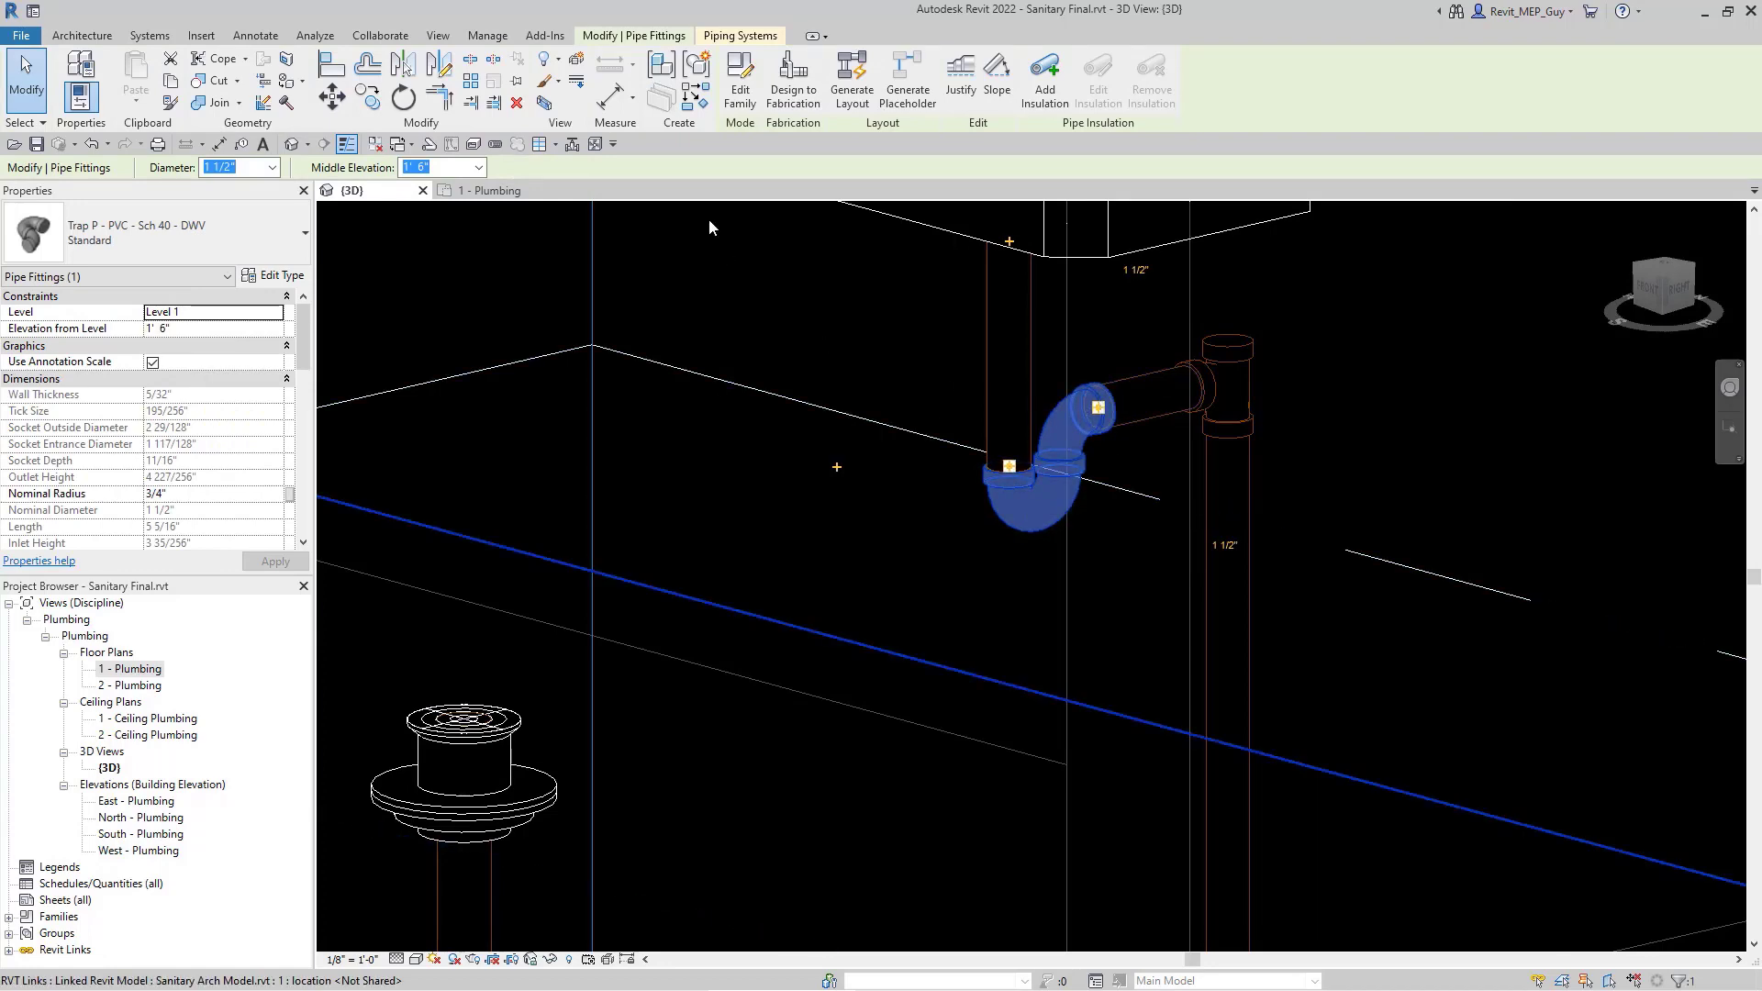
pyautogui.click(741, 92)
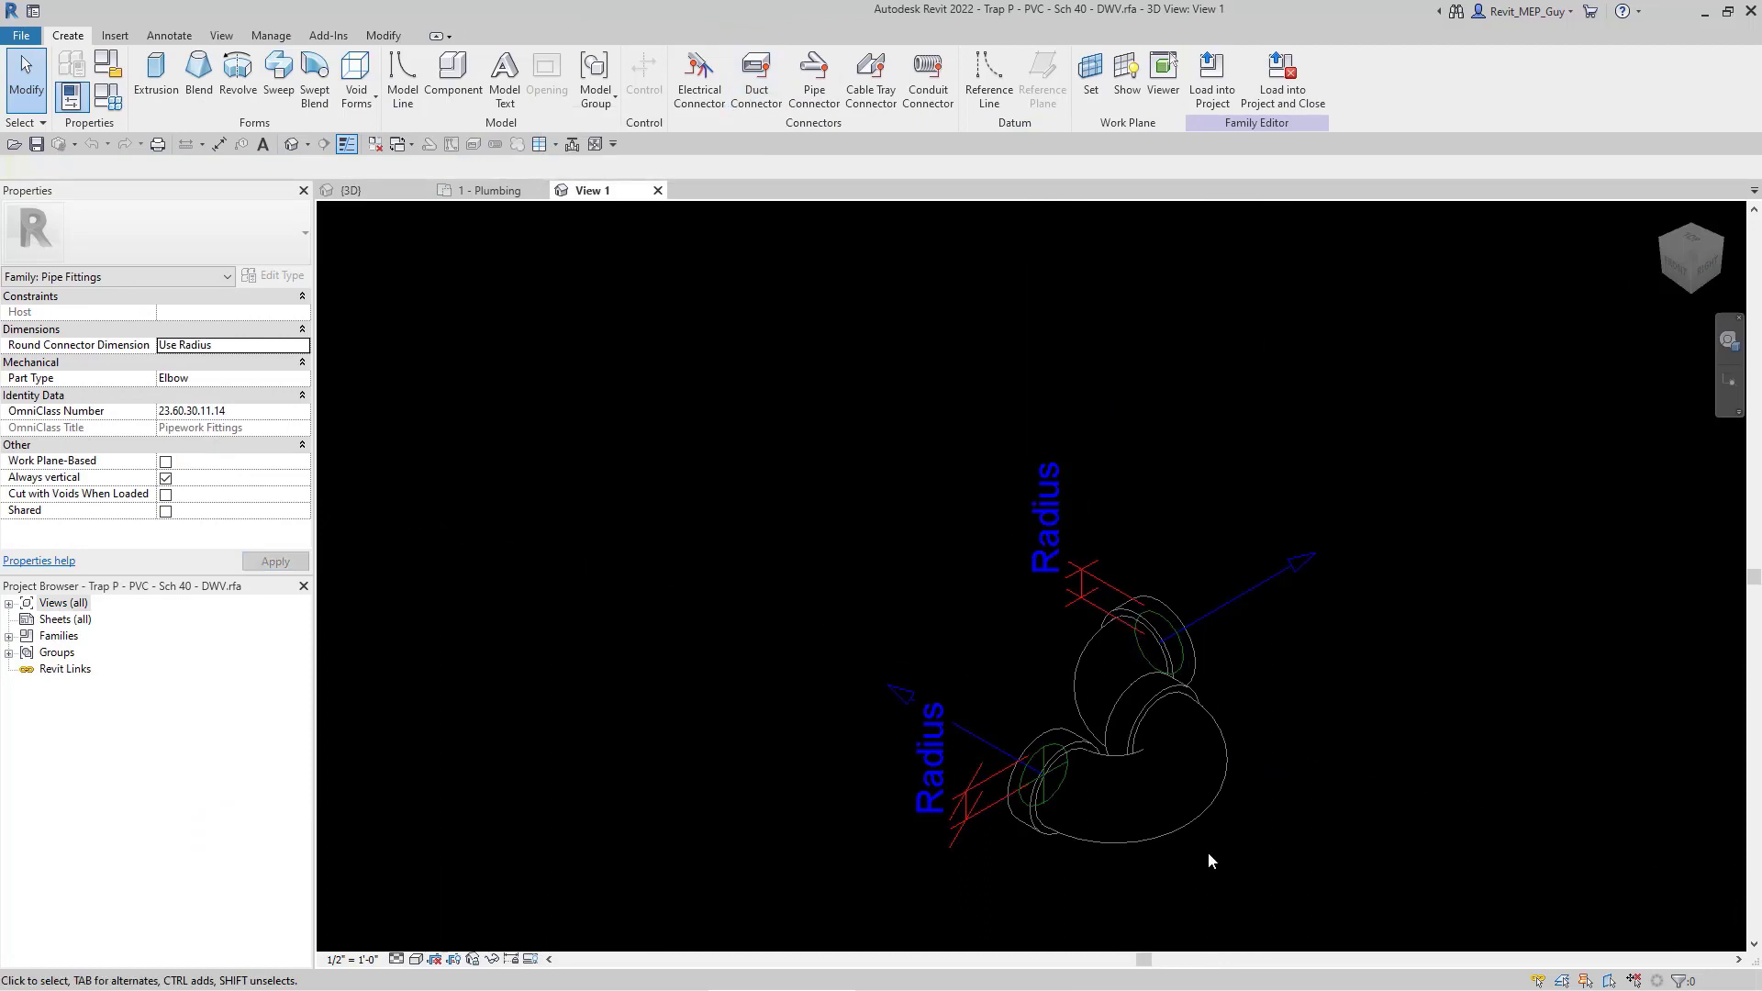
# Try Multi Port as the trap family's Part Type in Family Category and Parameters, and set it back to Elbow.
pyautogui.click(107, 71)
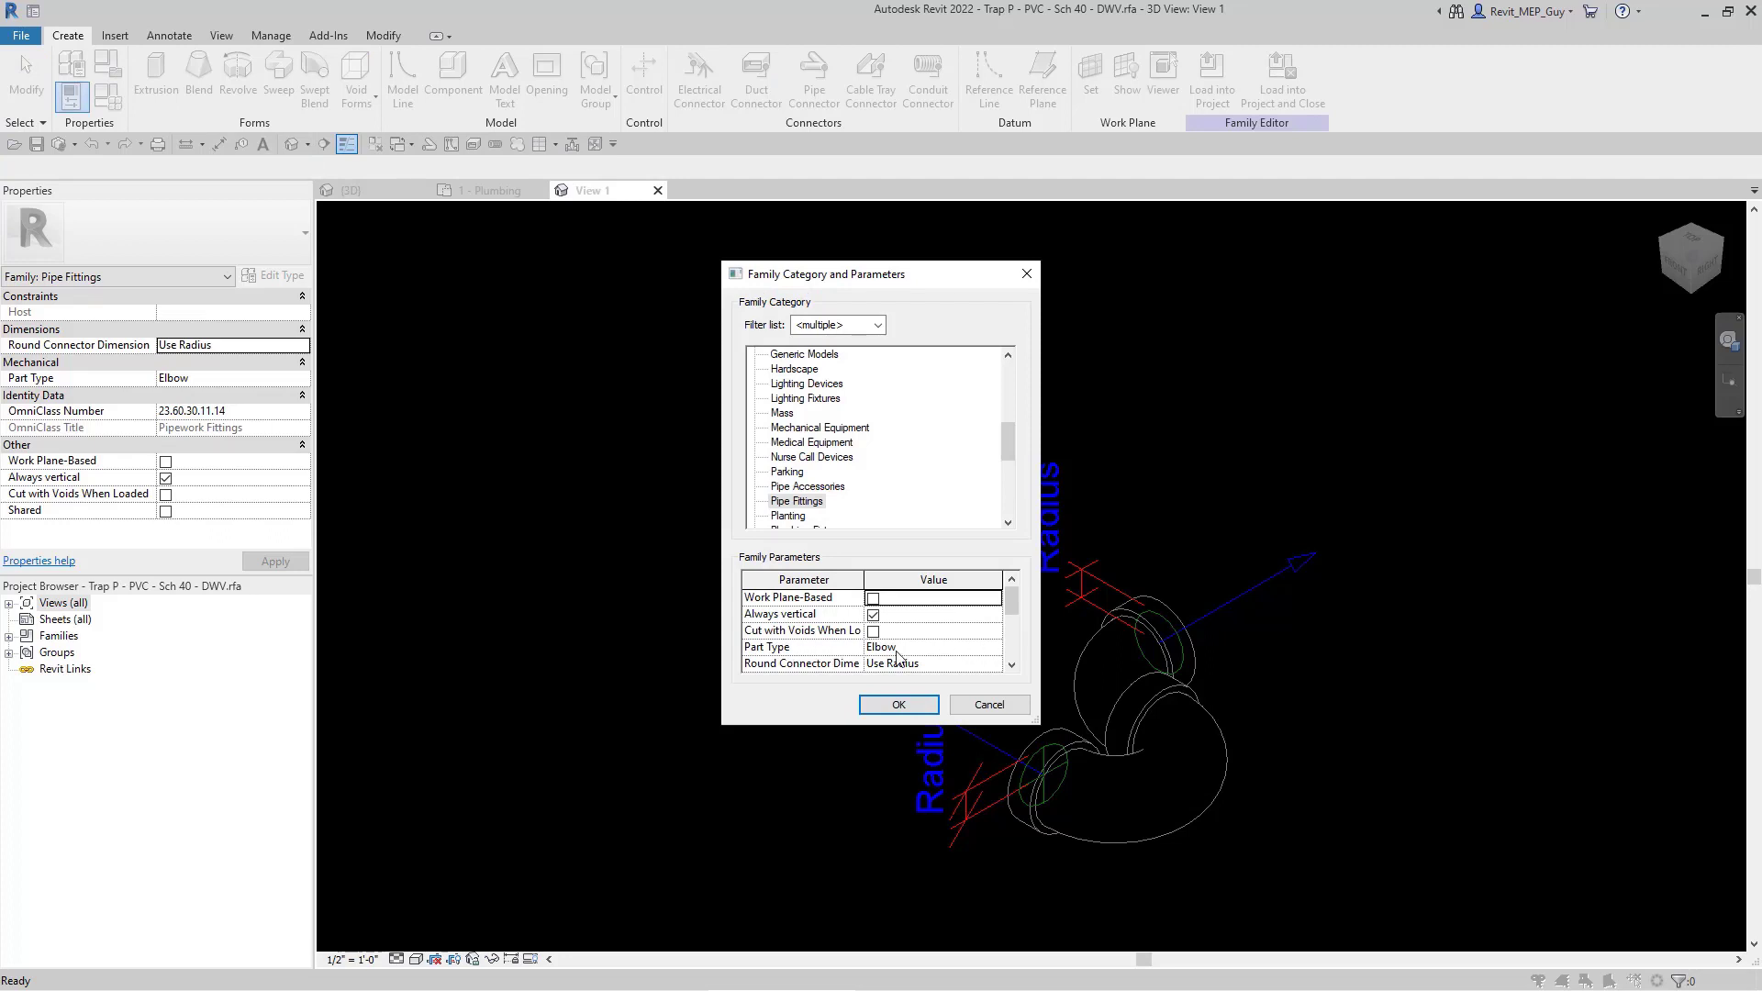
pyautogui.click(936, 647)
pyautogui.click(993, 648)
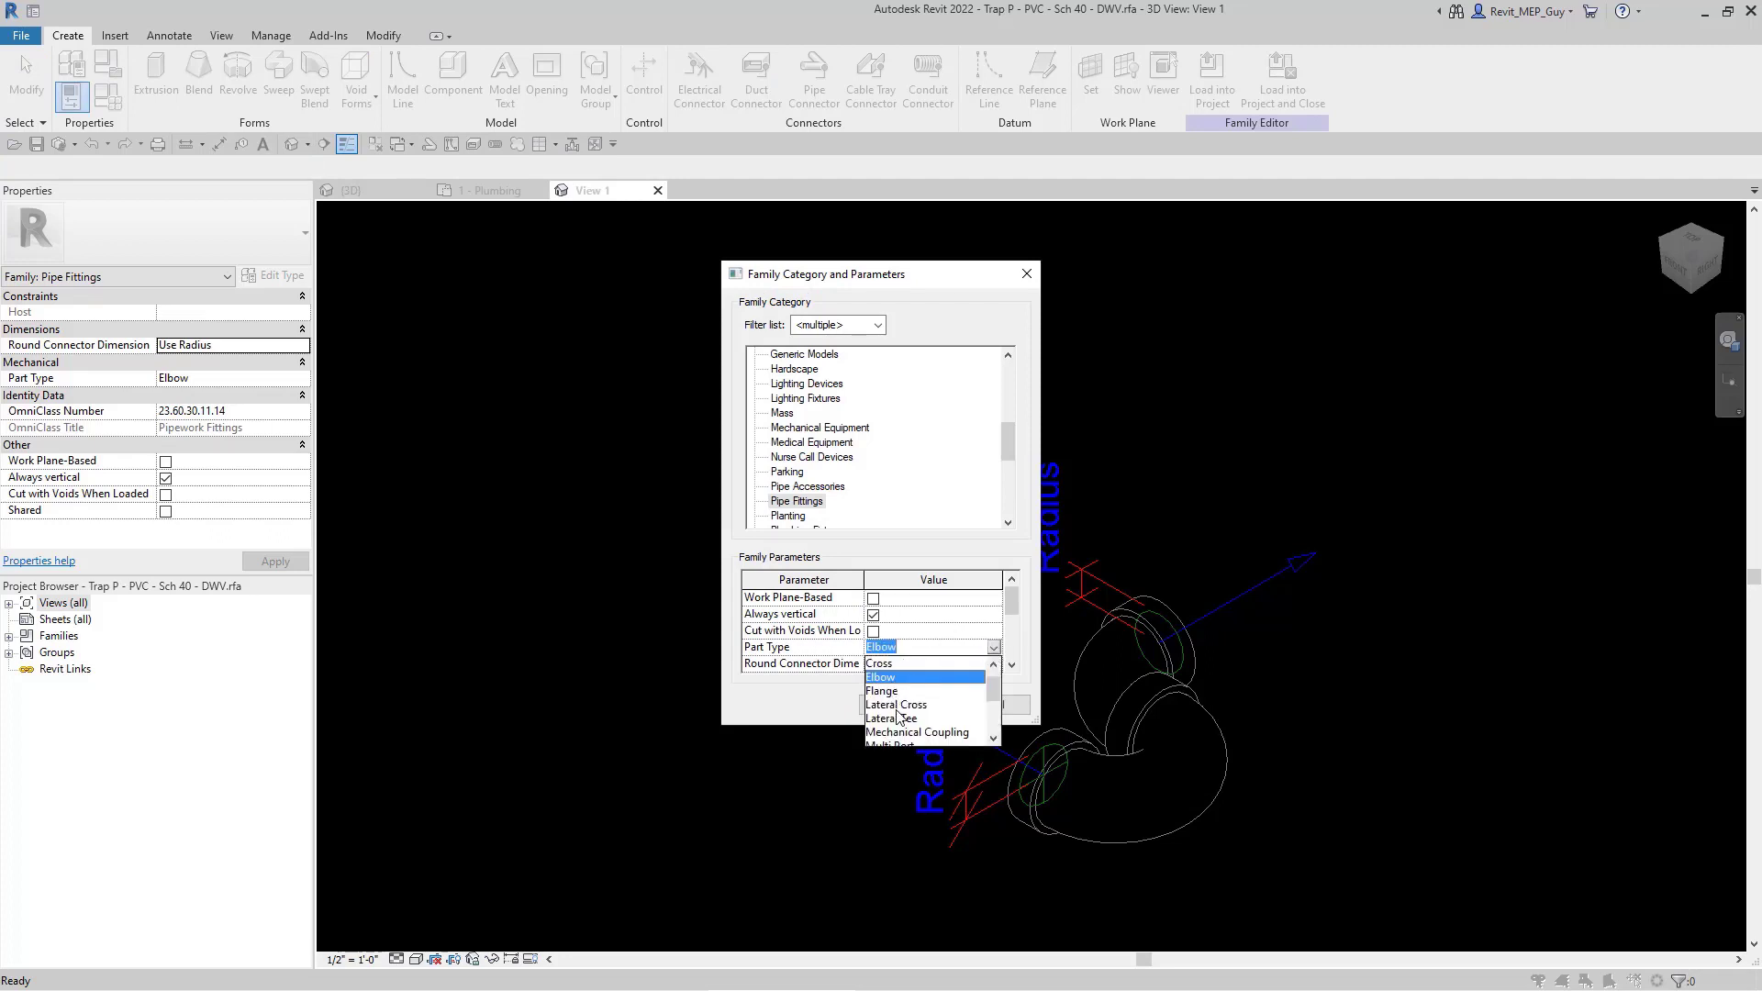
pyautogui.scroll(-2, 899, 718)
pyautogui.click(917, 663)
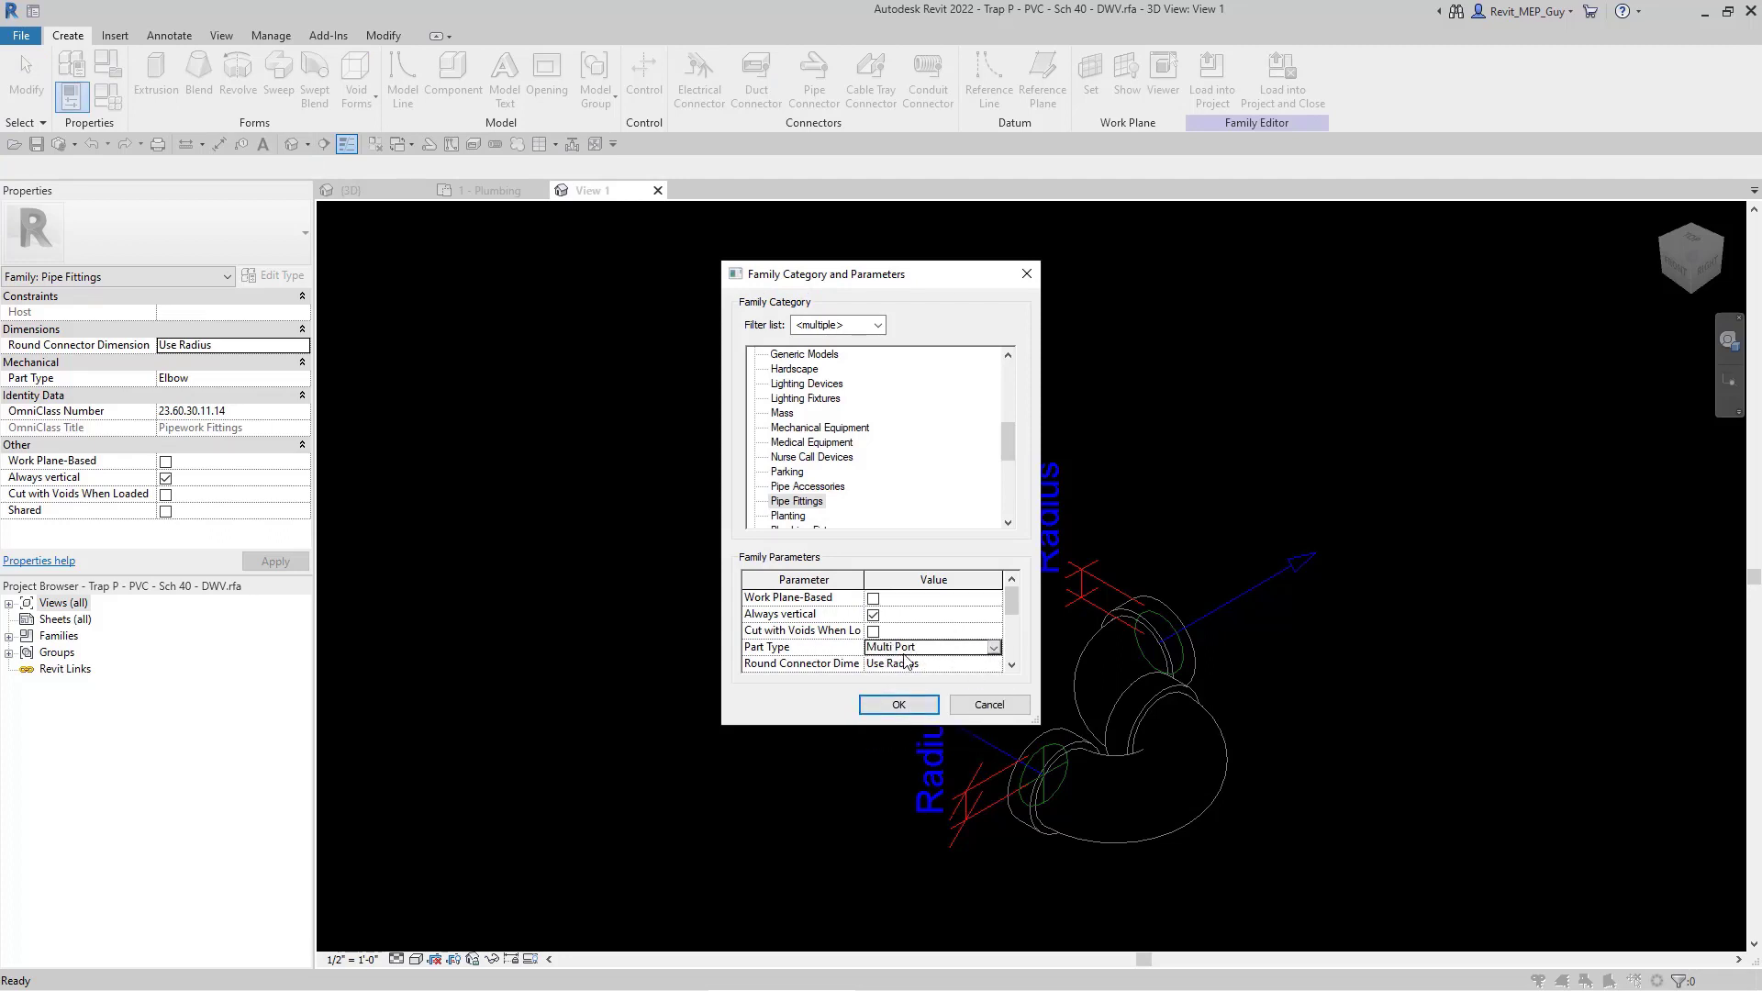
pyautogui.click(993, 648)
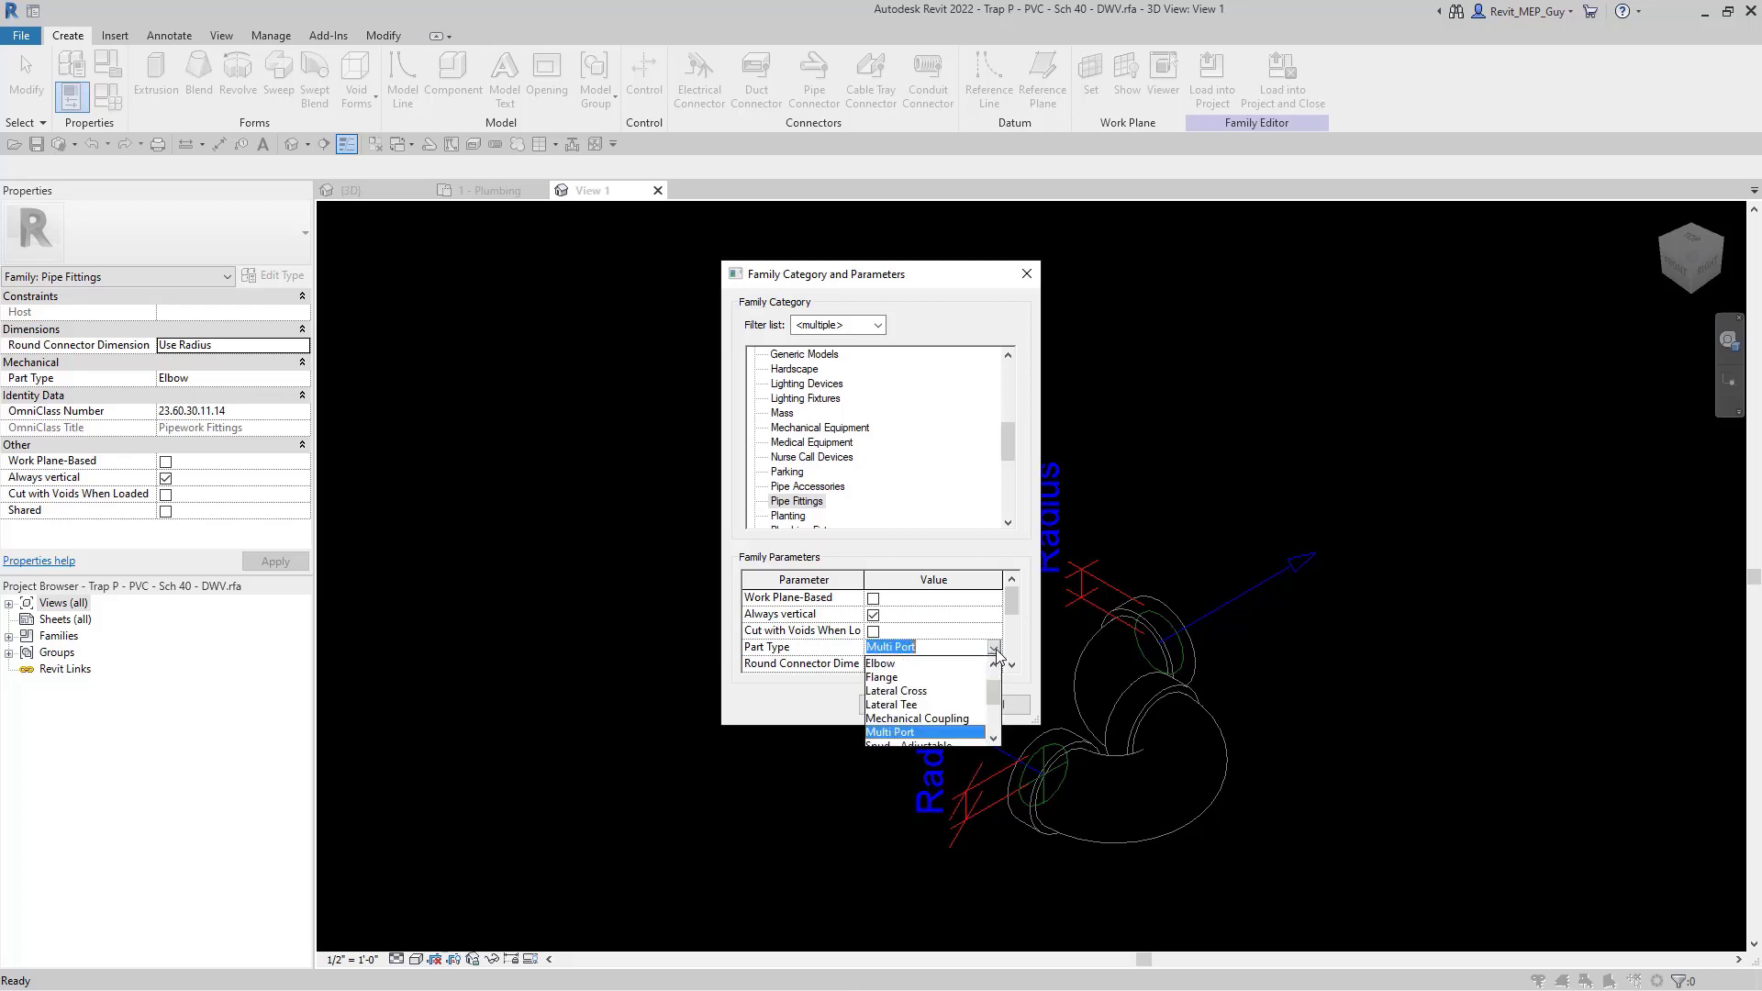
pyautogui.click(888, 665)
pyautogui.click(900, 705)
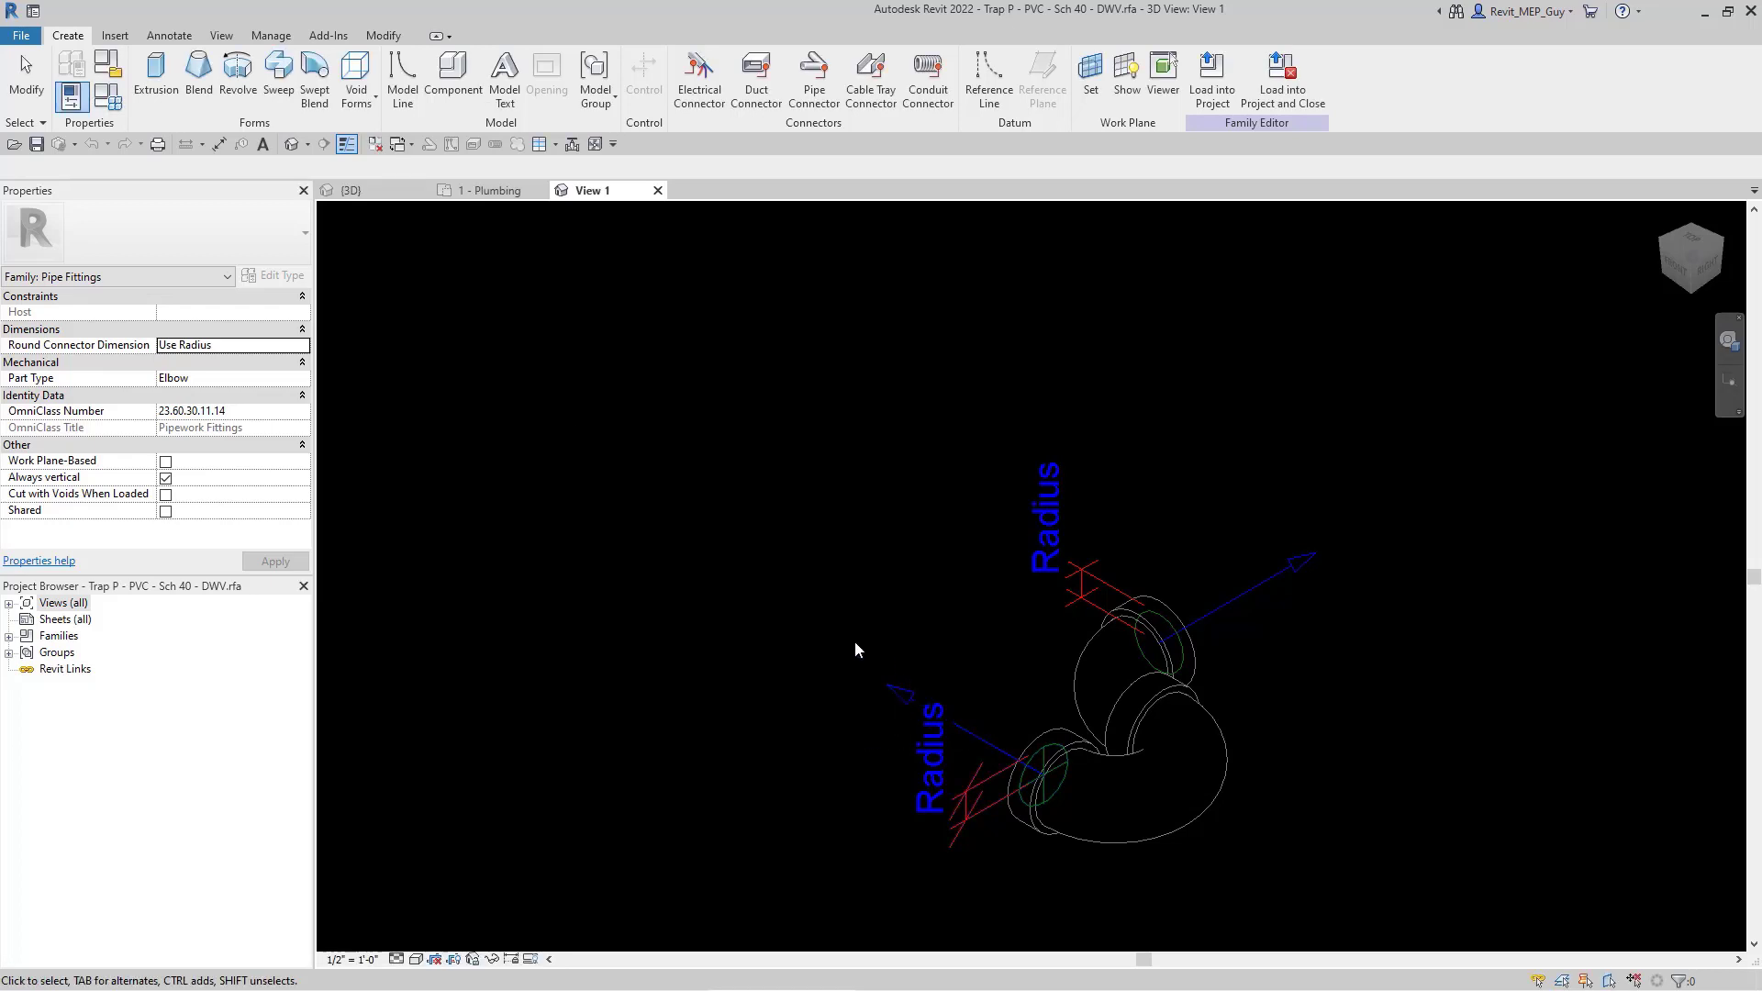
# Load the P-trap family back into the Sanitary Final project.
pyautogui.click(1211, 75)
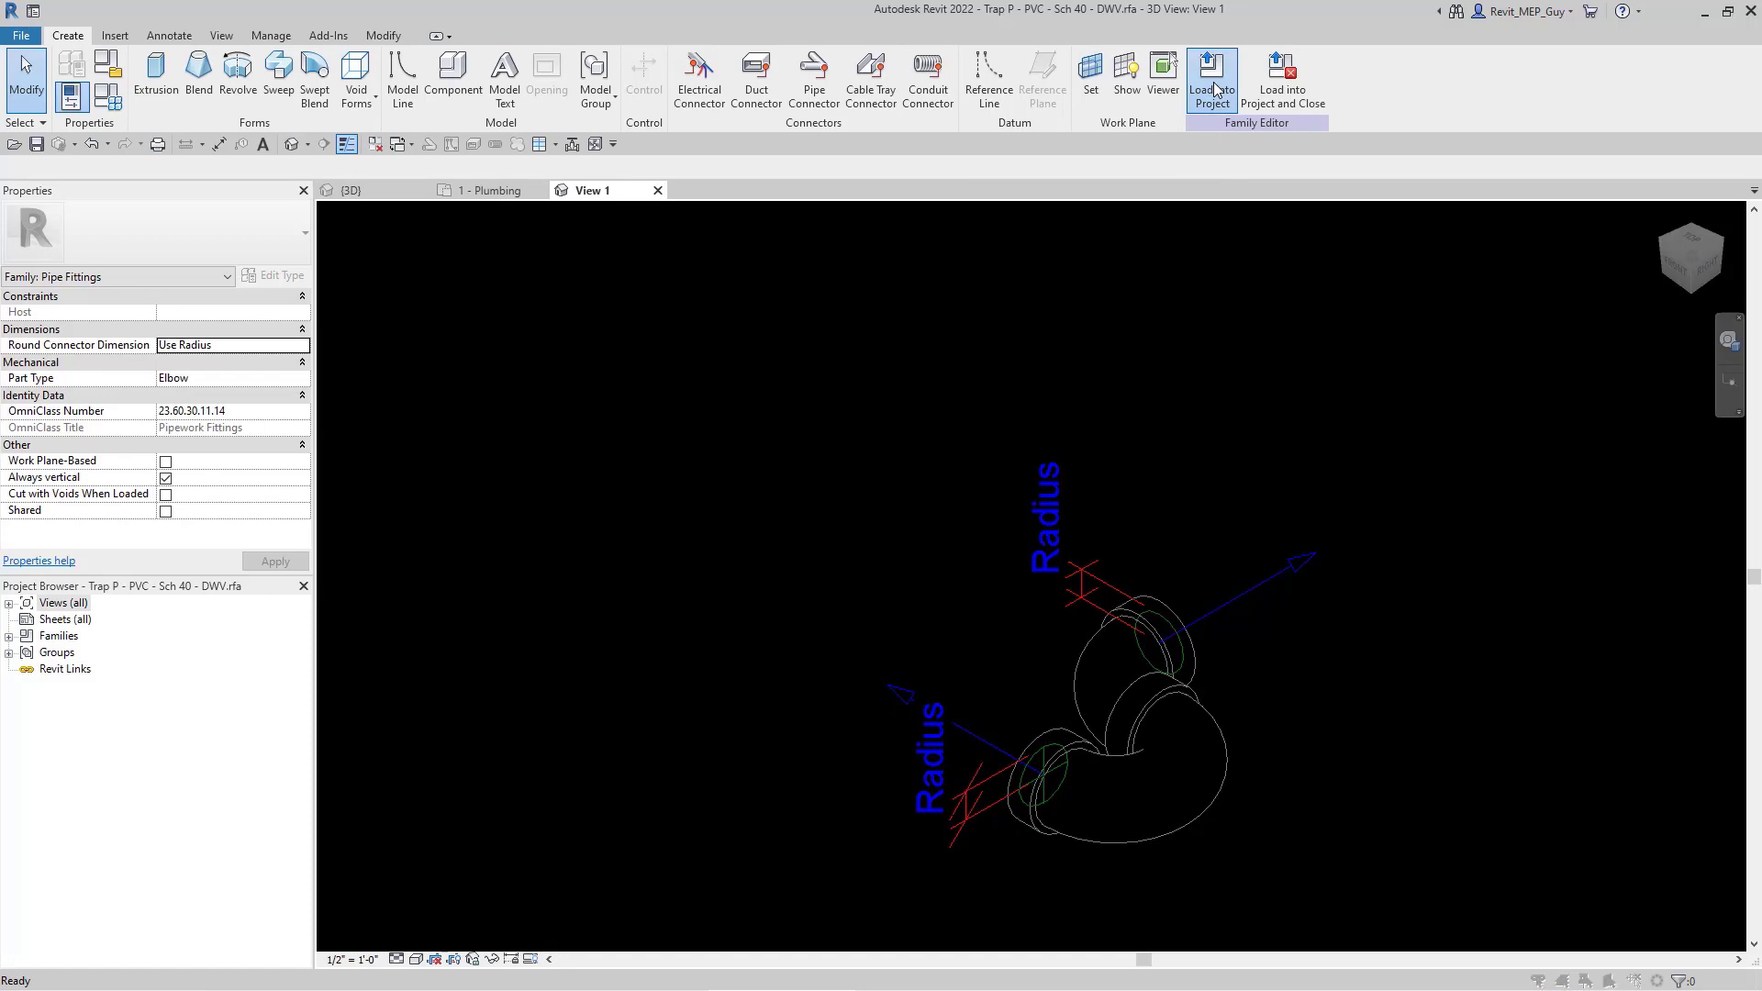
pyautogui.click(826, 465)
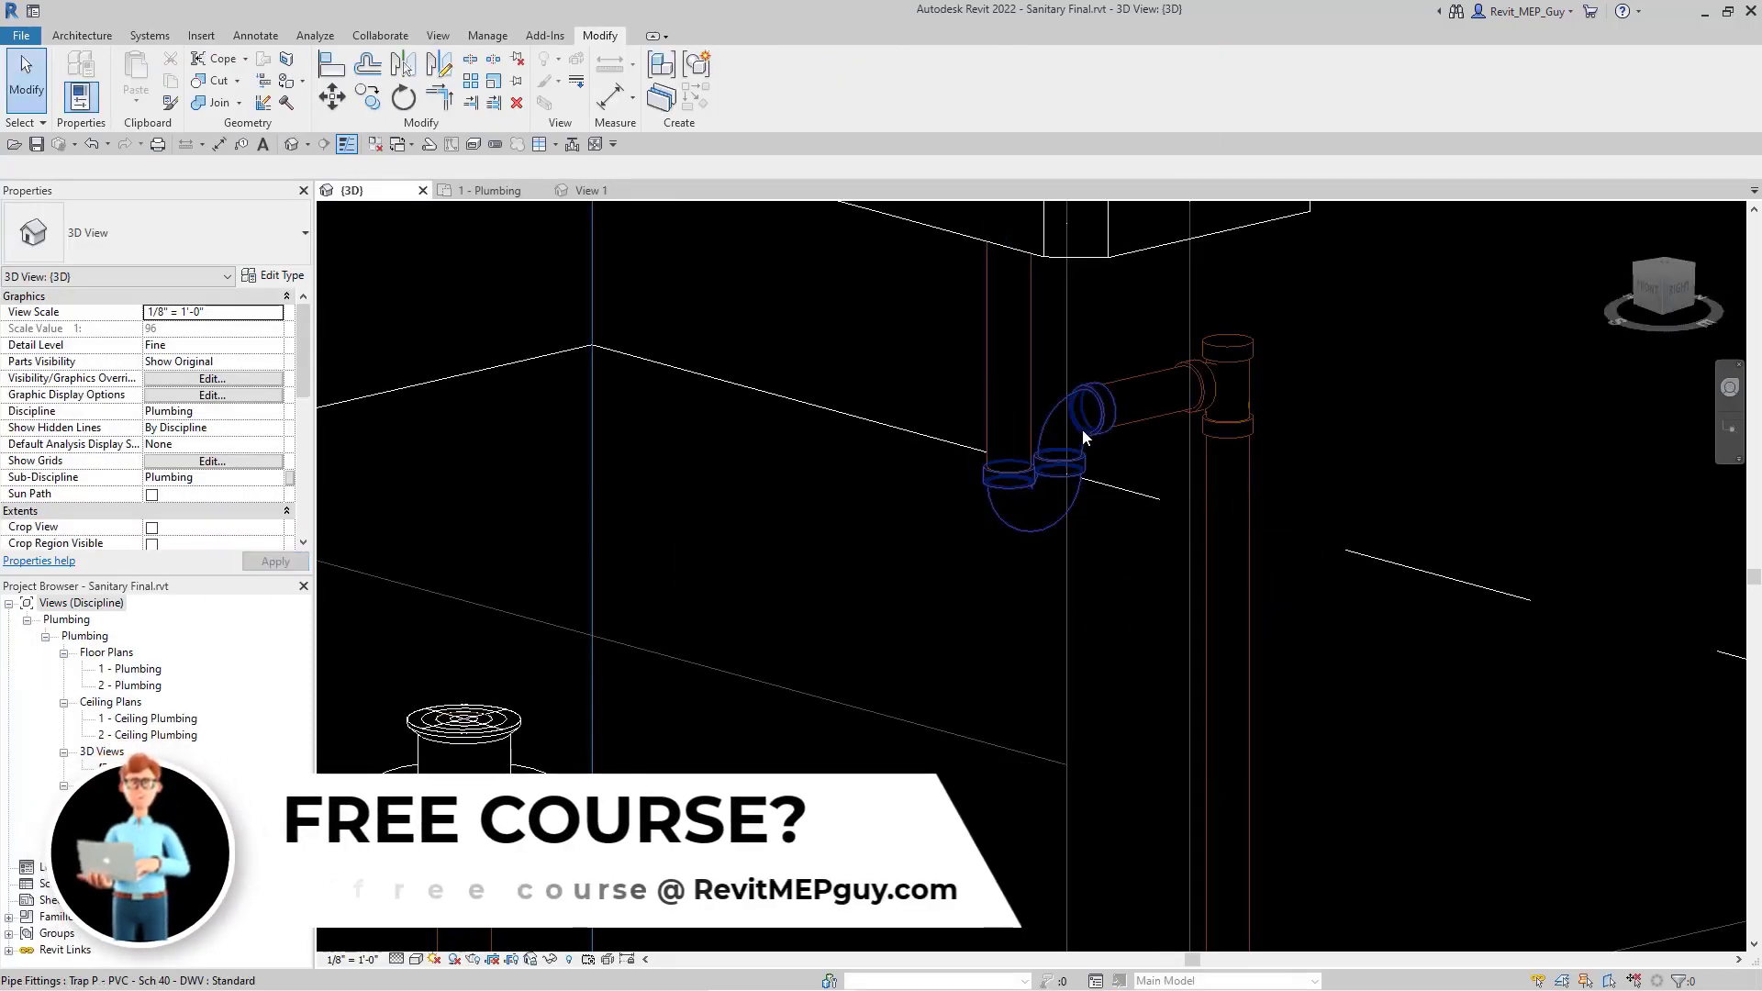
# Review the routing preferences of the sink trap arm's PVC - DWV pipe type and return to the 1 - Plumbing floor plan.
pyautogui.click(1152, 376)
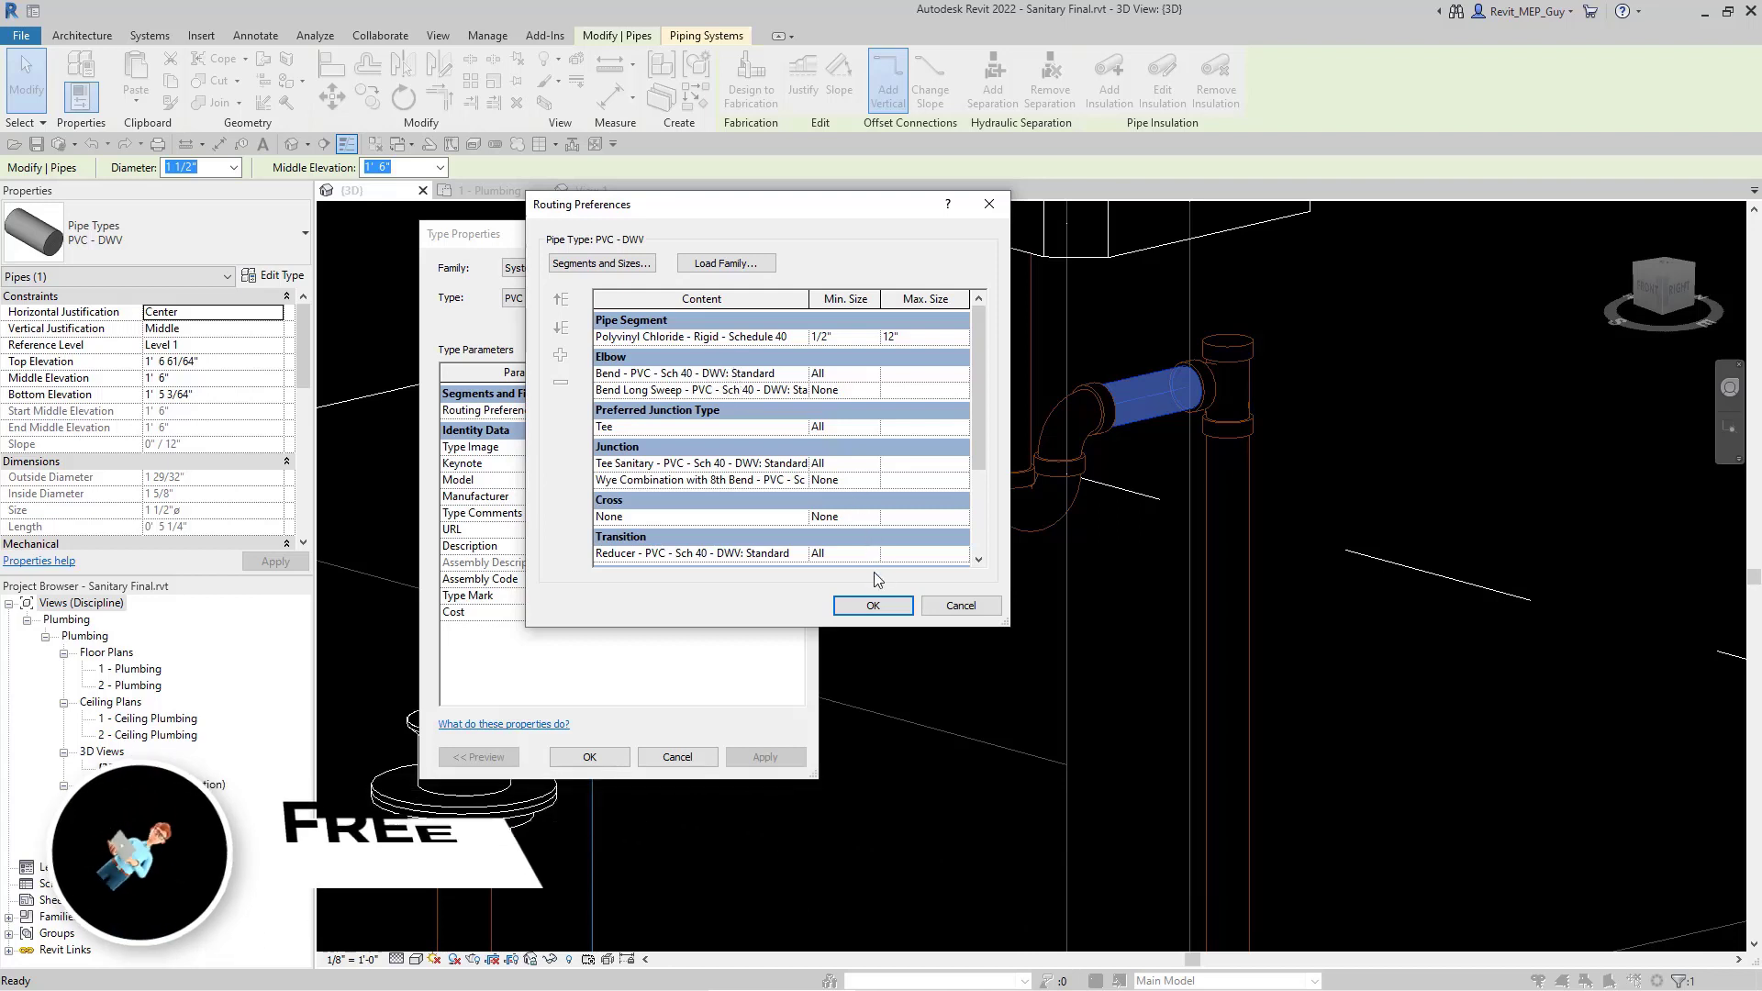
pyautogui.click(872, 606)
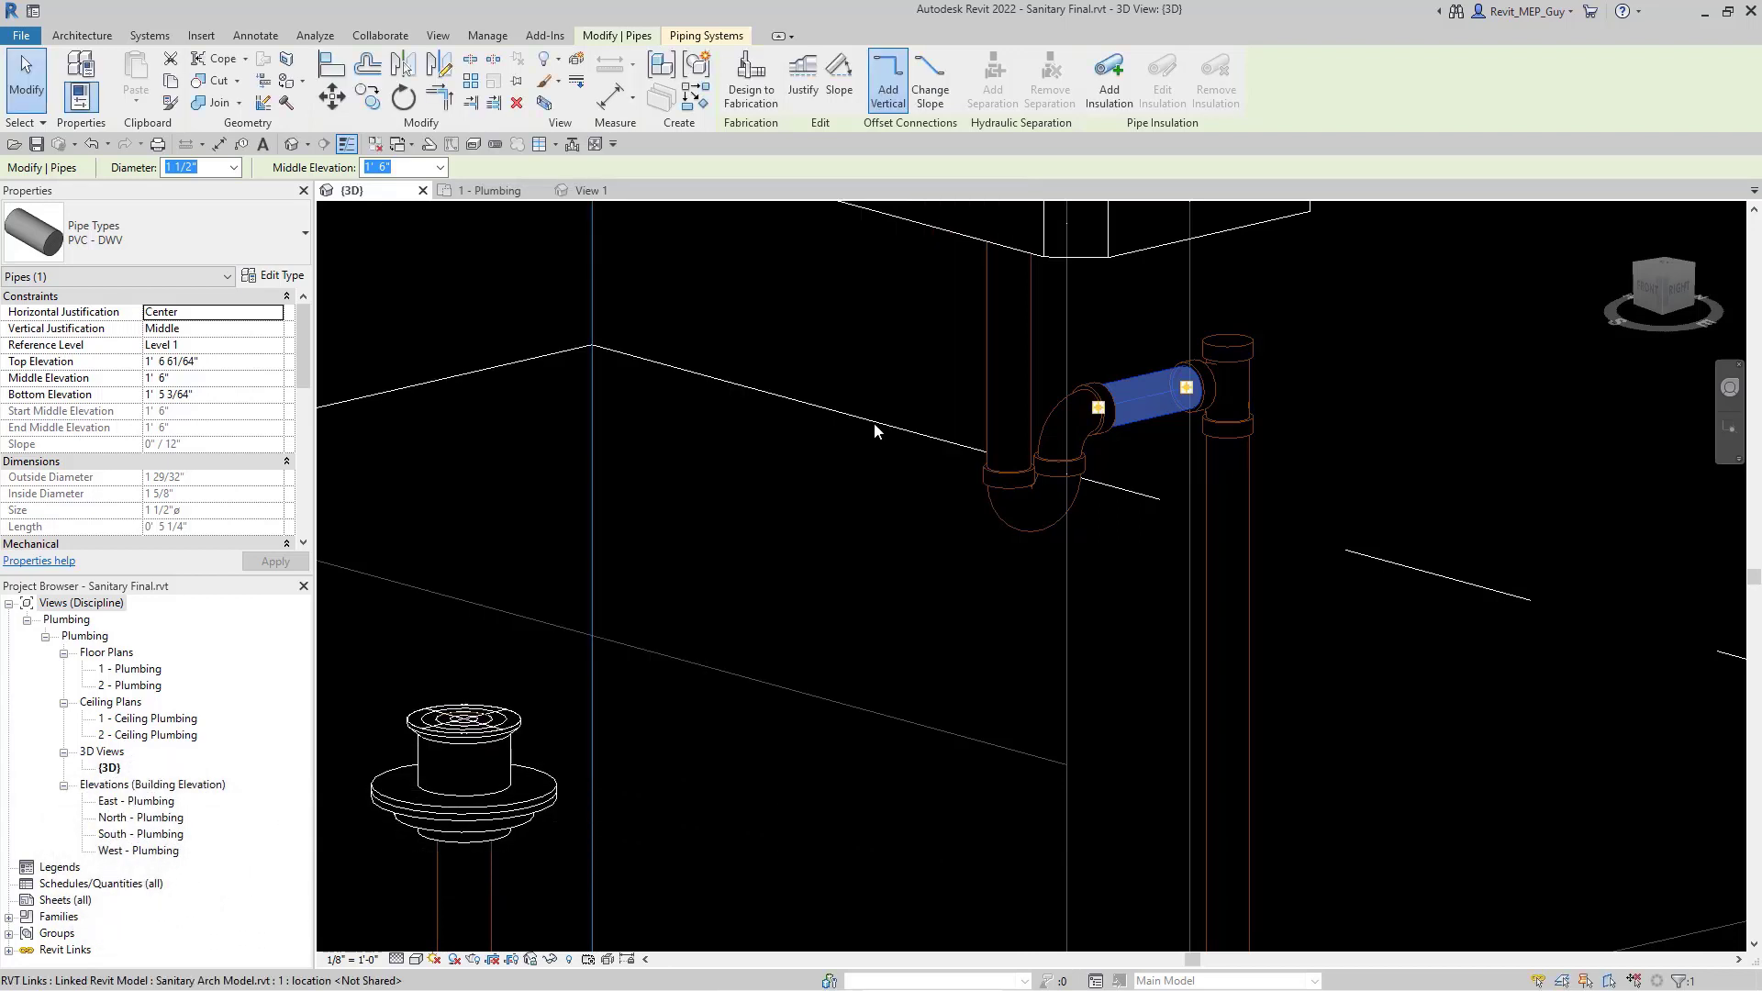
pyautogui.click(492, 190)
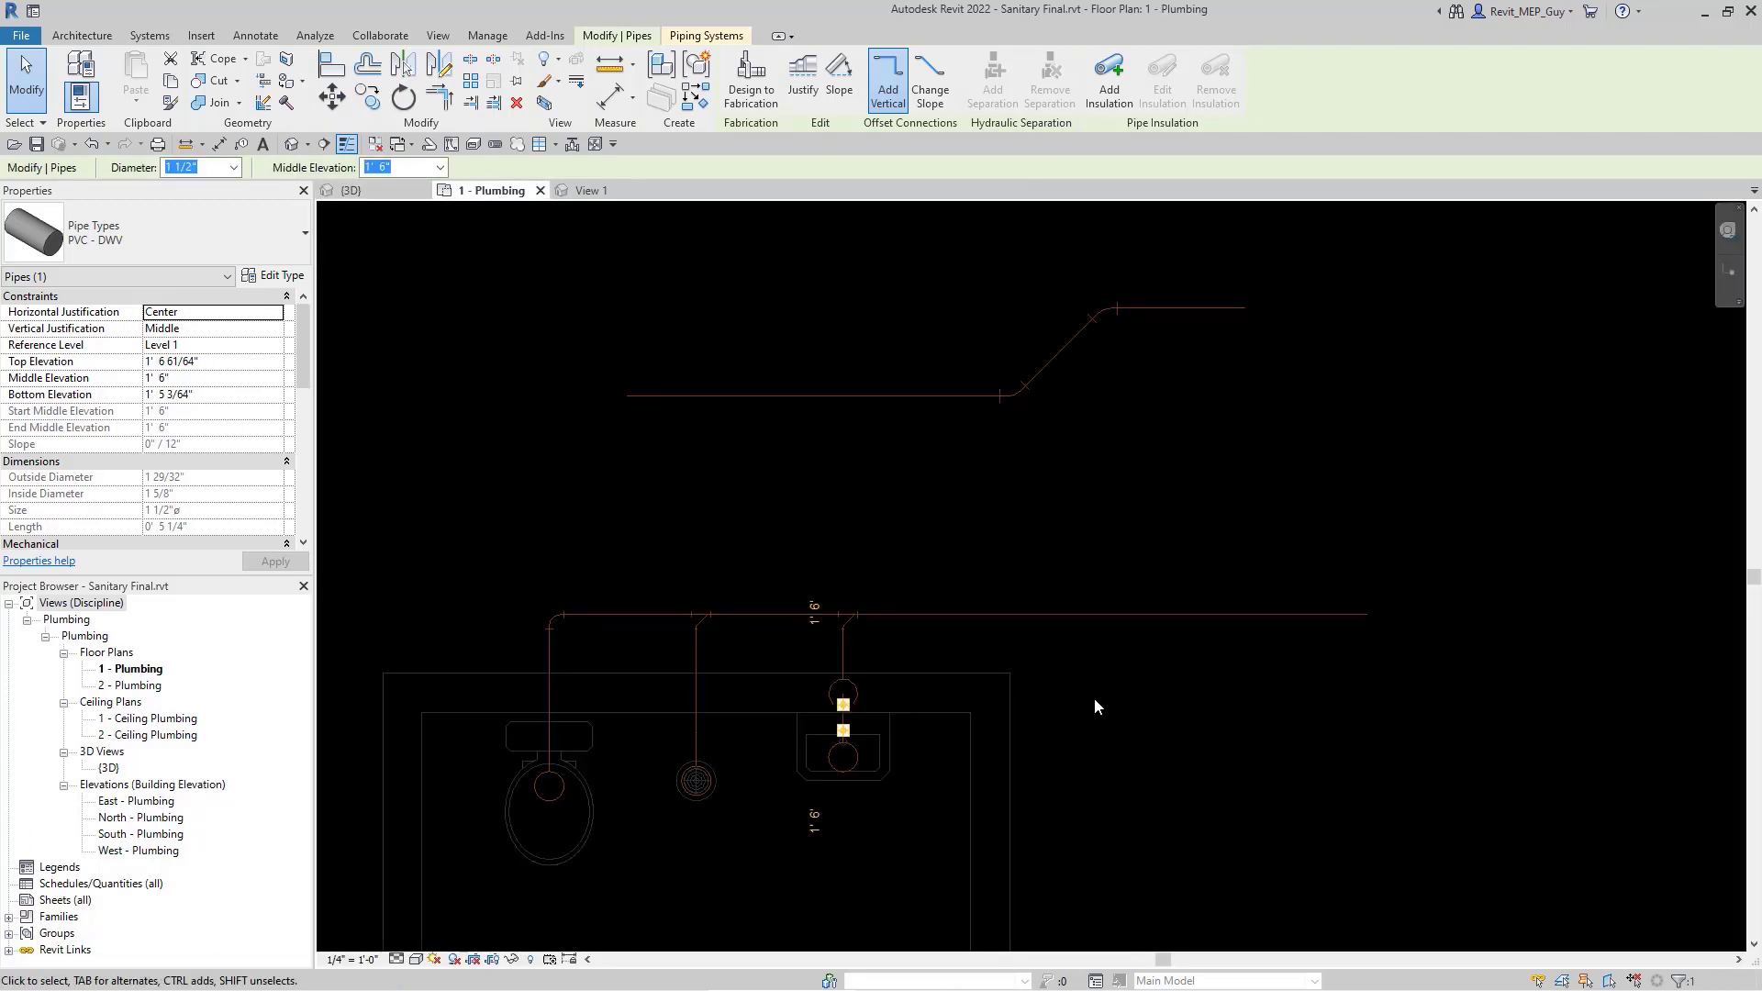
# Set the projection line weight of the <Beyond> line style to 4 in the project's Line Styles.
pyautogui.press('Escape')
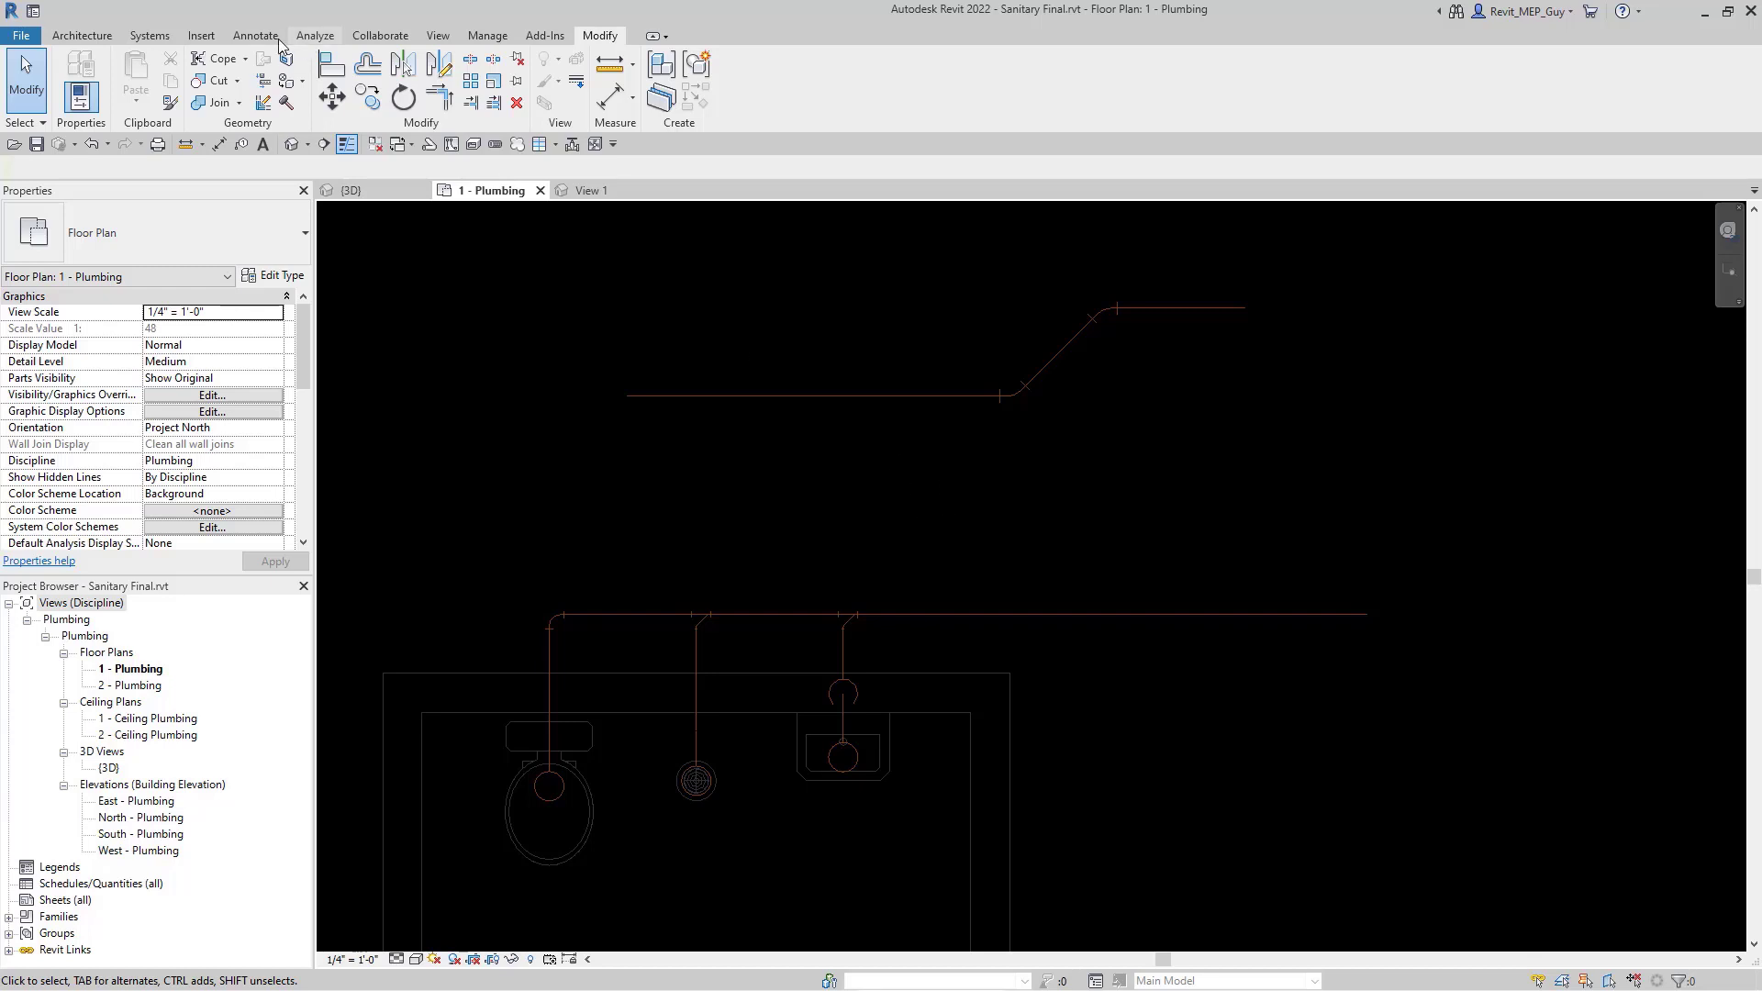
pyautogui.click(487, 37)
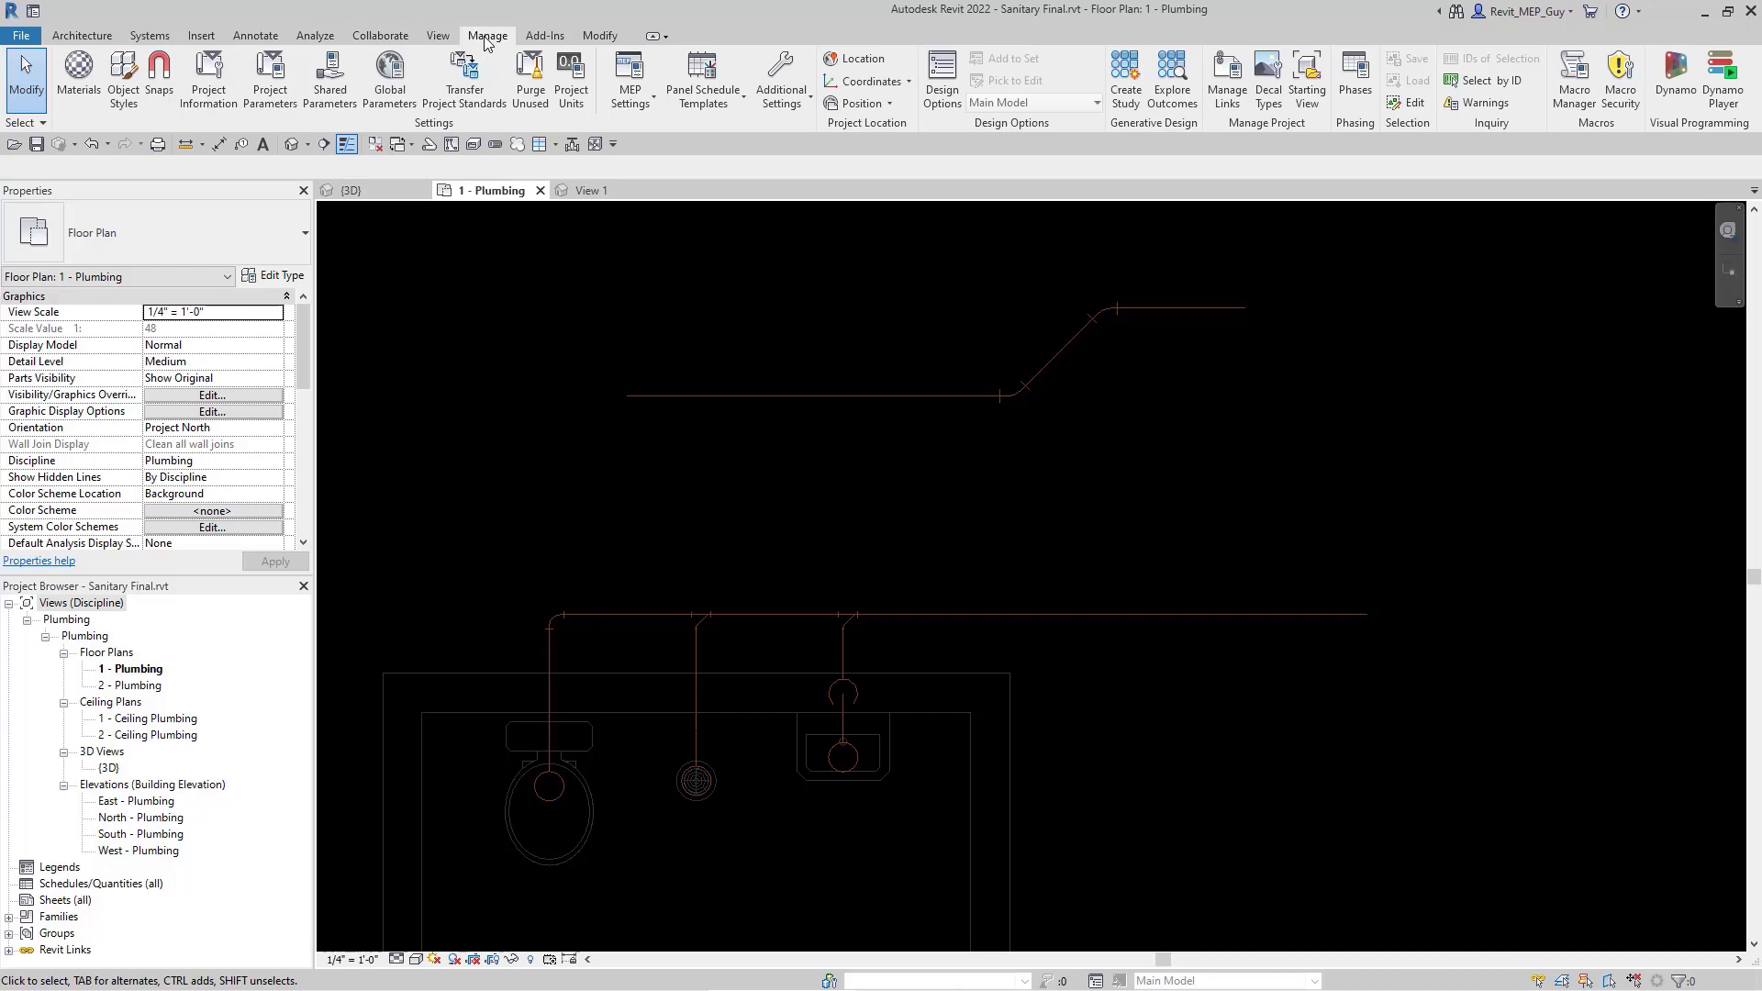
pyautogui.click(780, 92)
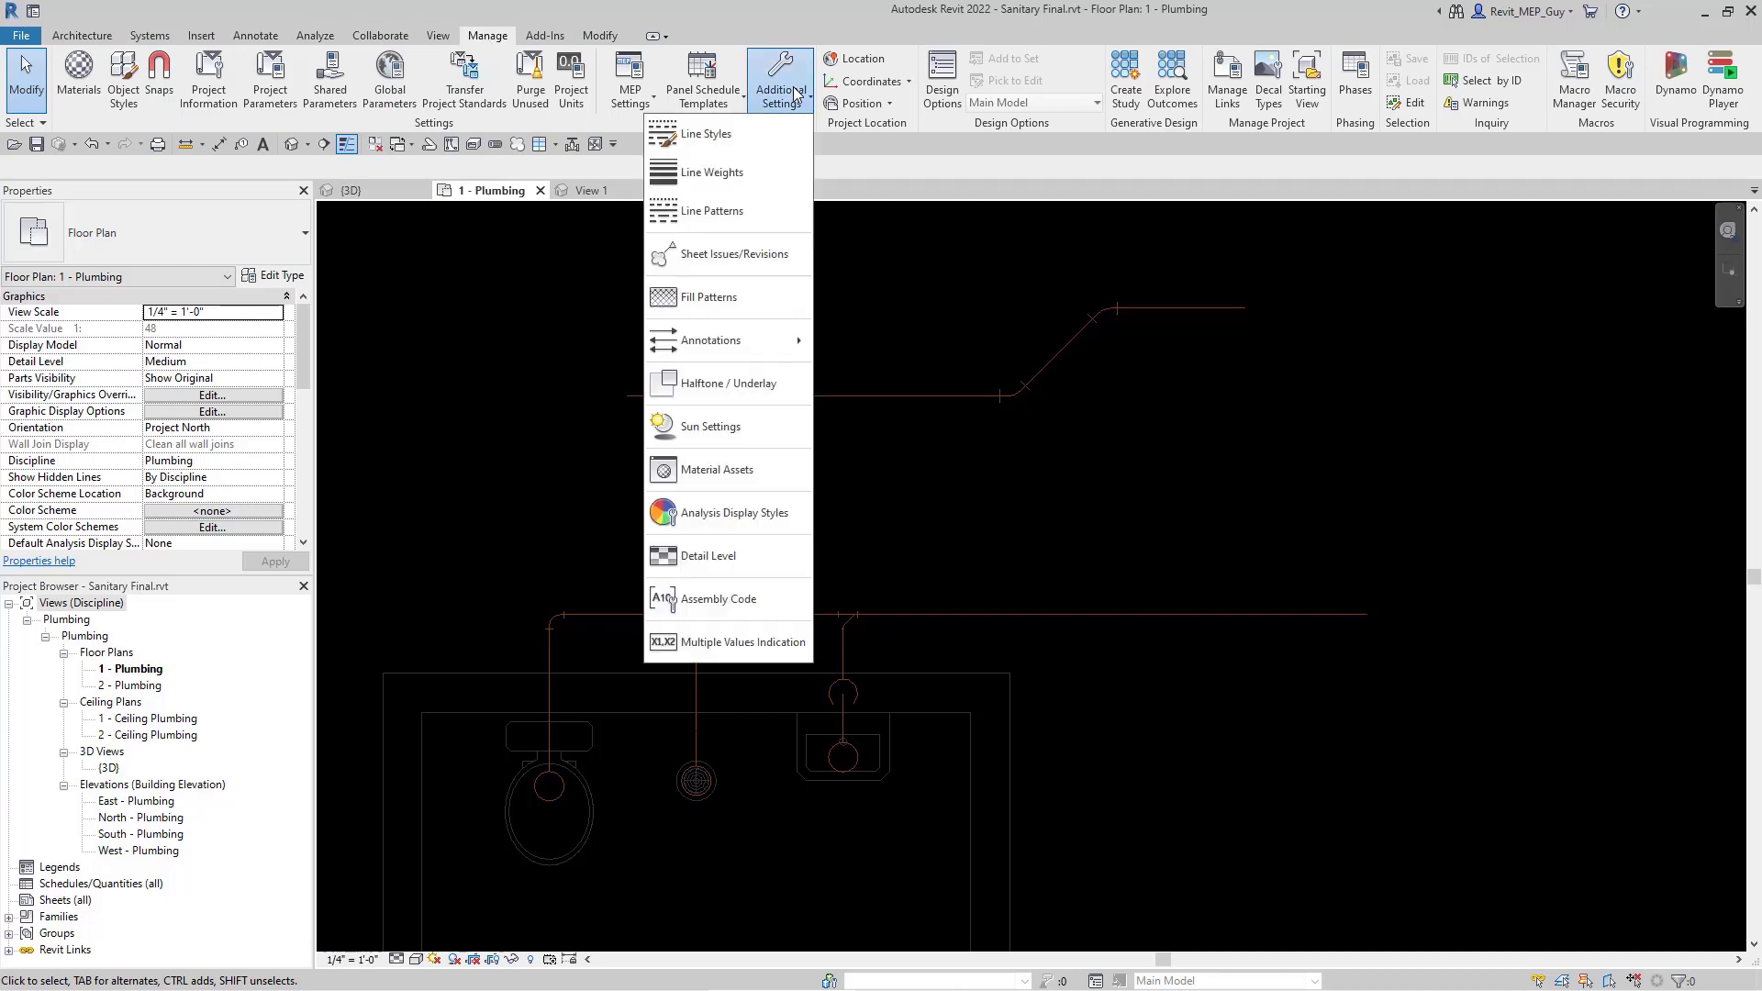
pyautogui.click(712, 136)
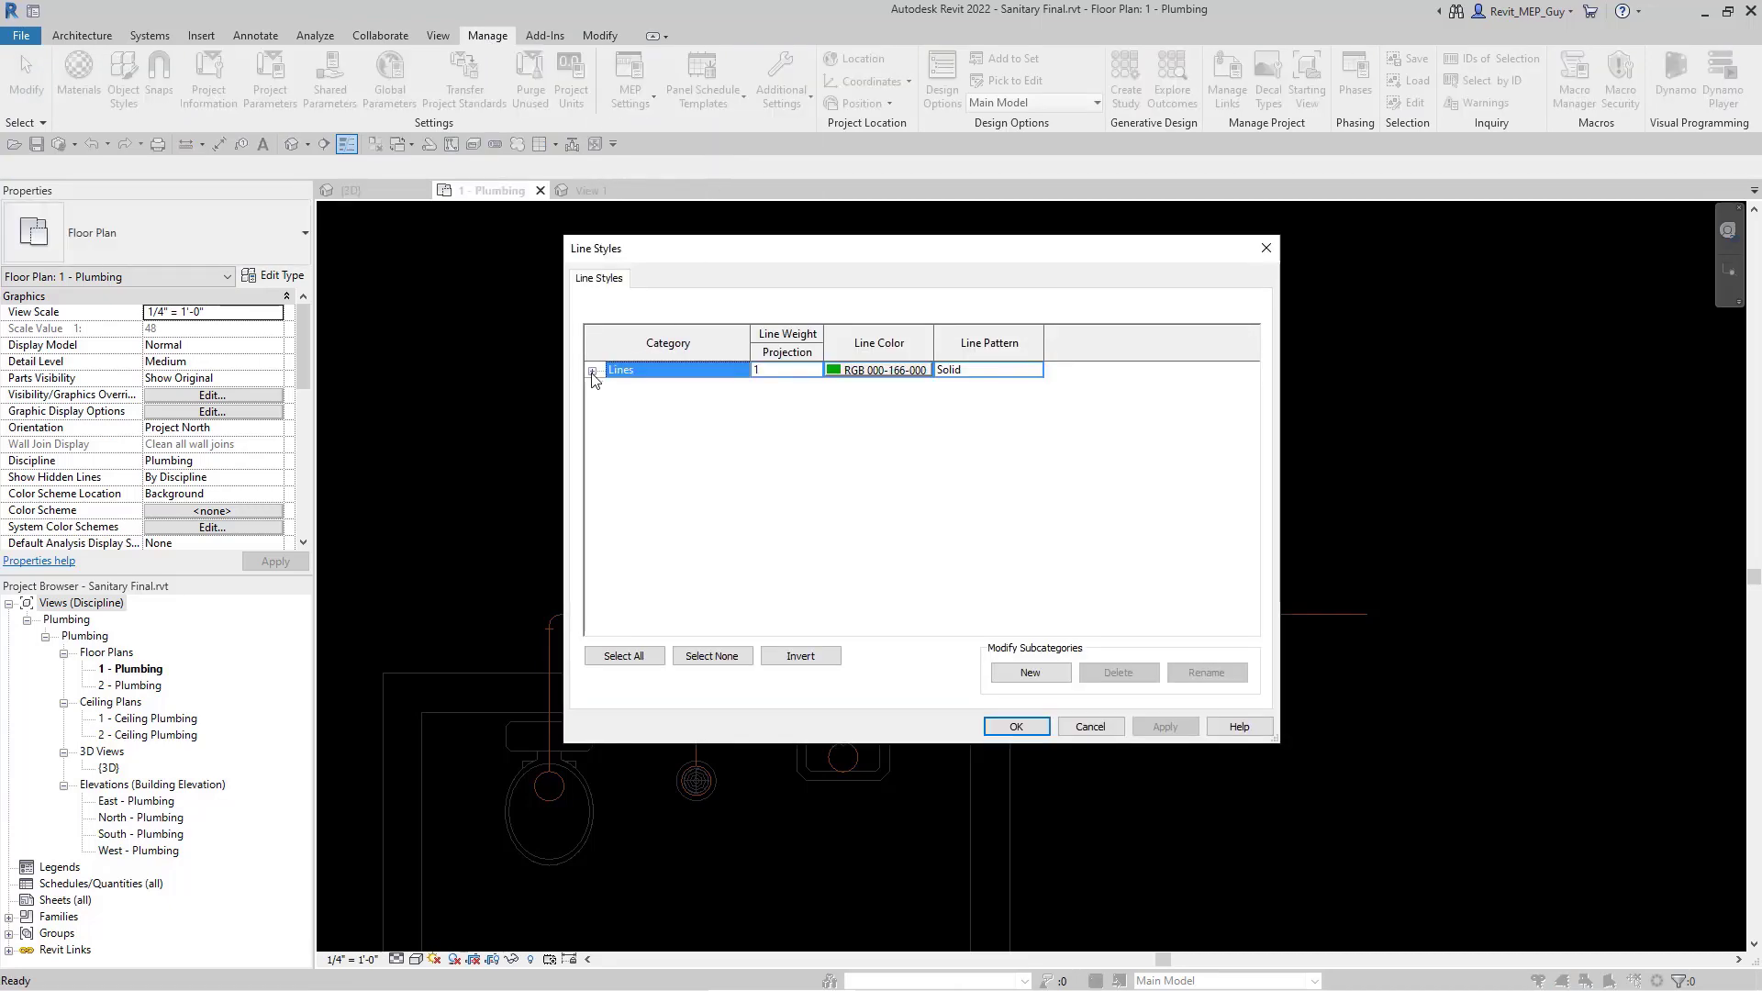
pyautogui.click(592, 371)
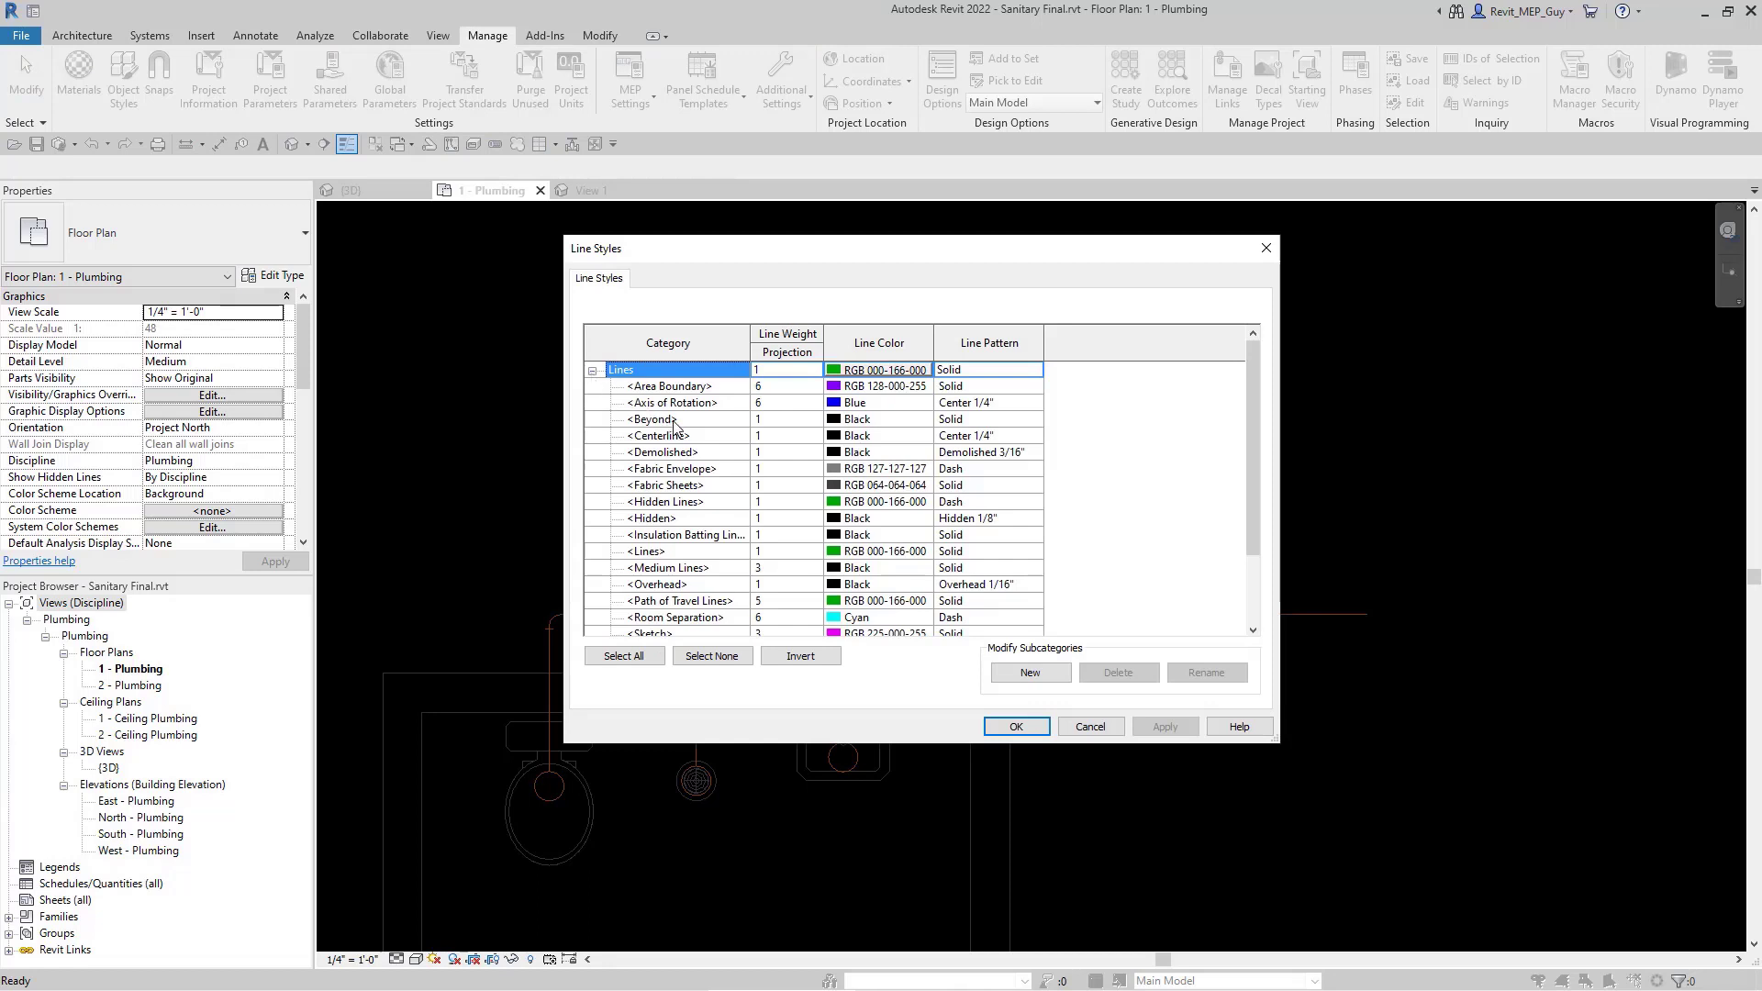
pyautogui.click(783, 427)
pyautogui.click(815, 425)
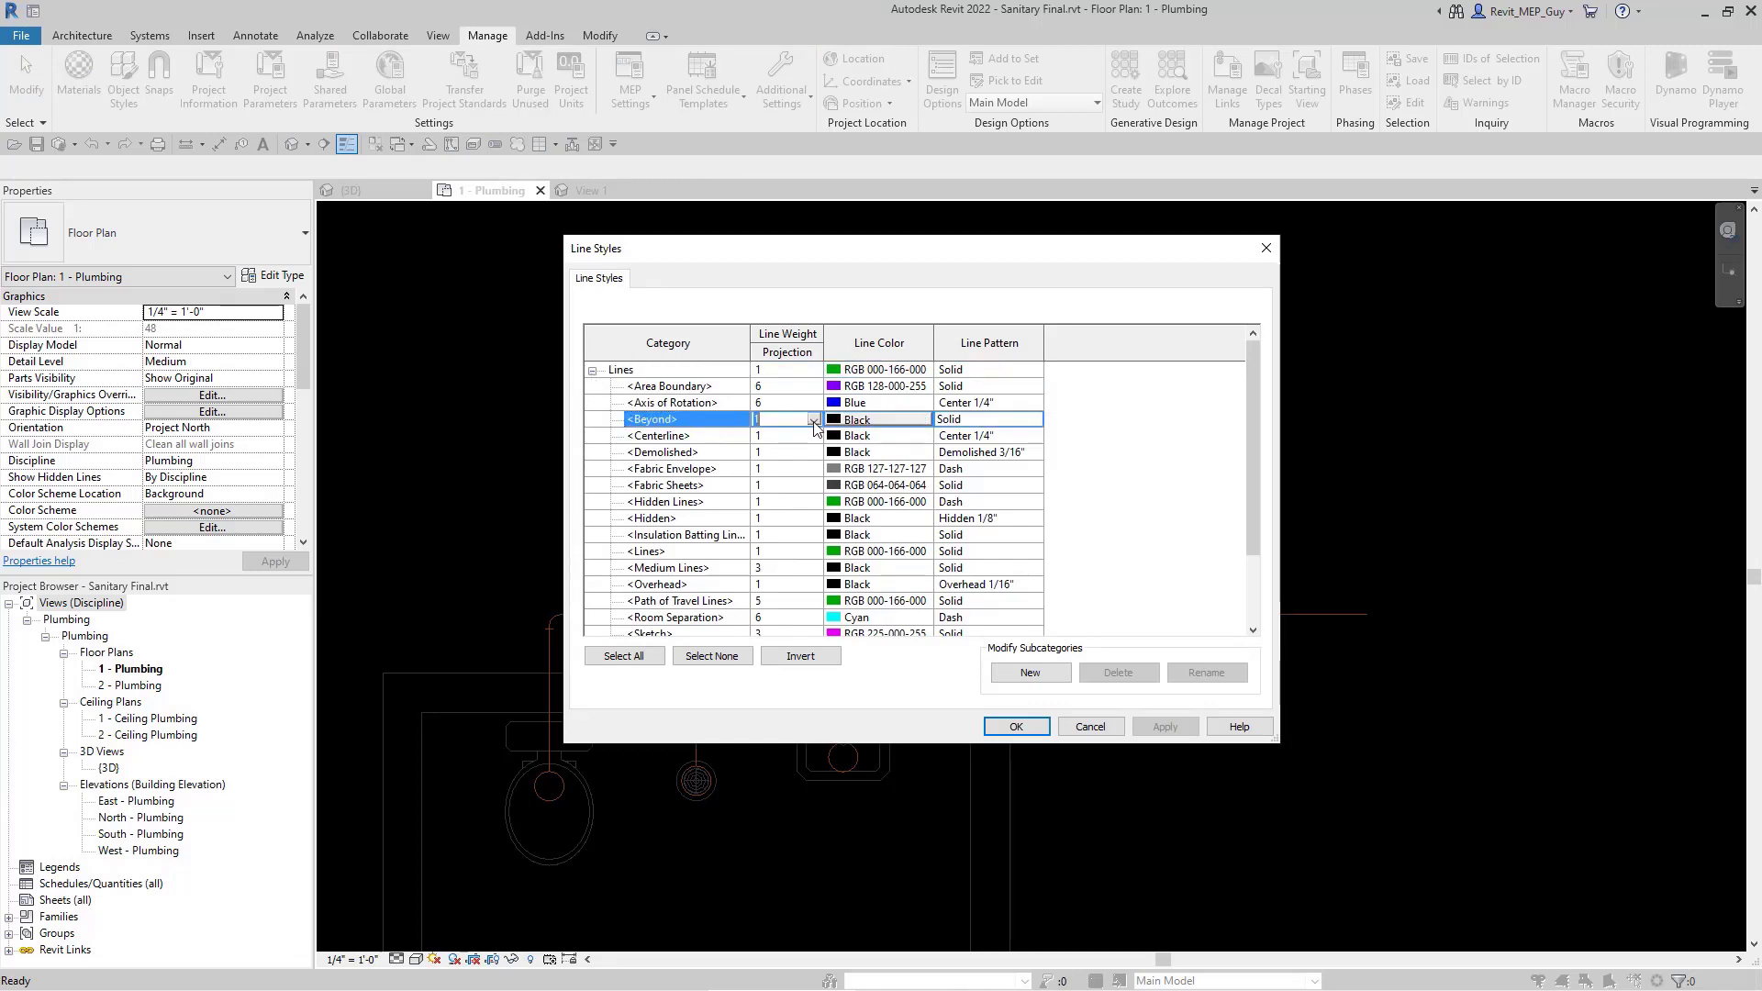
pyautogui.click(815, 424)
pyautogui.click(769, 476)
# Assign a dashed line pattern to the <Beyond> line style and accept the line style changes.
pyautogui.click(1003, 419)
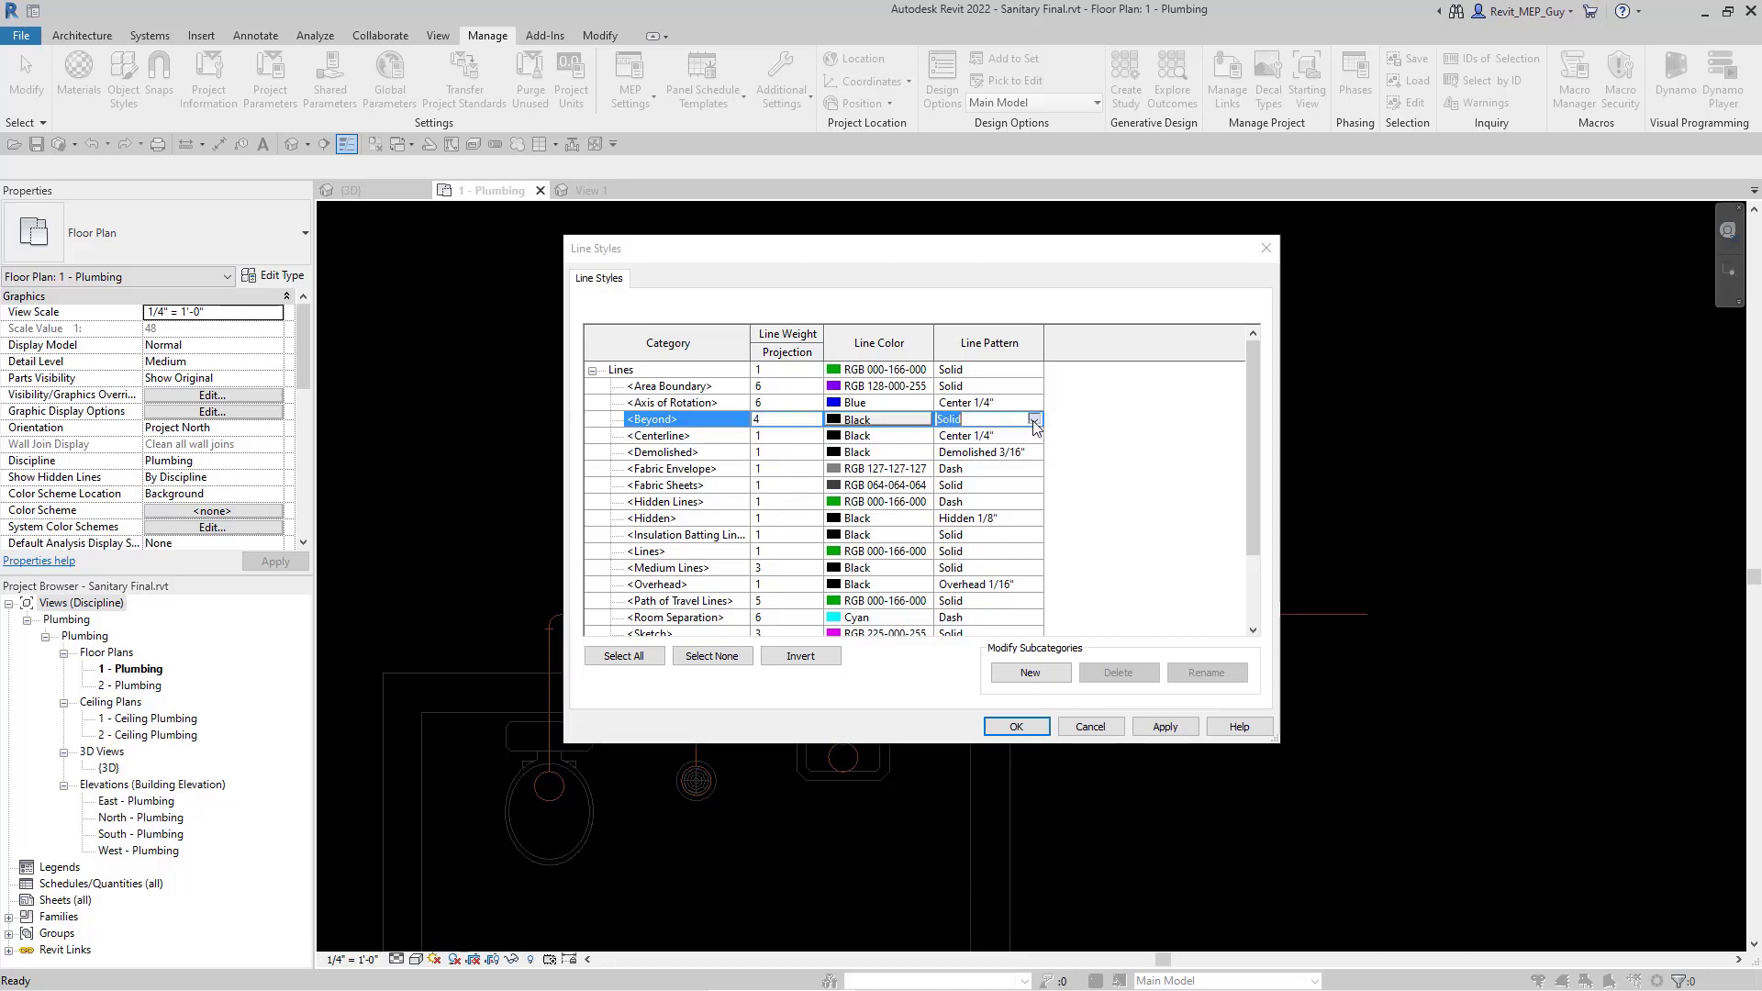
pyautogui.click(1035, 420)
pyautogui.scroll(5, 963, 462)
pyautogui.click(963, 464)
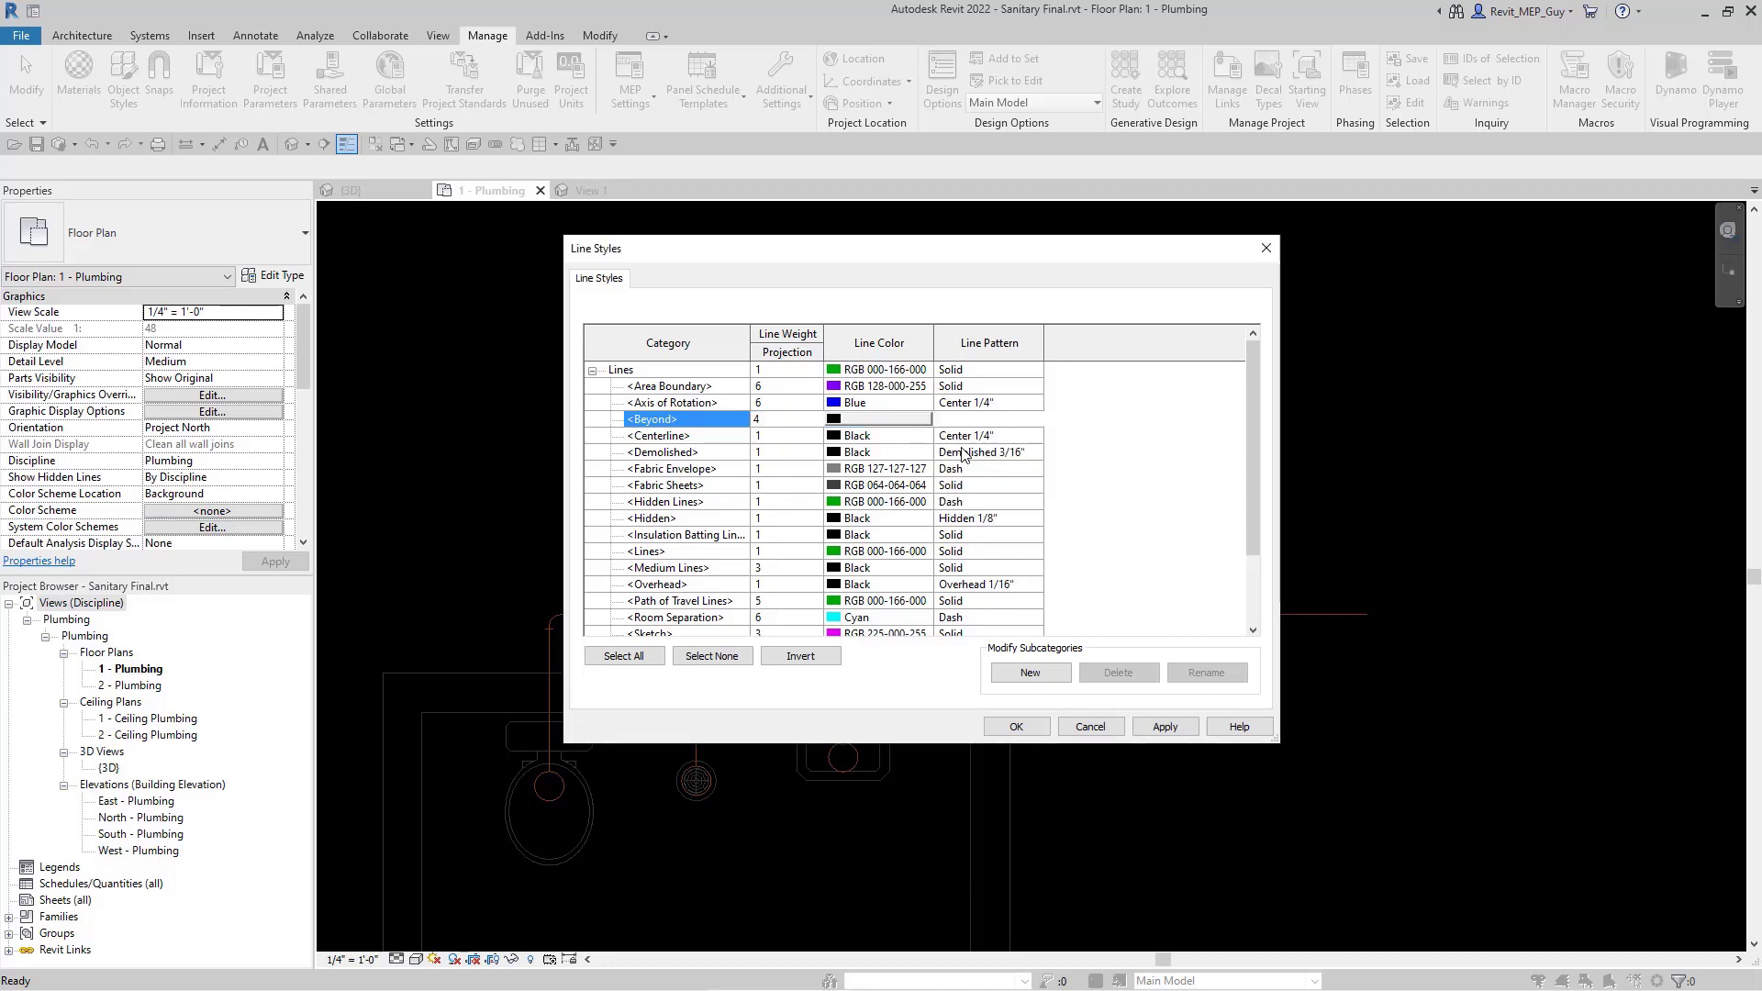
pyautogui.click(1018, 726)
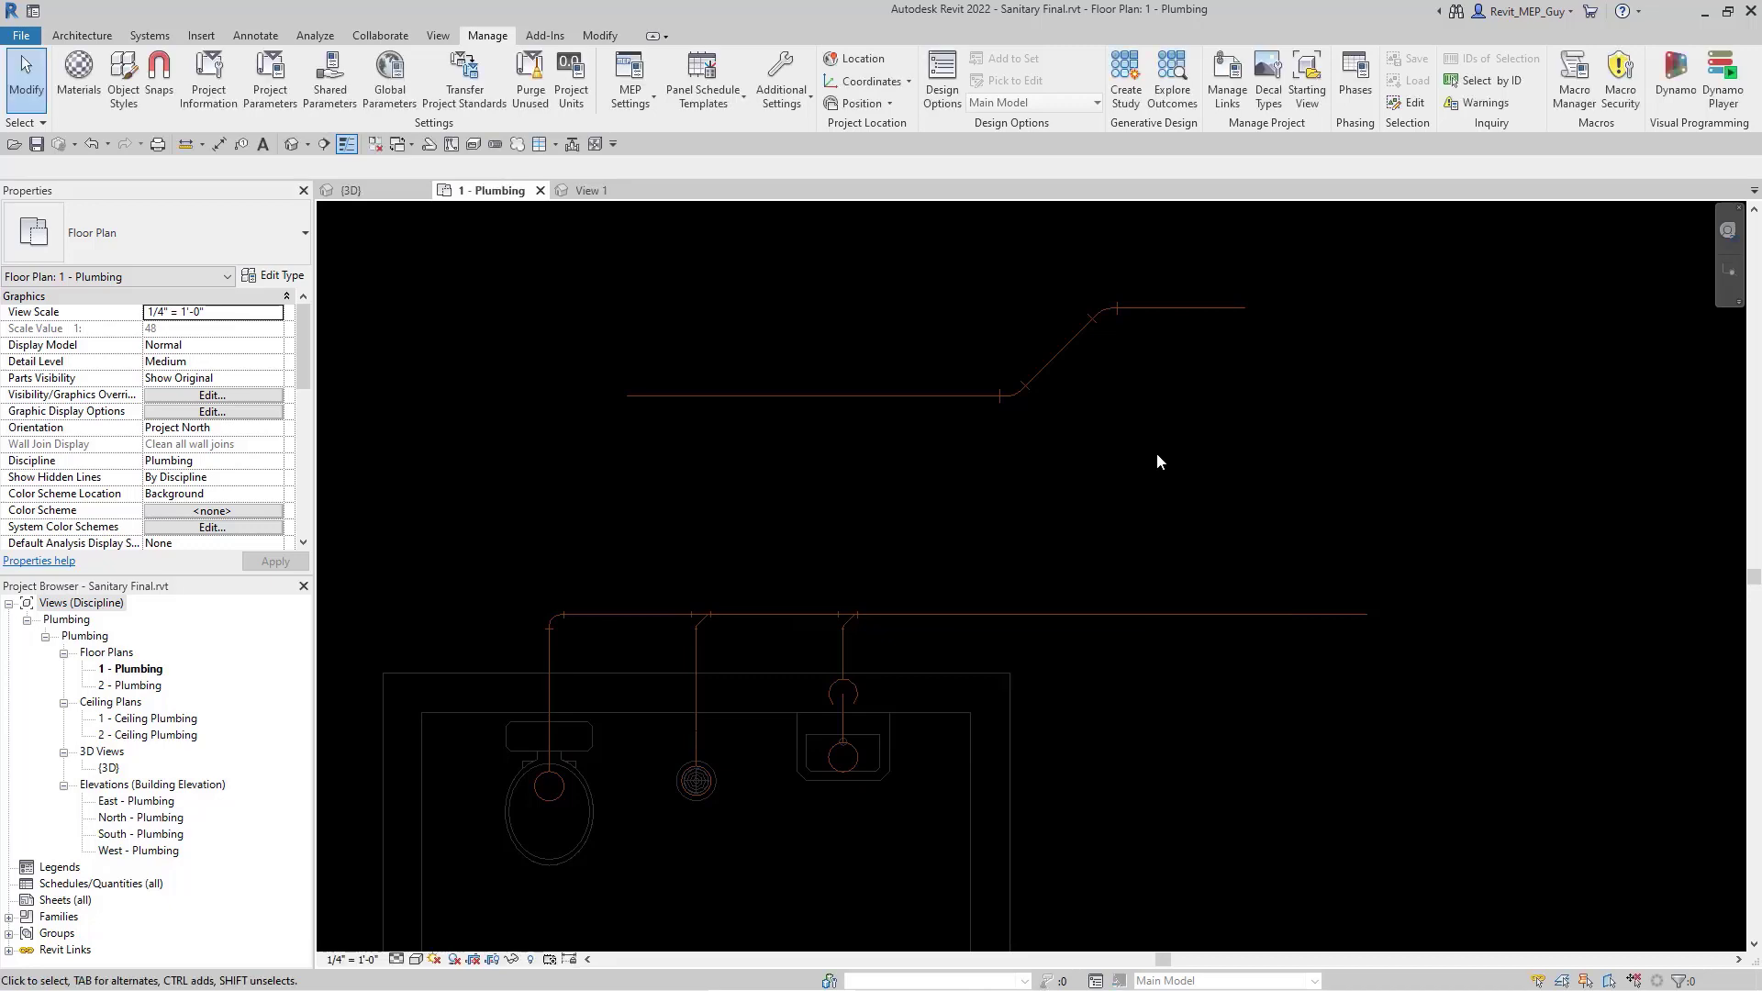
# Set the Bottom of the 1 - Plumbing floor plan's View Range to Associated Level (Level 1).
pyautogui.scroll(-6, 164, 394)
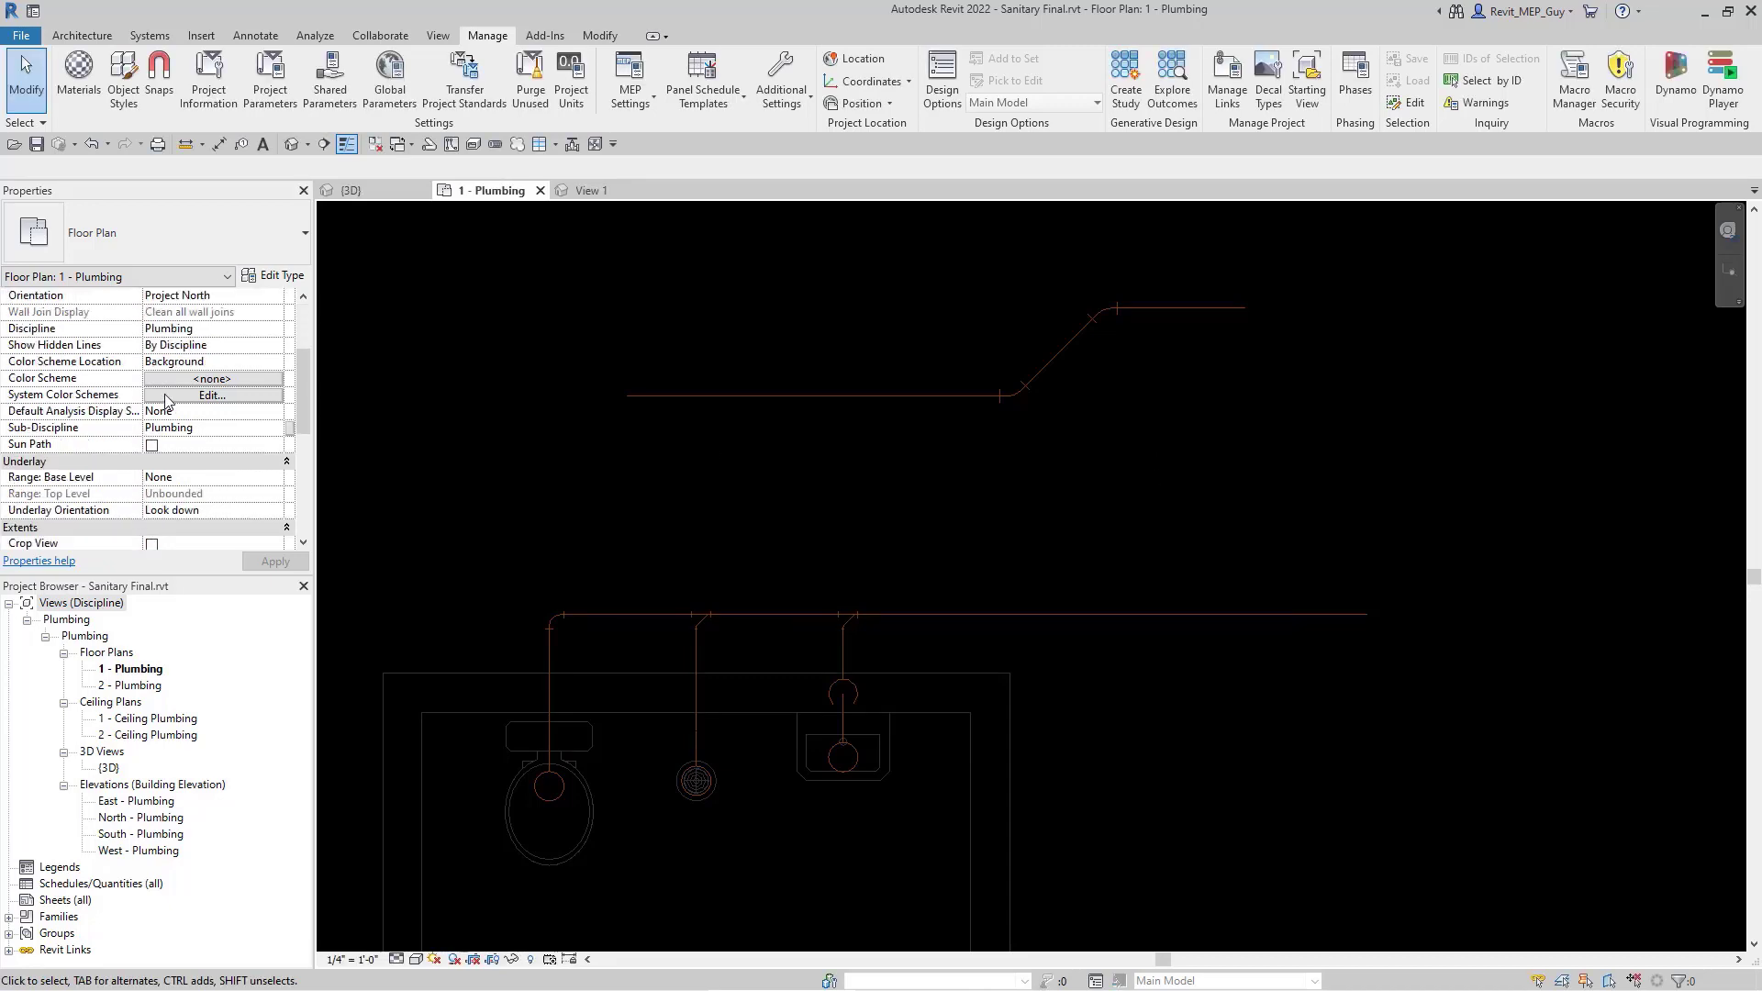
pyautogui.click(212, 445)
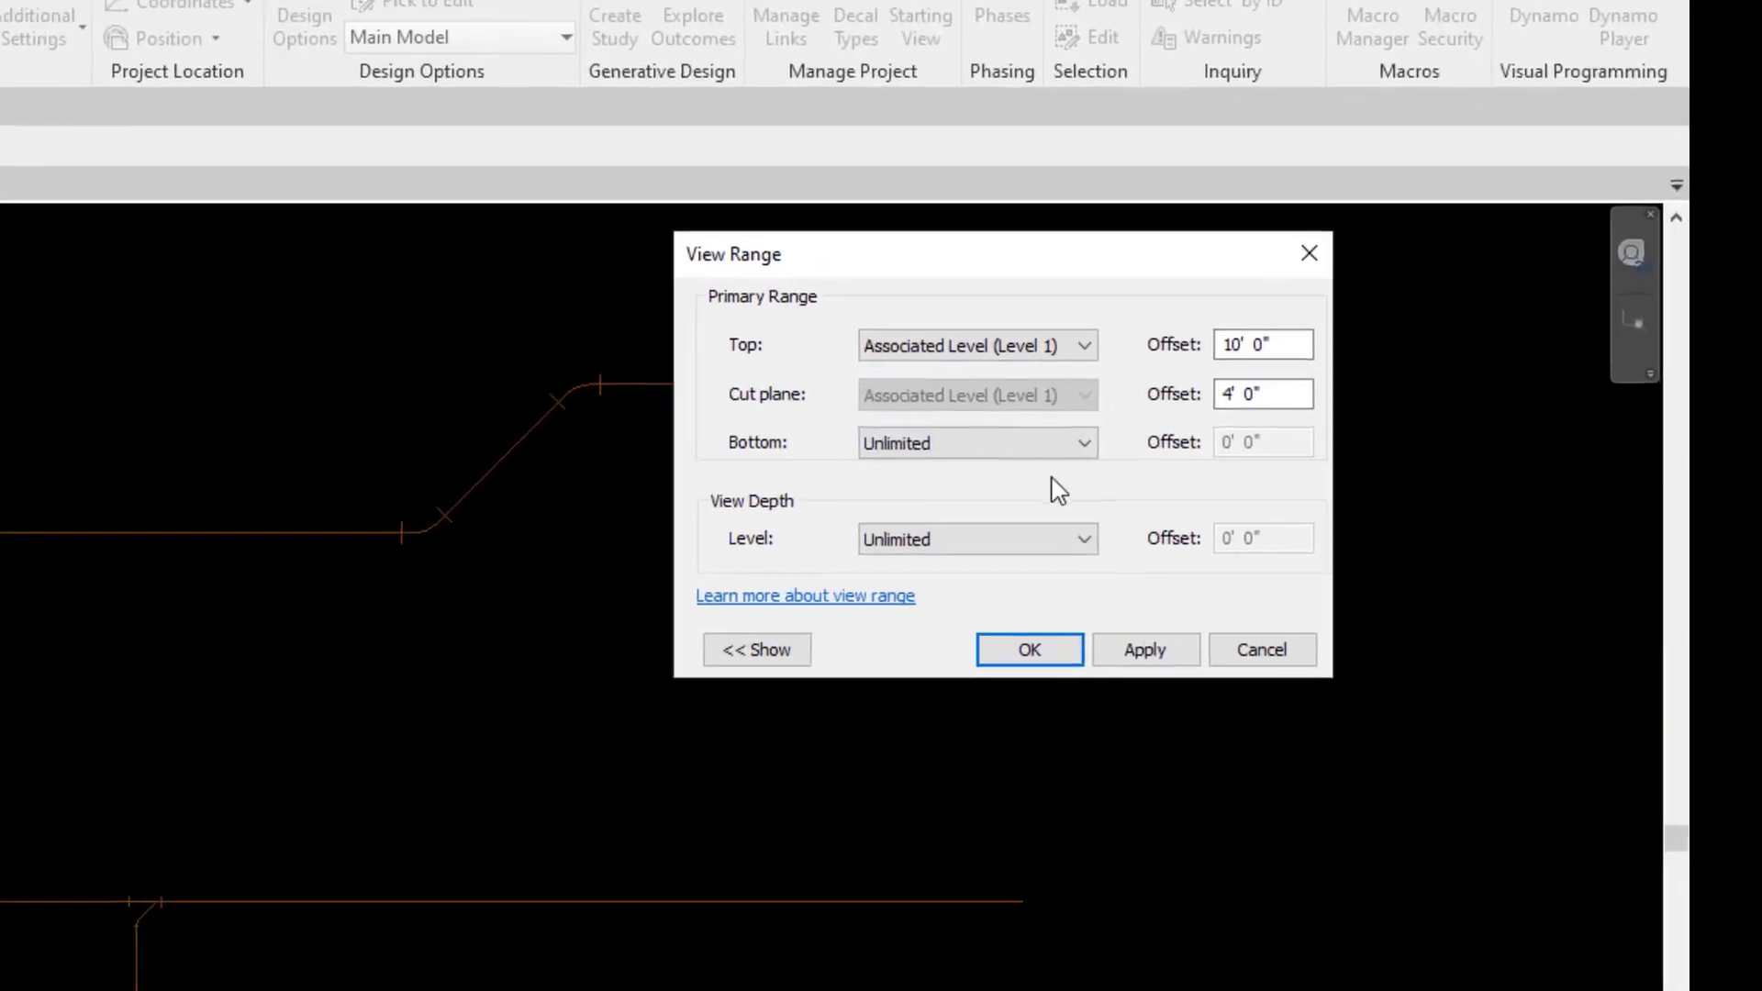
pyautogui.click(954, 442)
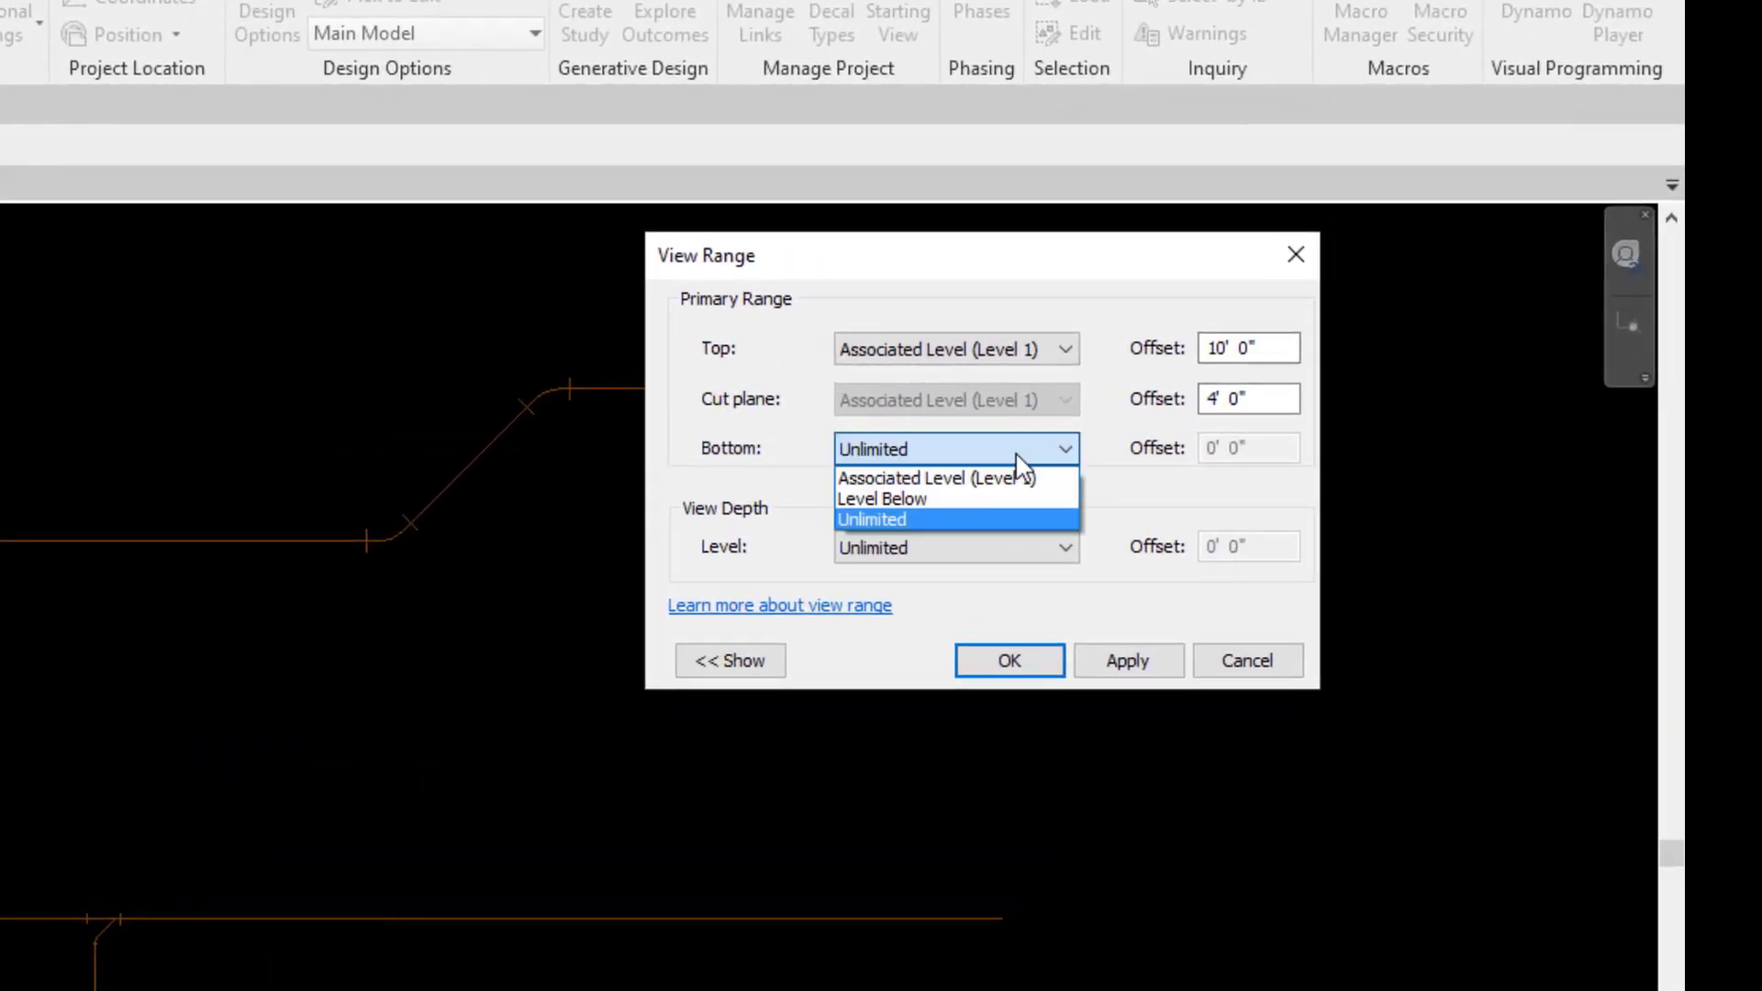
pyautogui.click(936, 478)
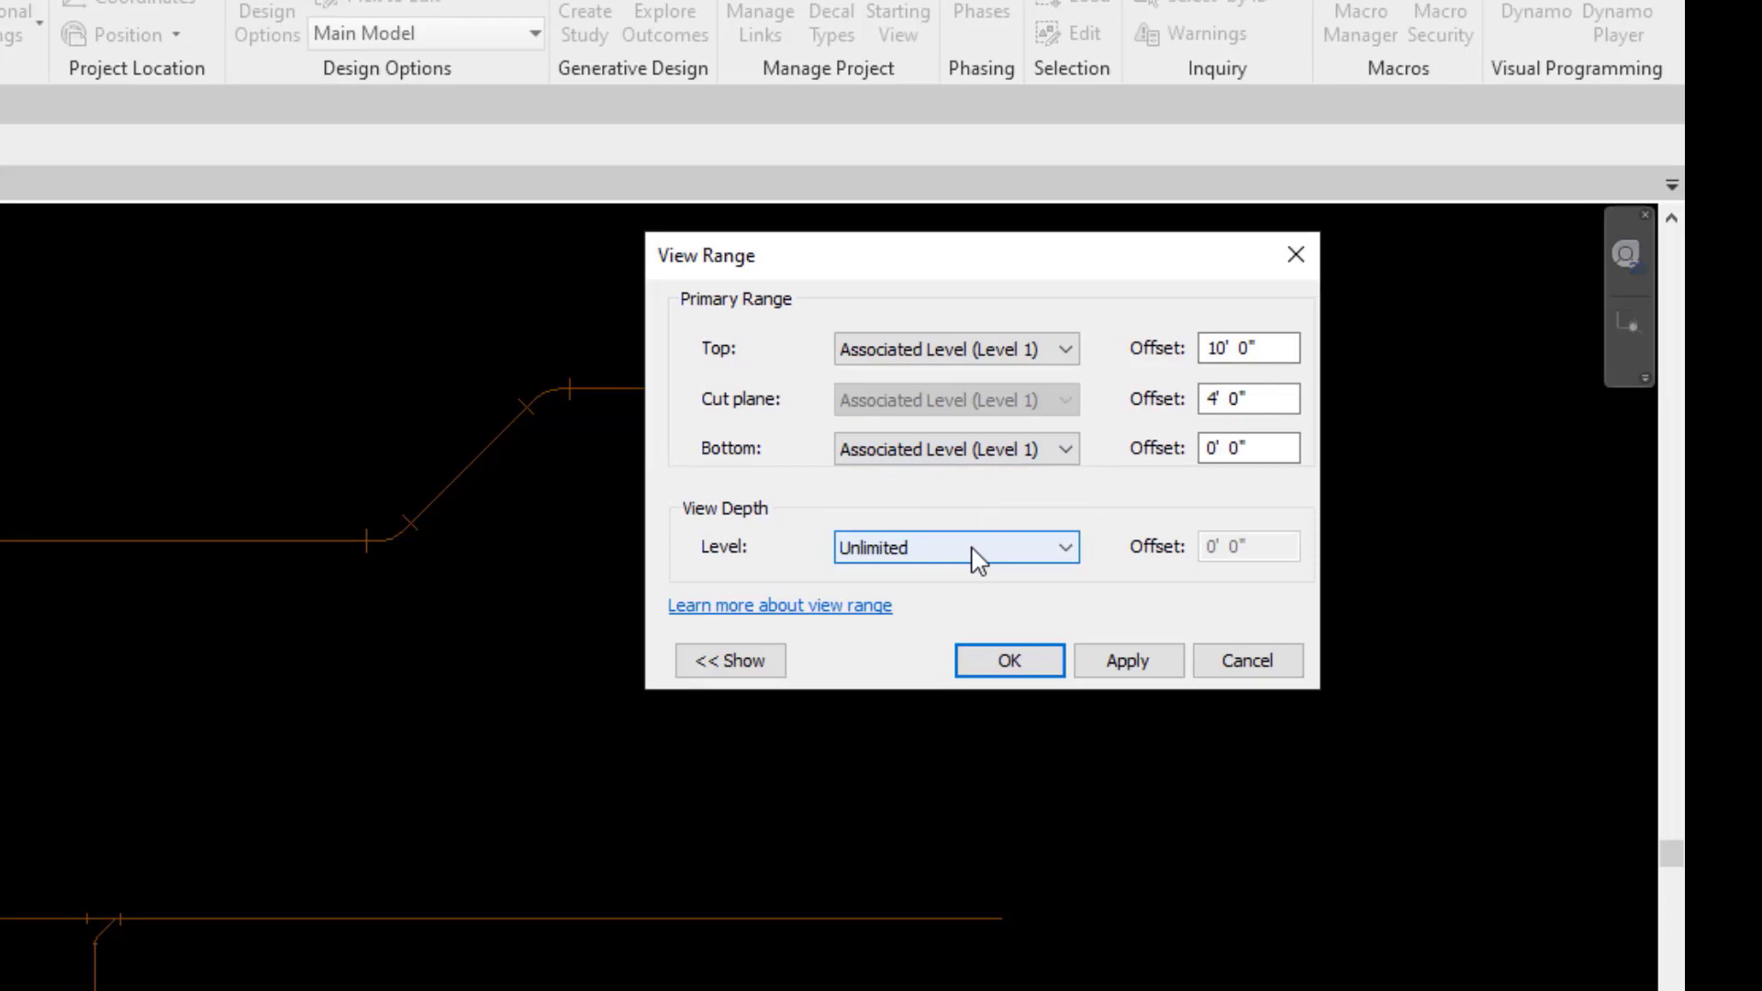
pyautogui.click(1008, 662)
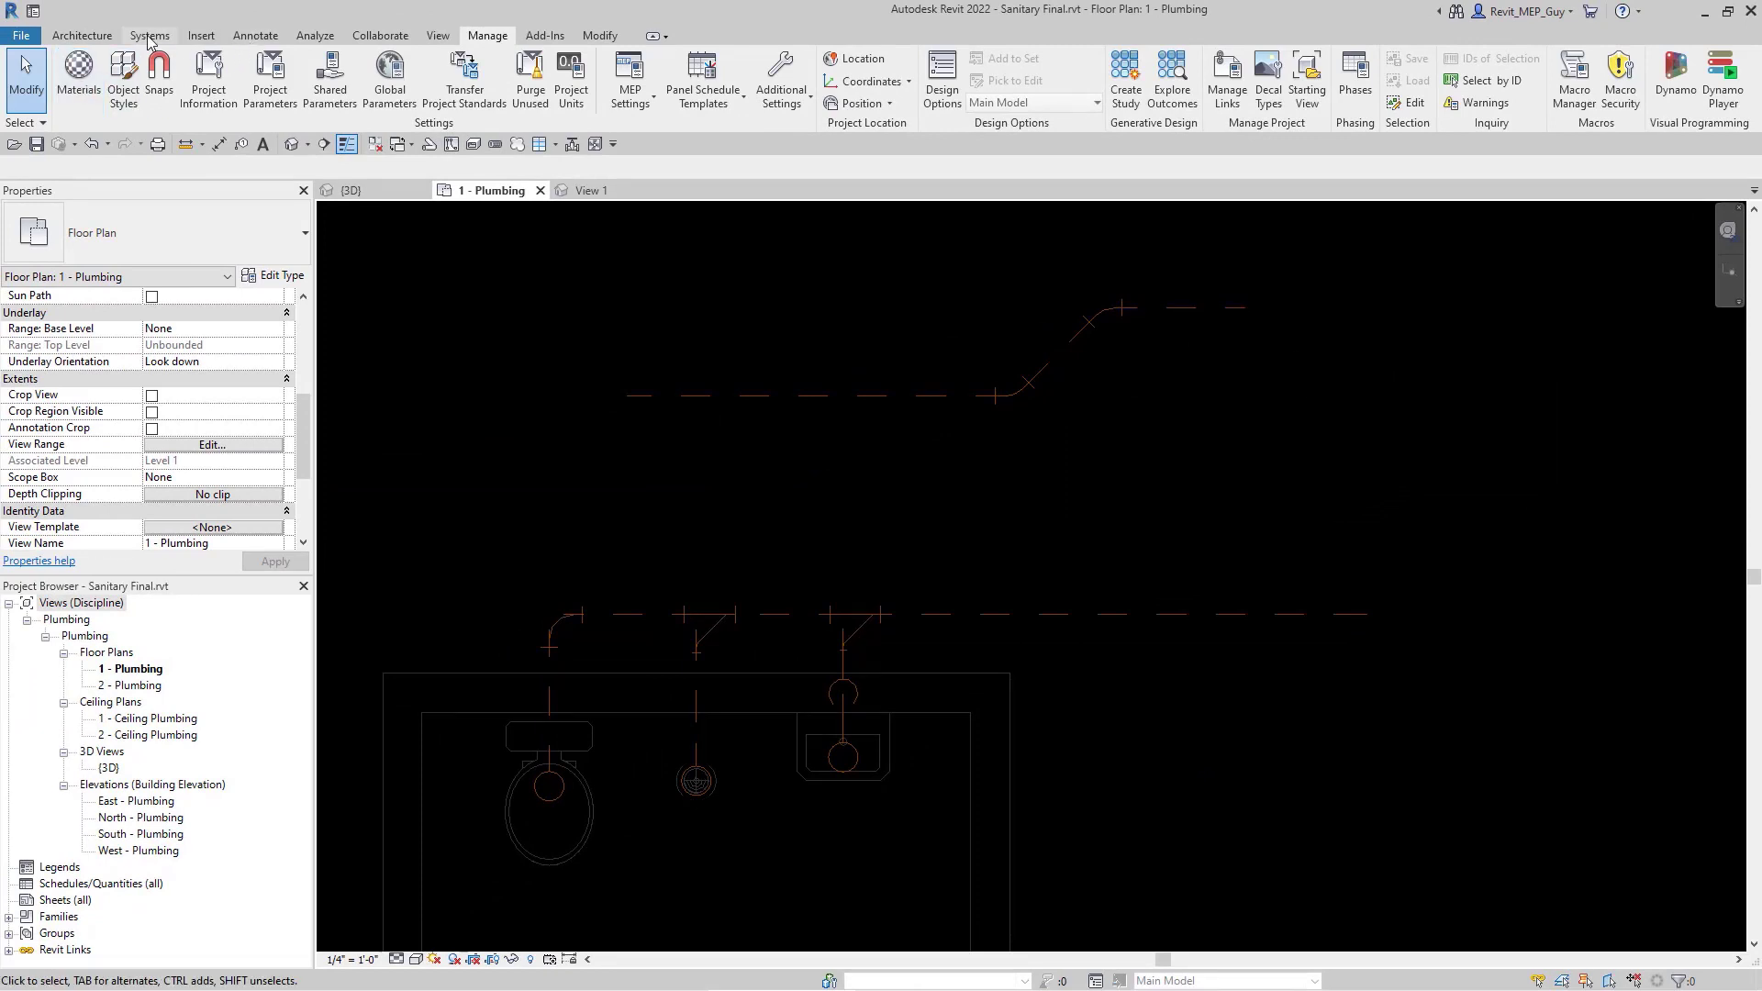
# Draw a horizontal 4" PVC - DWV pipe at 2' 0" middle elevation between the upper offset pipe and the sanitary main.
pyautogui.press('p')
pyautogui.press('i')
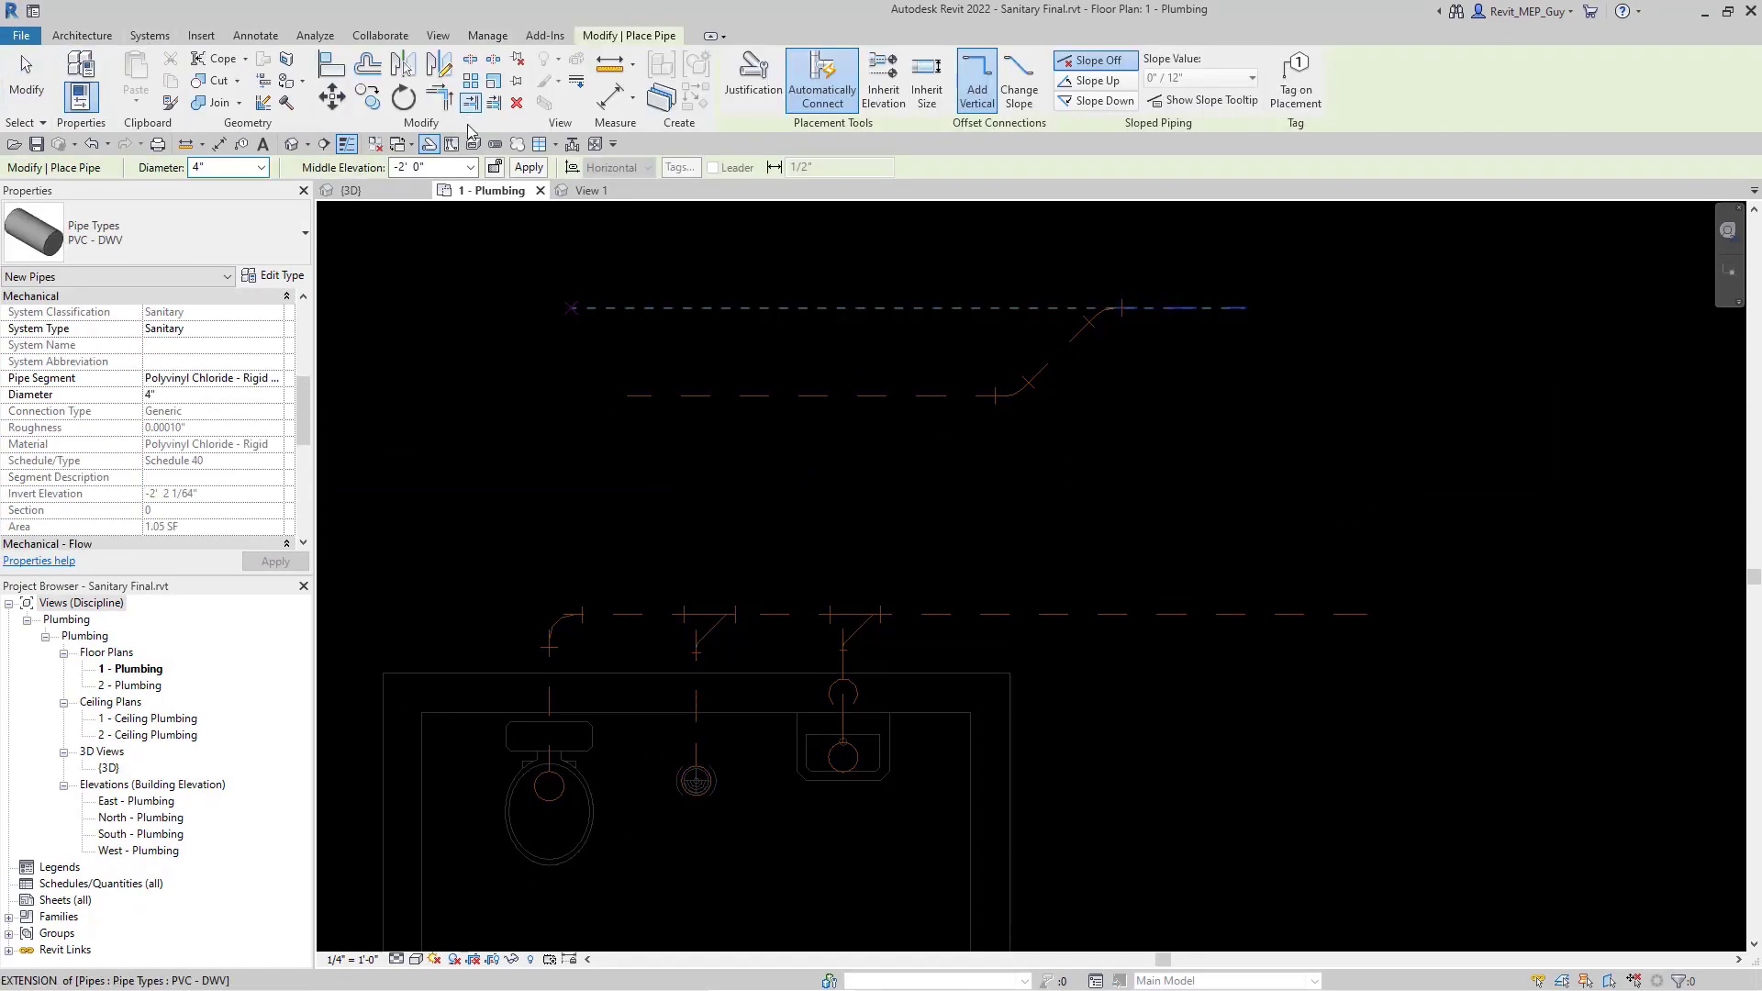
pyautogui.click(470, 168)
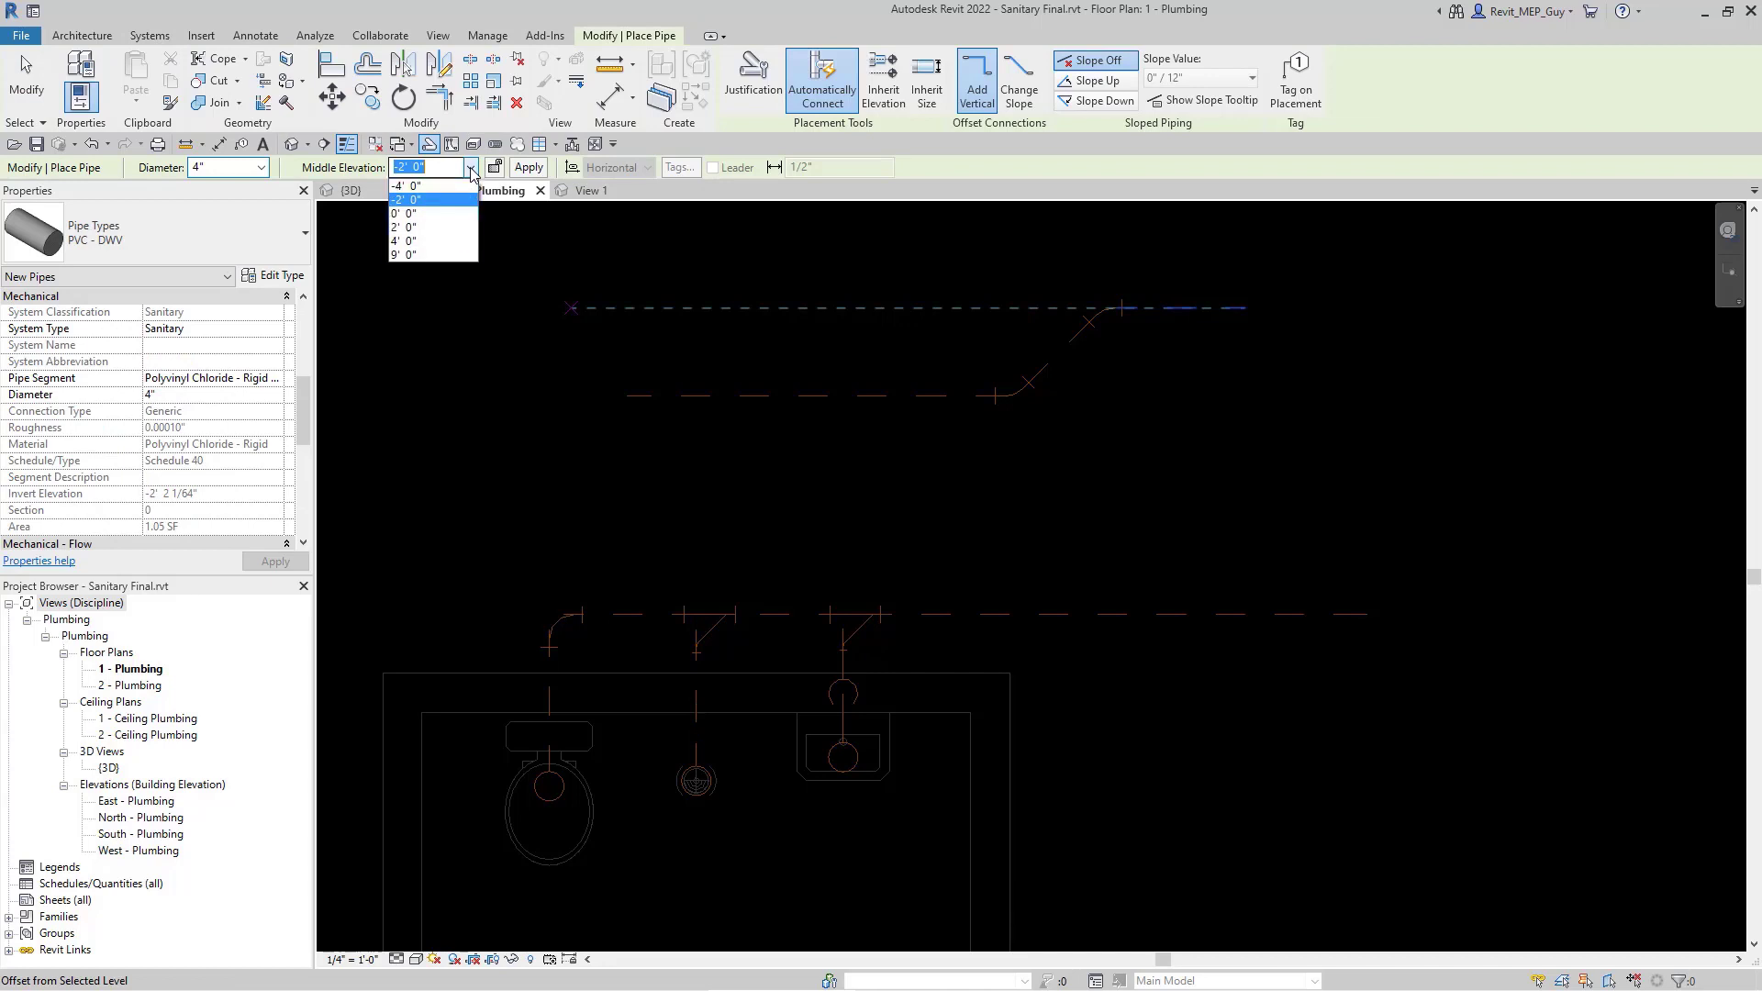
pyautogui.click(408, 227)
pyautogui.click(737, 463)
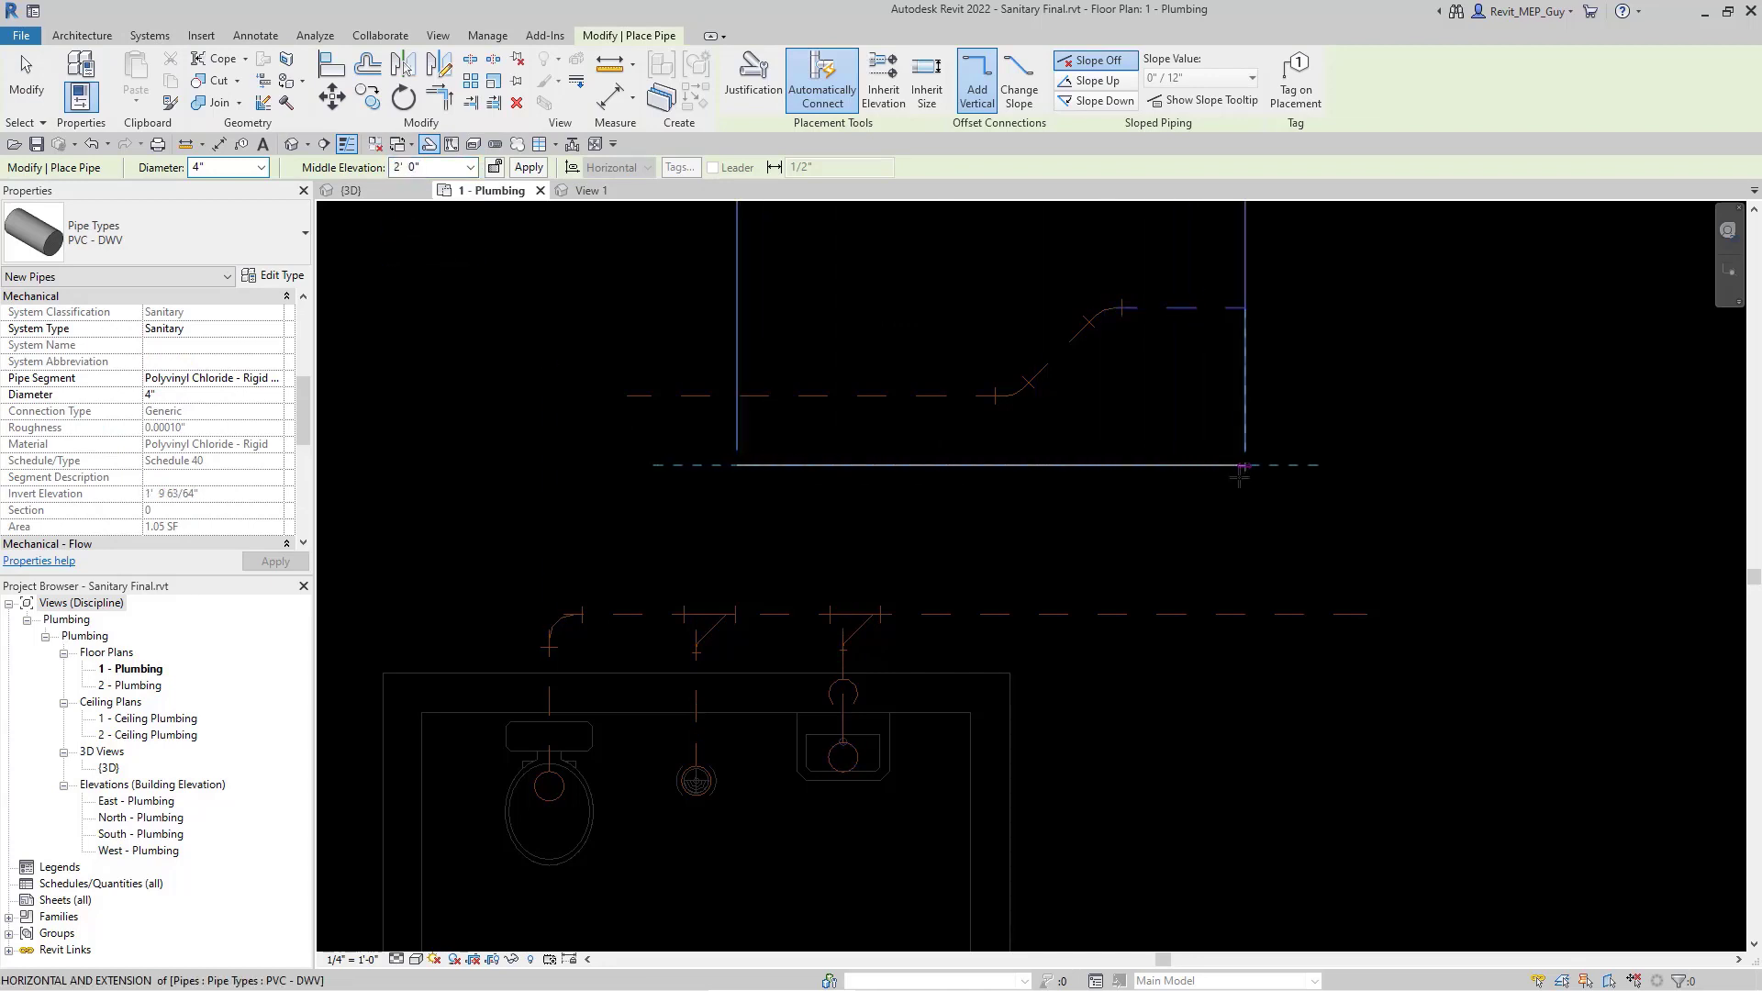
pyautogui.click(1245, 465)
pyautogui.press('Escape')
pyautogui.press('Escape')
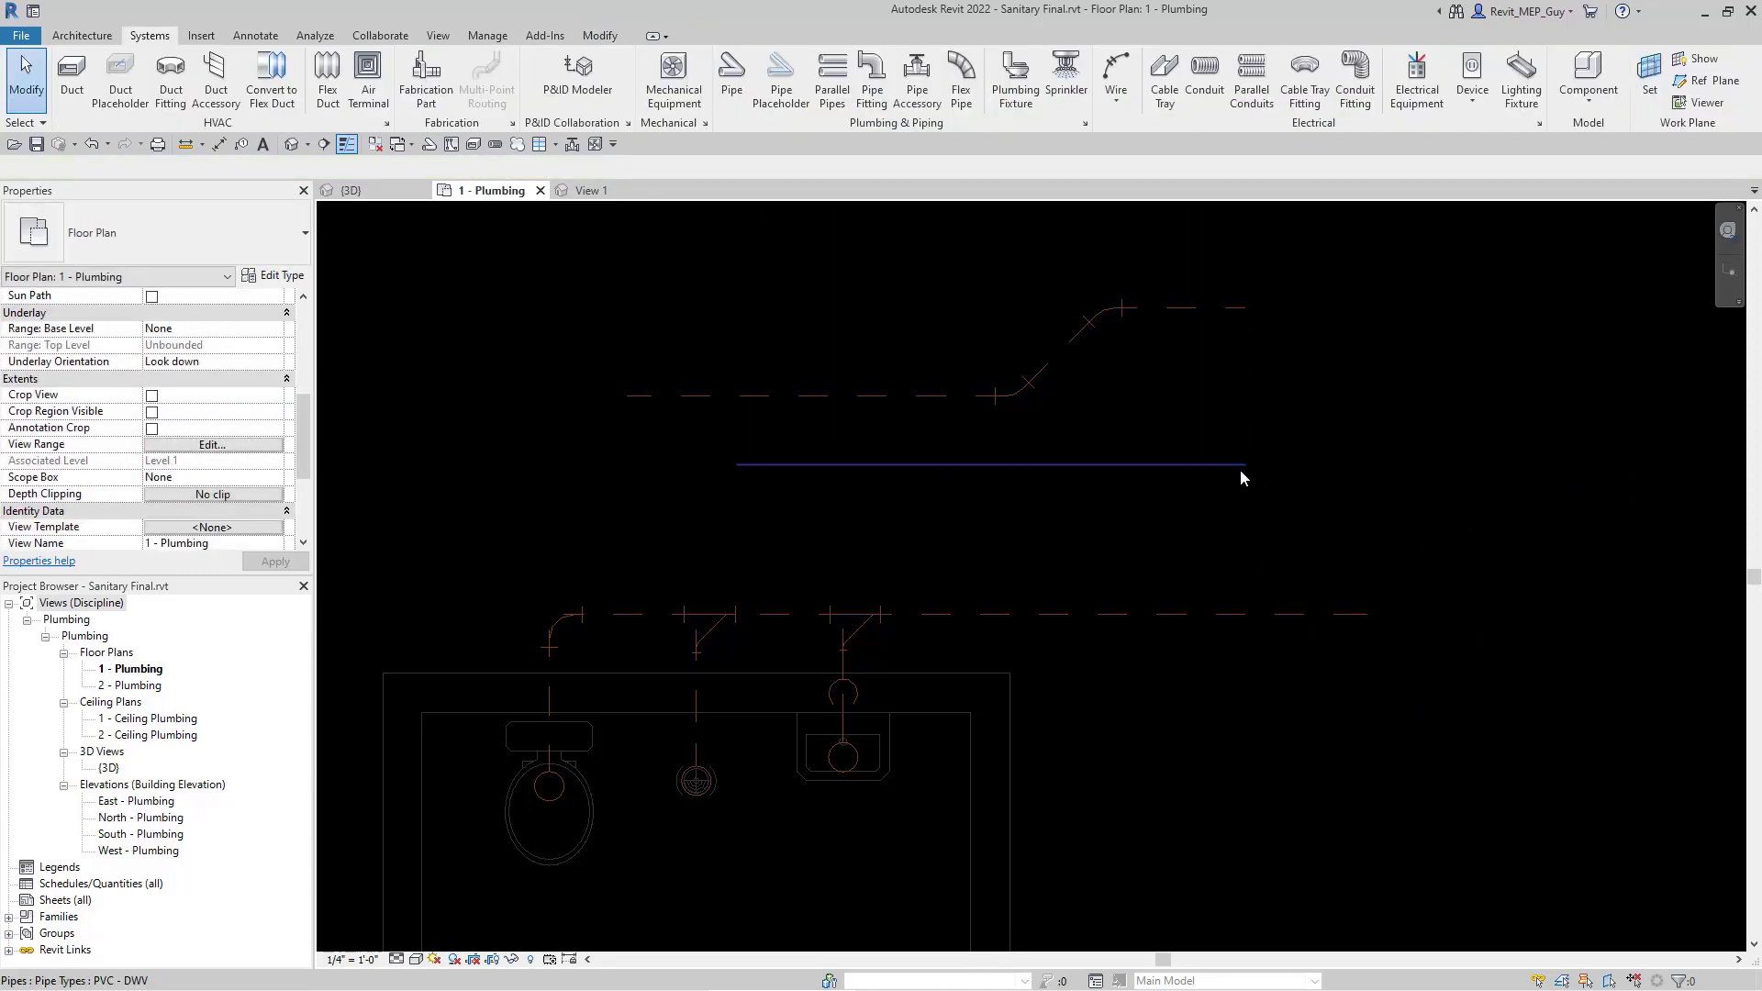
# Turn off Thin Lines and disable Use Annotation Scale for the sanitary main's two wyes and its elbow.
pyautogui.click(347, 144)
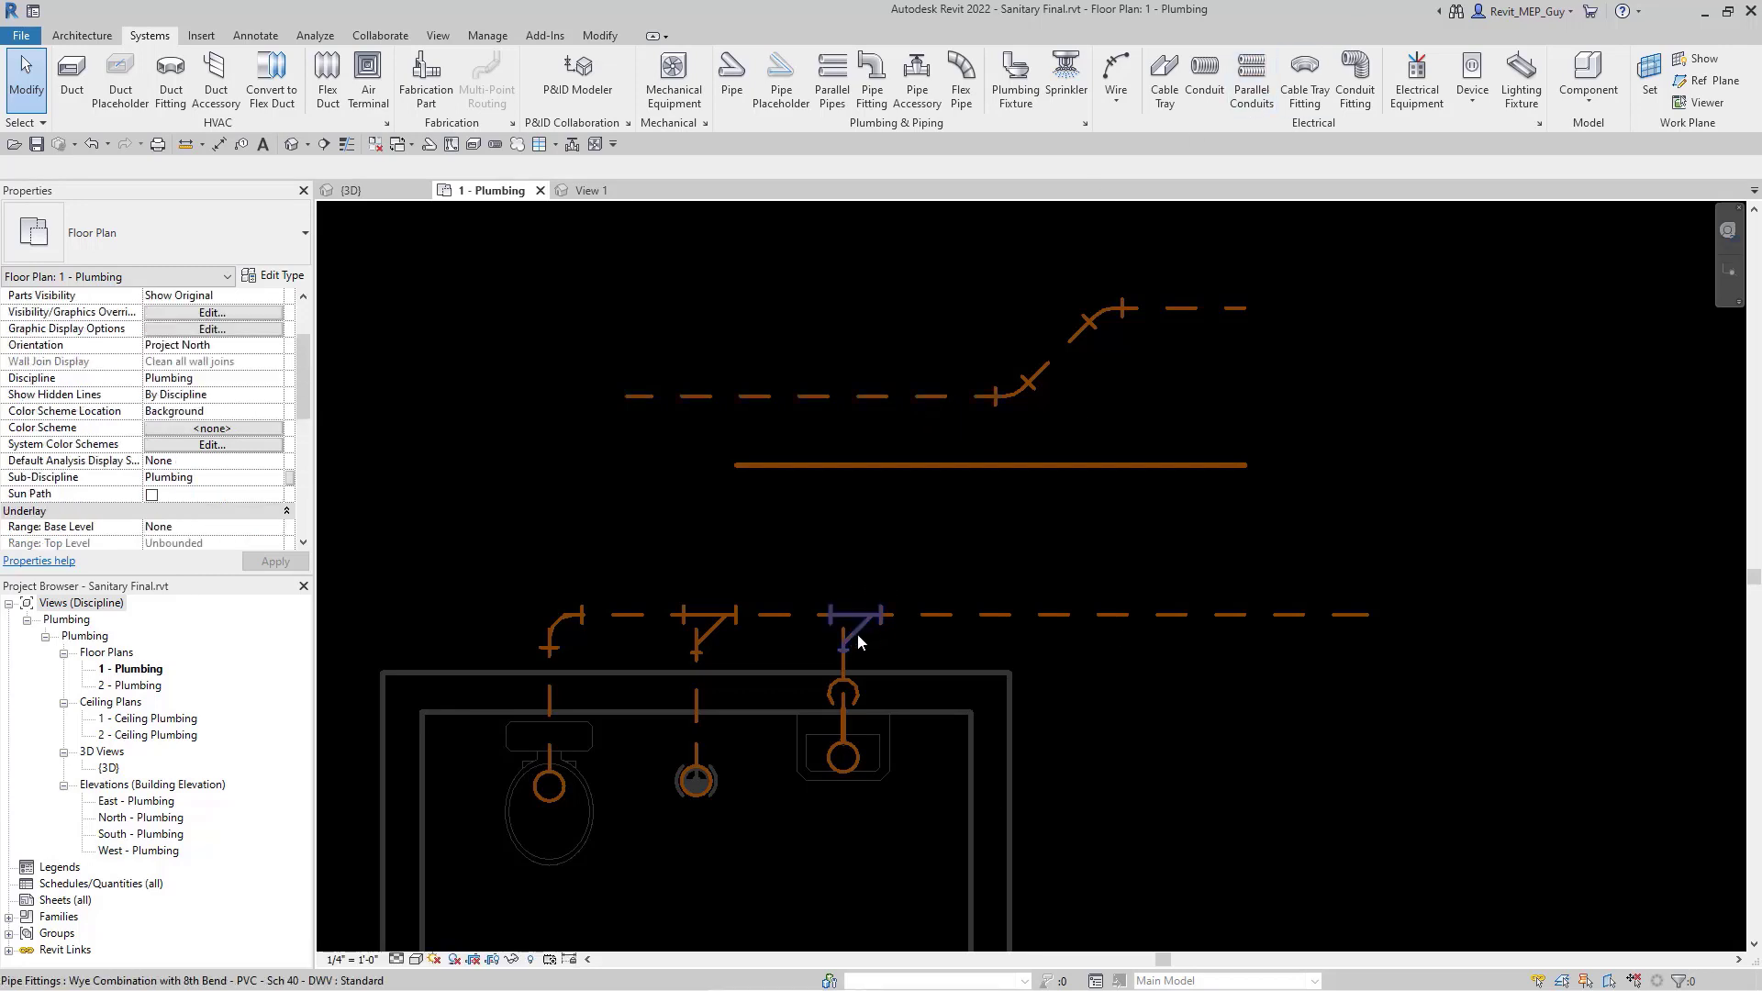
pyautogui.keyDown('ctrl'); pyautogui.click(714, 633); pyautogui.keyUp('ctrl')
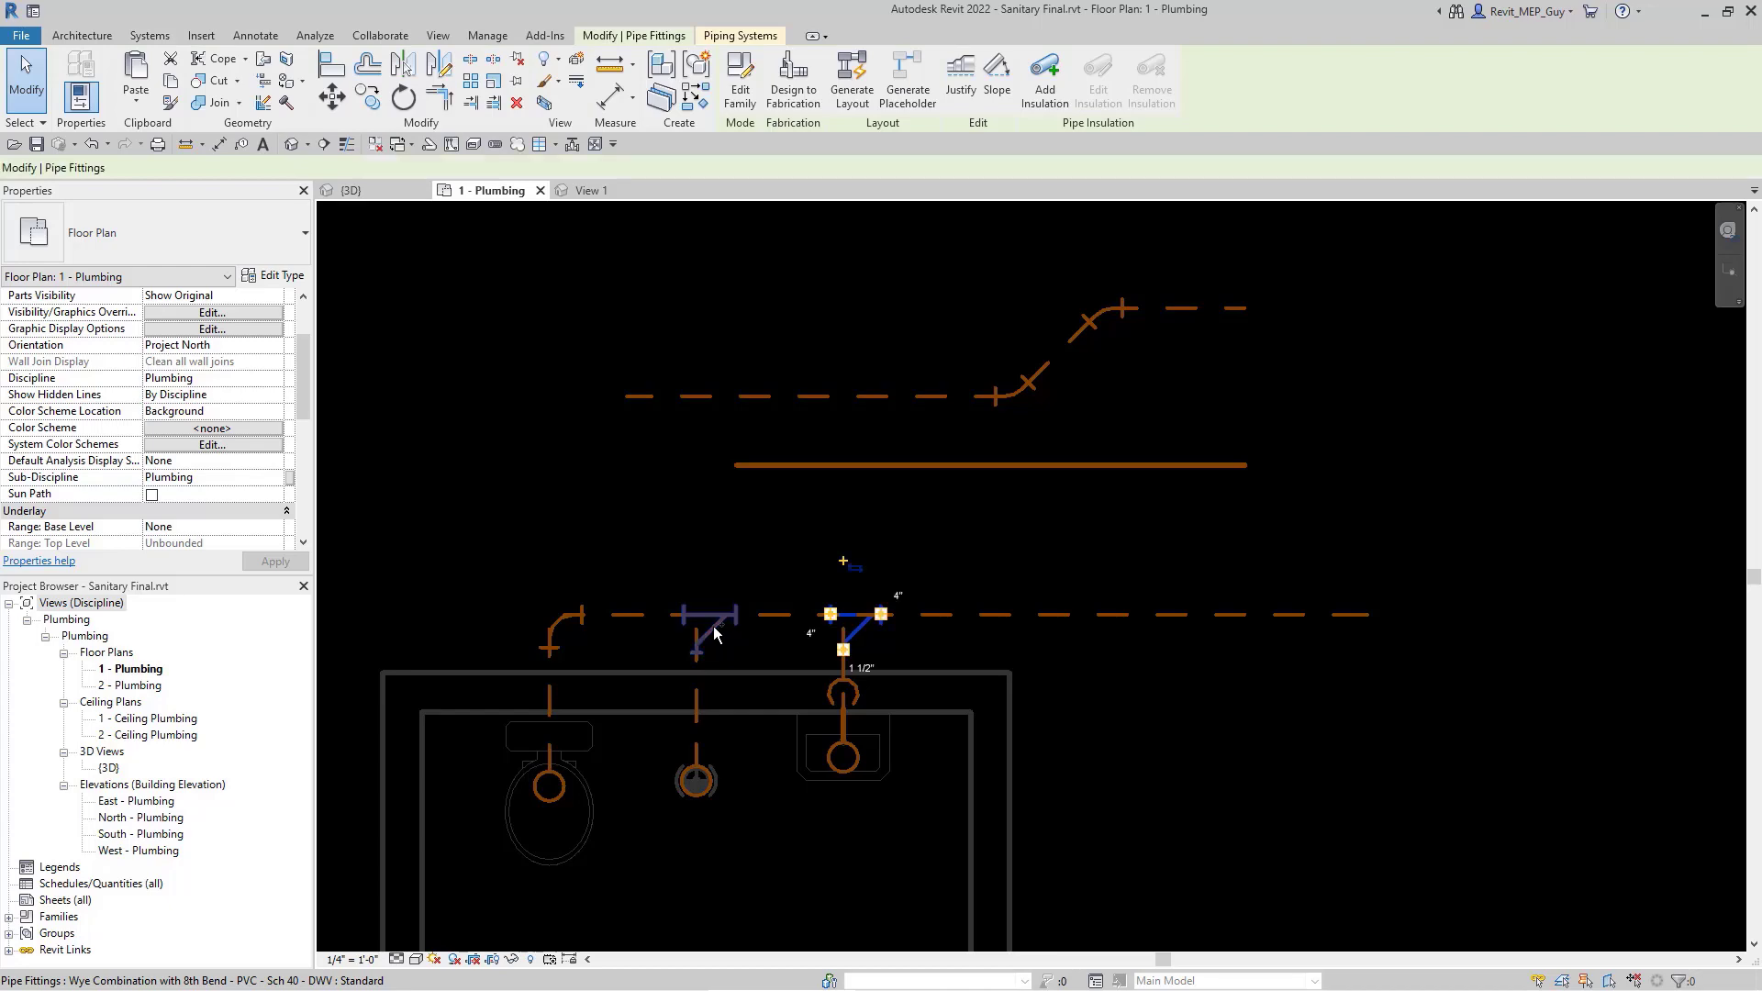
pyautogui.keyDown('ctrl'); pyautogui.click(601, 633); pyautogui.keyUp('ctrl')
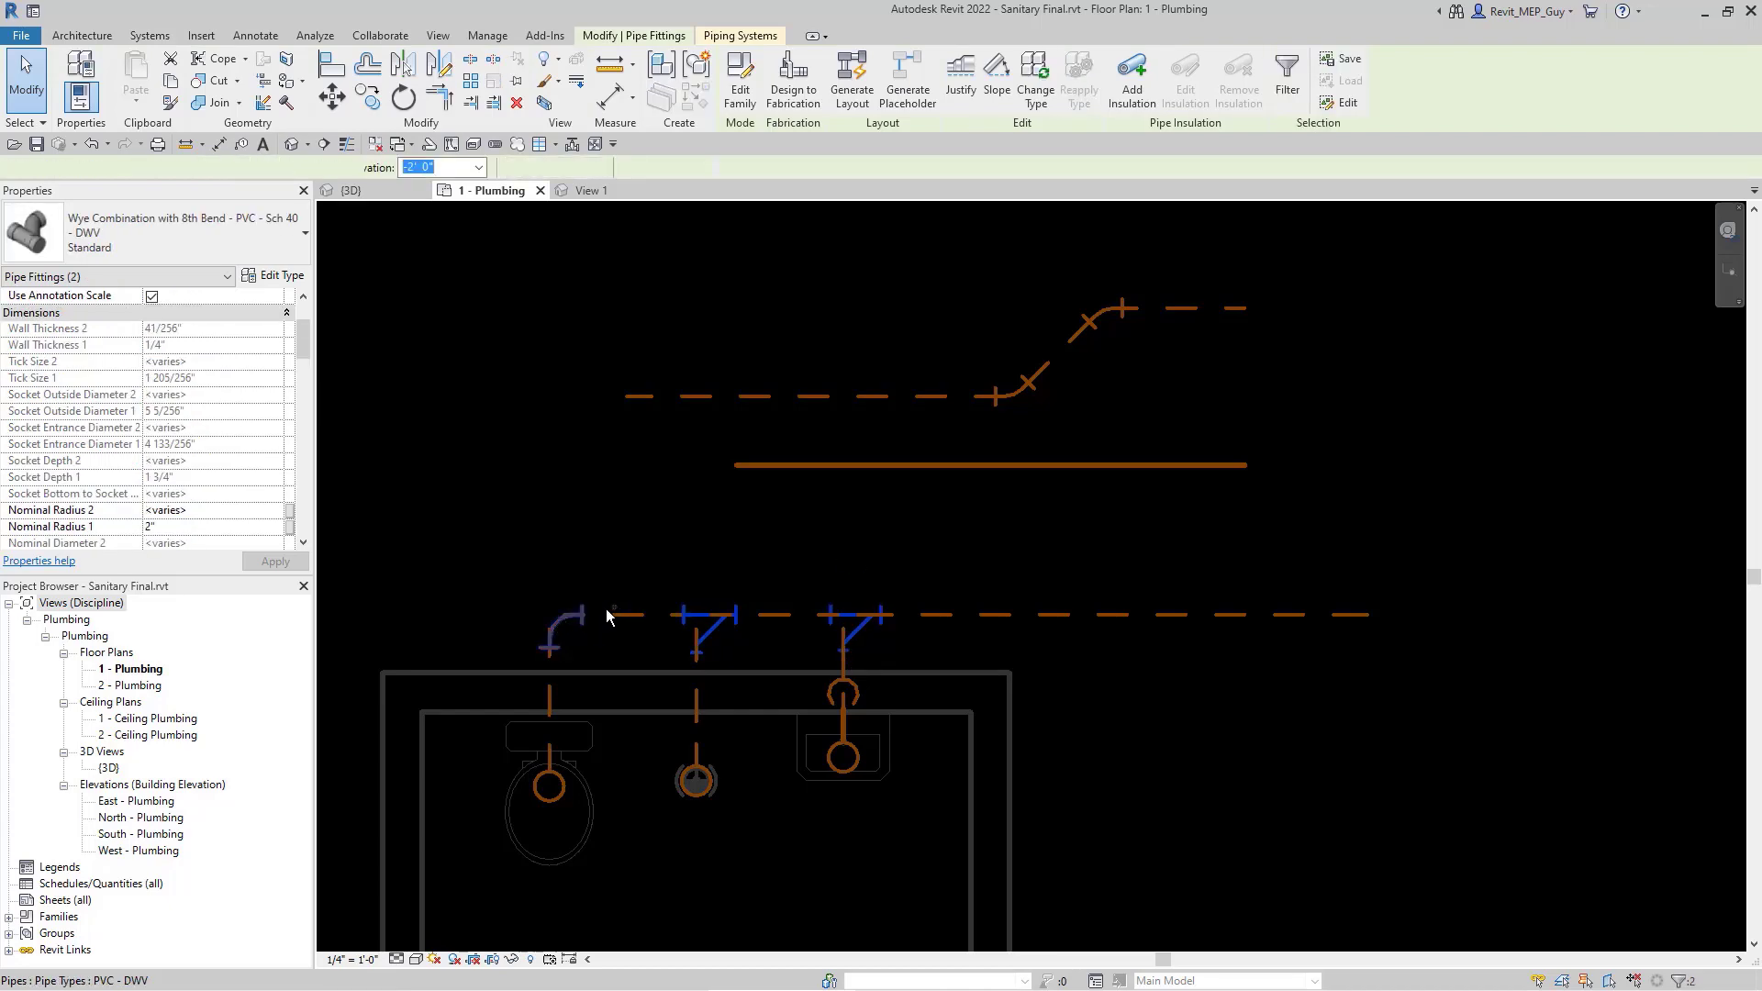
pyautogui.click(152, 296)
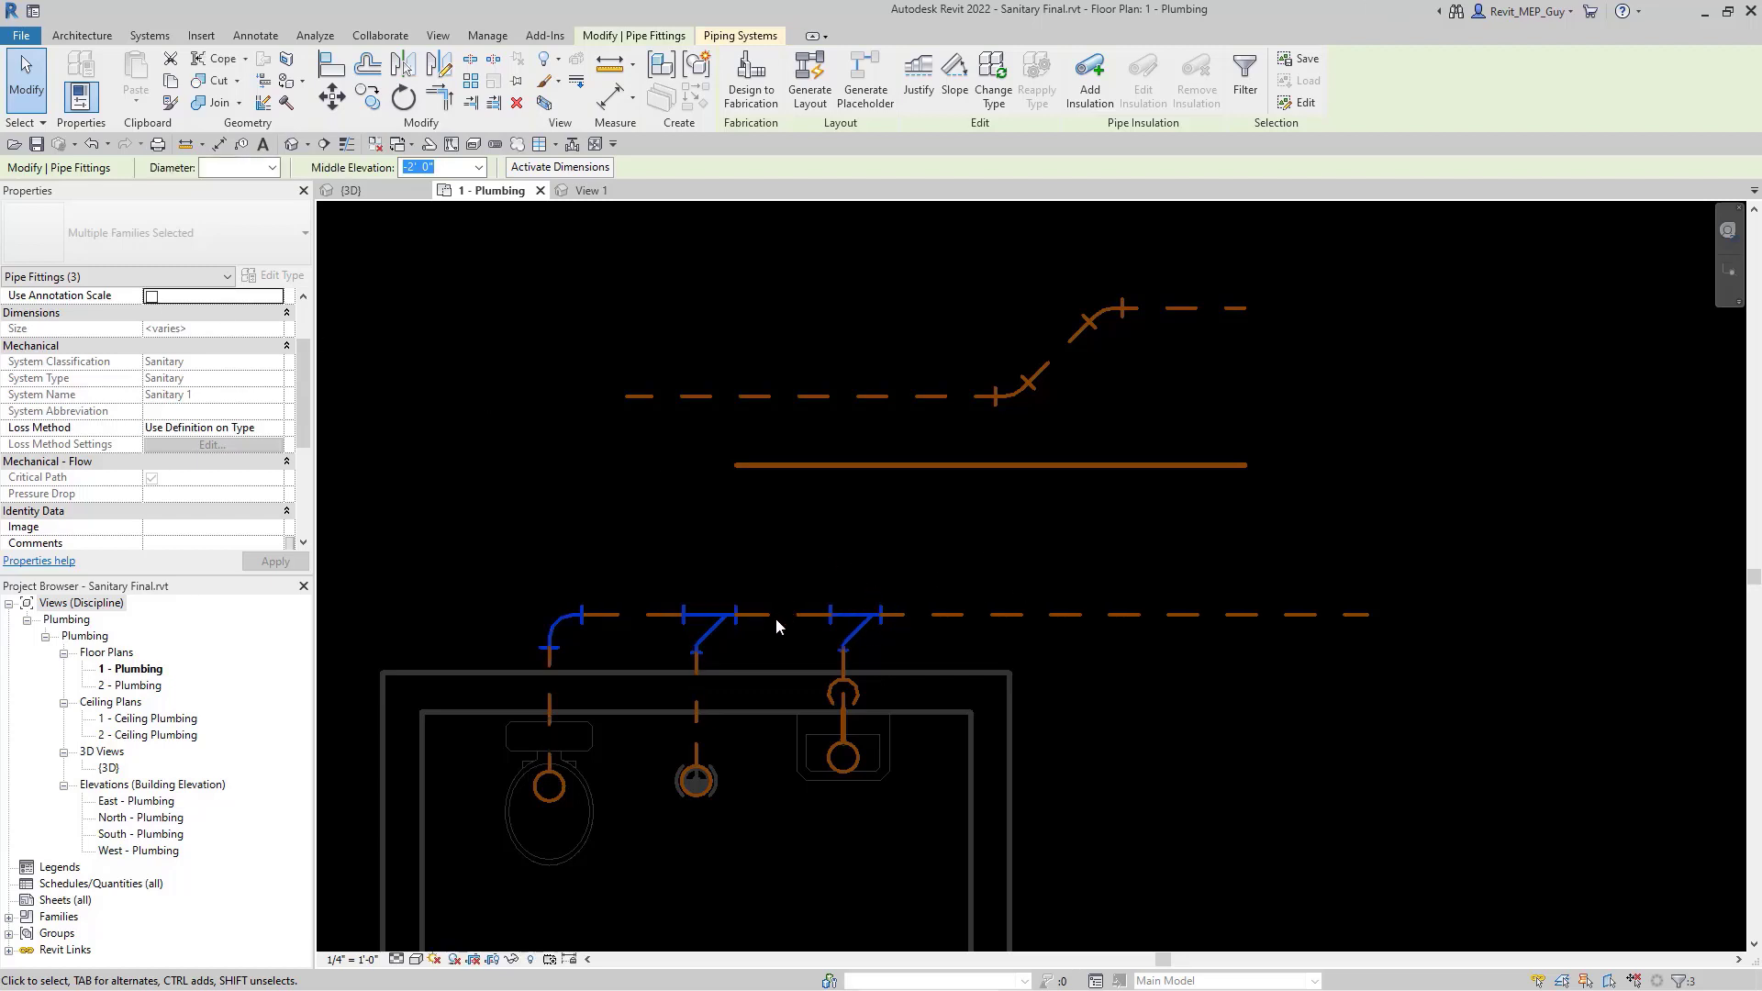
pyautogui.scroll(3, 773, 694)
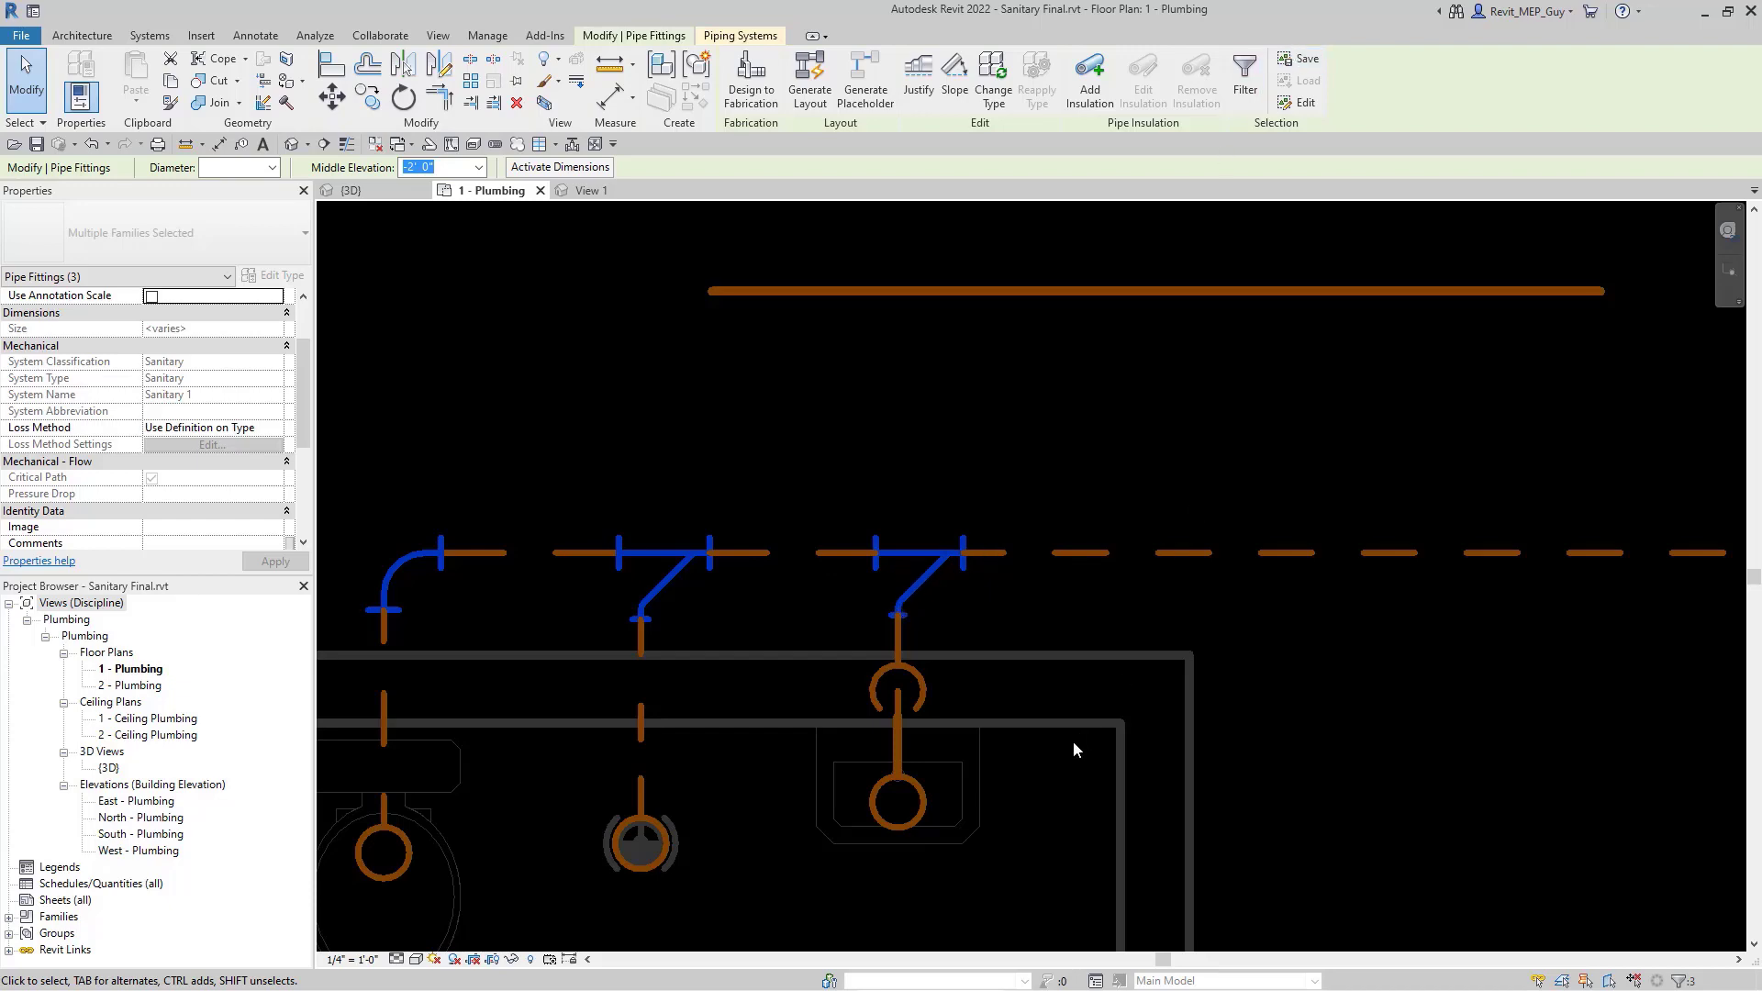
pyautogui.press('Escape')
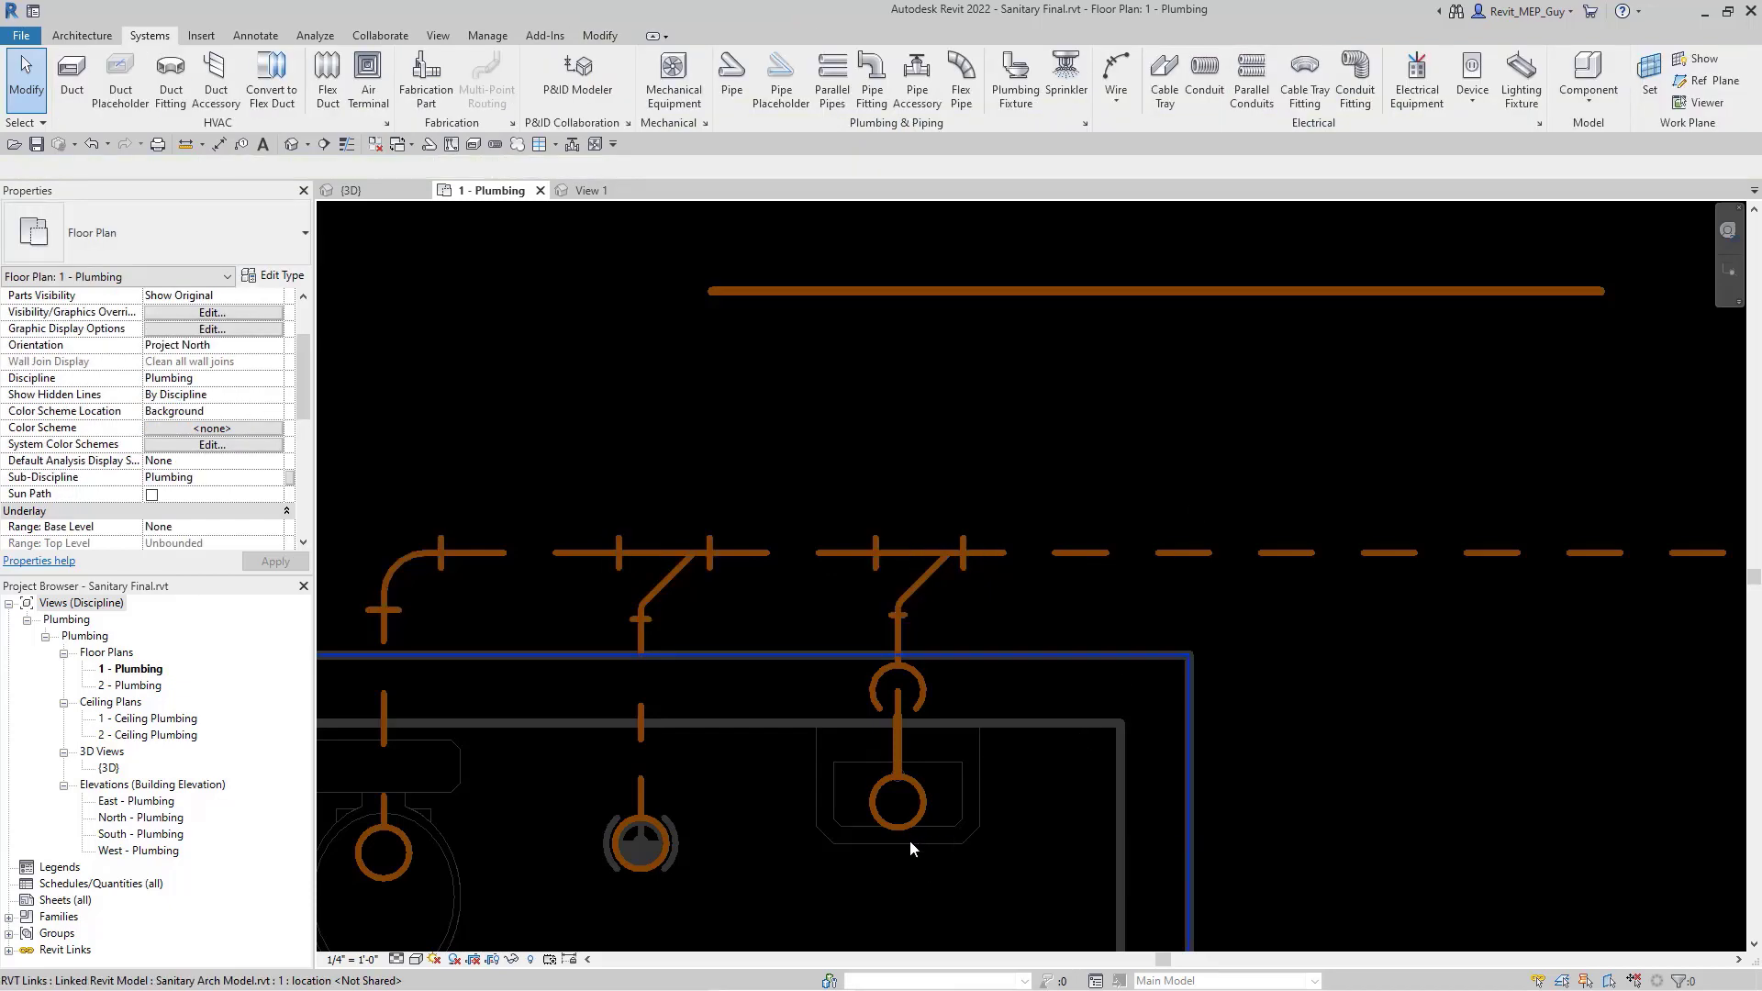
# Set the projection line weights of the Pipes subcategories Center Line and Drop to 5 in Object Styles.
pyautogui.scroll(3, 910, 840)
pyautogui.scroll(4, 881, 532)
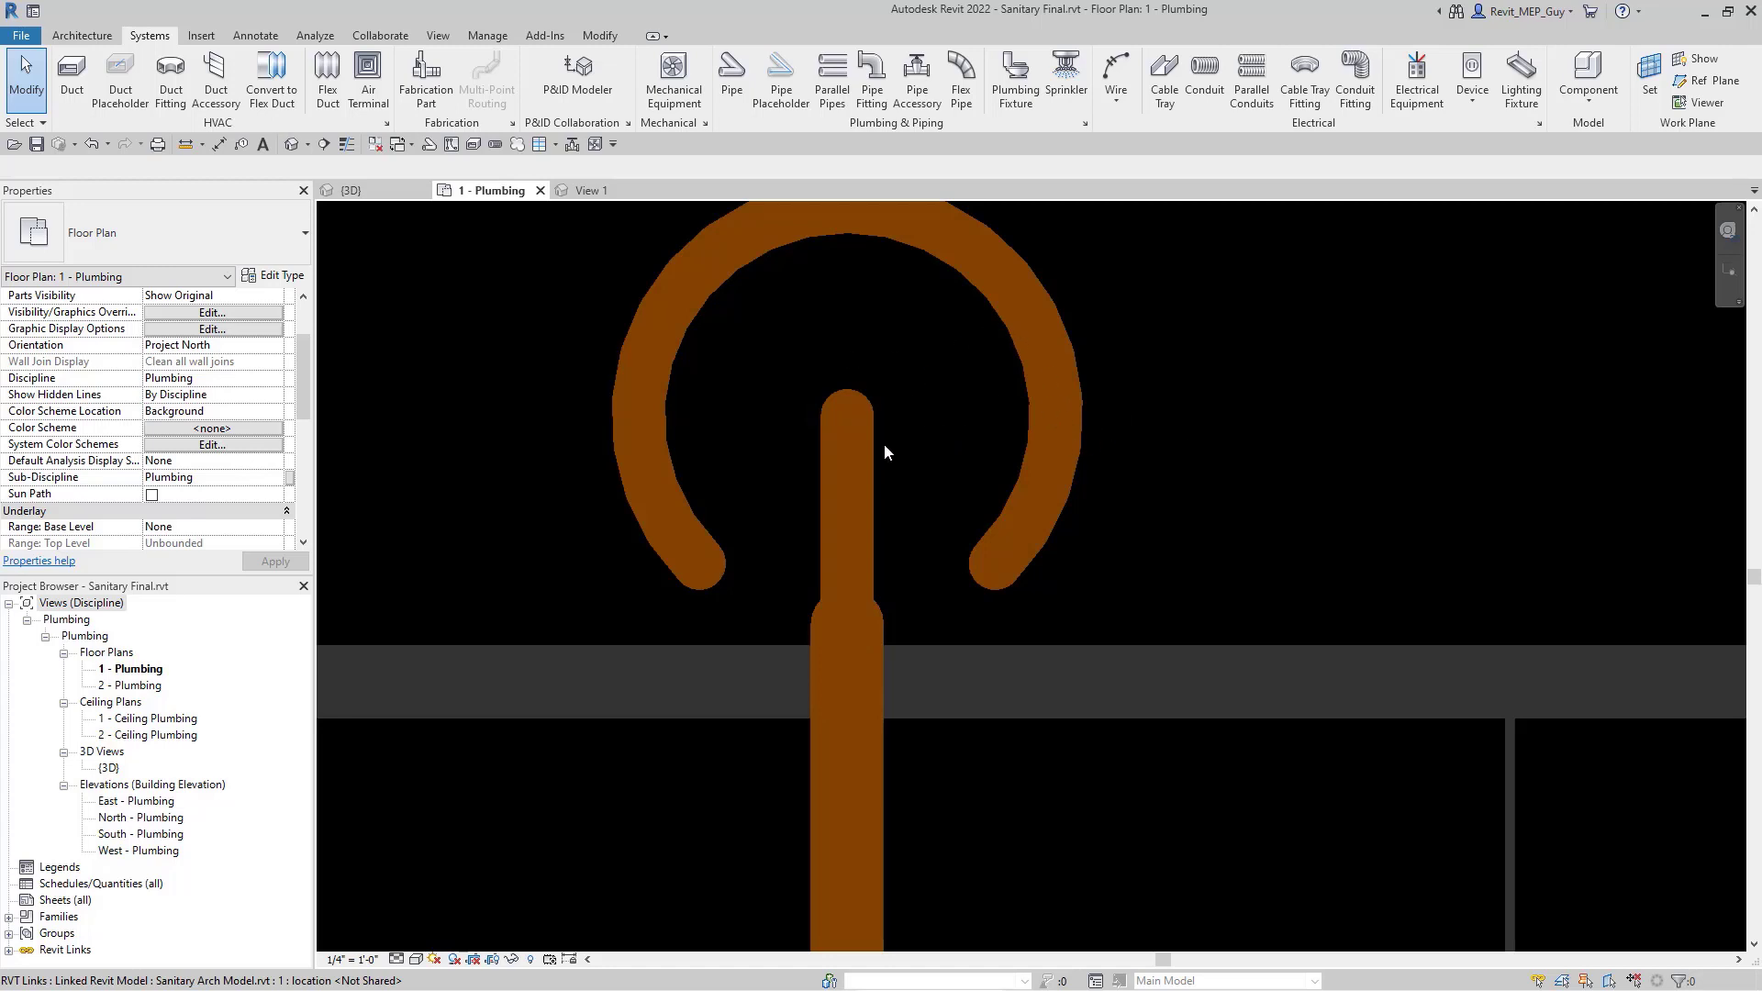
pyautogui.click(488, 35)
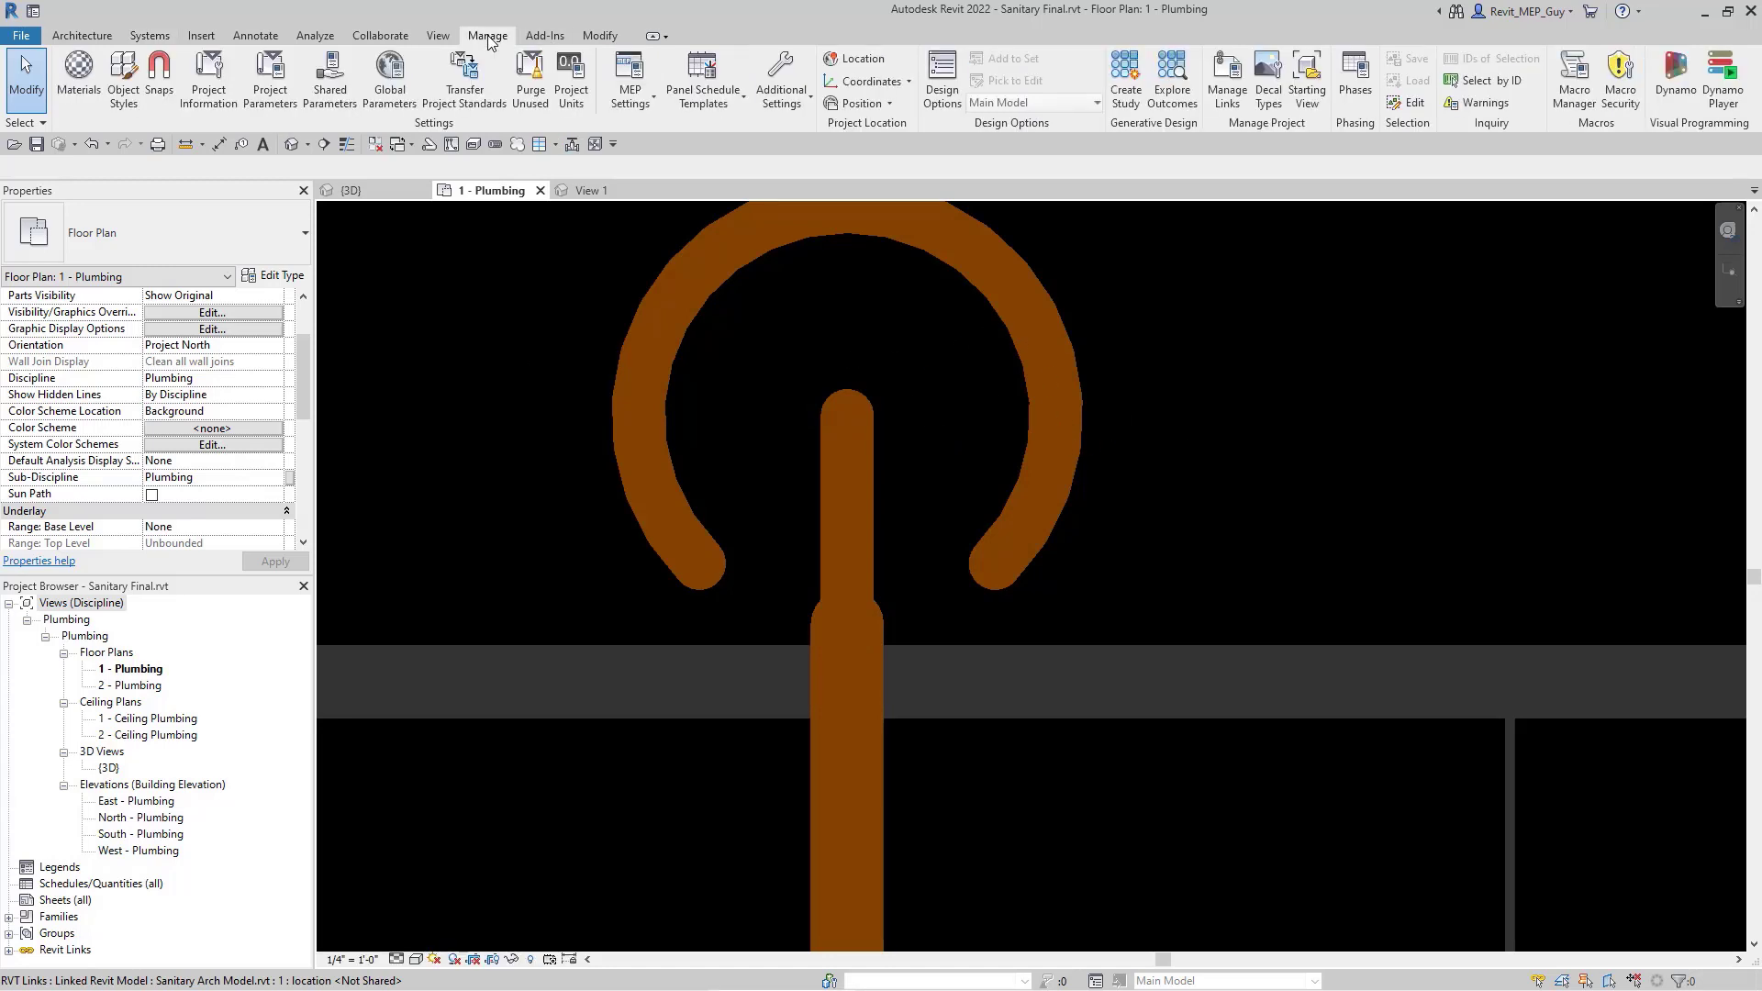
pyautogui.click(123, 77)
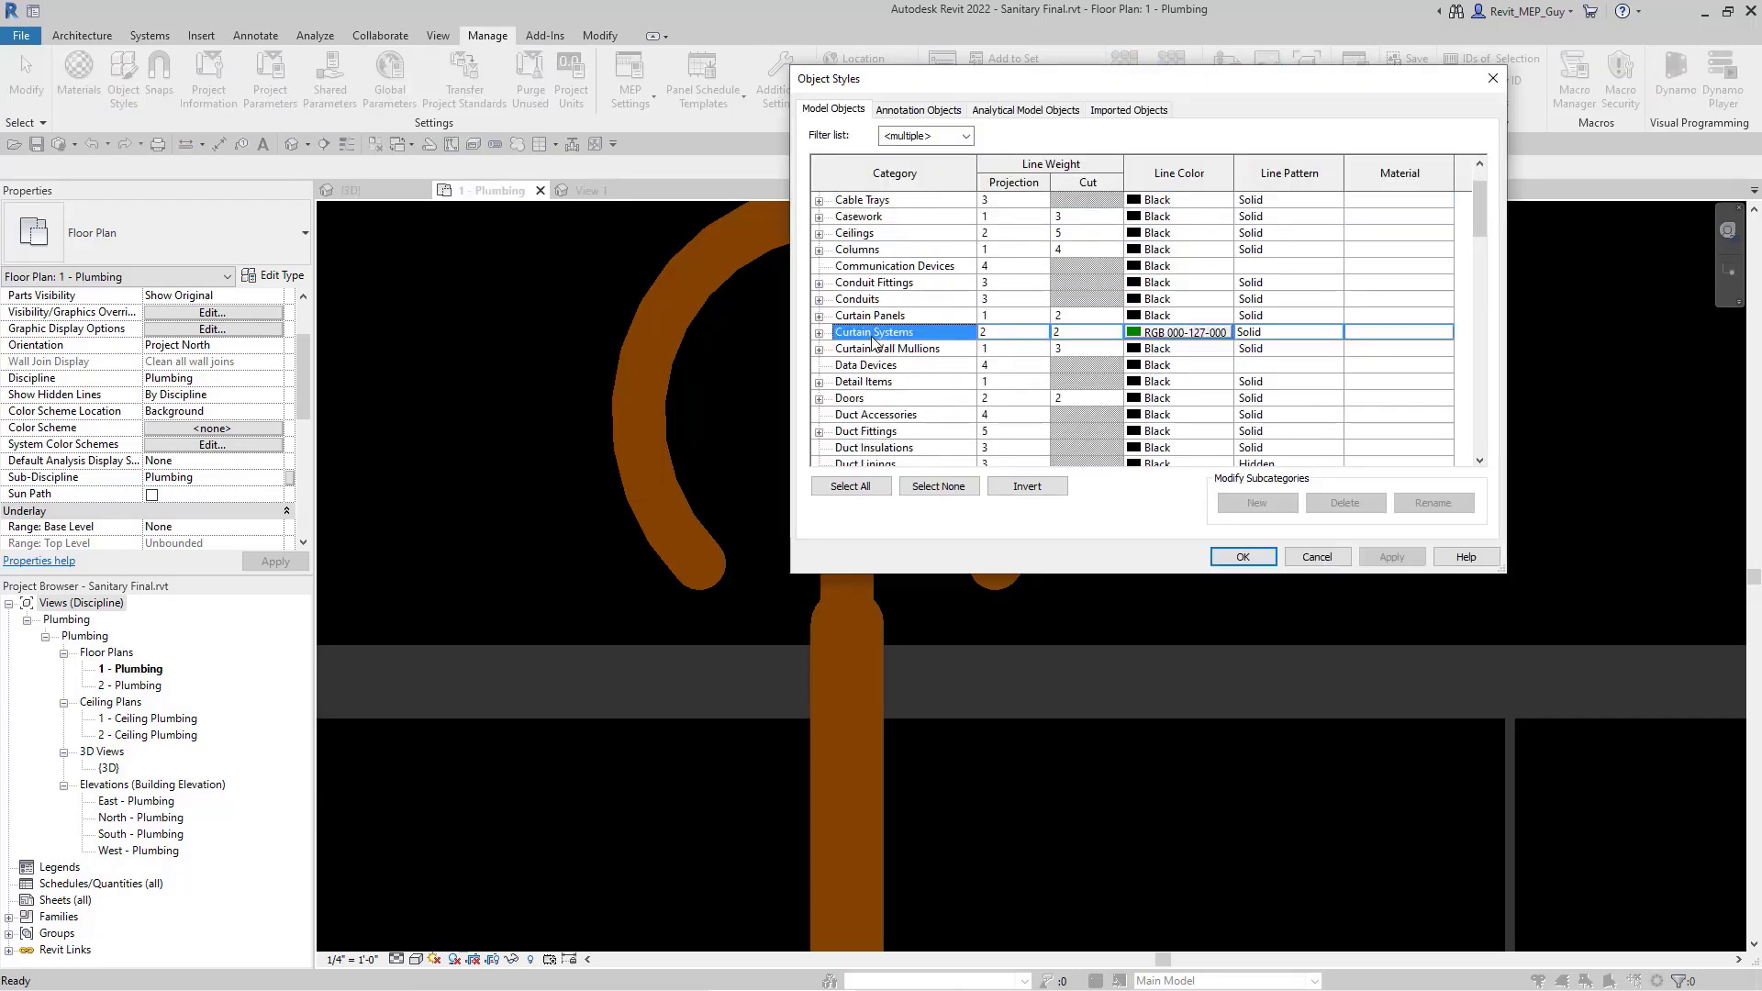
pyautogui.scroll(-3, 874, 342)
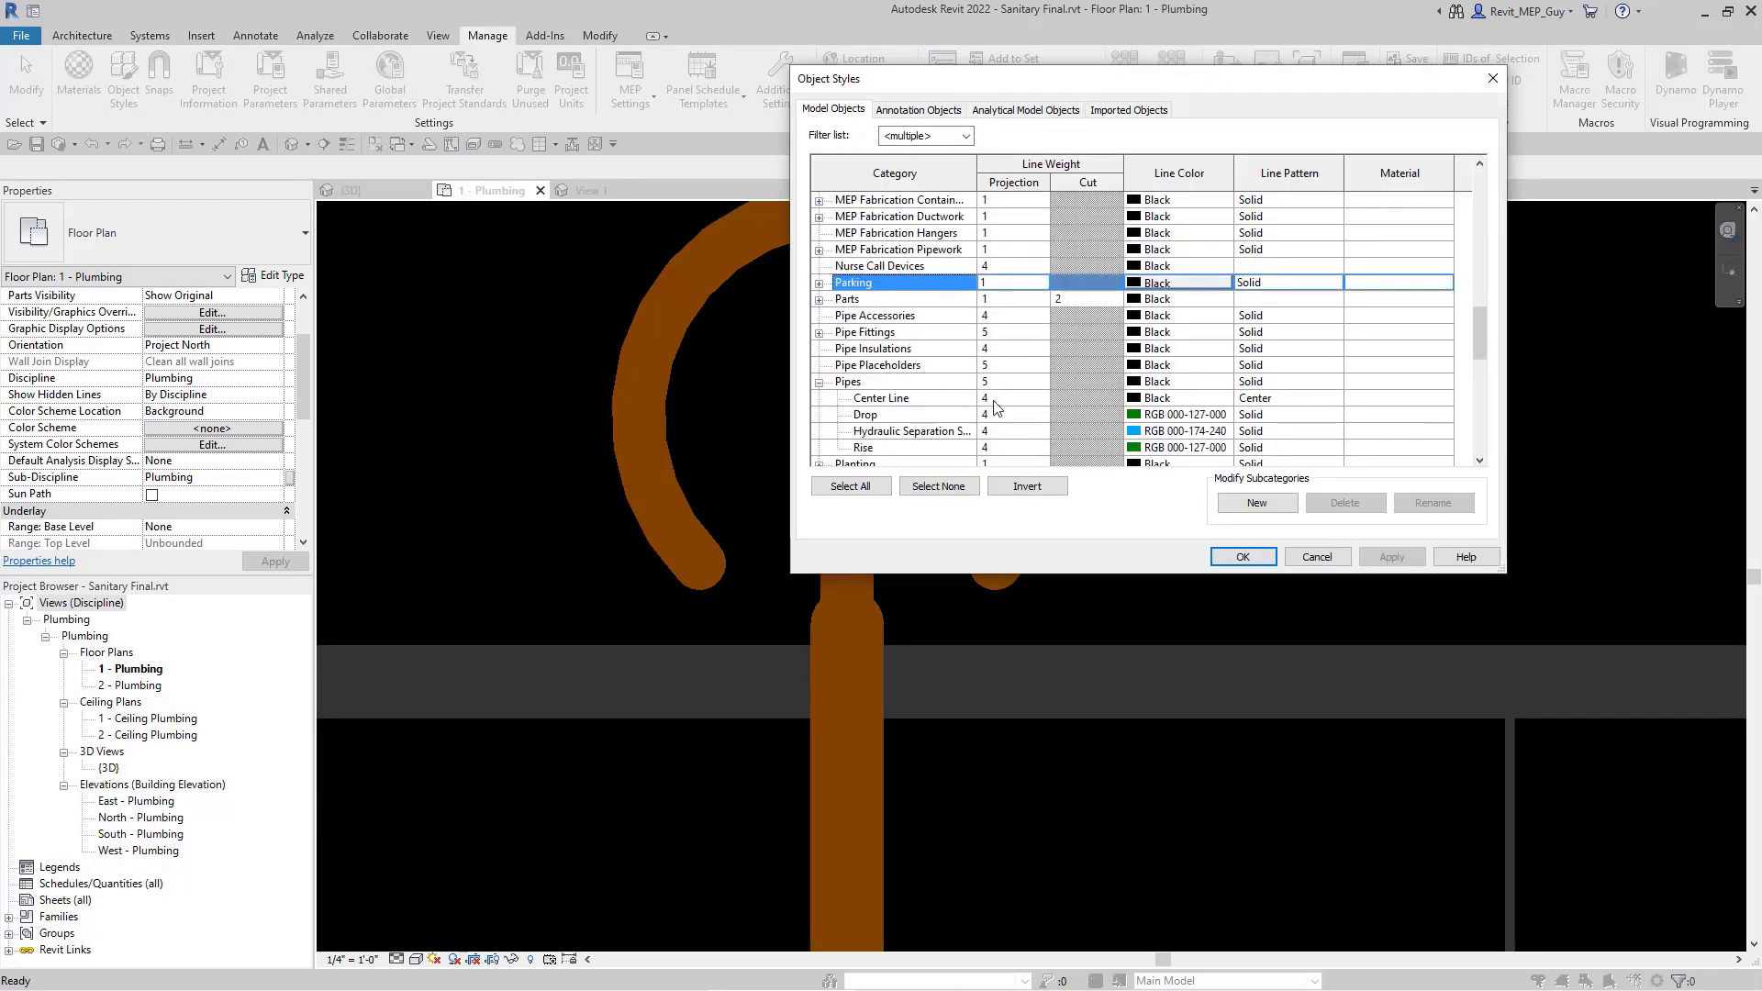
pyautogui.click(1006, 406)
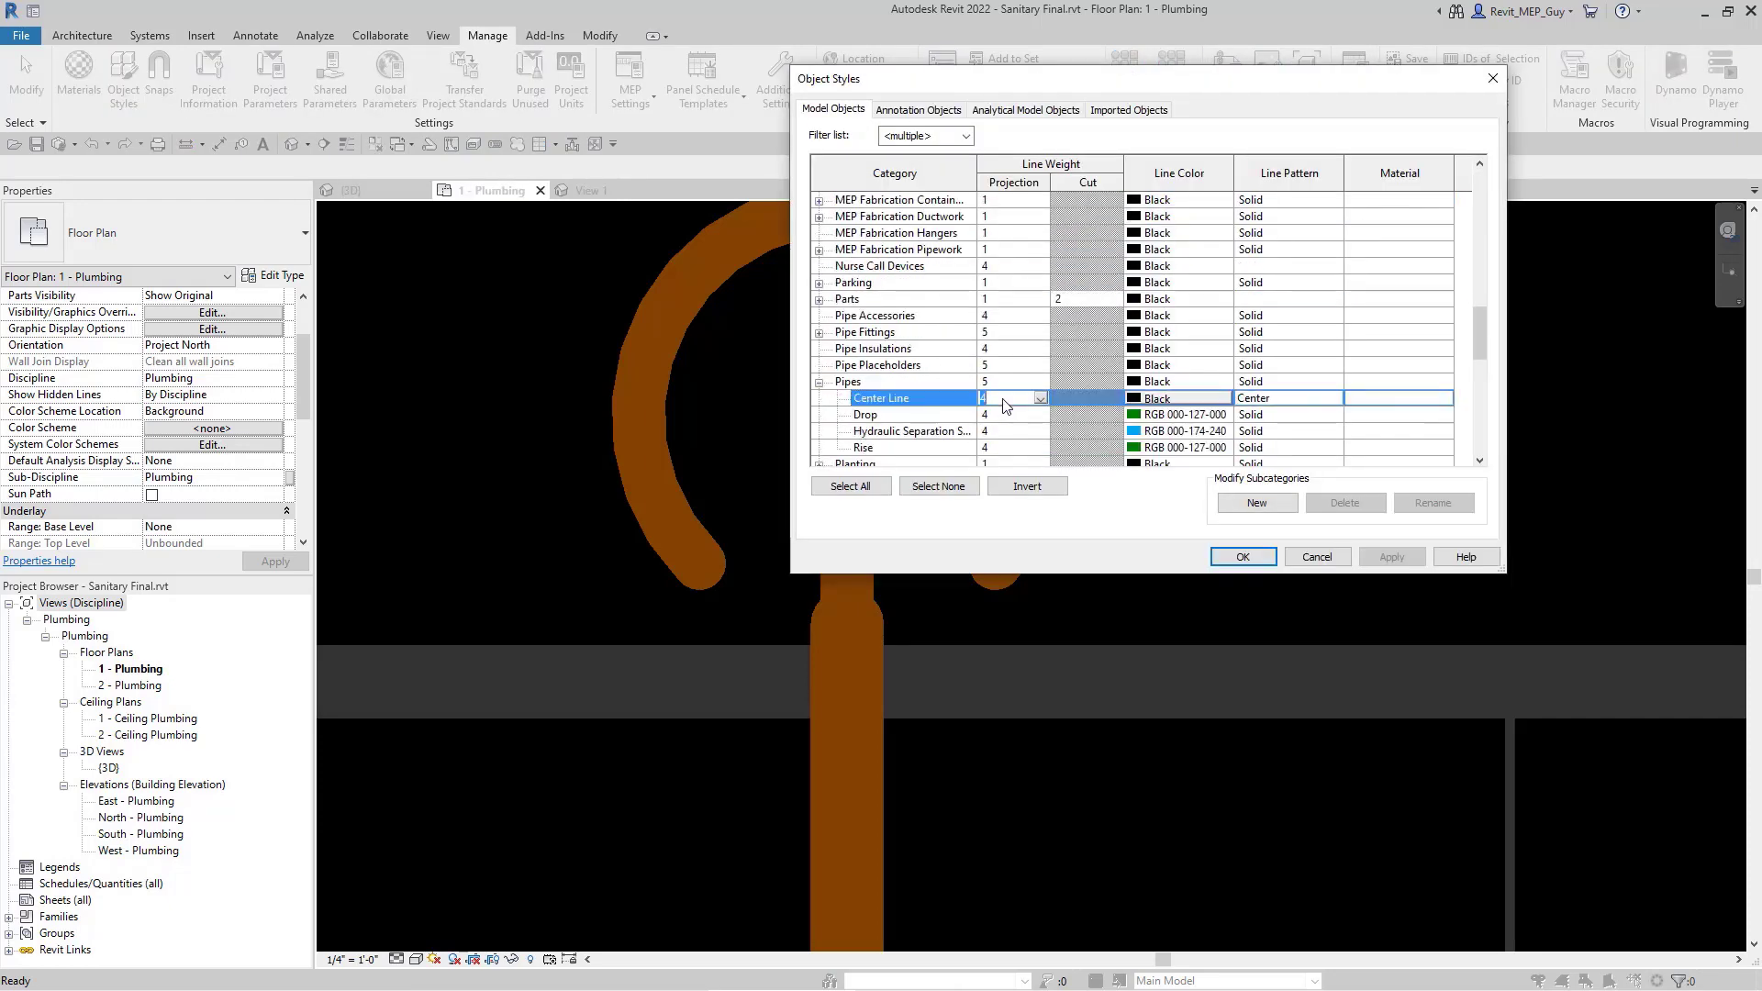
pyautogui.write('5')
pyautogui.click(1005, 415)
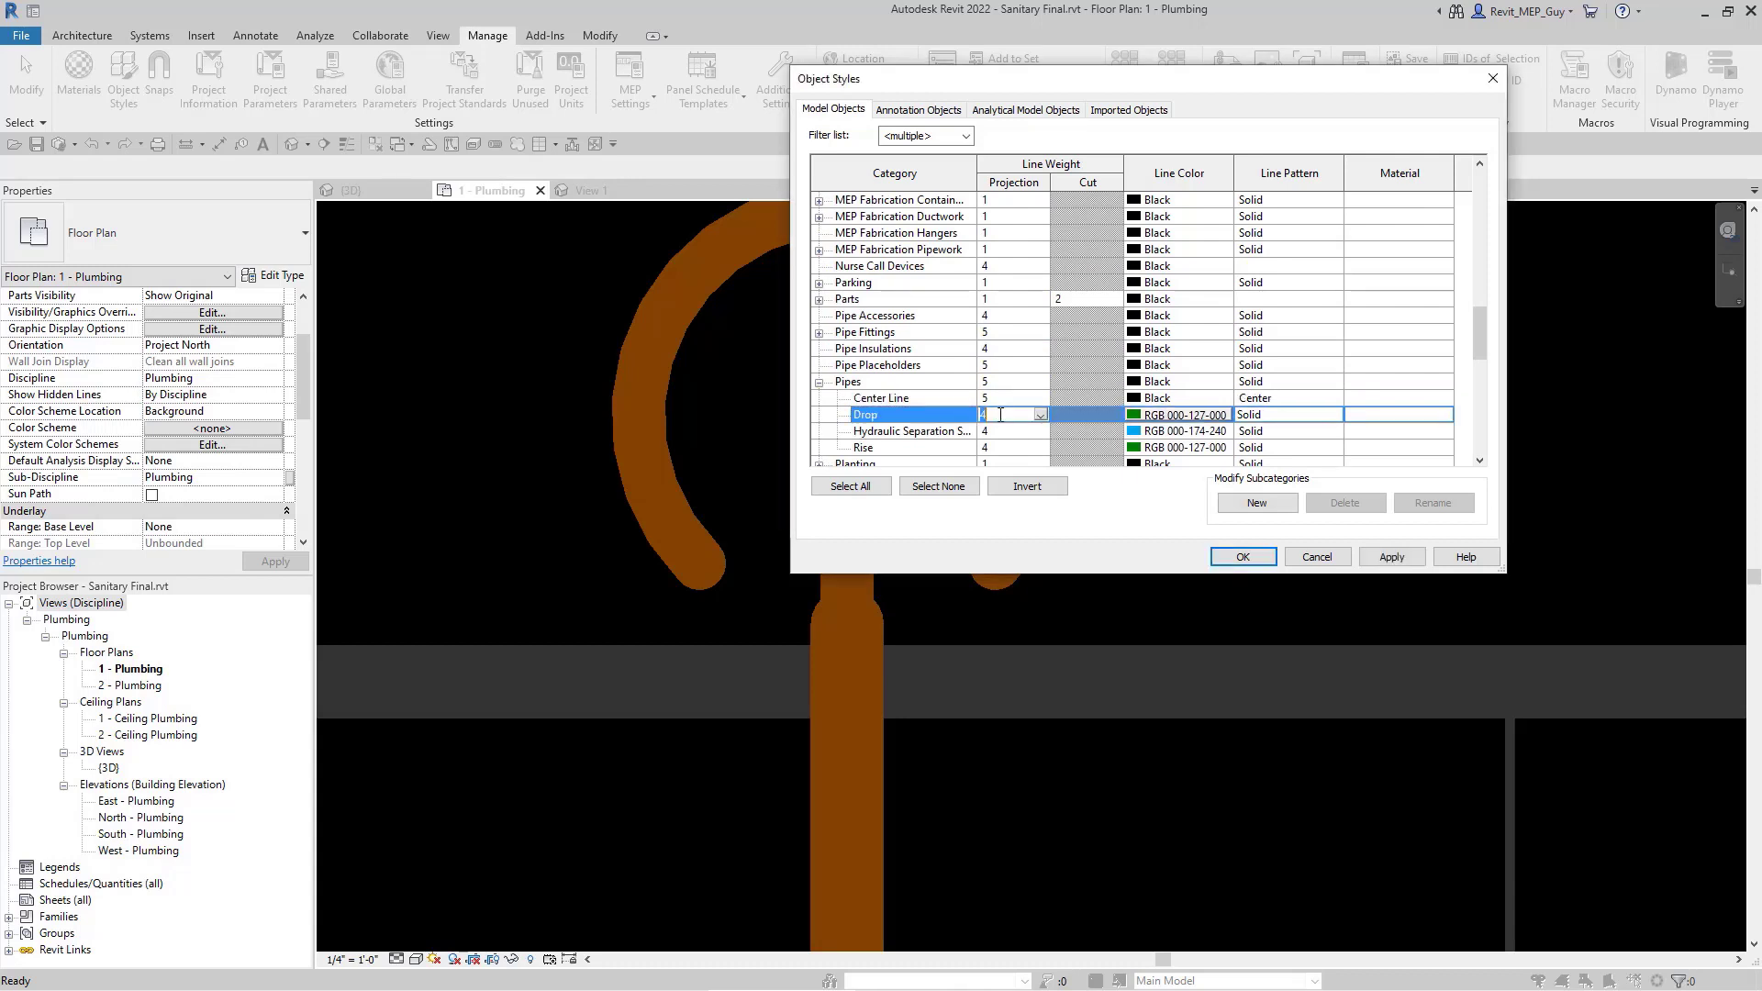
pyautogui.write('5')
# Set the projection line weight of the Pipes subcategory Rise to 5 and accept the object styles.
pyautogui.click(1003, 446)
pyautogui.click(997, 444)
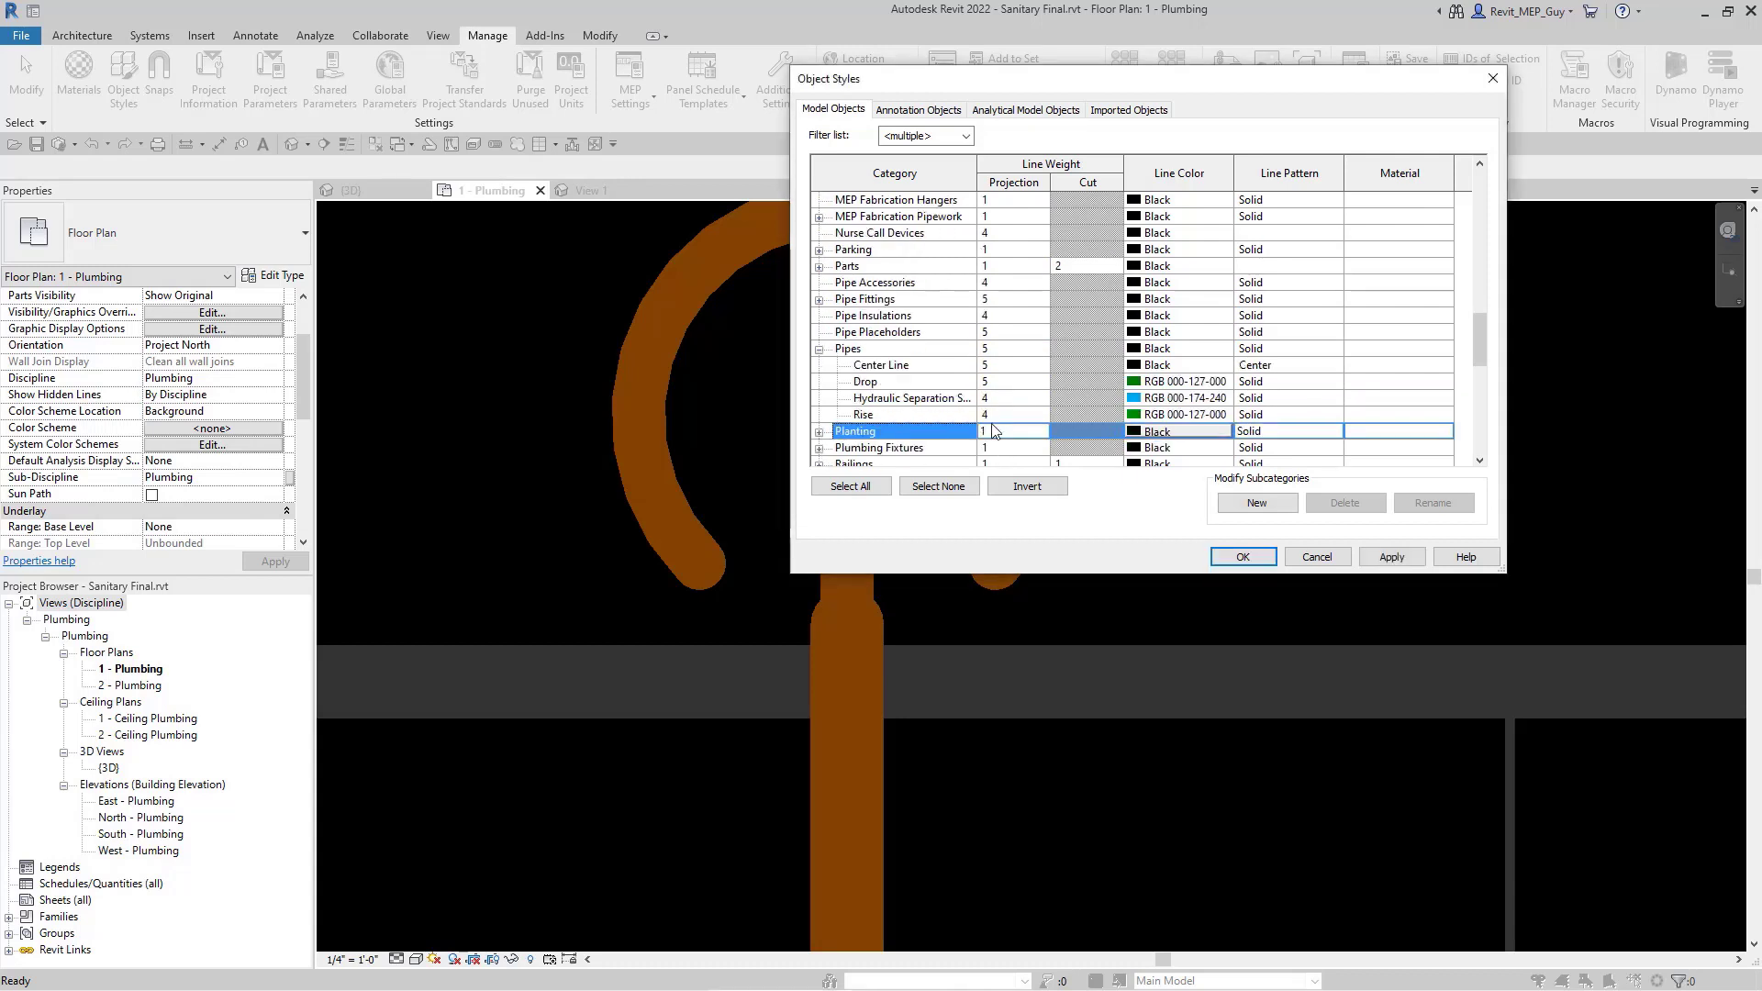
pyautogui.click(995, 417)
pyautogui.write('5')
pyautogui.click(1250, 558)
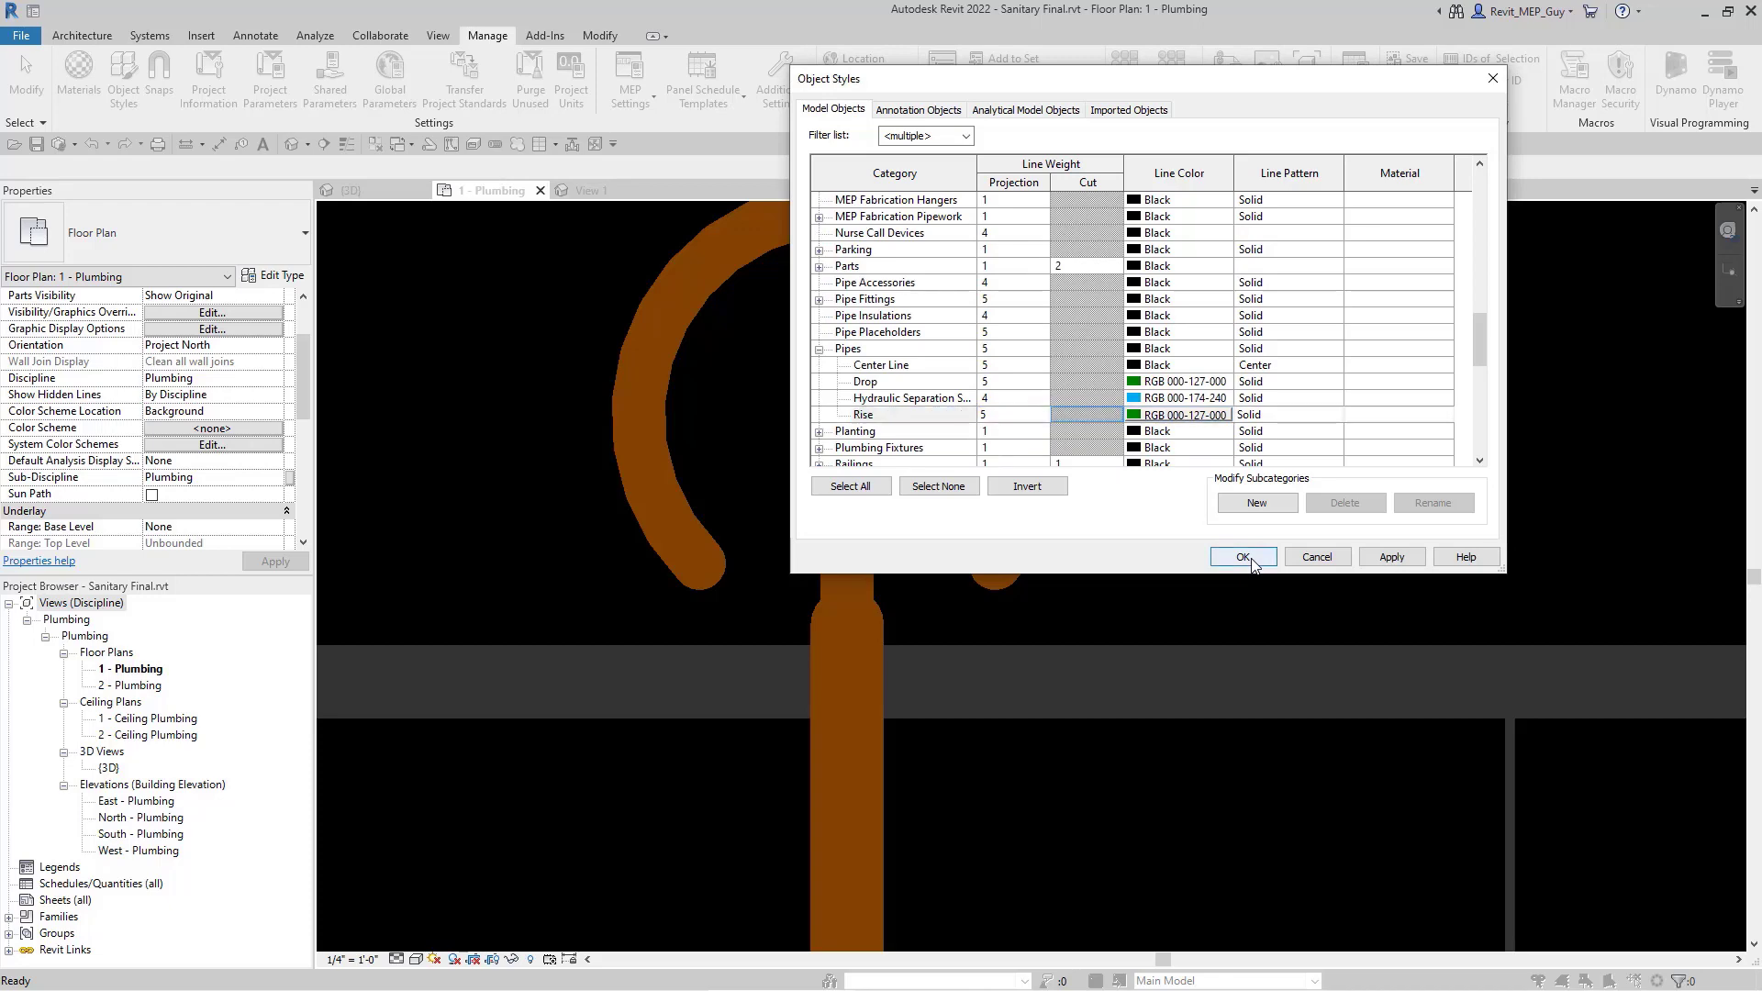
# Return to the {3D} view of the whole plumbing layout and turn Thin Lines back on.
pyautogui.scroll(-5, 1209, 523)
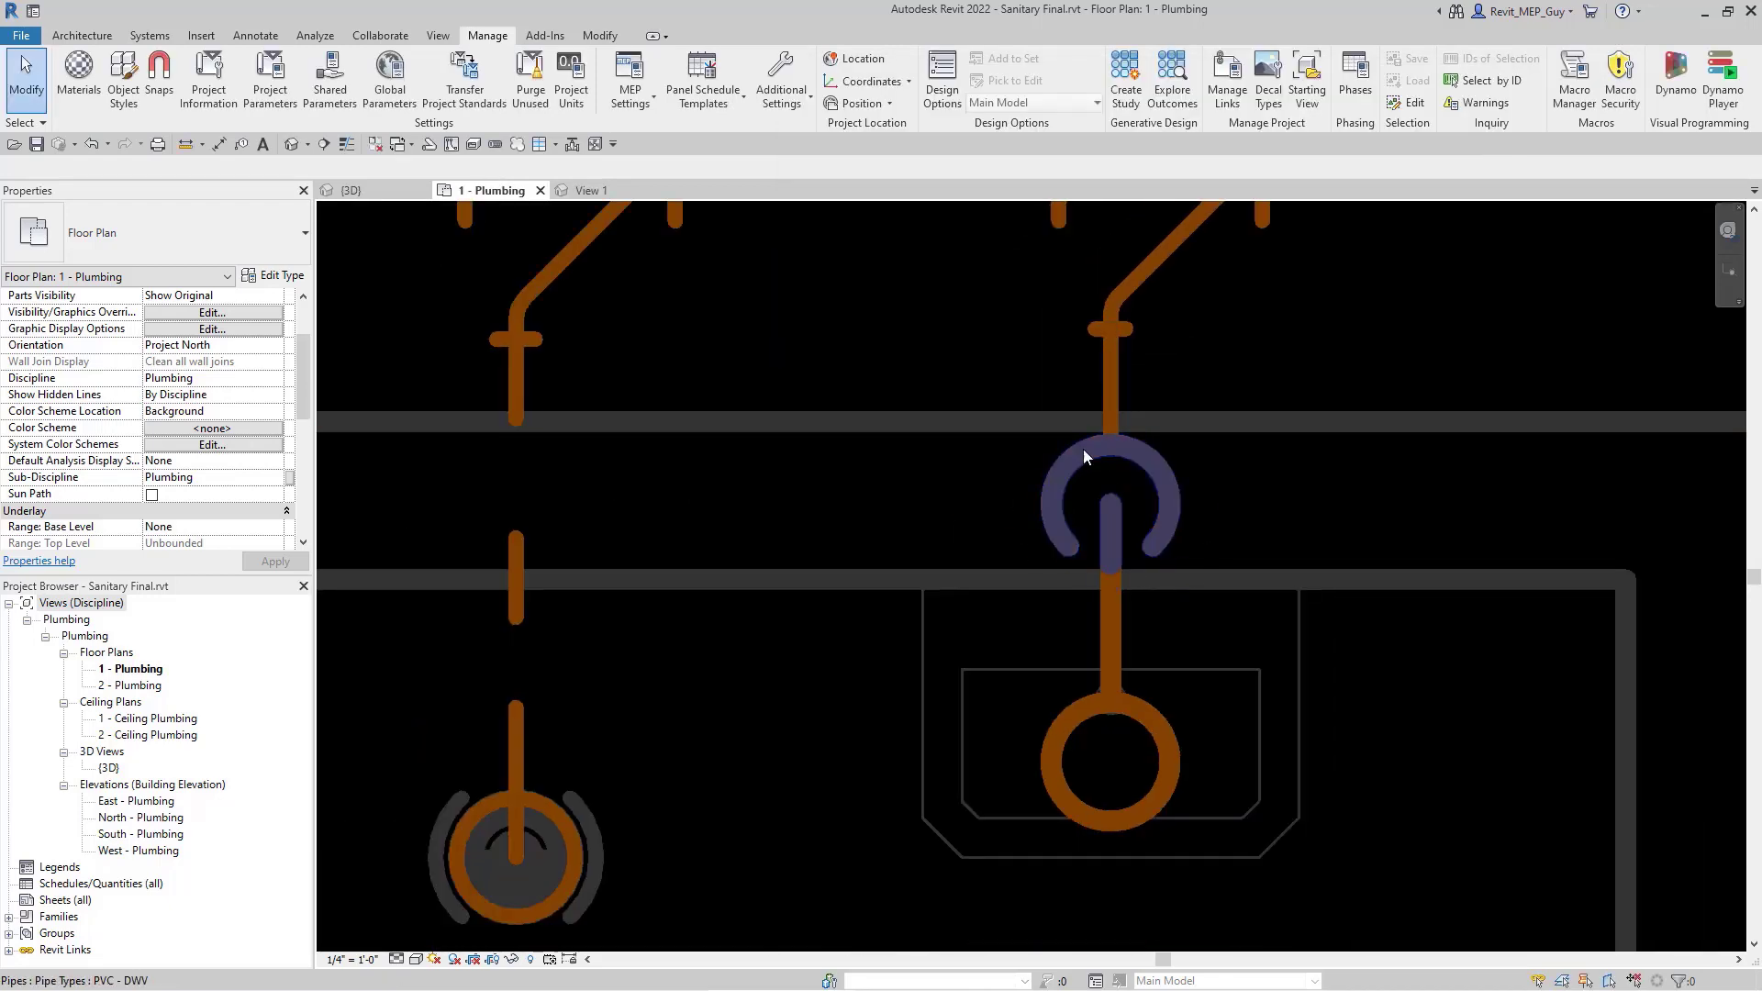
pyautogui.scroll(-3, 1224, 627)
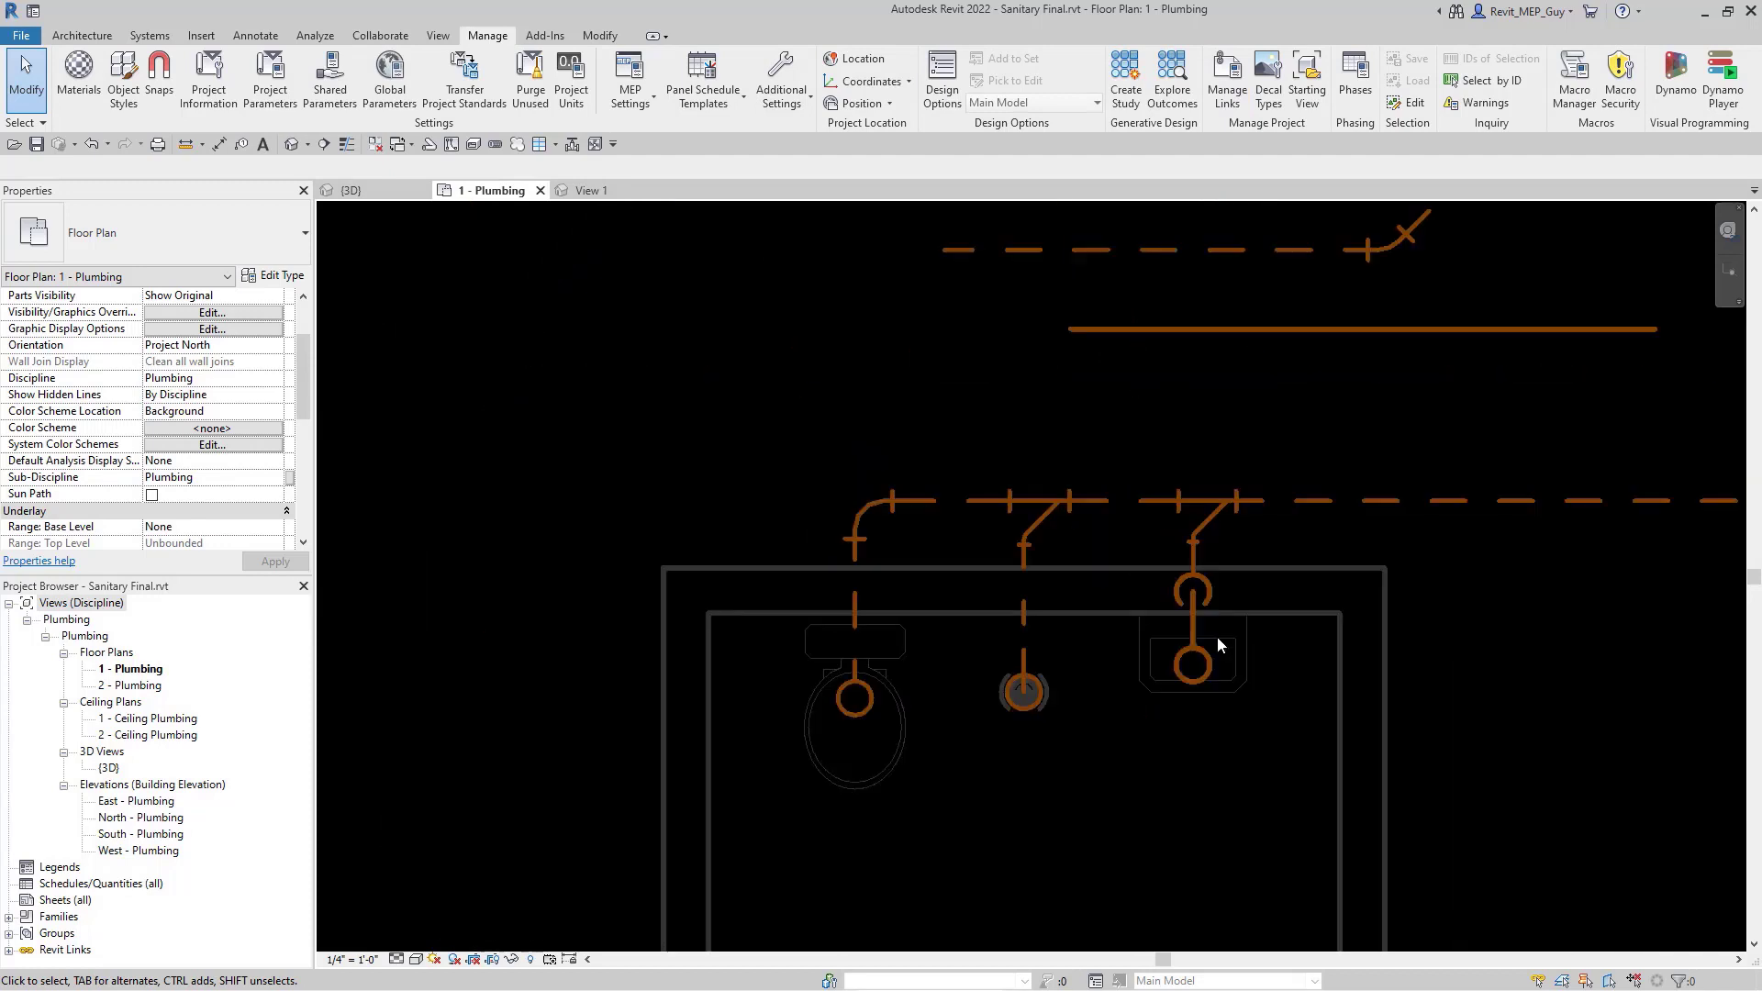
pyautogui.moveTo(1286, 733); pyautogui.dragTo(1129, 657, button='middle')
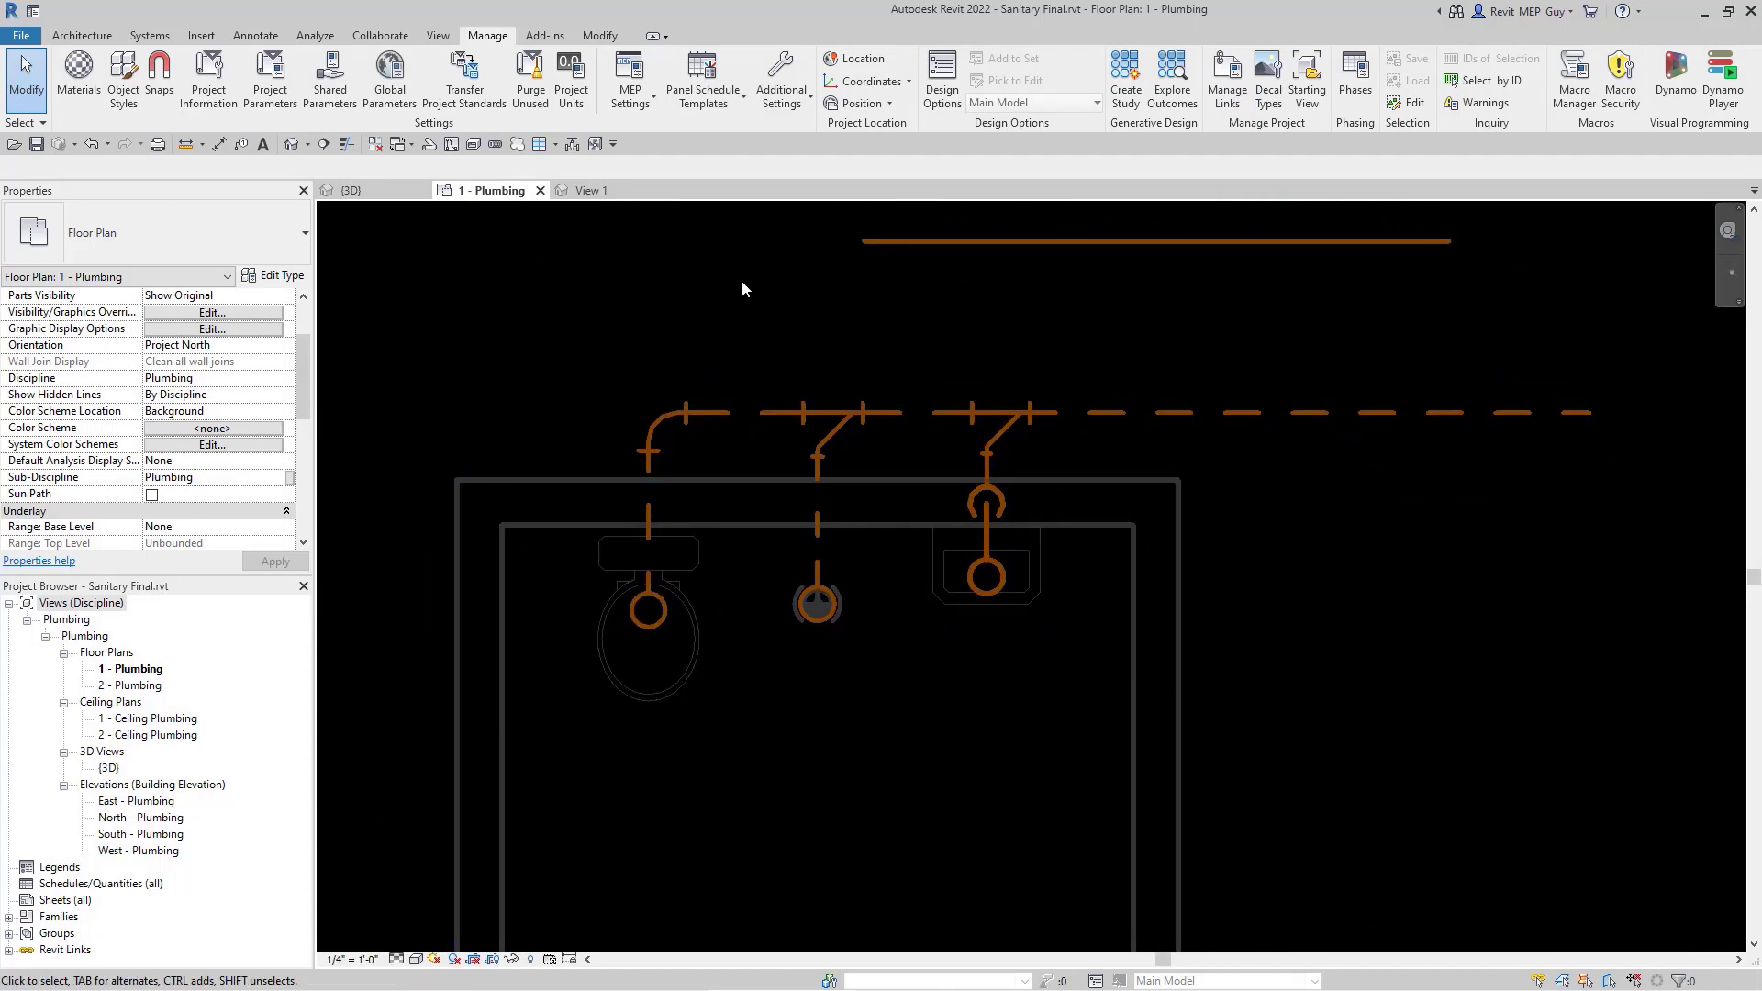
pyautogui.click(358, 191)
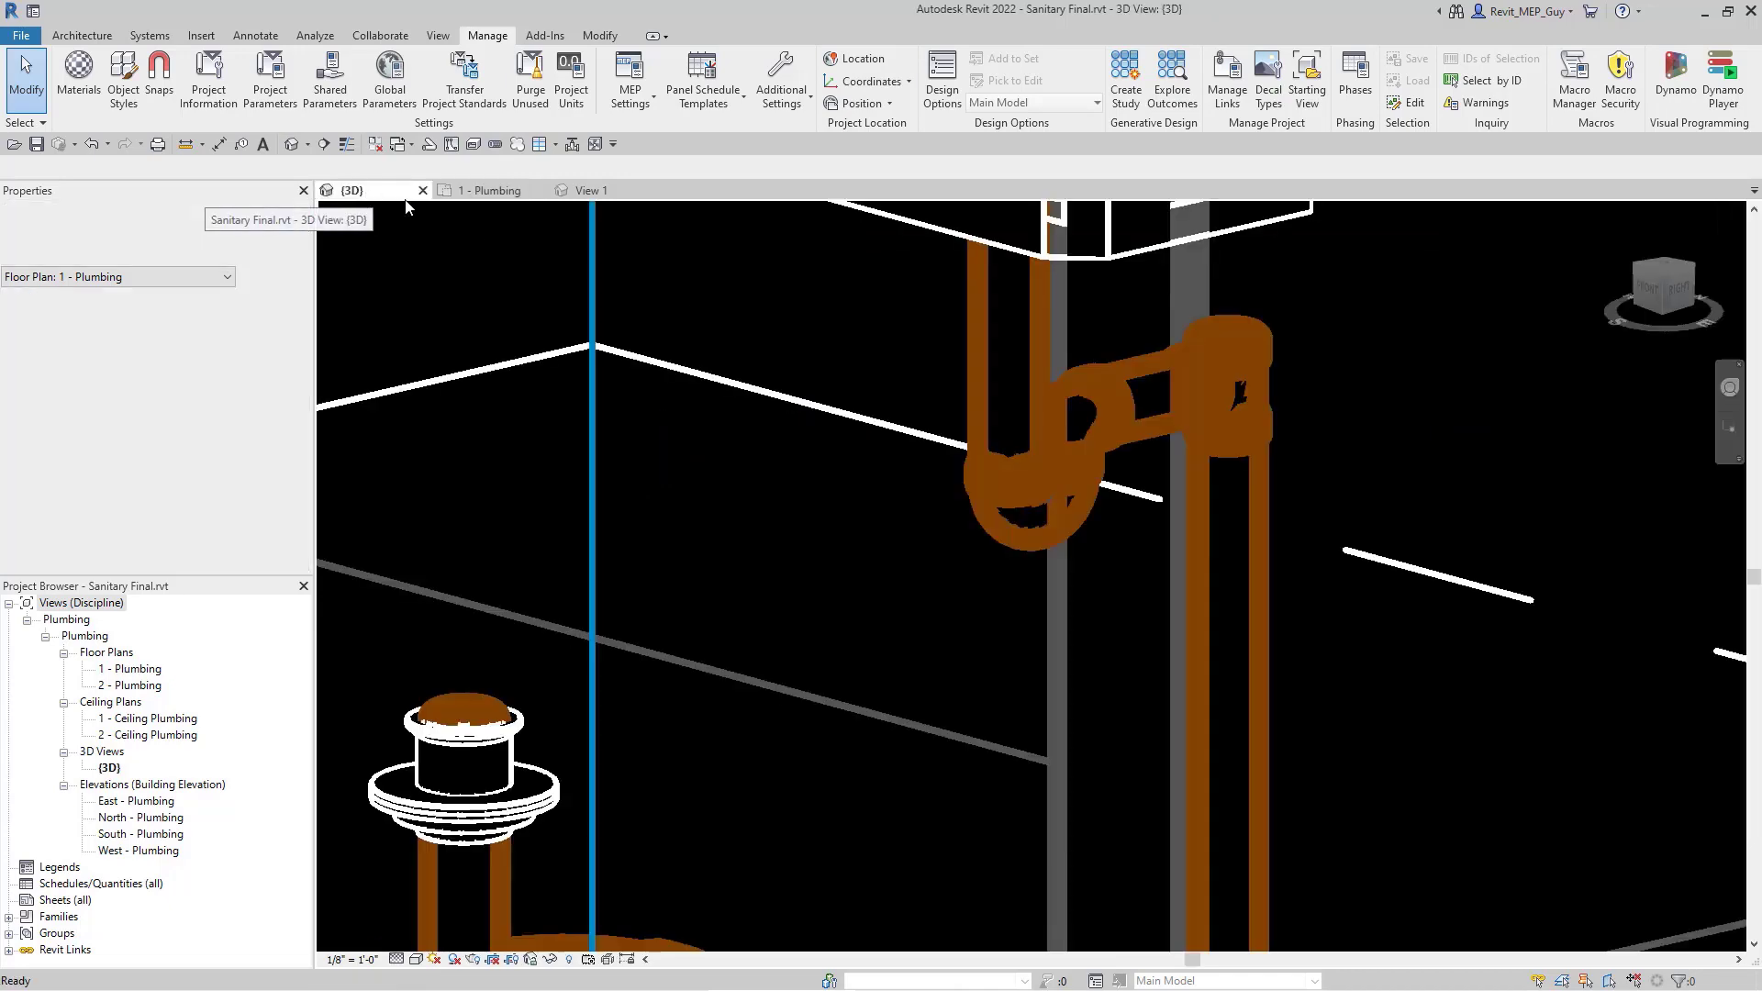
pyautogui.scroll(-5, 789, 798)
pyautogui.scroll(-2, 797, 821)
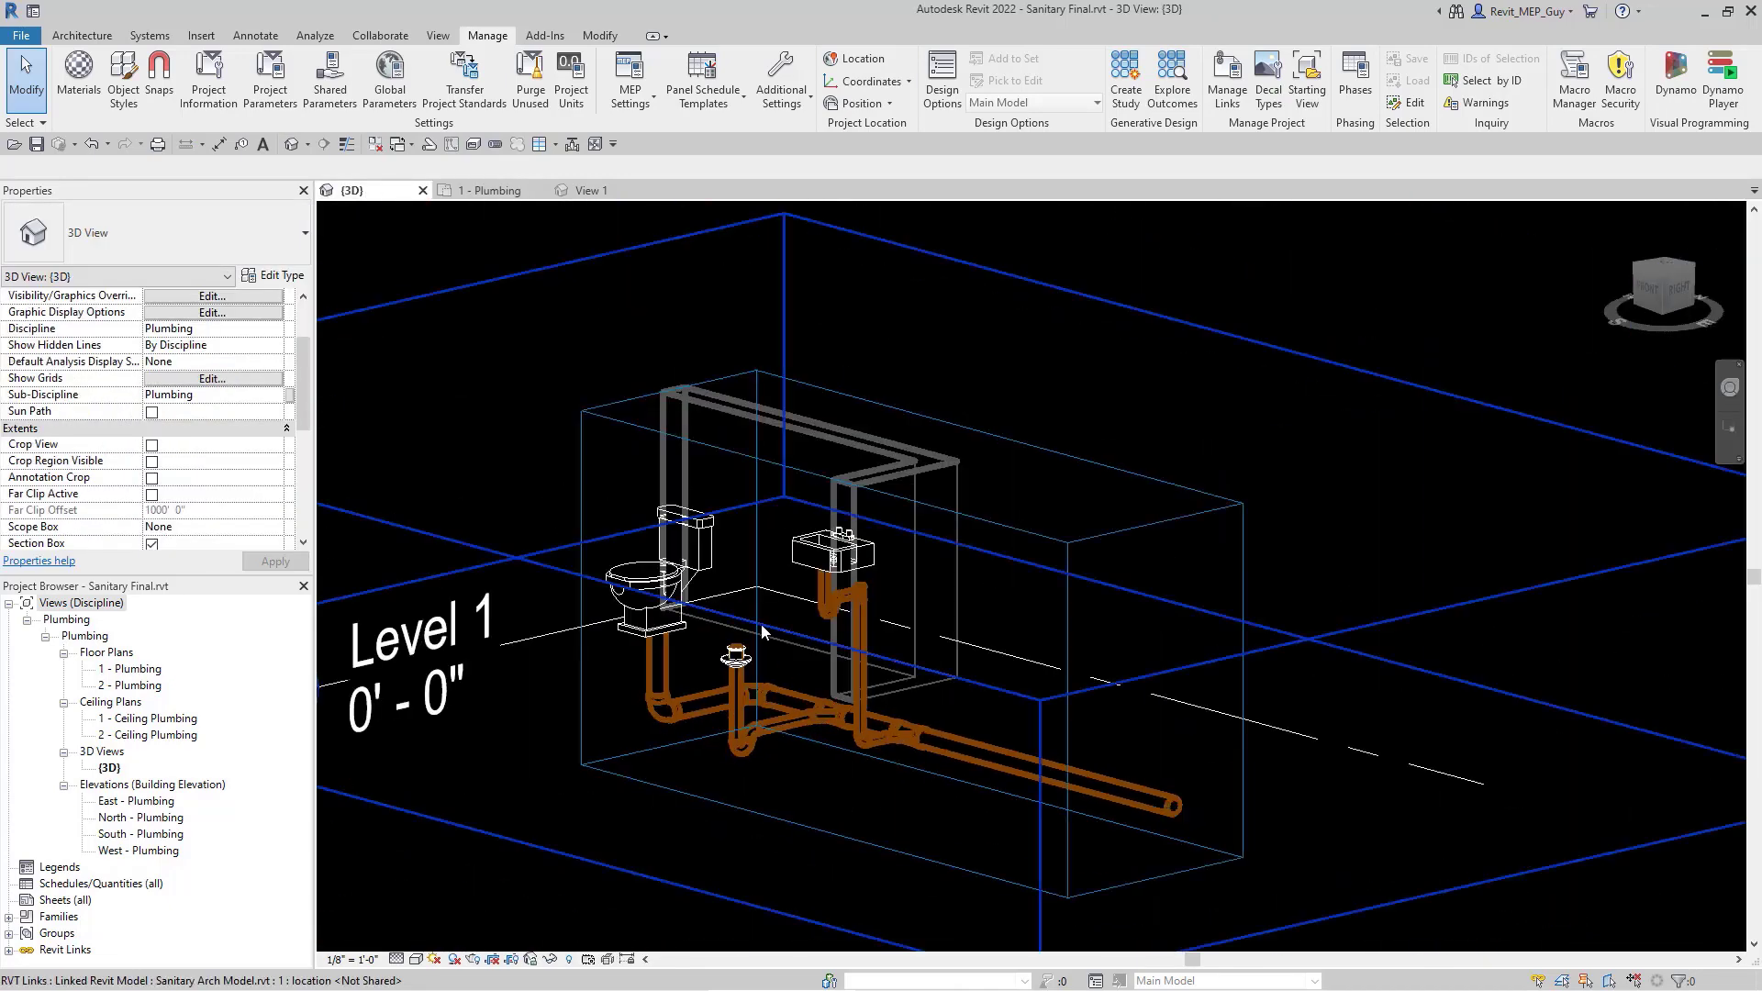
pyautogui.scroll(3, 760, 626)
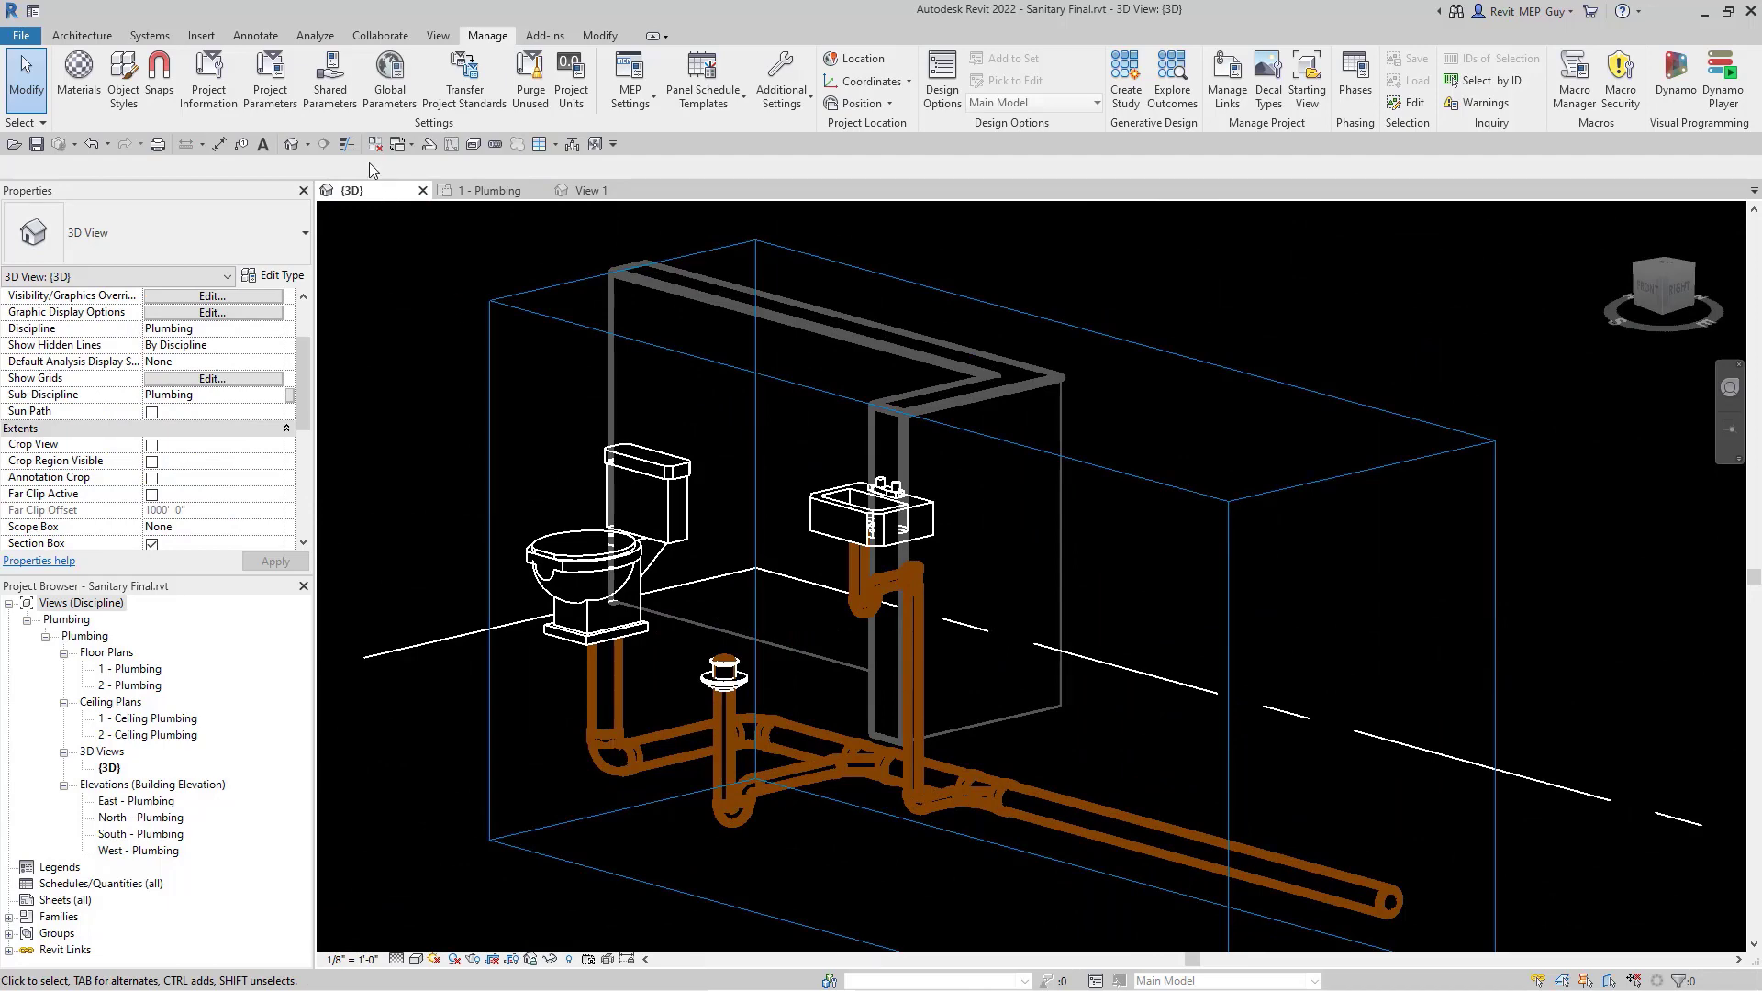
pyautogui.click(346, 144)
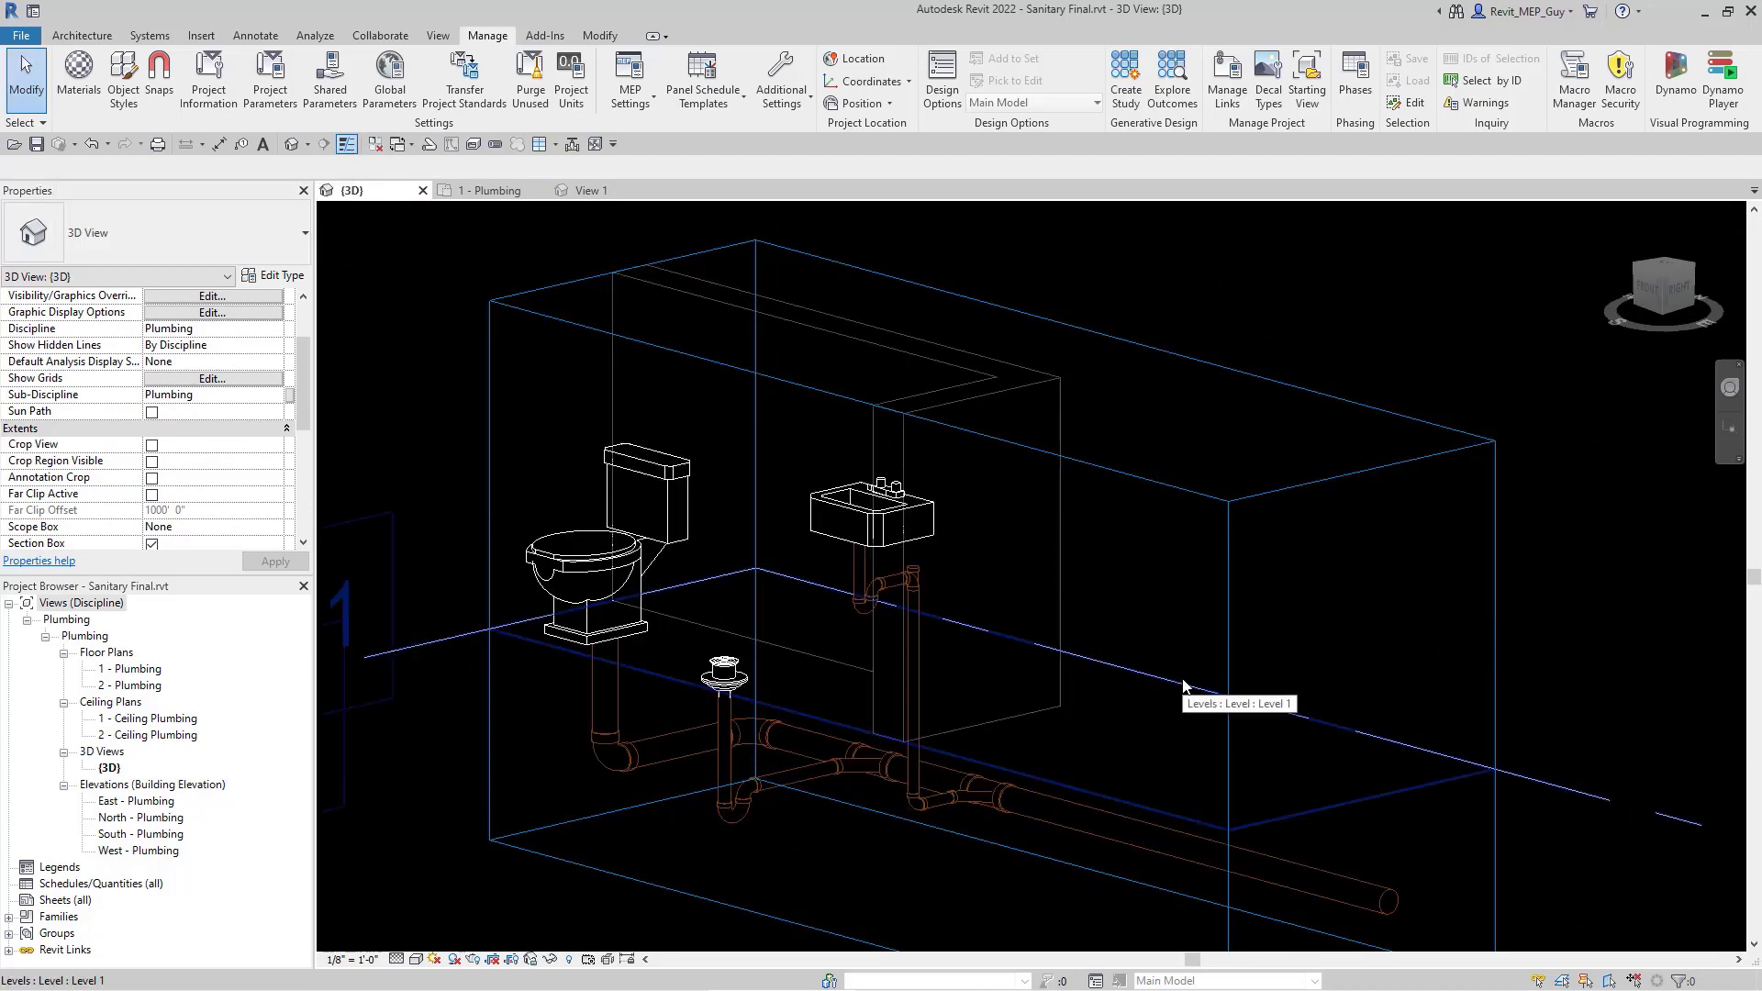